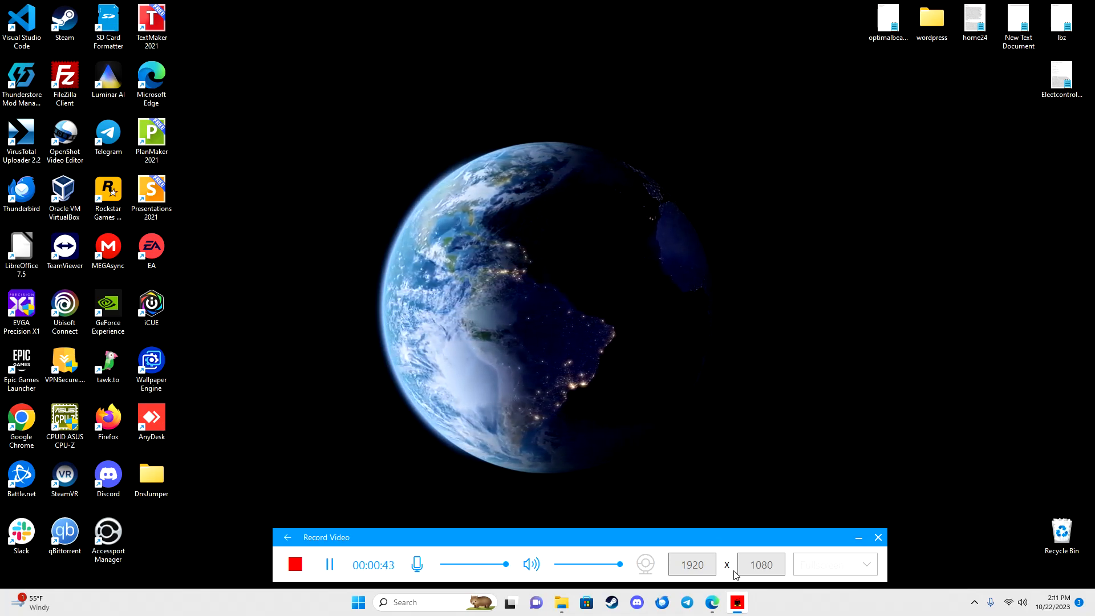
Step: Bring Edge forward and show the blogcrafty.com droplet's Access page on DigitalOcean
left_click(711, 602)
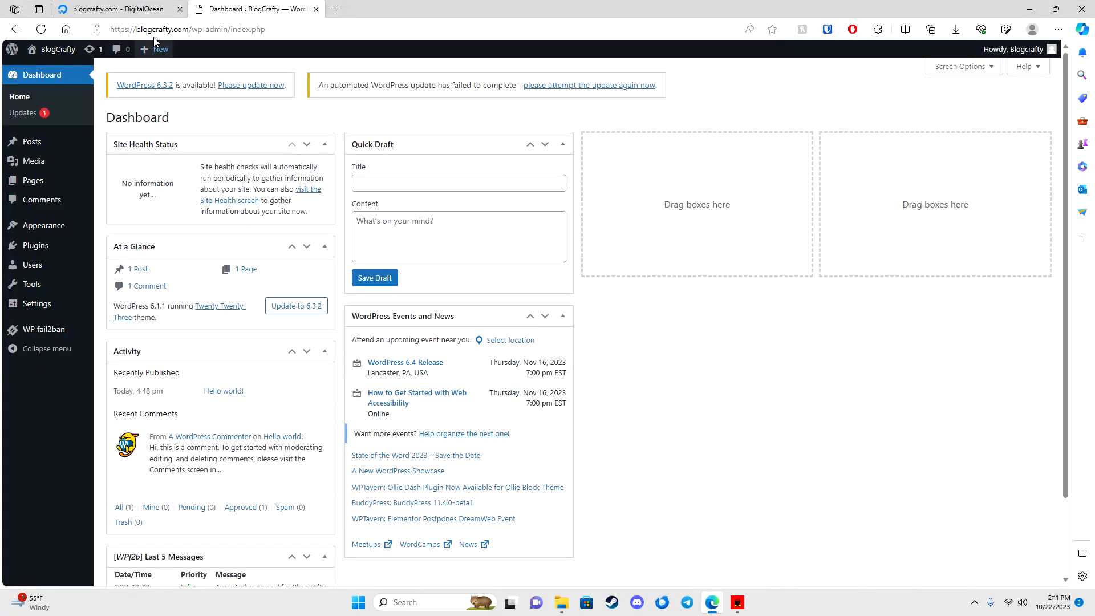
left_click(125, 9)
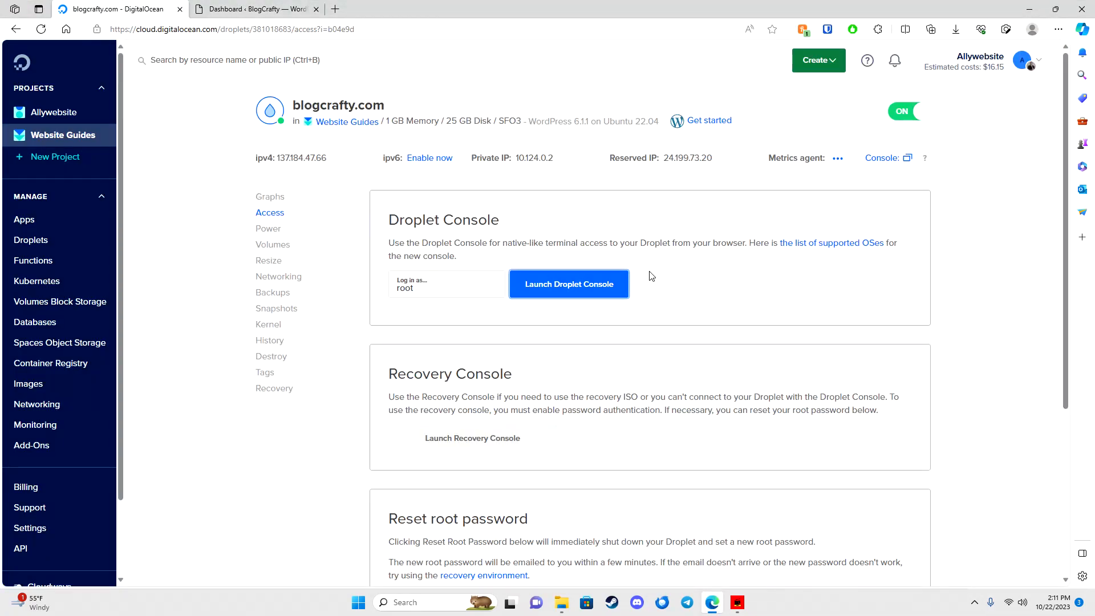
scroll(654, 304, "down", 5)
scroll(676, 285, "up", 5)
Step: Launch the droplet's web console and refresh package lists with apt update
left_click(559, 288)
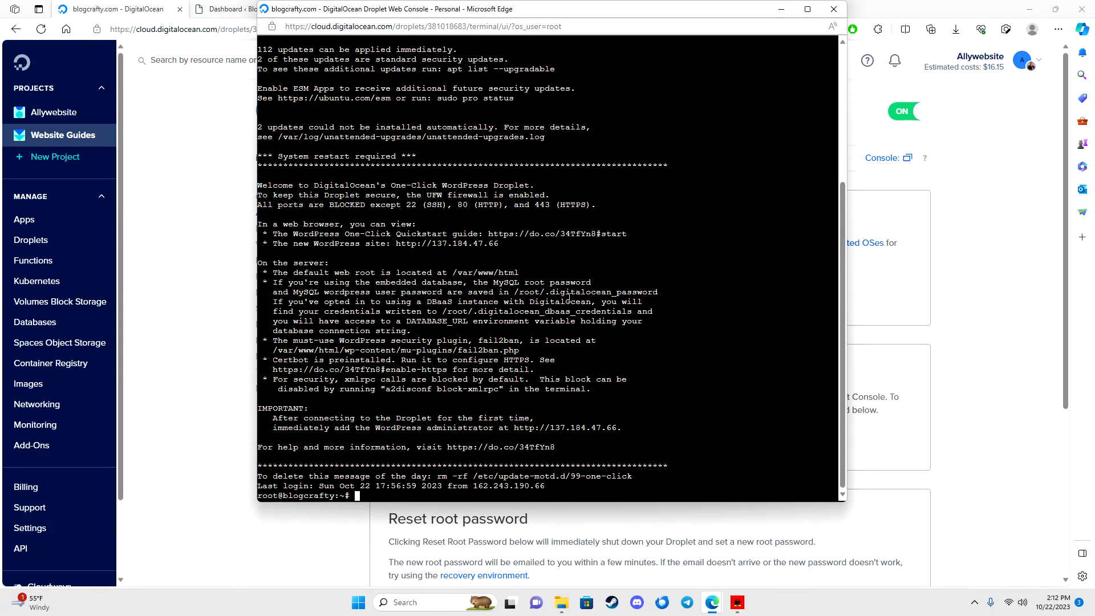
type("appt updates")
key("Return")
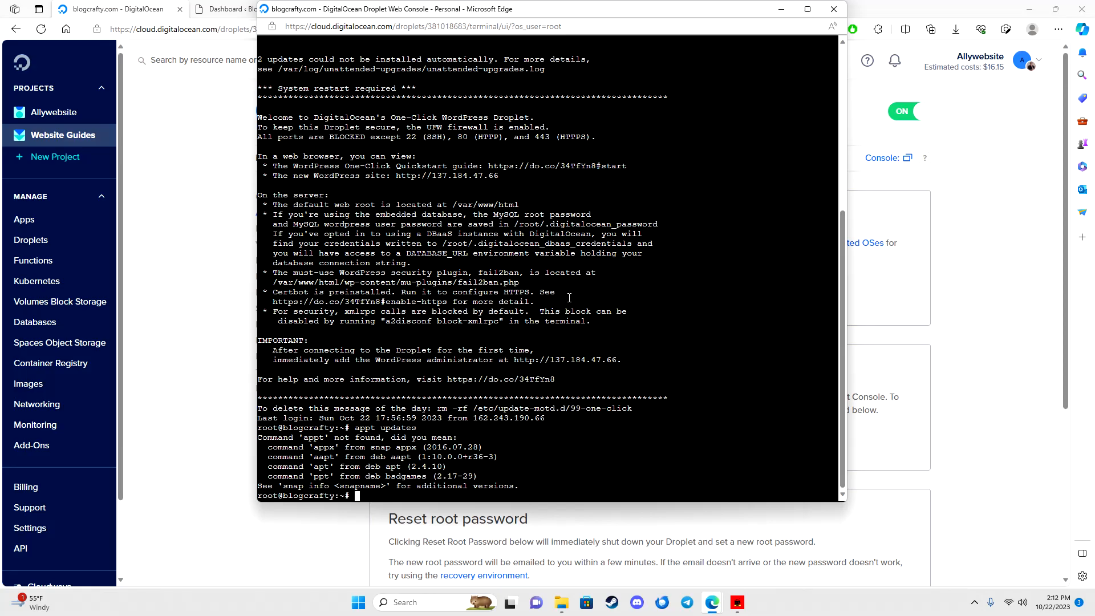
type("apt update")
key("Return")
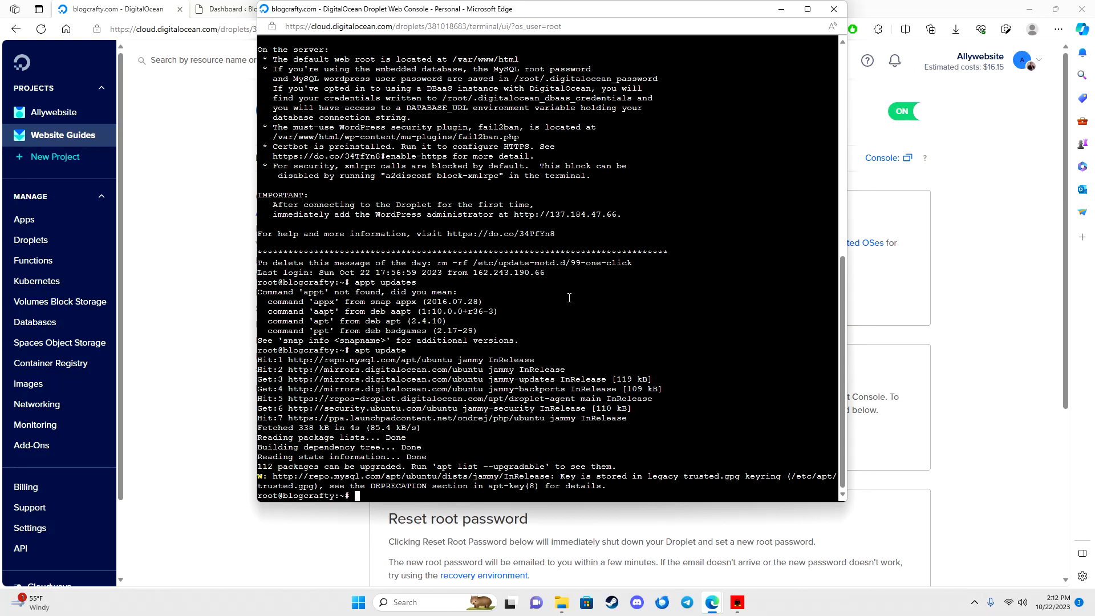
Step: Run apt upgrade and confirm with y to upgrade the 112 outdated packages
type("apt upgrade")
key("Return")
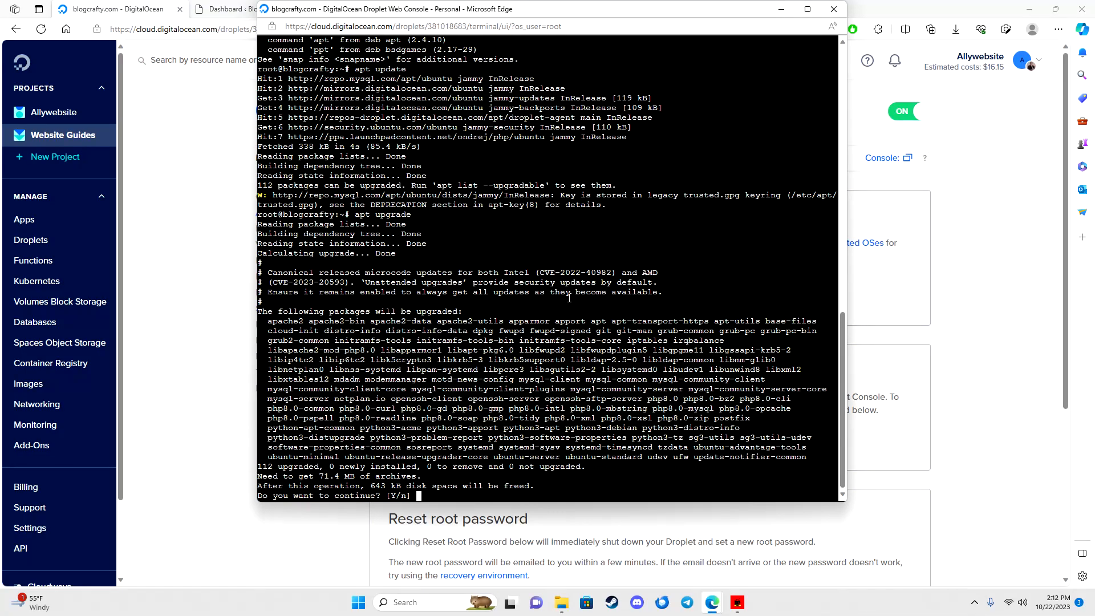
type("y")
key("Return")
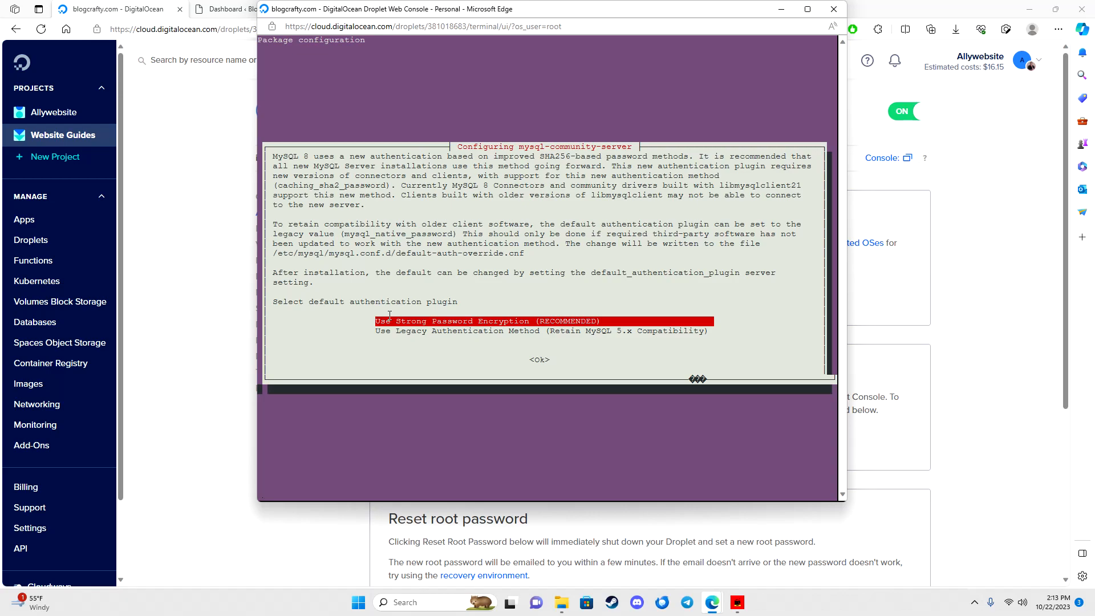
Step: Keep strong MySQL password encryption, choose No configuration for Postfix, and accept the kernel and restart prompts
key("Return")
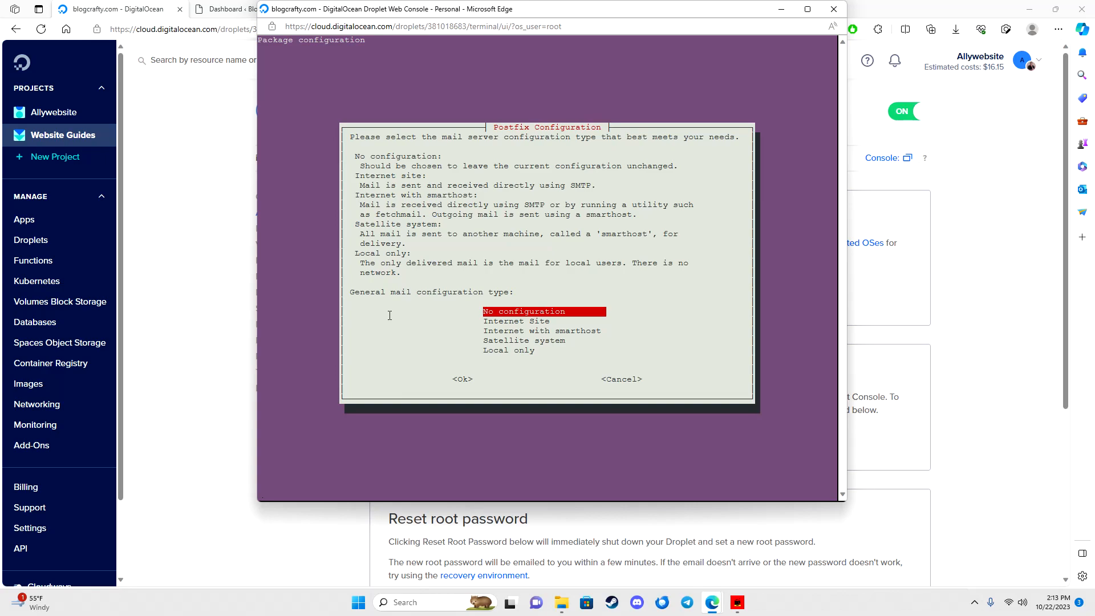
key("Return")
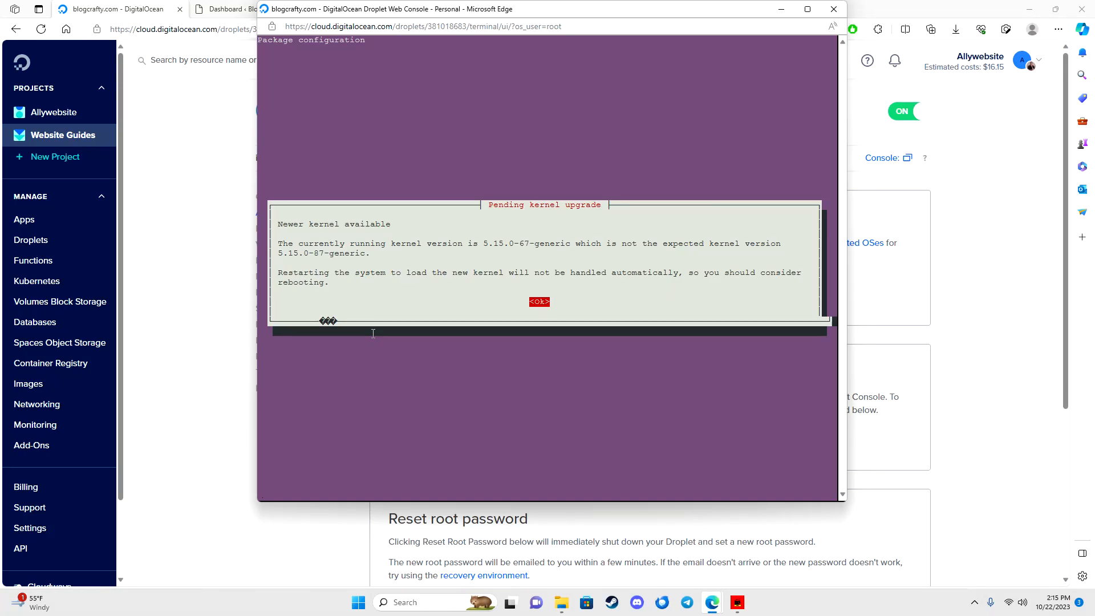
key("Return")
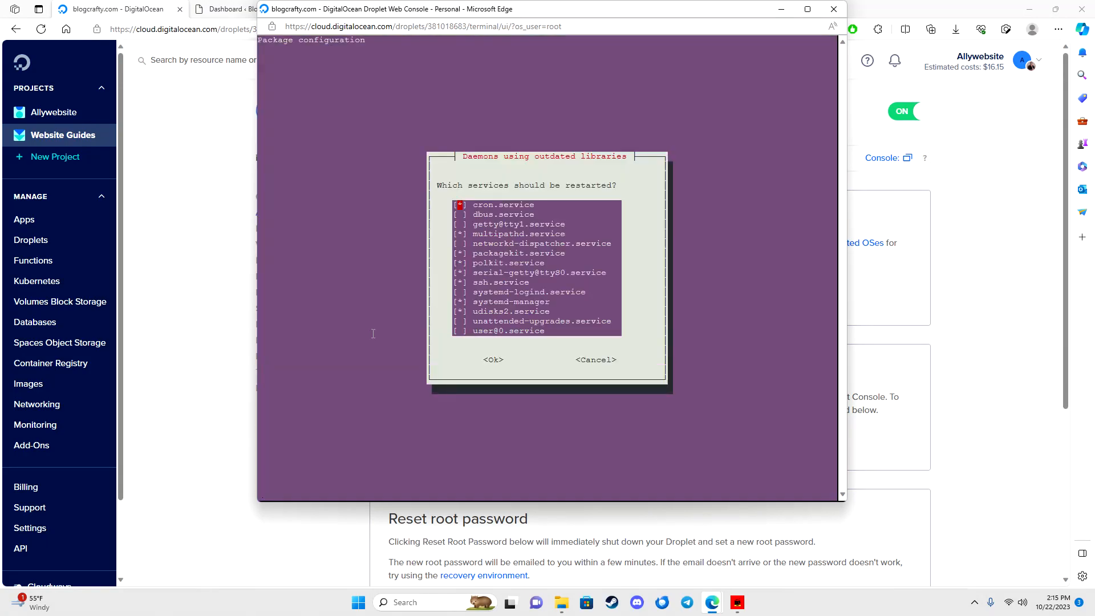
key("Return")
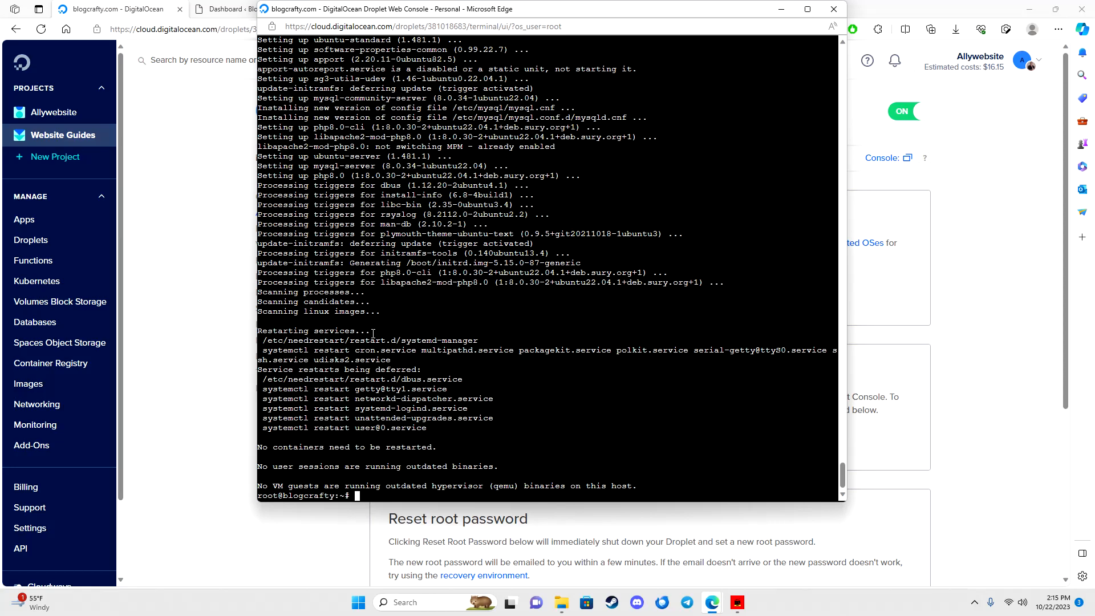
Step: Reboot the droplet, close the disconnected console, and return to the WordPress dashboard tab
type("reboot")
key("Return")
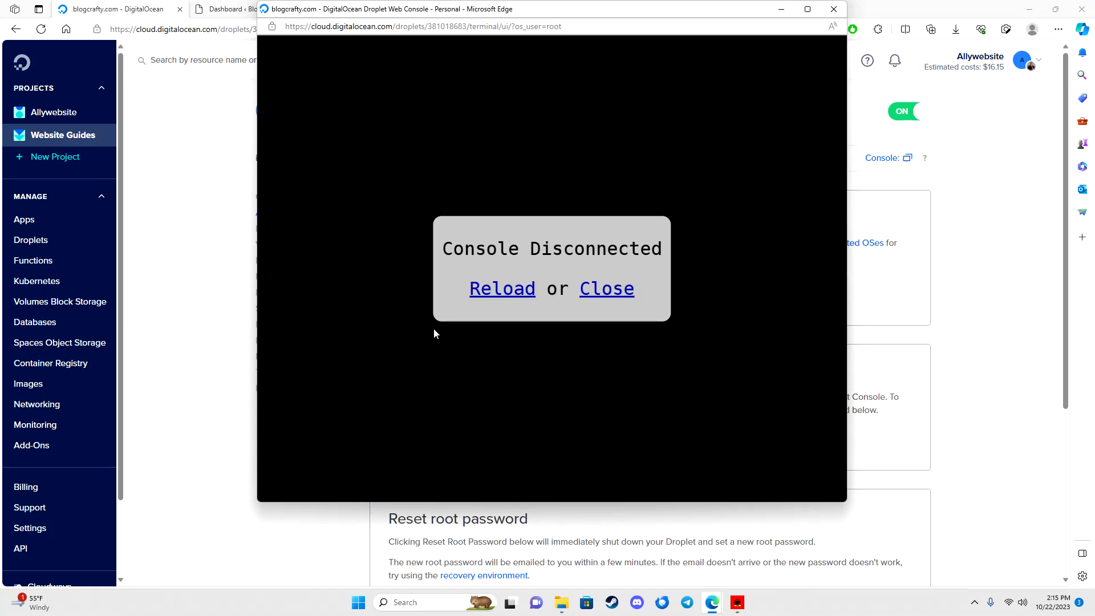
left_click(607, 291)
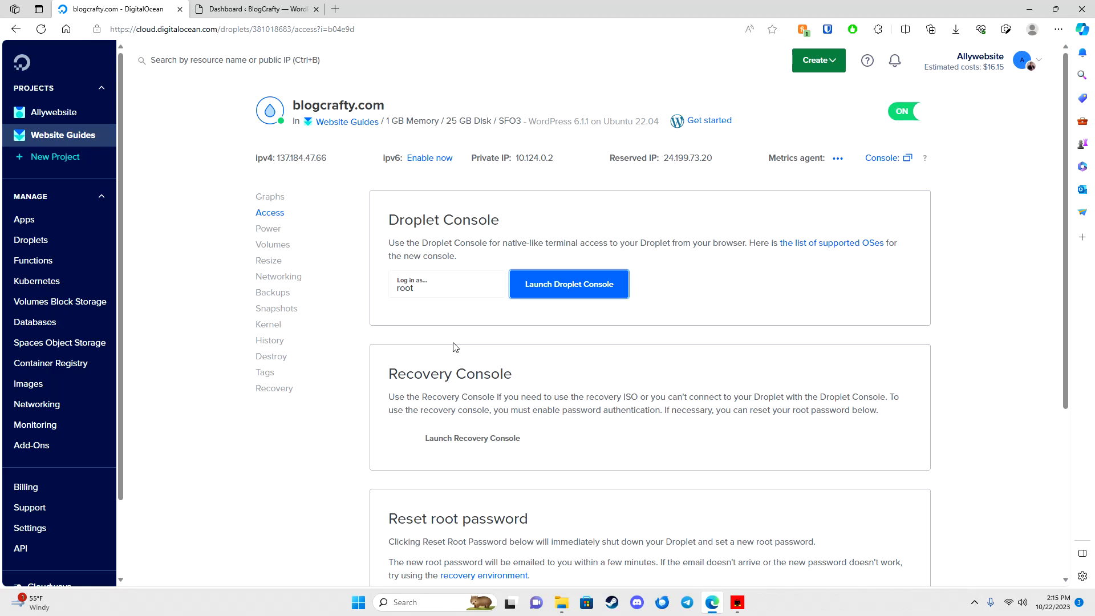
left_click(216, 8)
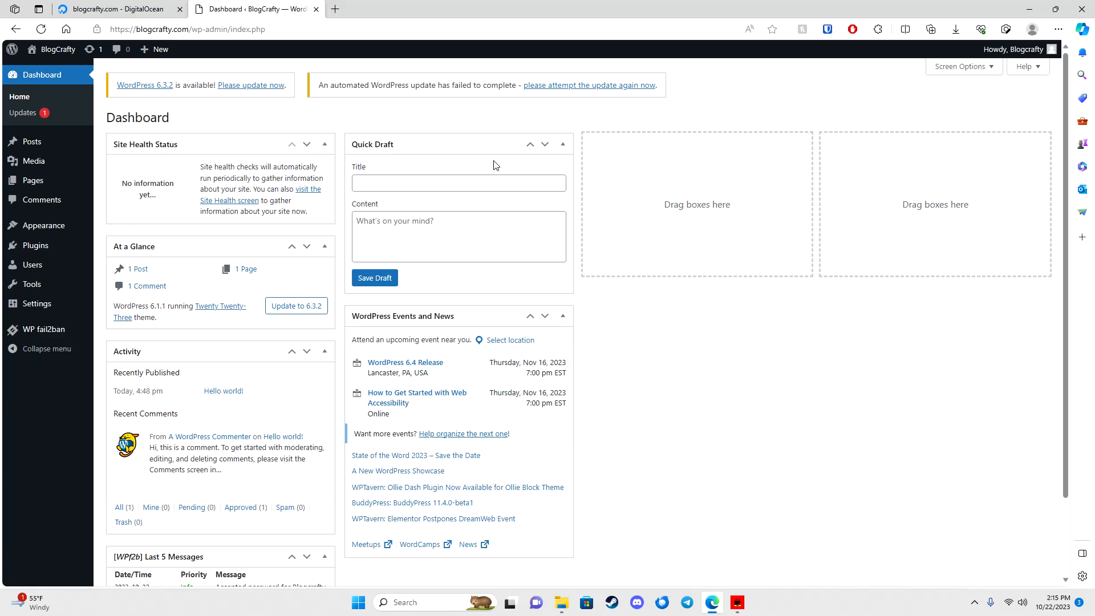
left_click(41, 29)
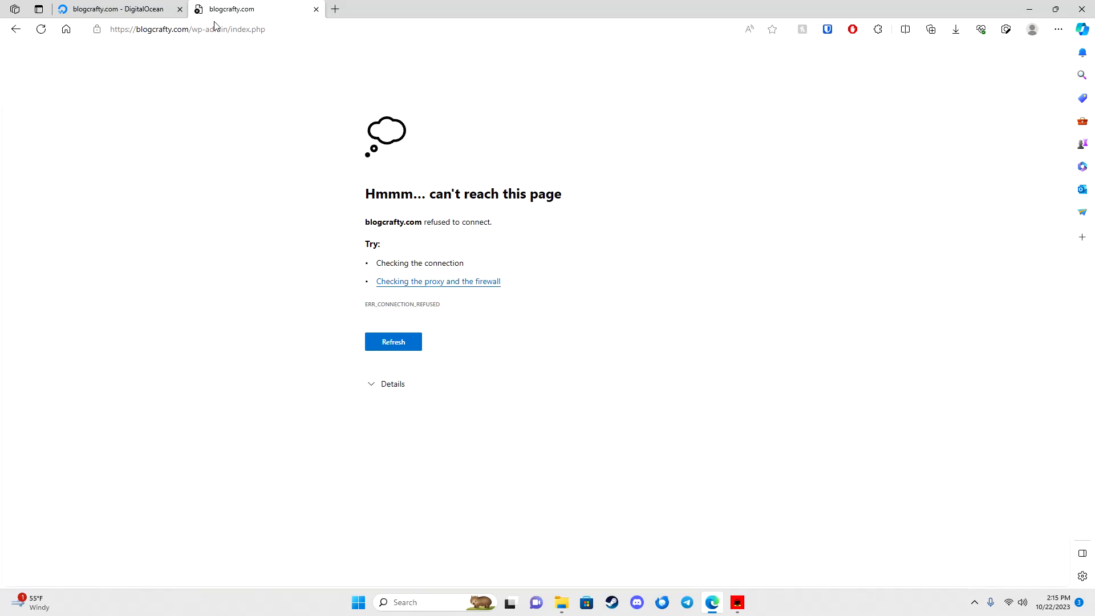
left_click(408, 343)
left_click(410, 344)
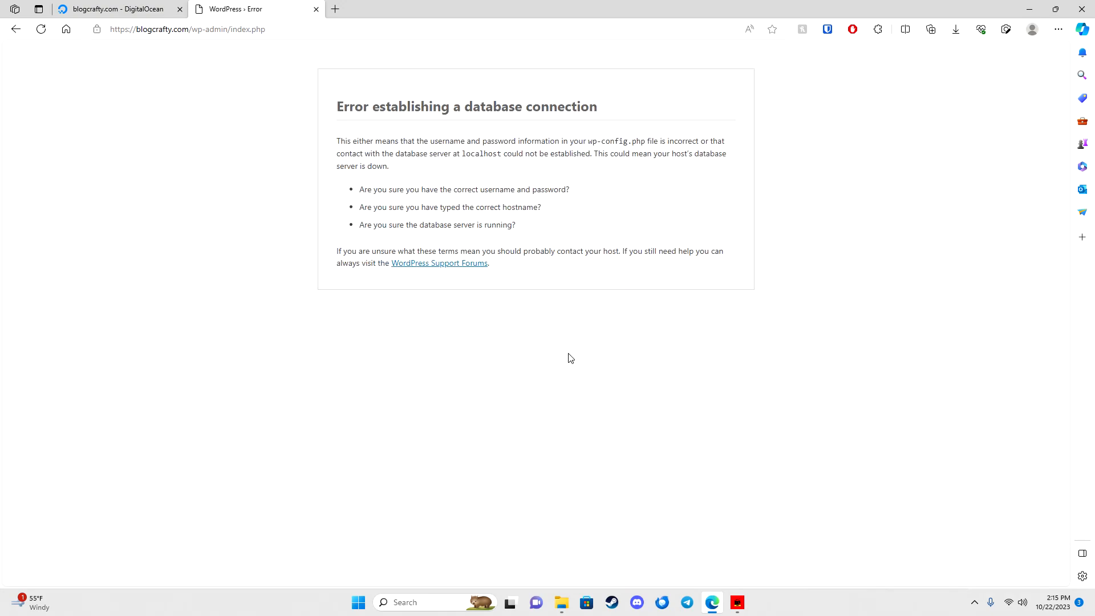
left_click(41, 29)
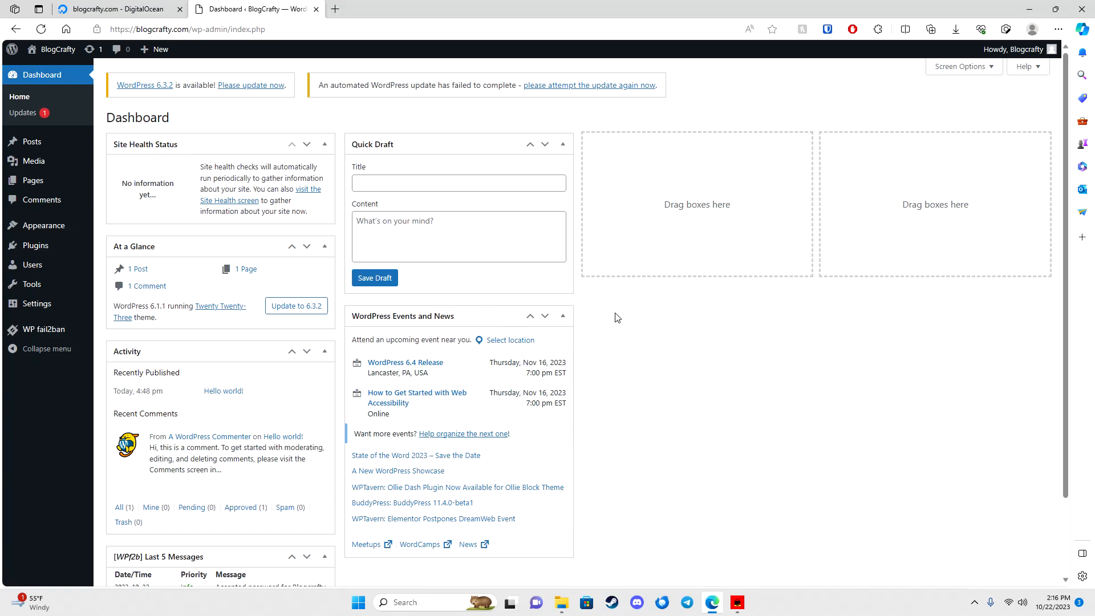
Step: Close the blogcrafty.com - DigitalOcean browser tab
left_click(180, 9)
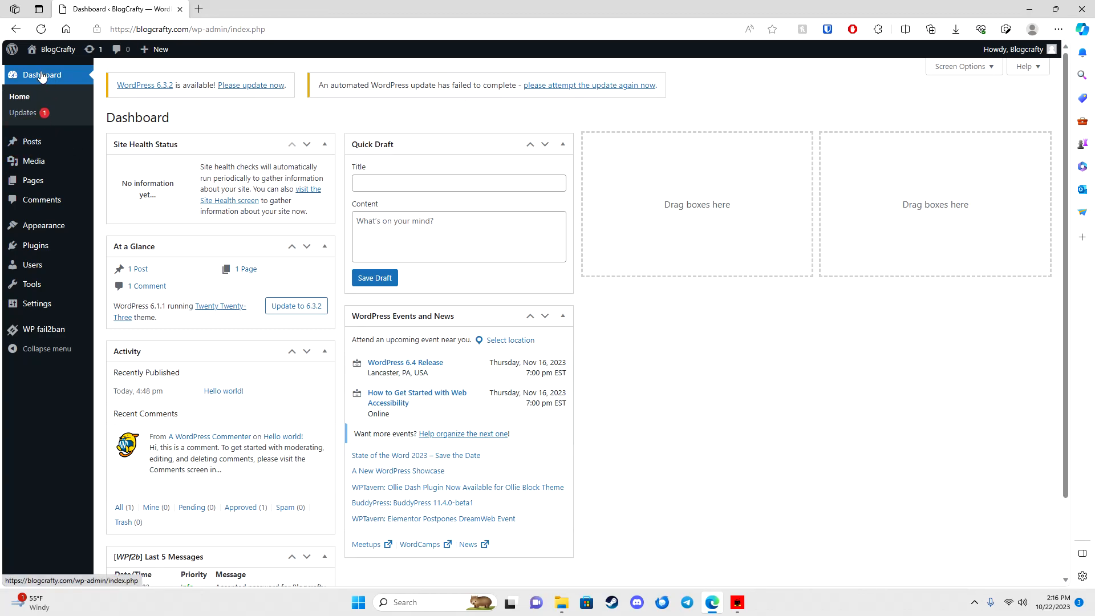
Step: Upgrade WordPress from 6.1.1 to 6.3.2 on the Updates page, then go back to the Dashboard
left_click(28, 116)
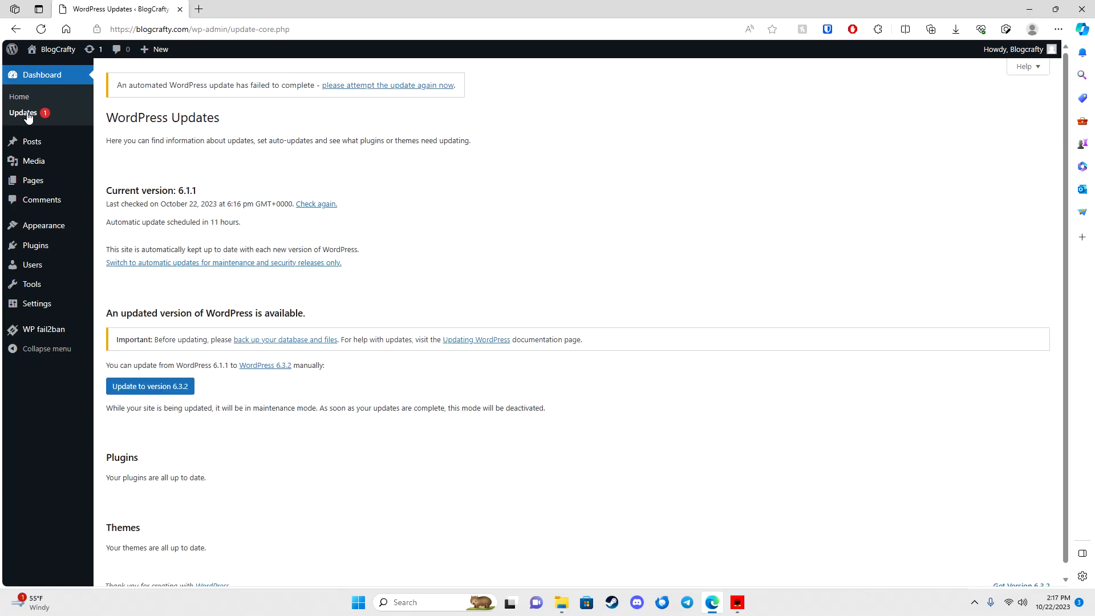
scroll(361, 348, "down", 1)
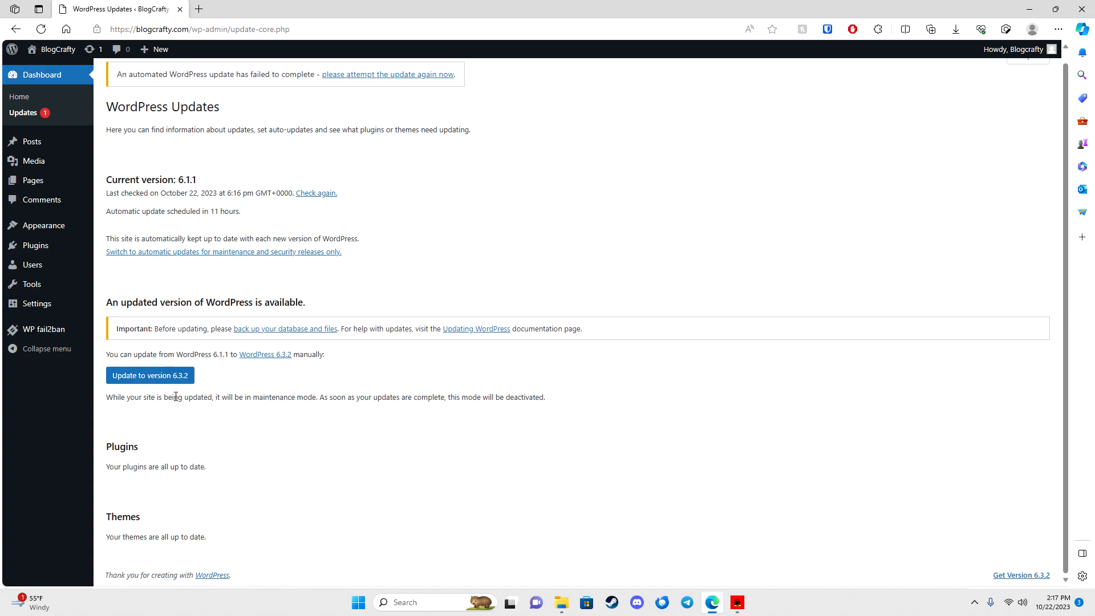
left_click(160, 378)
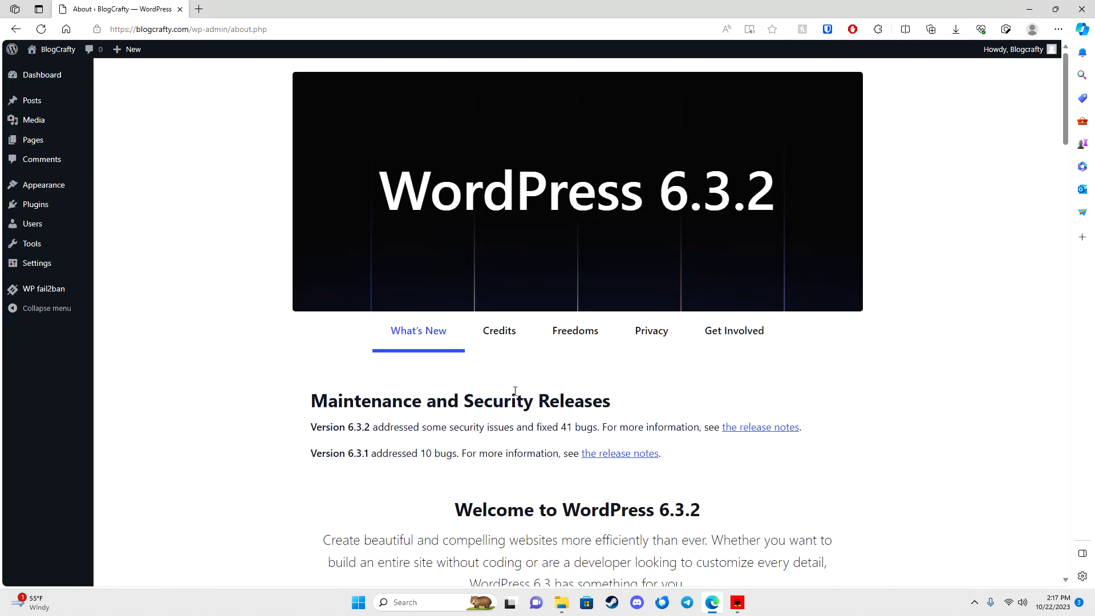
scroll(500, 385, "down", 5)
scroll(487, 370, "down", 6)
scroll(487, 370, "up", 11)
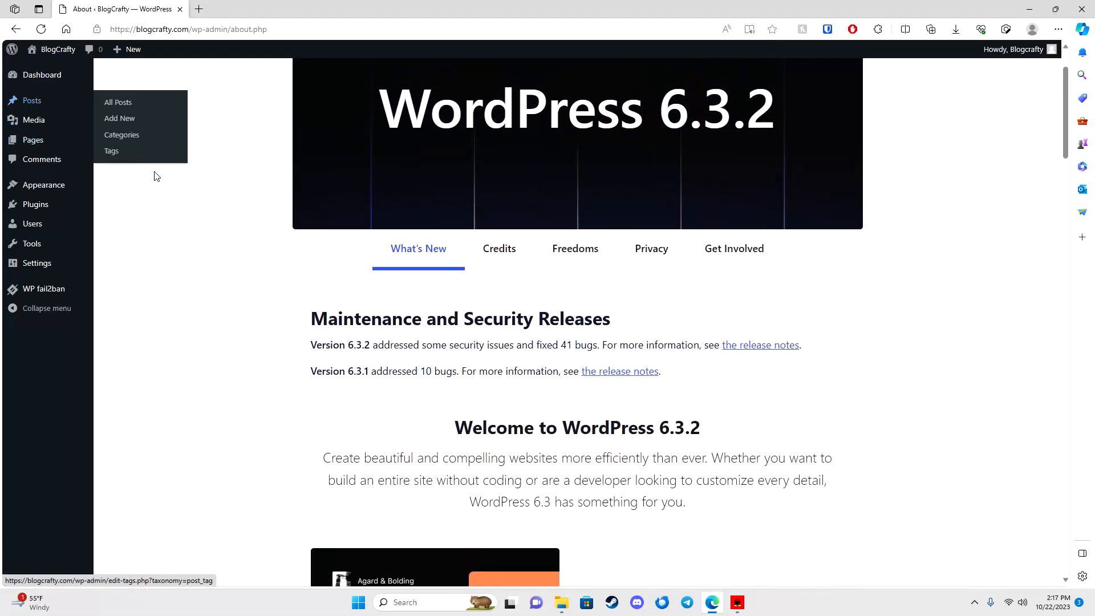
left_click(46, 76)
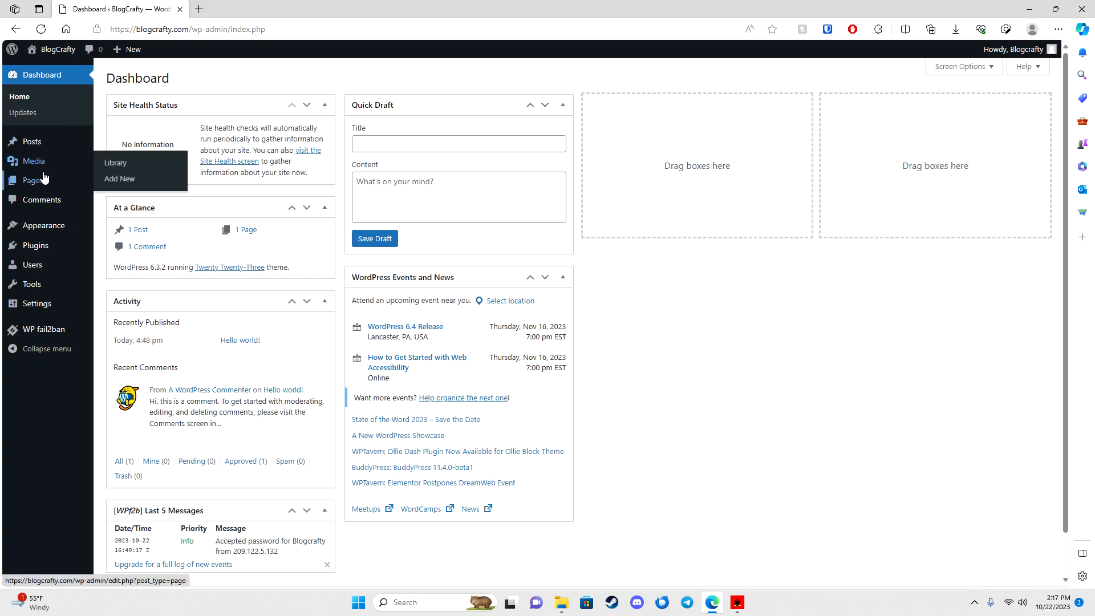
mouse_move(57, 302)
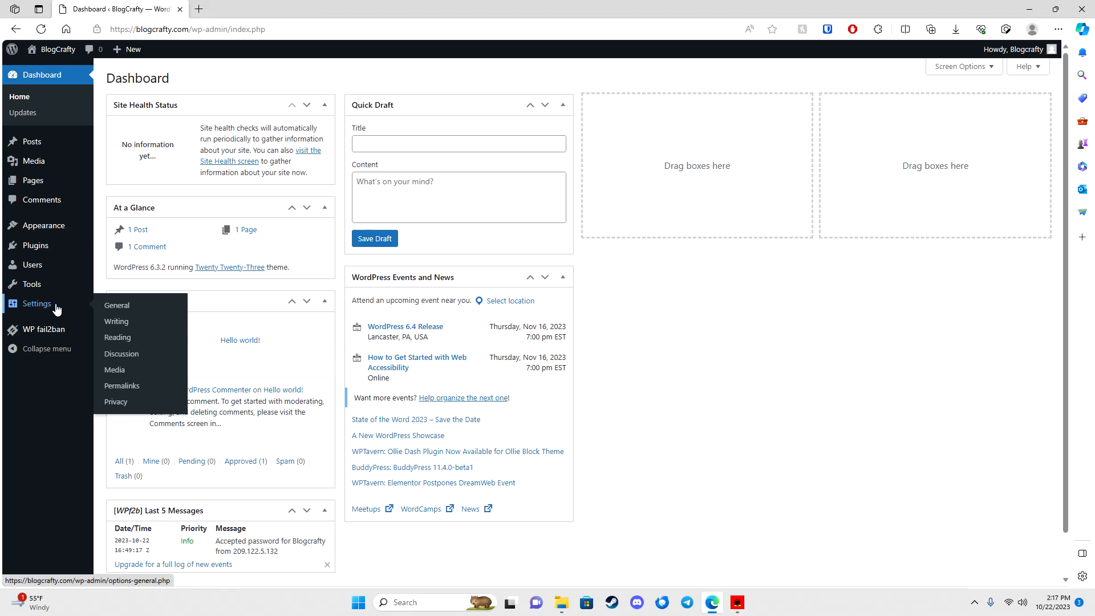
left_click(114, 307)
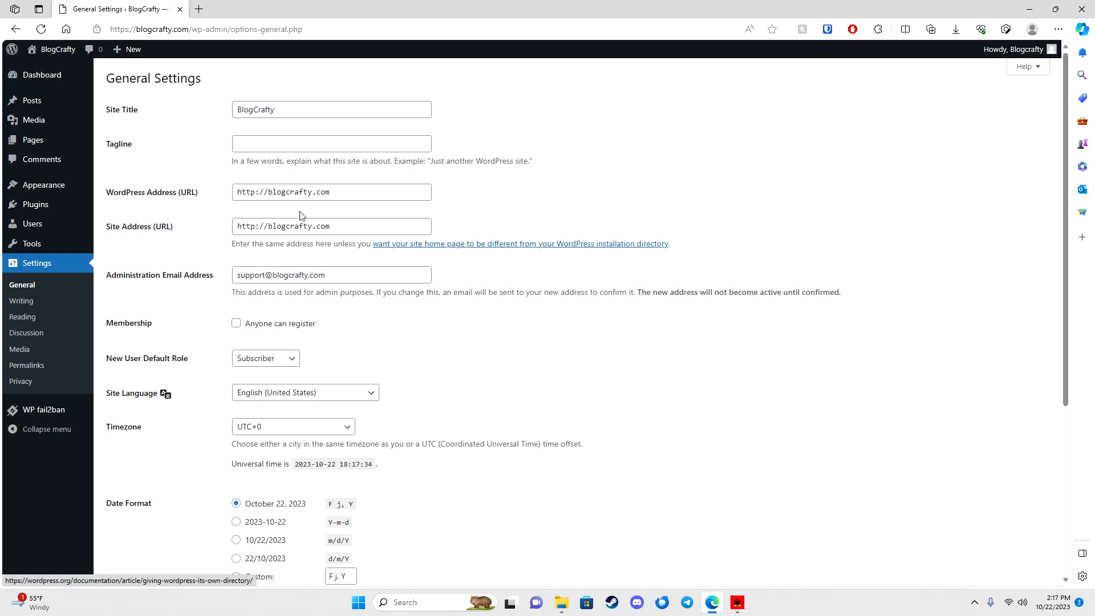
left_click(256, 193)
type("s")
left_click(254, 228)
type("s")
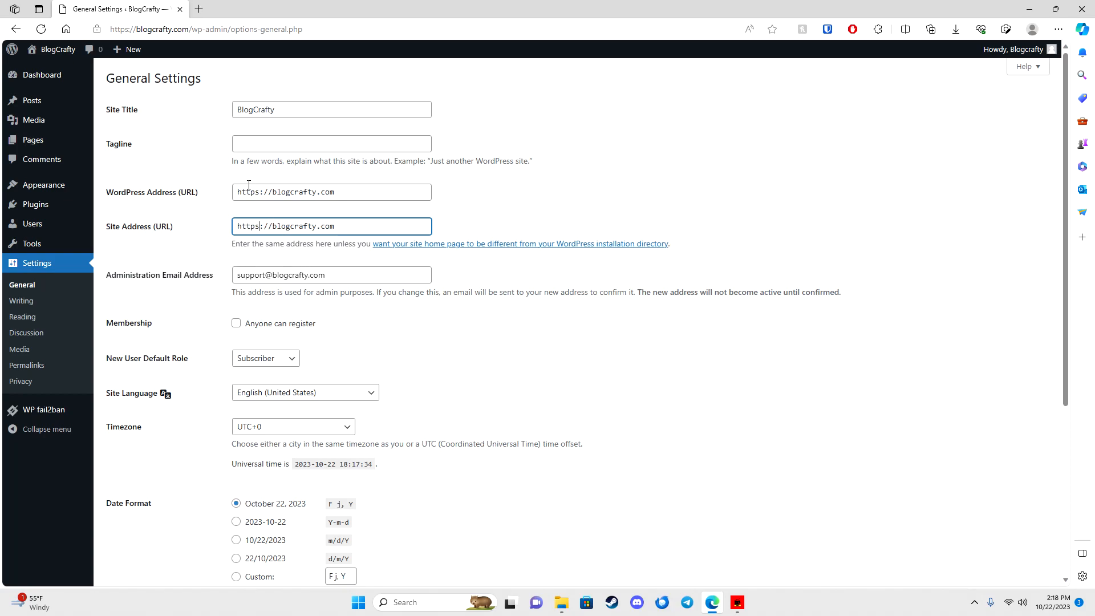
scroll(472, 330, "down", 5)
left_click(145, 527)
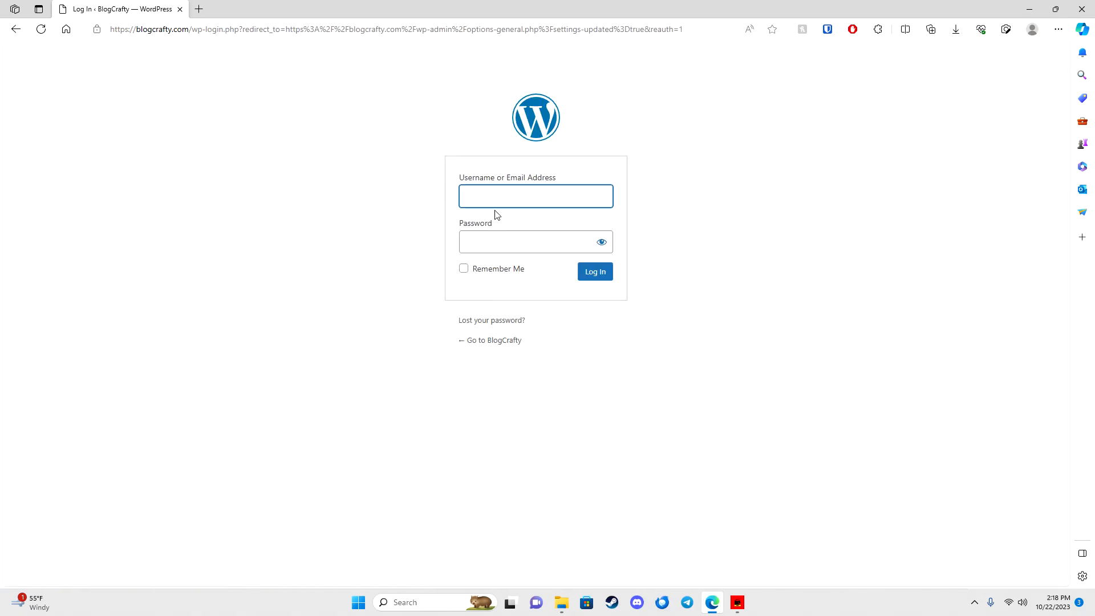
Step: Log back in with the admin username and password, then dismiss Bitwarden's save-password bar
left_click(477, 240)
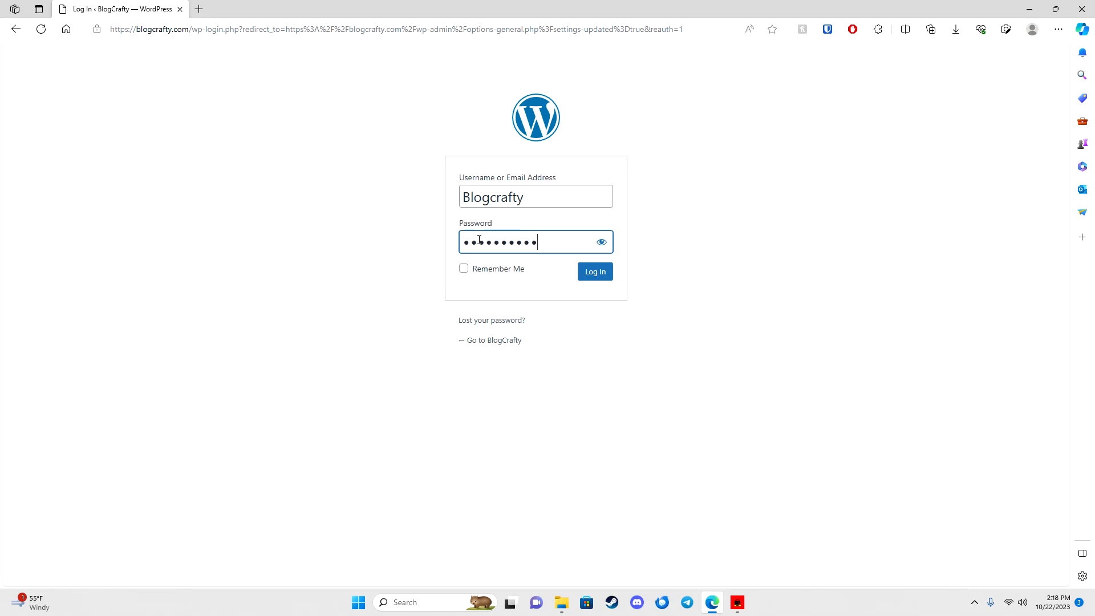
left_click(588, 275)
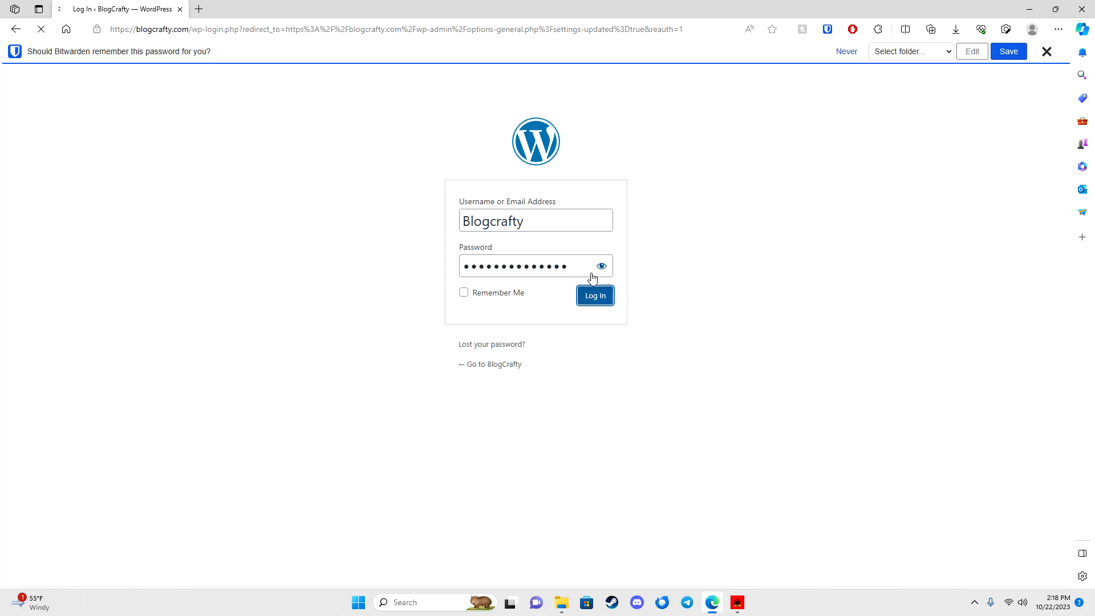
left_click(1038, 52)
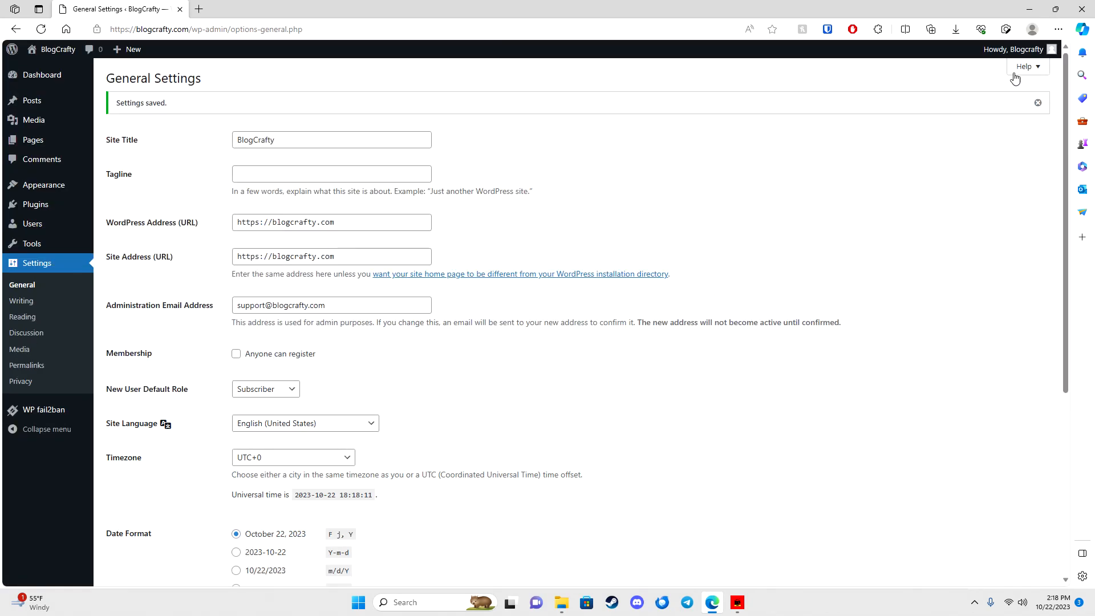
left_click(96, 29)
left_click(177, 73)
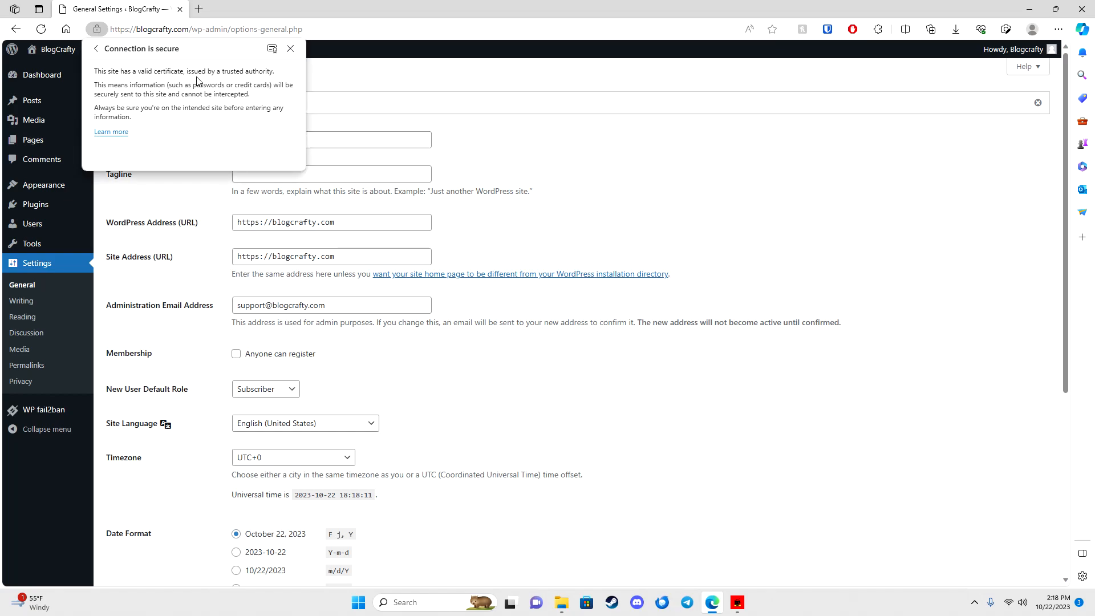
left_click(617, 208)
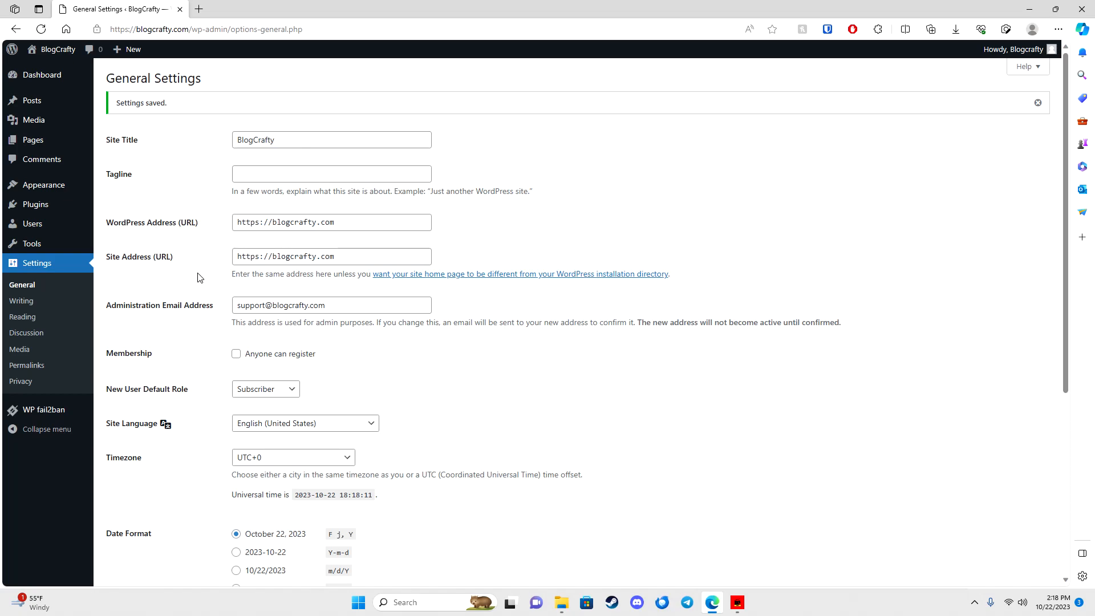
scroll(198, 277, "down", 3)
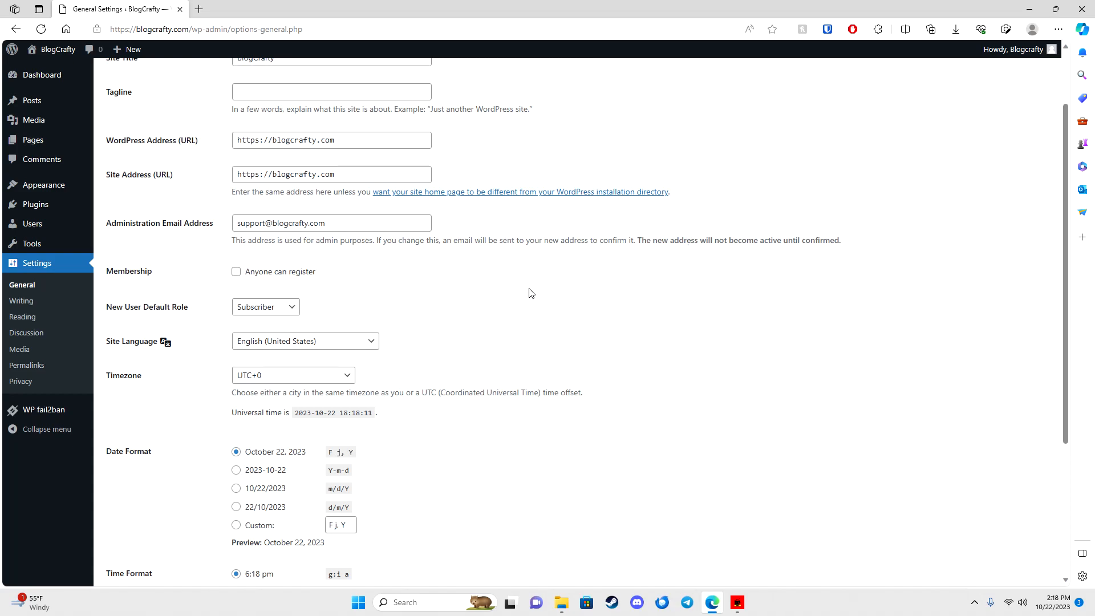
scroll(528, 293, "down", 3)
Step: Set the site timezone to UTC-5 and save, then switch it to New York and save again
left_click(342, 212)
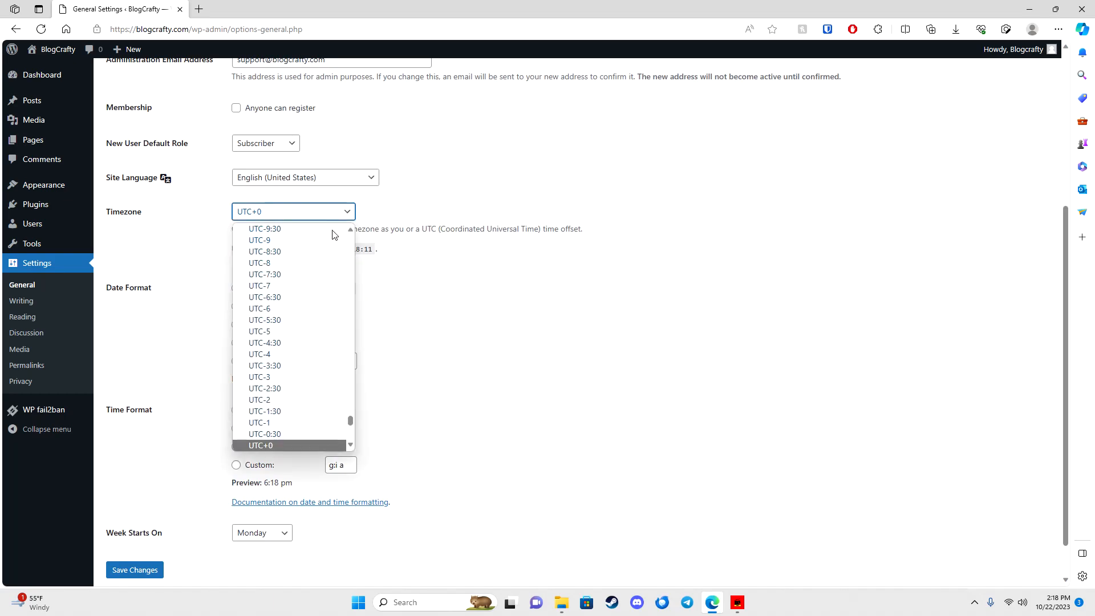
left_click(307, 331)
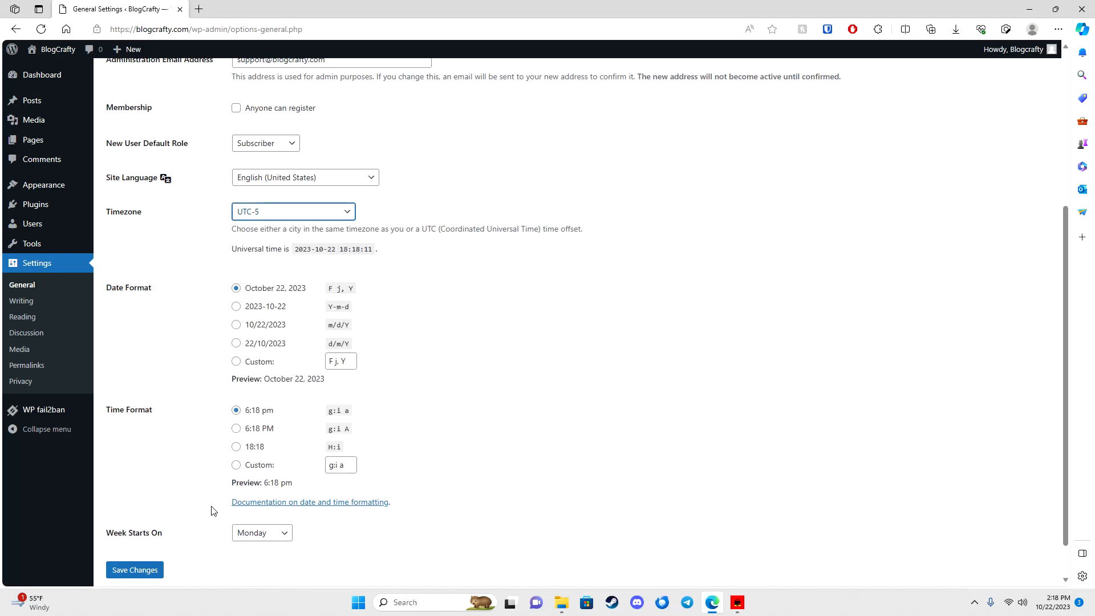
left_click(150, 569)
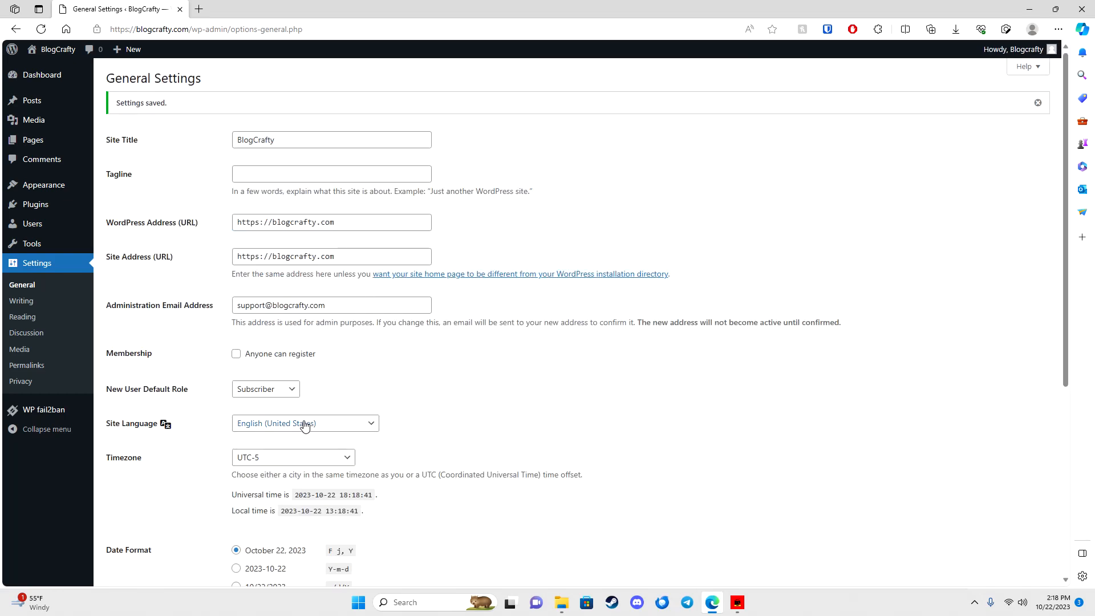
left_click(305, 458)
scroll(323, 331, "up", 15)
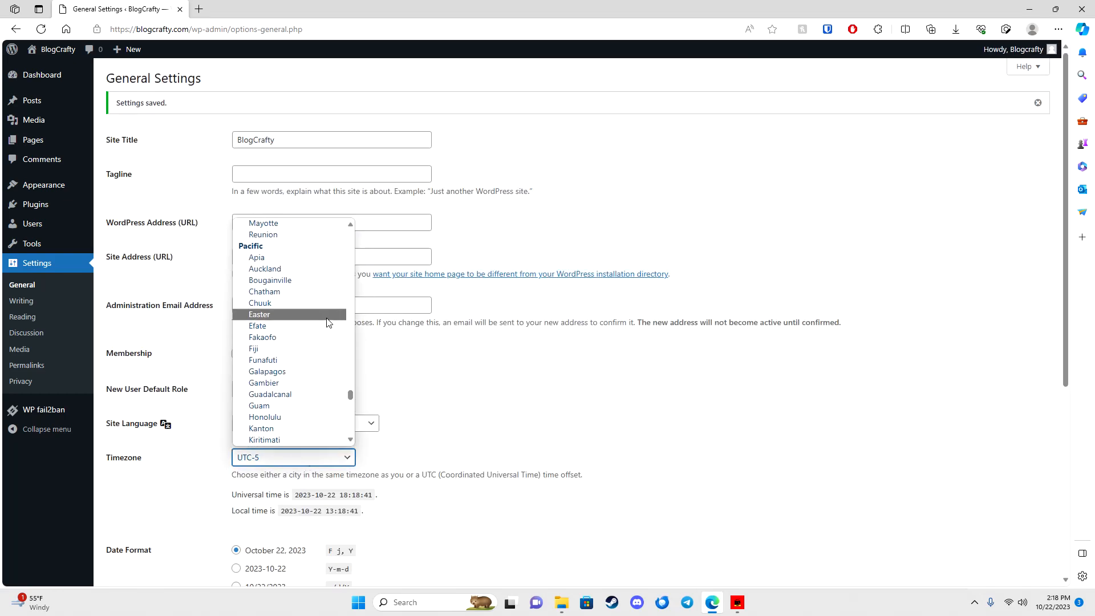
scroll(328, 312, "up", 20)
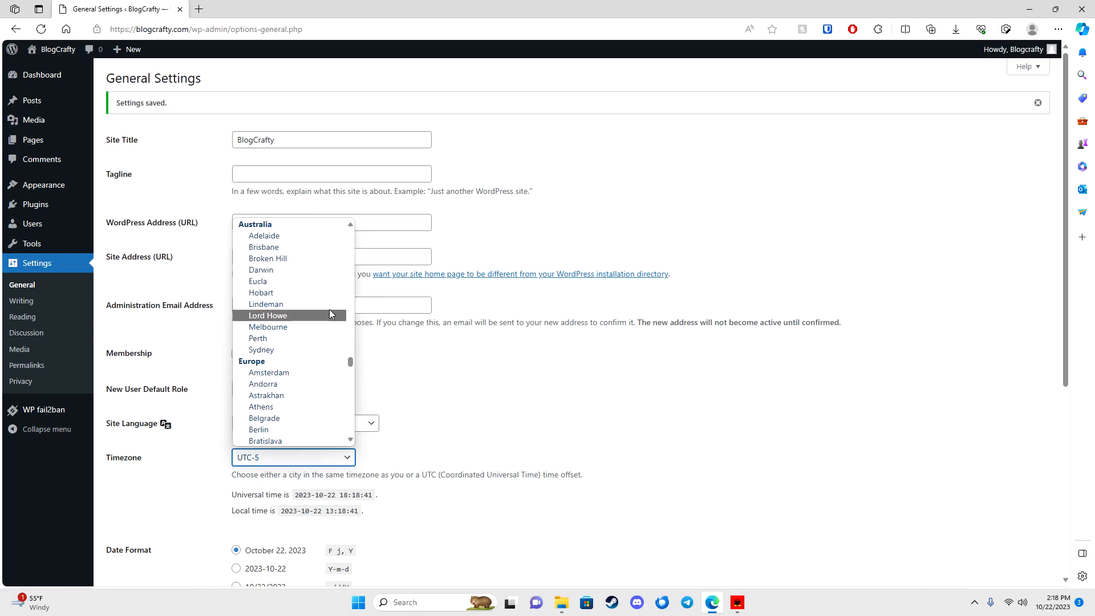
scroll(326, 299, "up", 15)
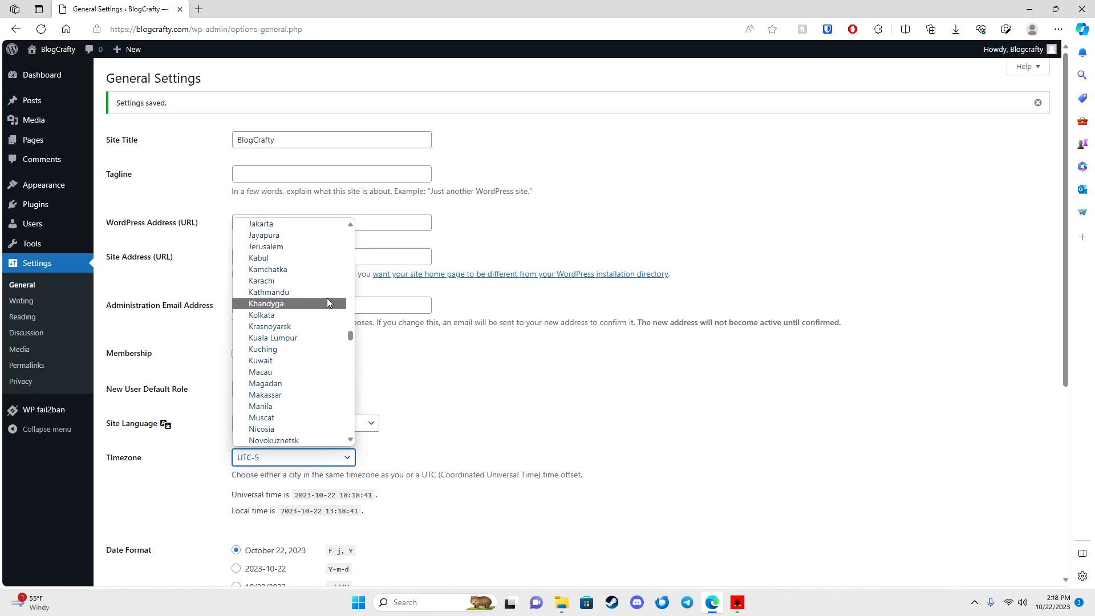
scroll(324, 299, "up", 20)
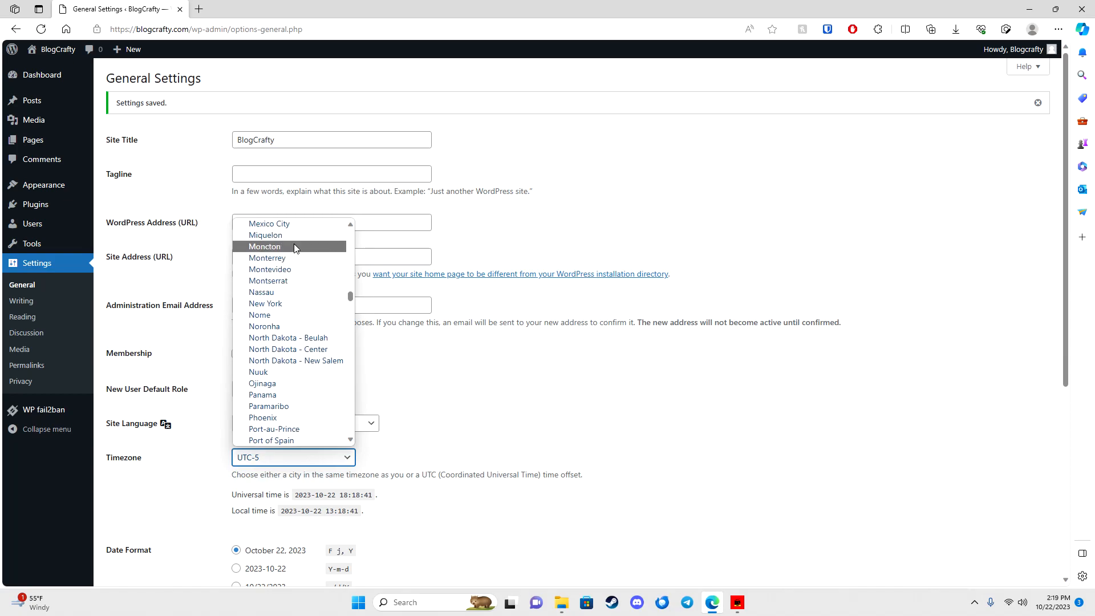
left_click(291, 303)
scroll(494, 384, "down", 5)
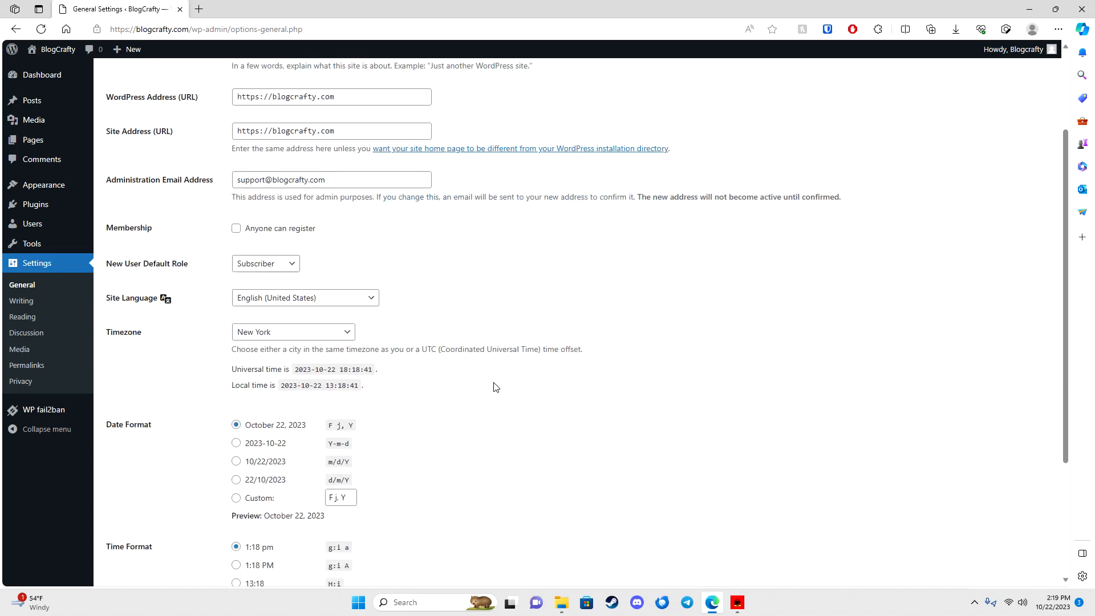
left_click(151, 525)
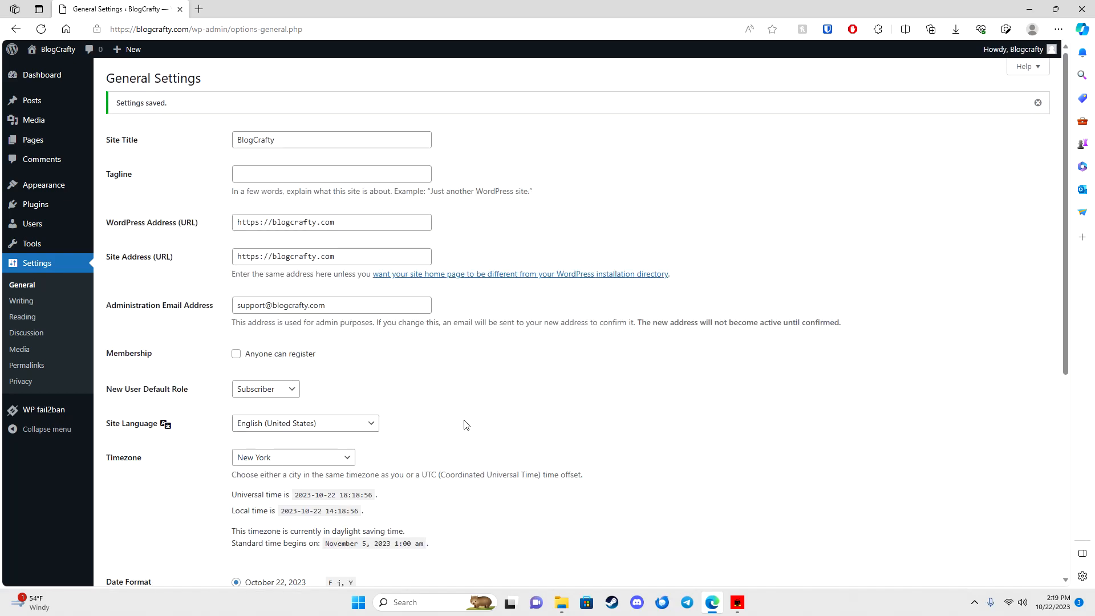
Step: Go through Writing settings on to the Reading settings page
scroll(467, 425, "down", 5)
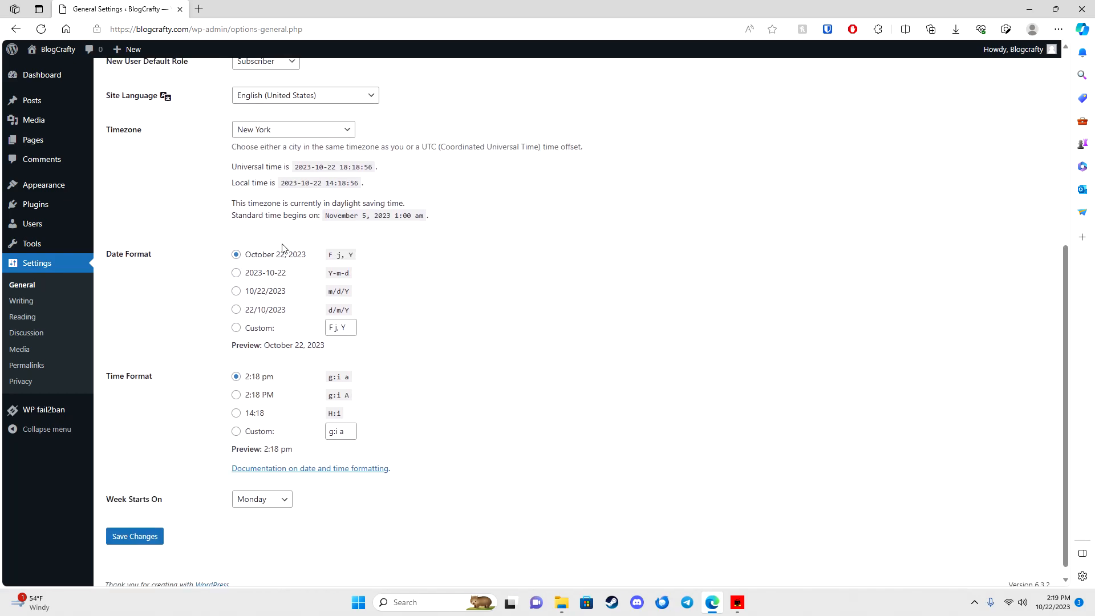
left_click(30, 302)
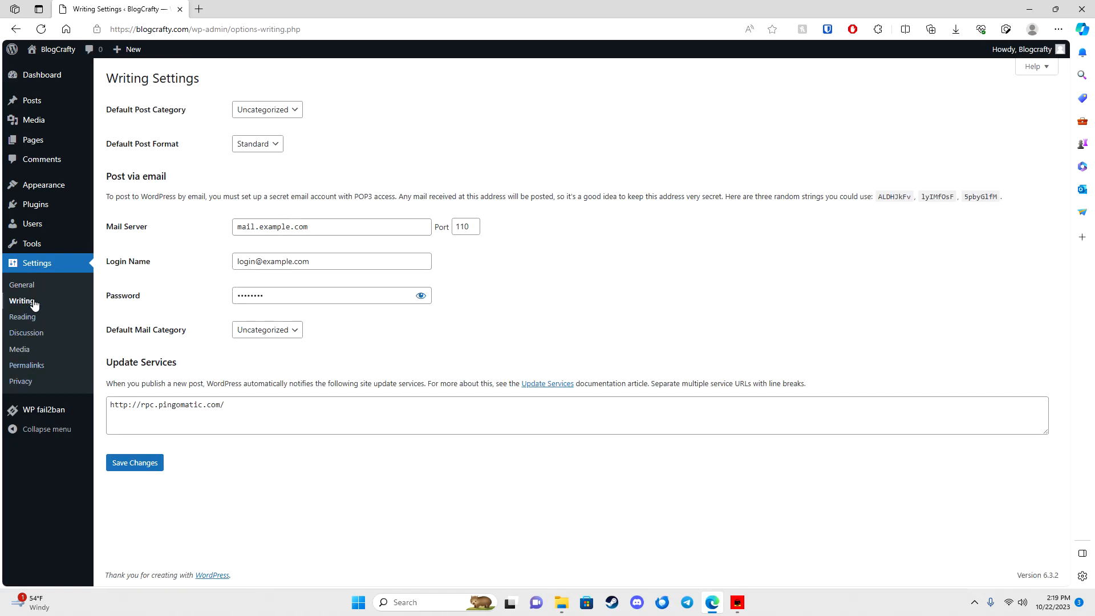
left_click(33, 318)
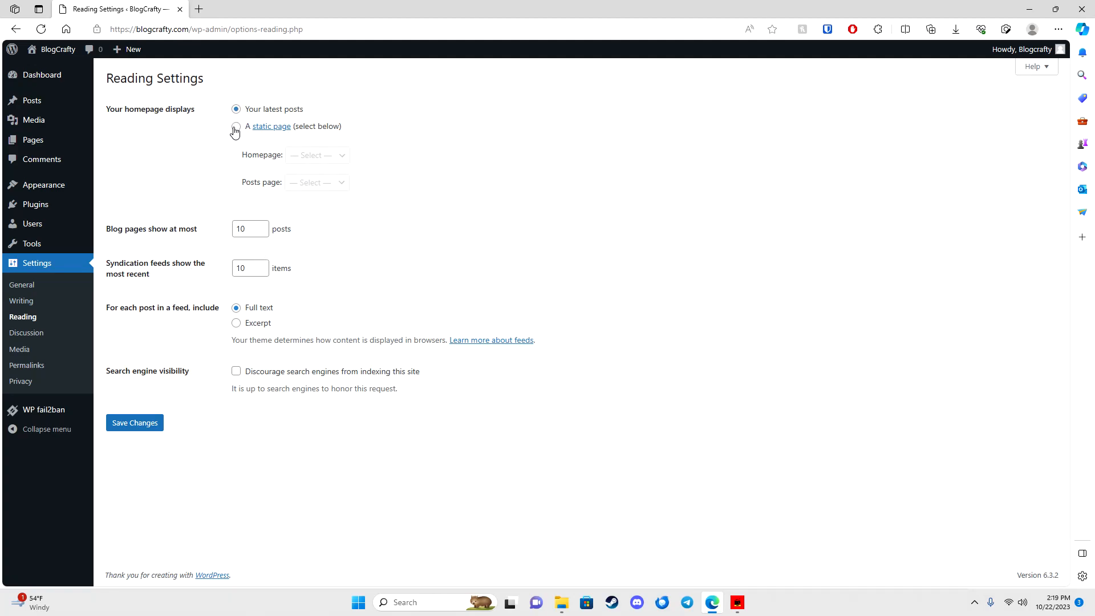
Step: Set the Discussion default avatar to RoboHash, save, then move on to Permalink Settings
left_click(31, 336)
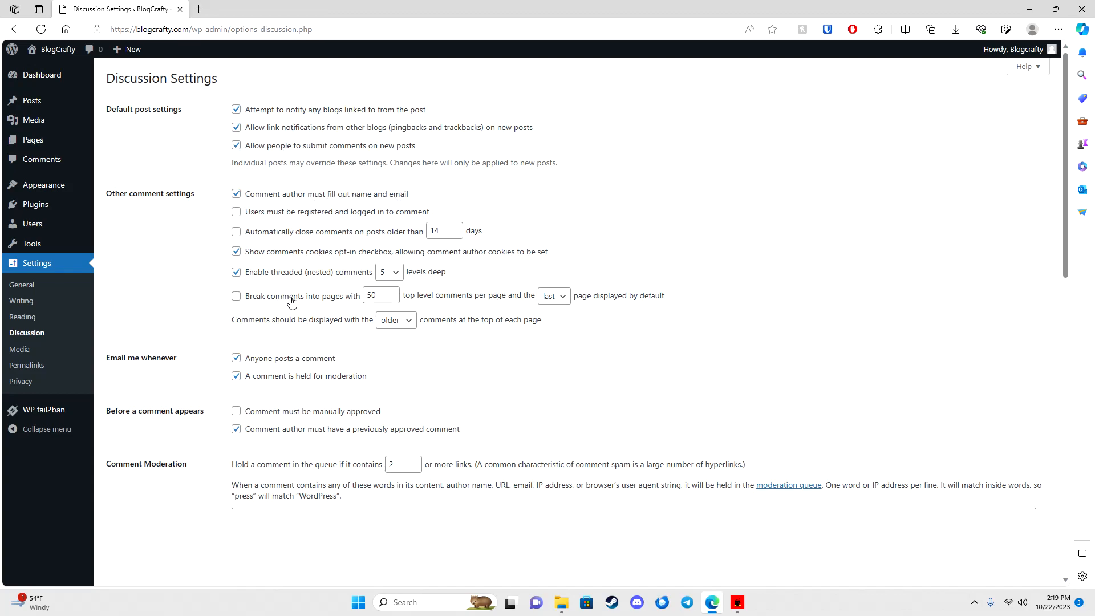
scroll(288, 302, "down", 1)
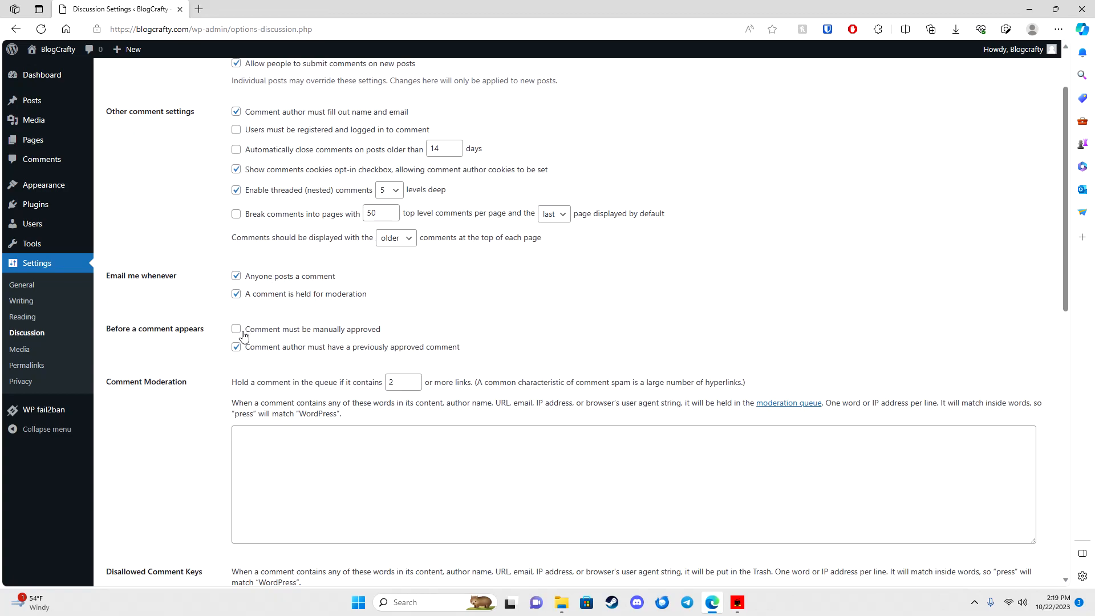
scroll(243, 336, "down", 8)
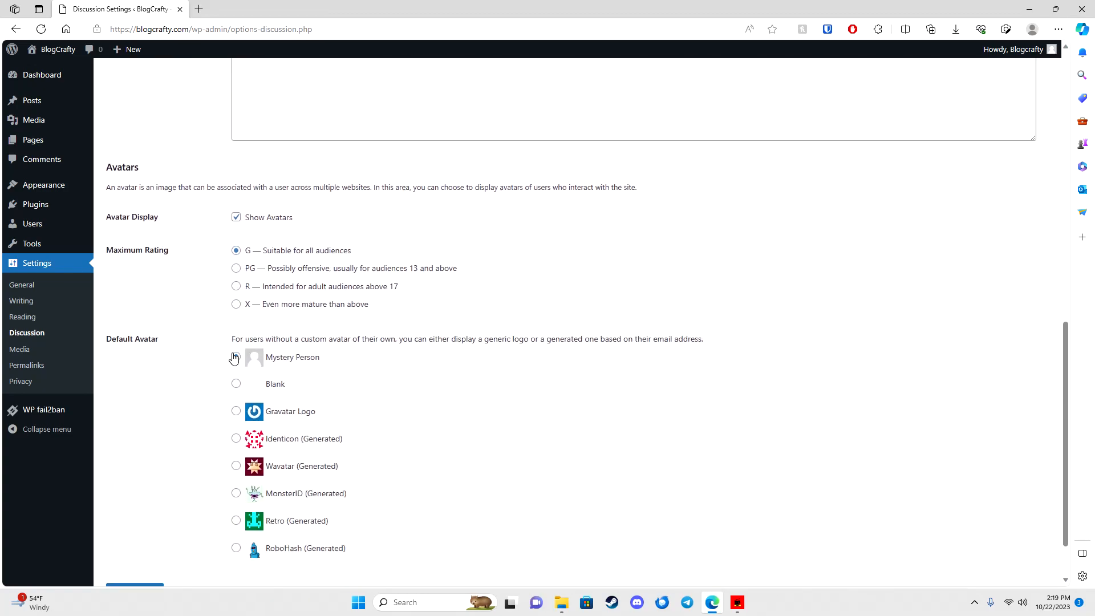
scroll(228, 406, "down", 1)
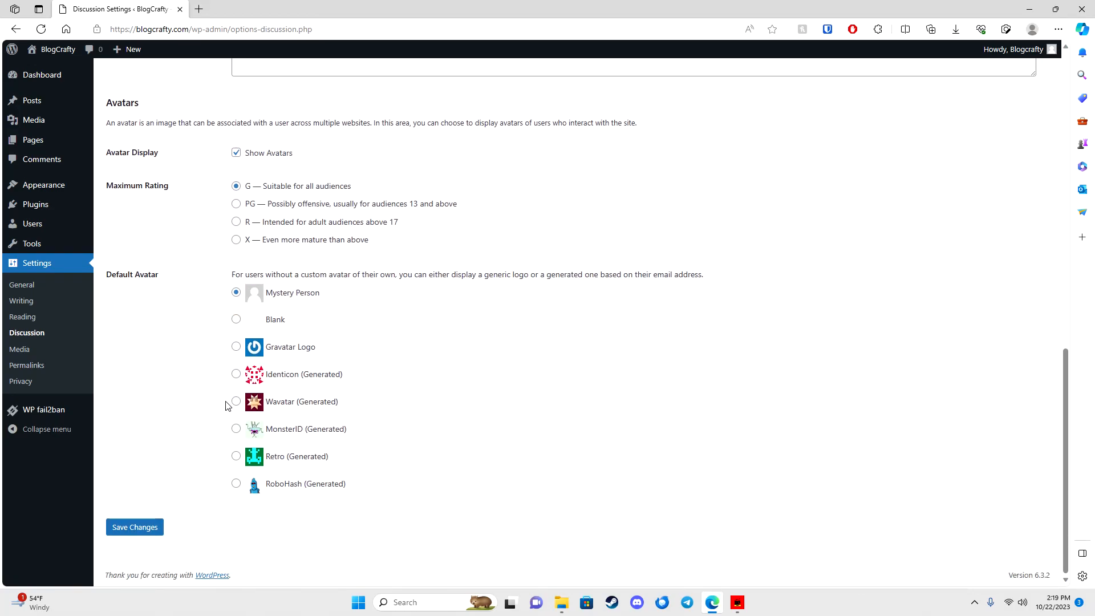
left_click(236, 428)
left_click(235, 483)
left_click(130, 525)
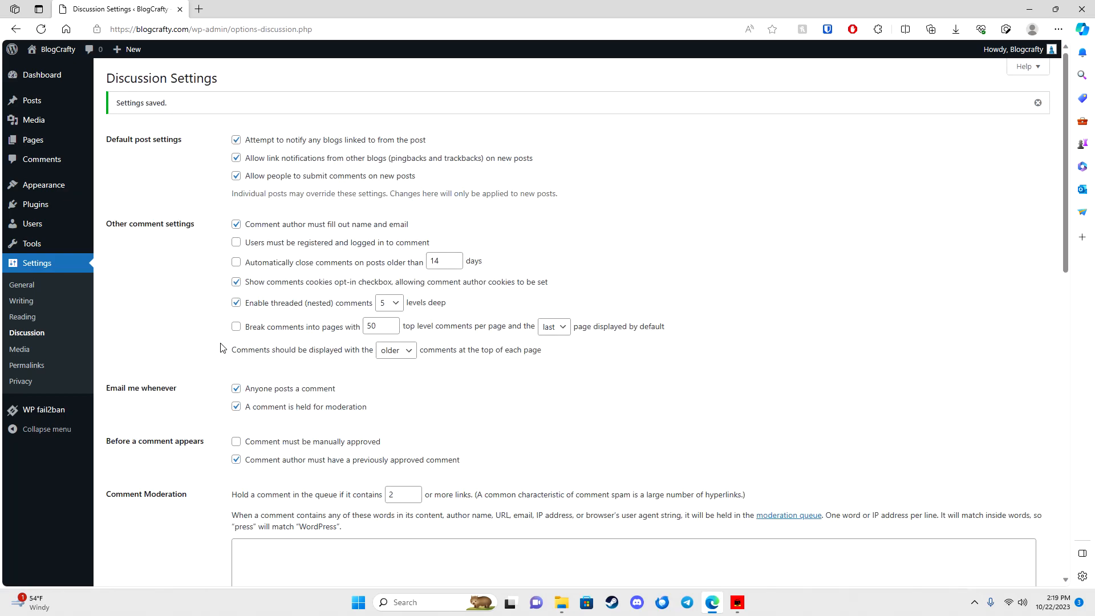
left_click(32, 366)
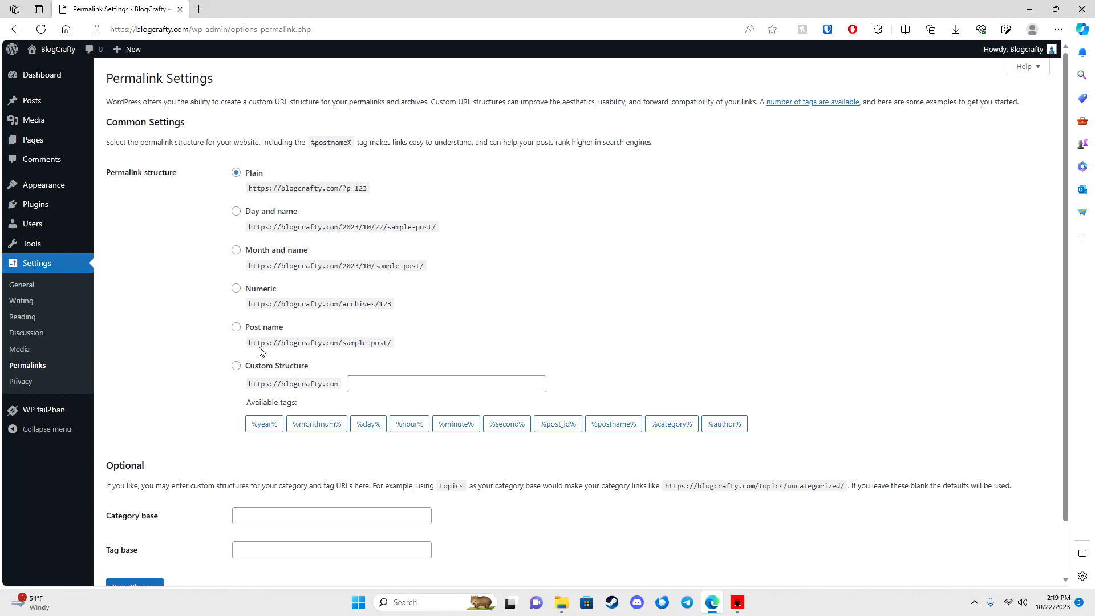
Step: Save the permalink structure as Post name, then view the Users list with its single Administrator
left_click(236, 326)
scroll(150, 472, "down", 1)
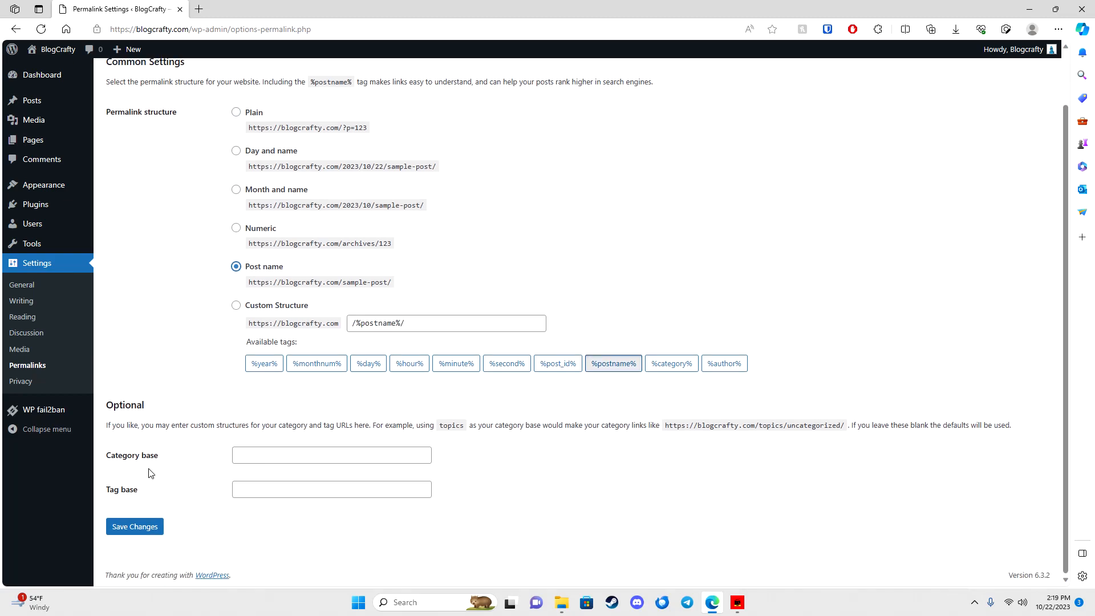
left_click(148, 527)
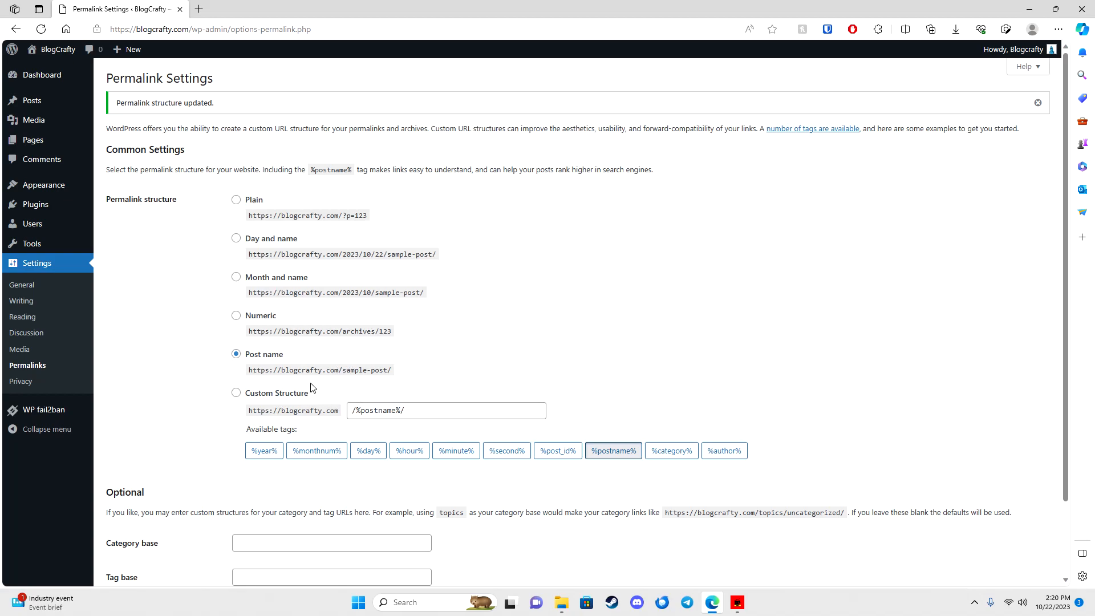
left_click(58, 225)
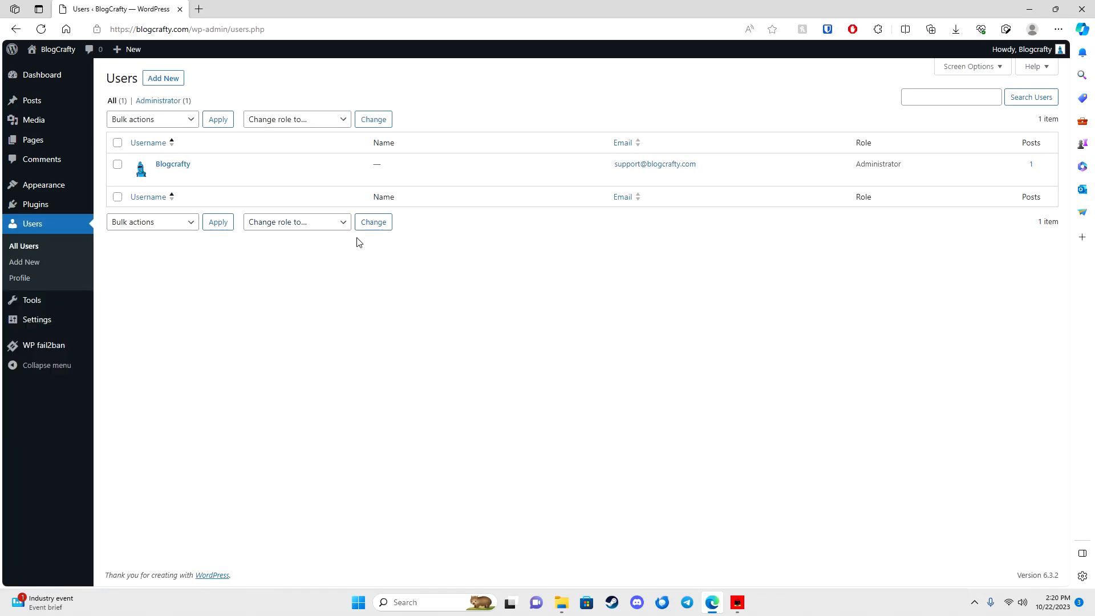
Step: Look over the Add New User form and its Role options, then move on to Installed Plugins
left_click(164, 78)
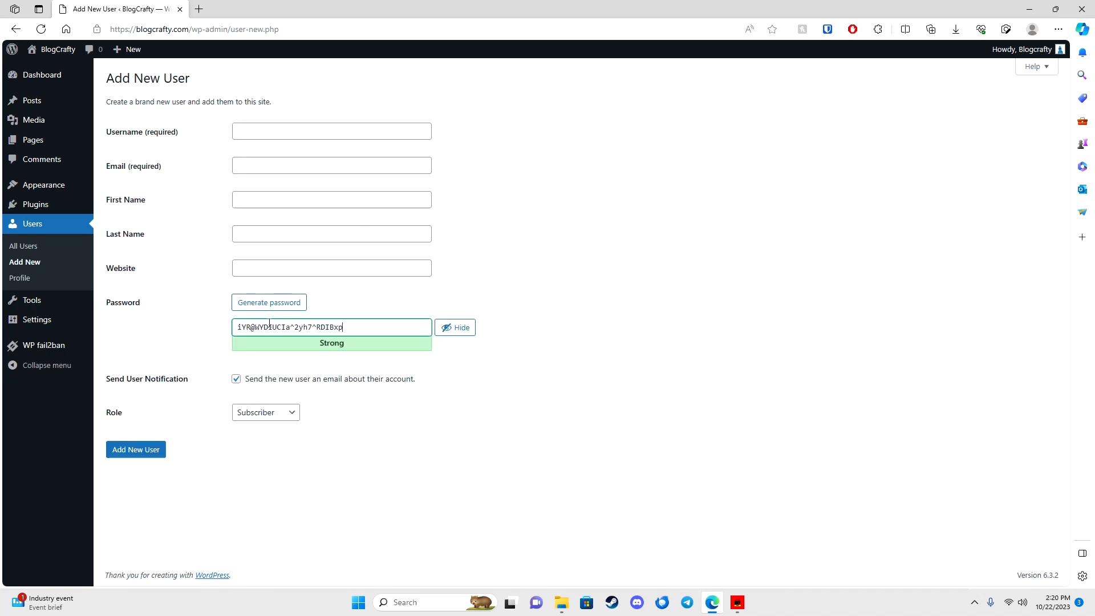
left_click(263, 412)
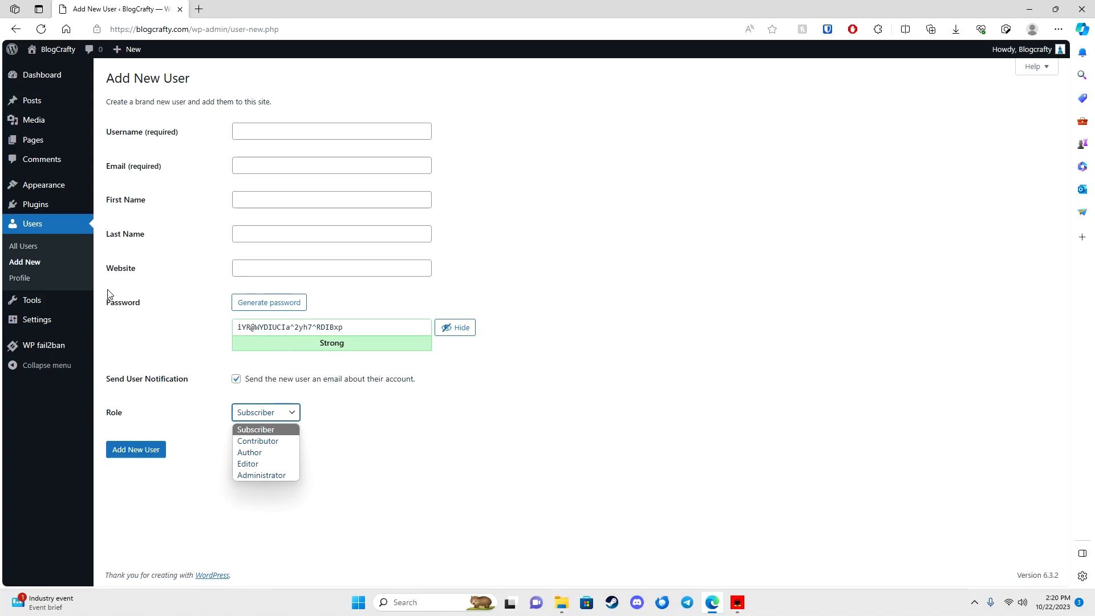
left_click(46, 209)
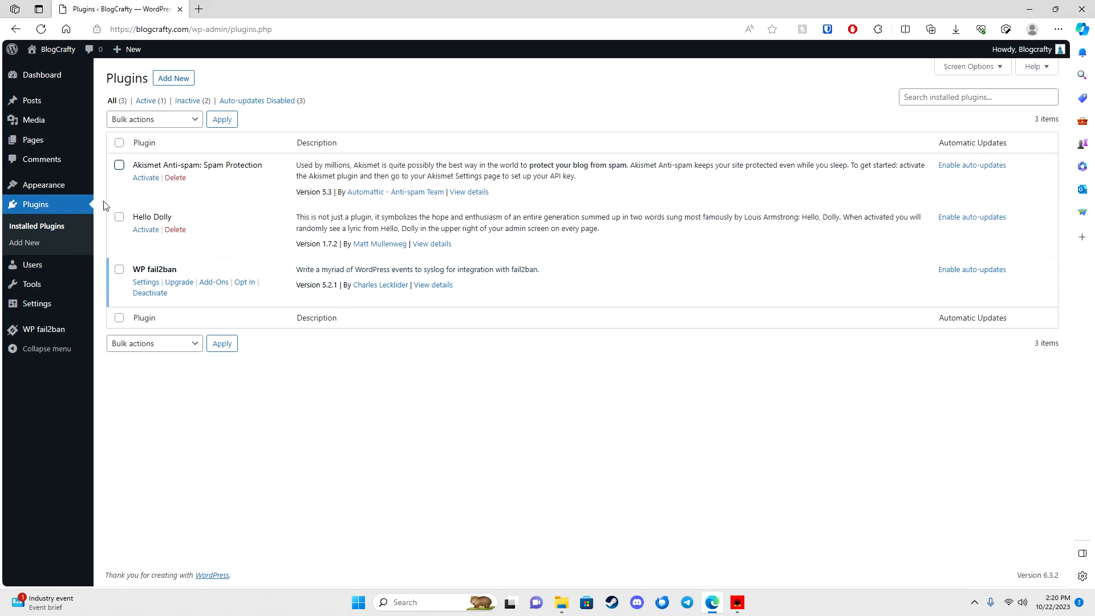
Step: Browse Comments, Pages, Media and Posts, ending on Themes with Twenty Twenty-Three active
mouse_move(51, 185)
left_click(112, 184)
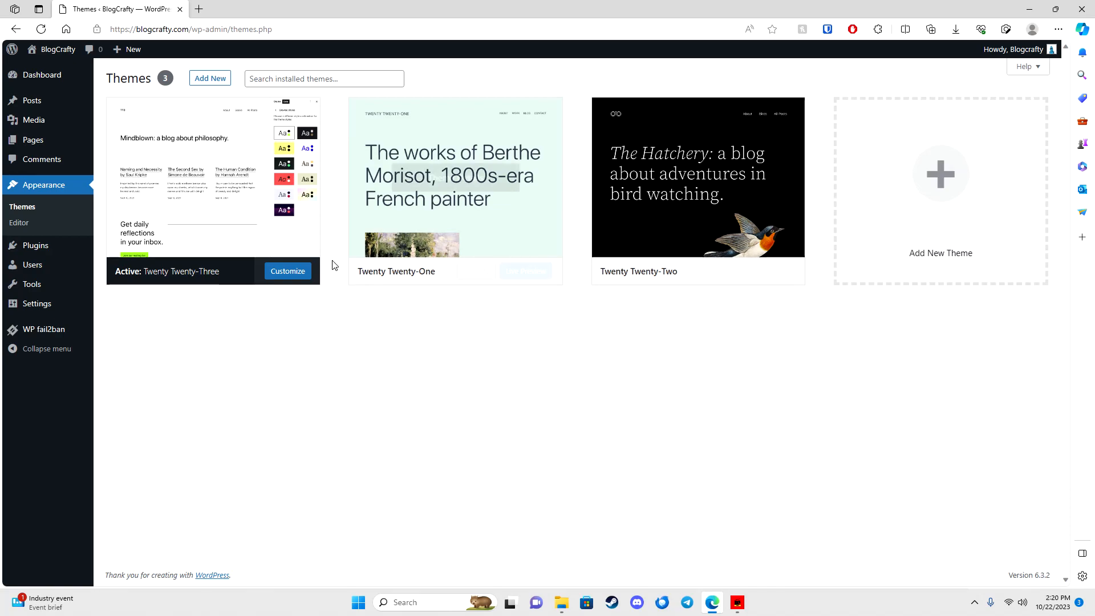
left_click(72, 161)
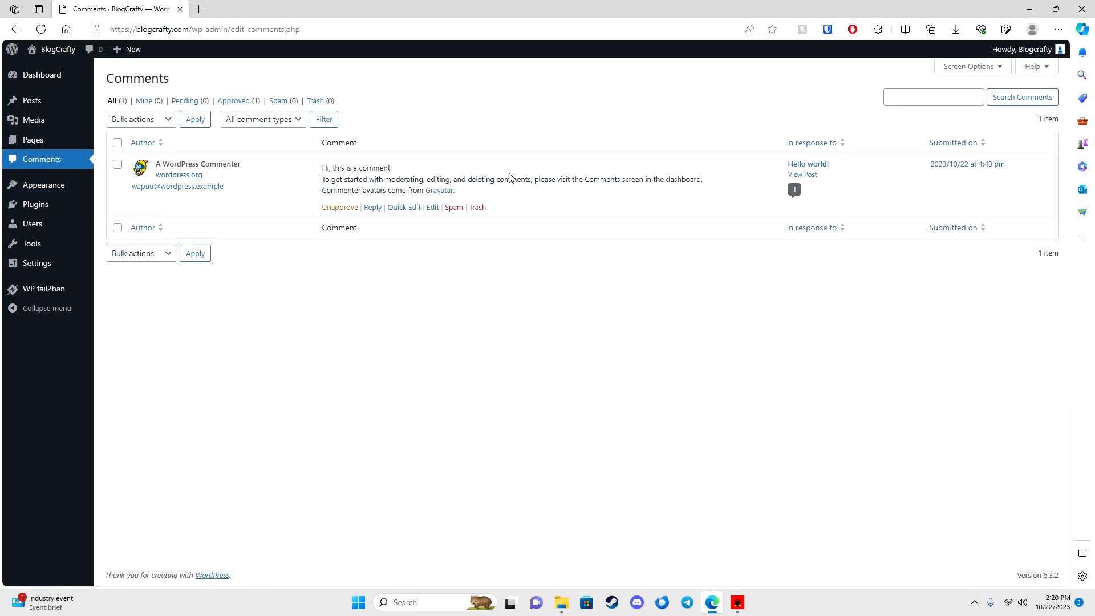
left_click(43, 140)
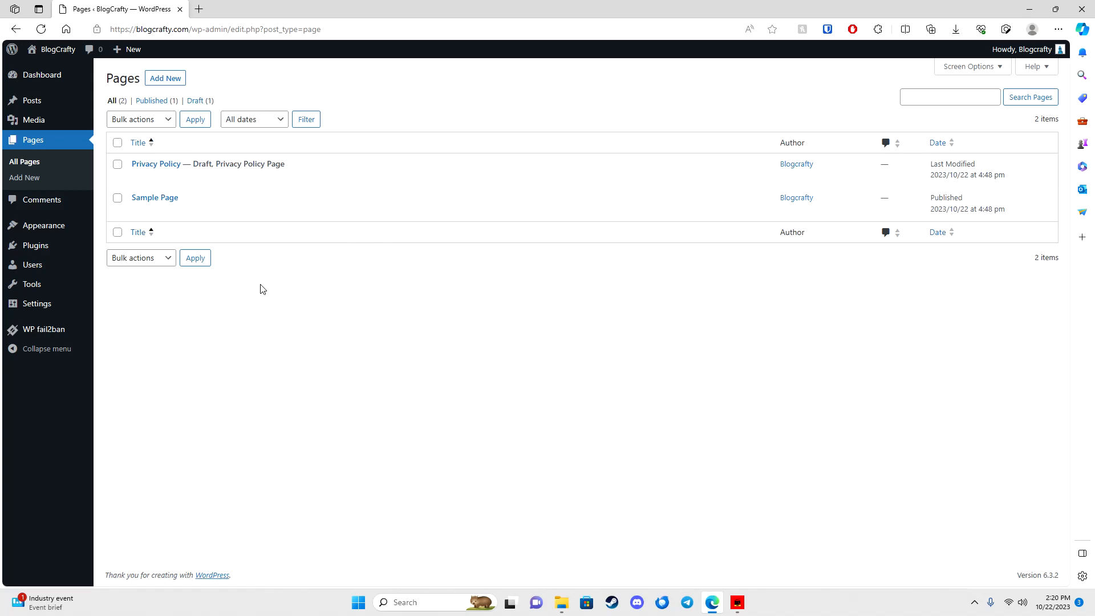
left_click(38, 124)
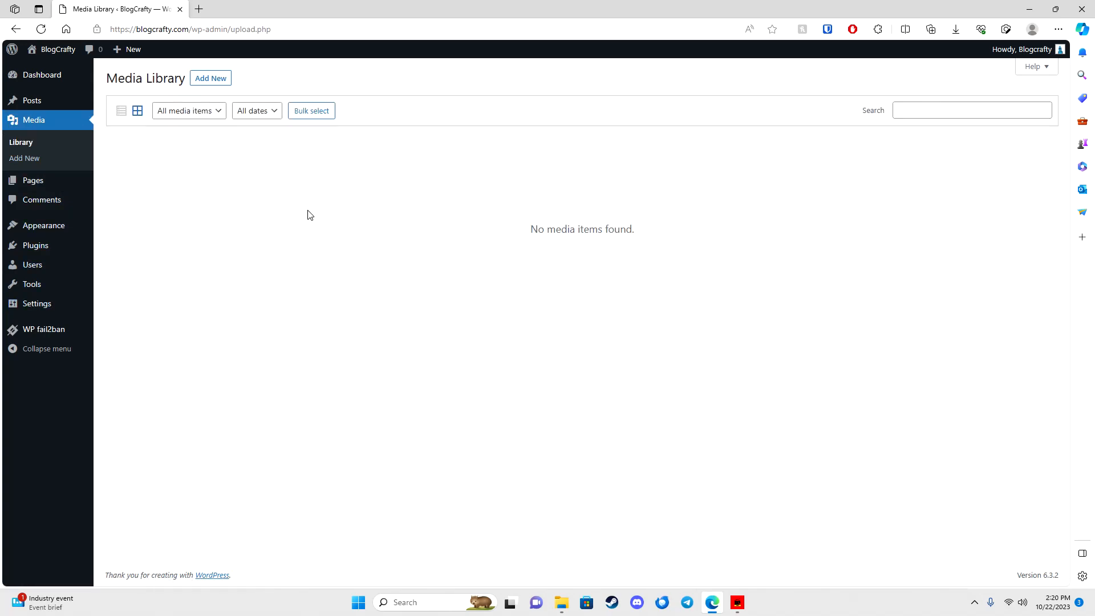
left_click(17, 101)
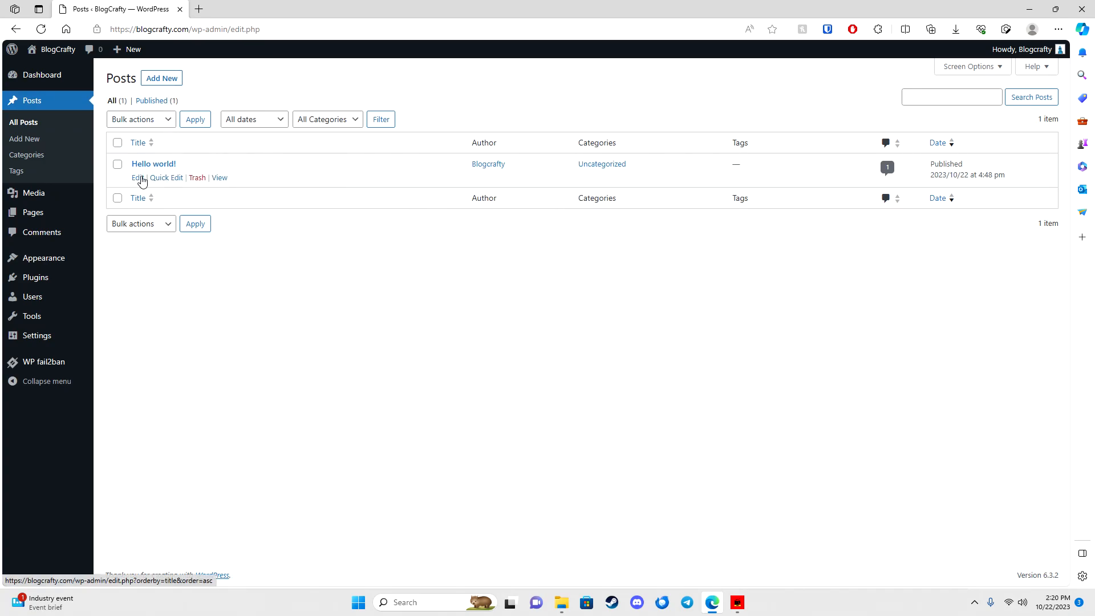
mouse_move(49, 281)
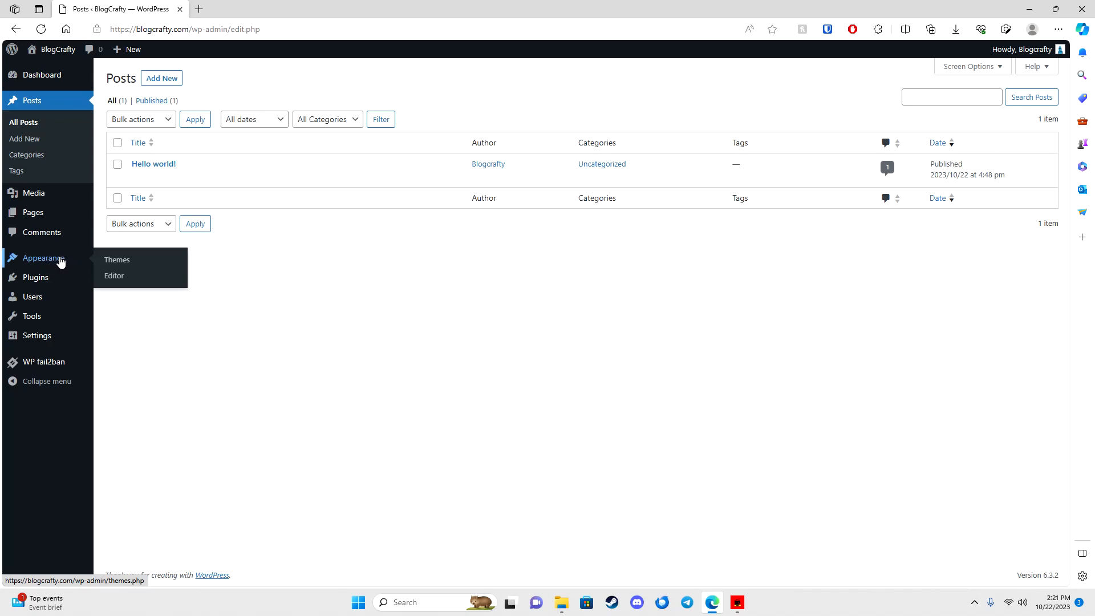
left_click(58, 262)
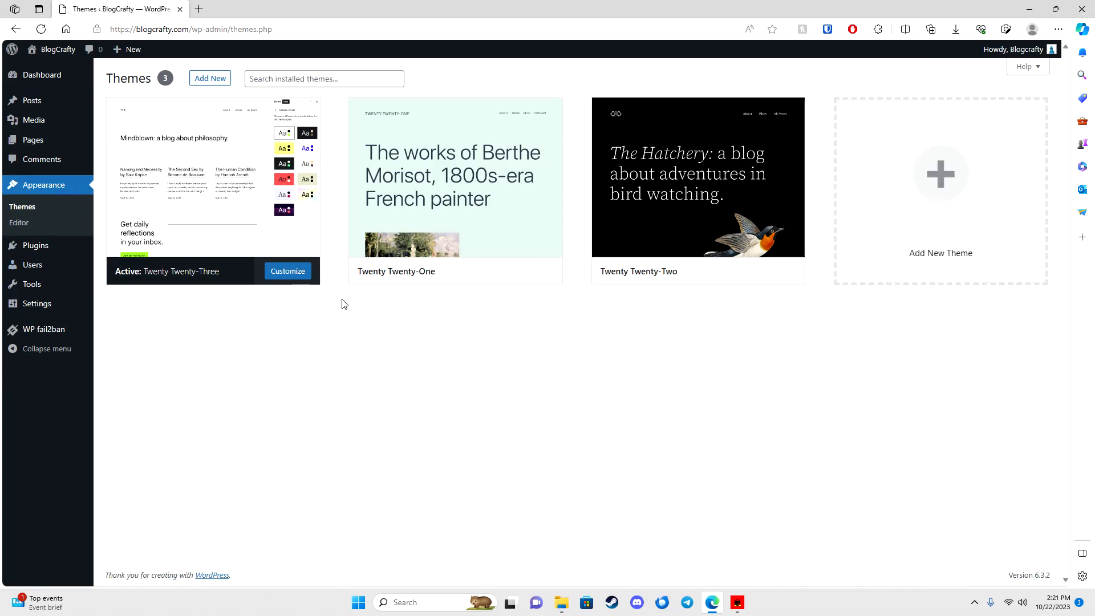
Step: Find the Blocksy theme among themes to add, install it and activate it
left_click(209, 78)
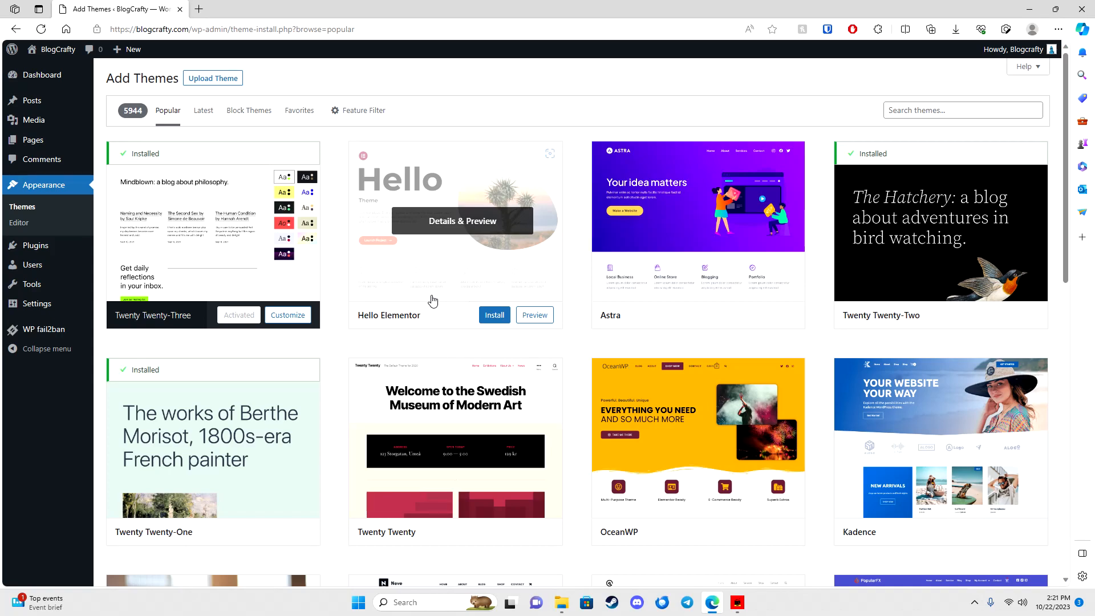
scroll(580, 305, "down", 5)
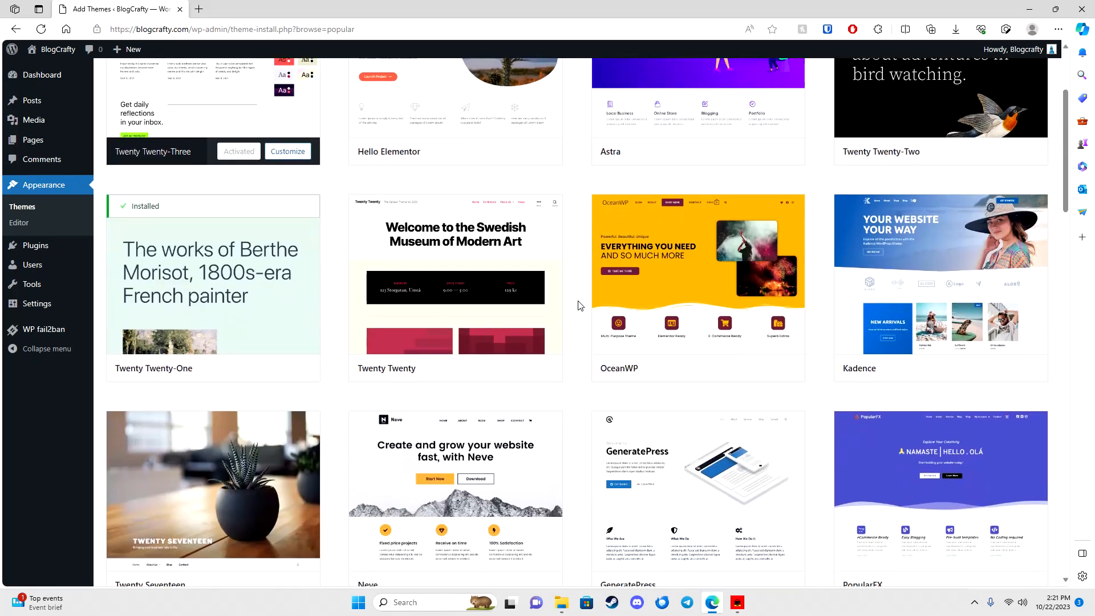
scroll(579, 301, "down", 3)
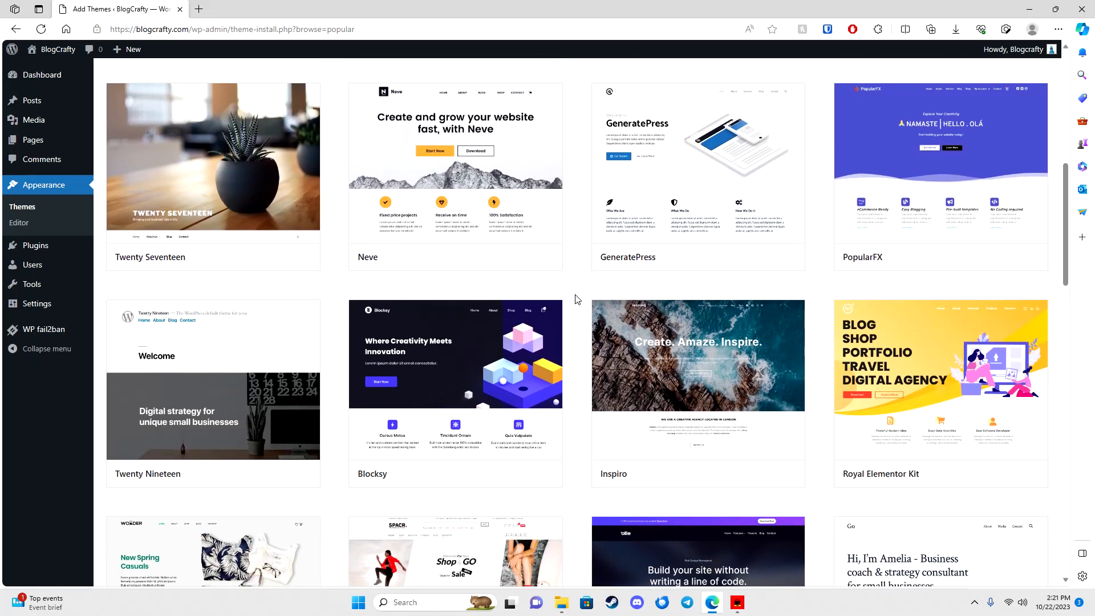
scroll(577, 297, "down", 5)
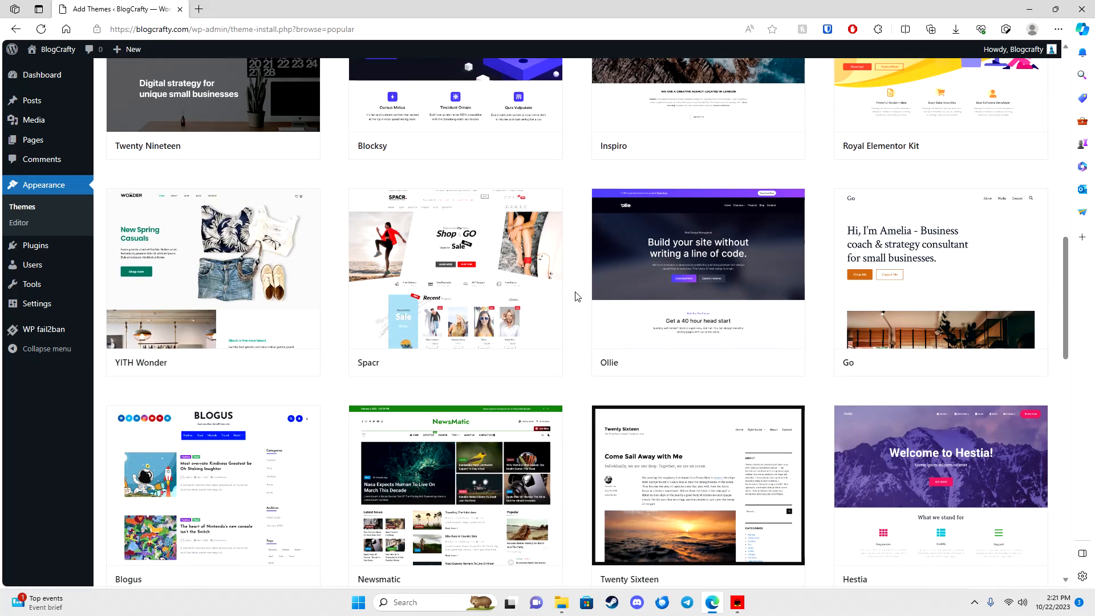
scroll(579, 290, "up", 3)
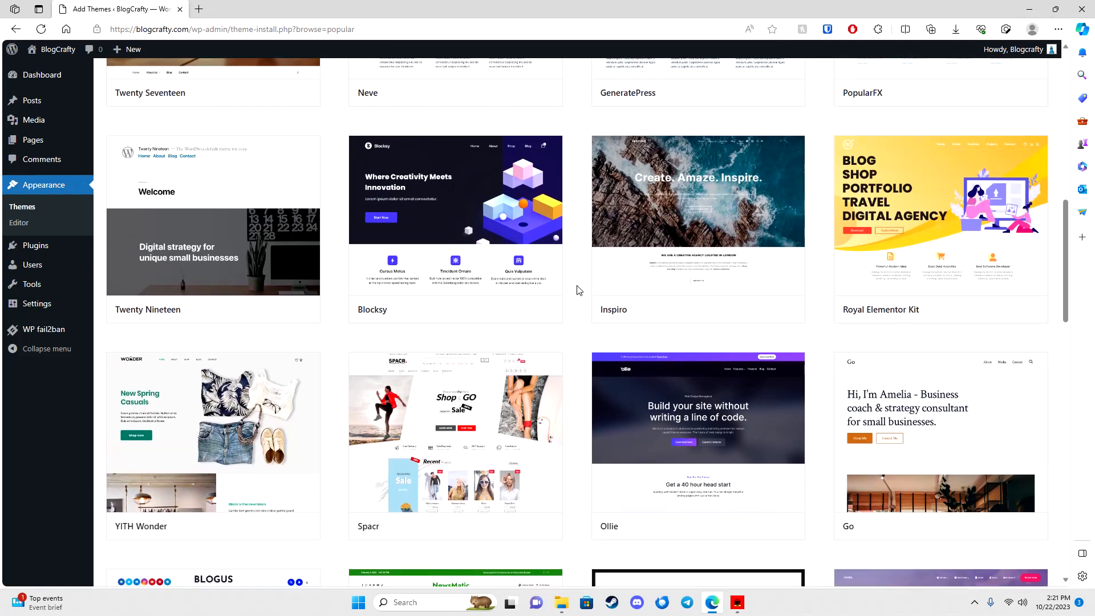
mouse_move(468, 314)
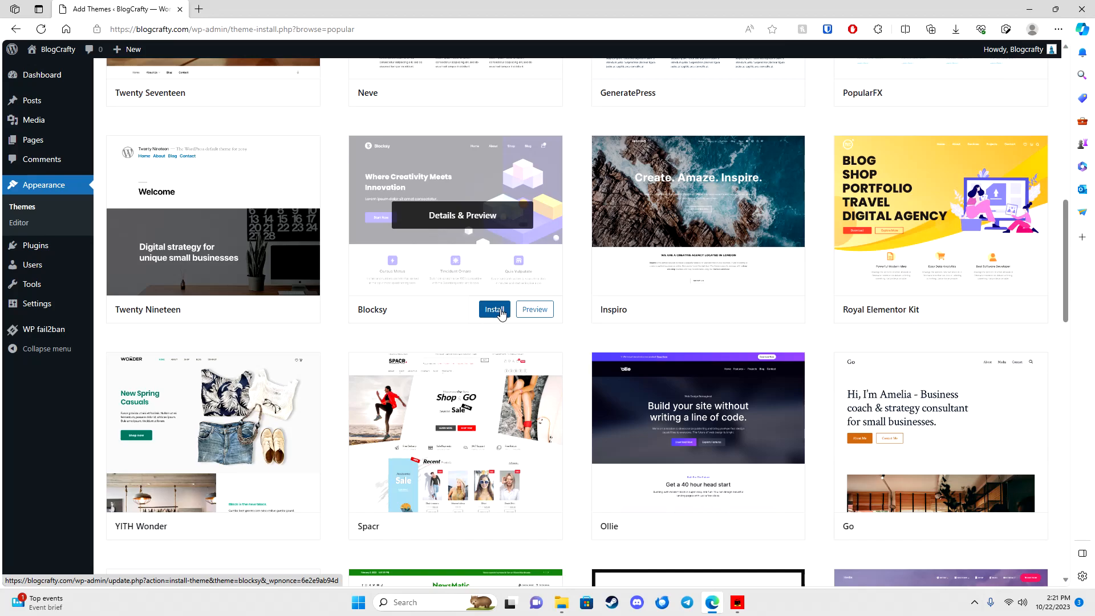
left_click(494, 309)
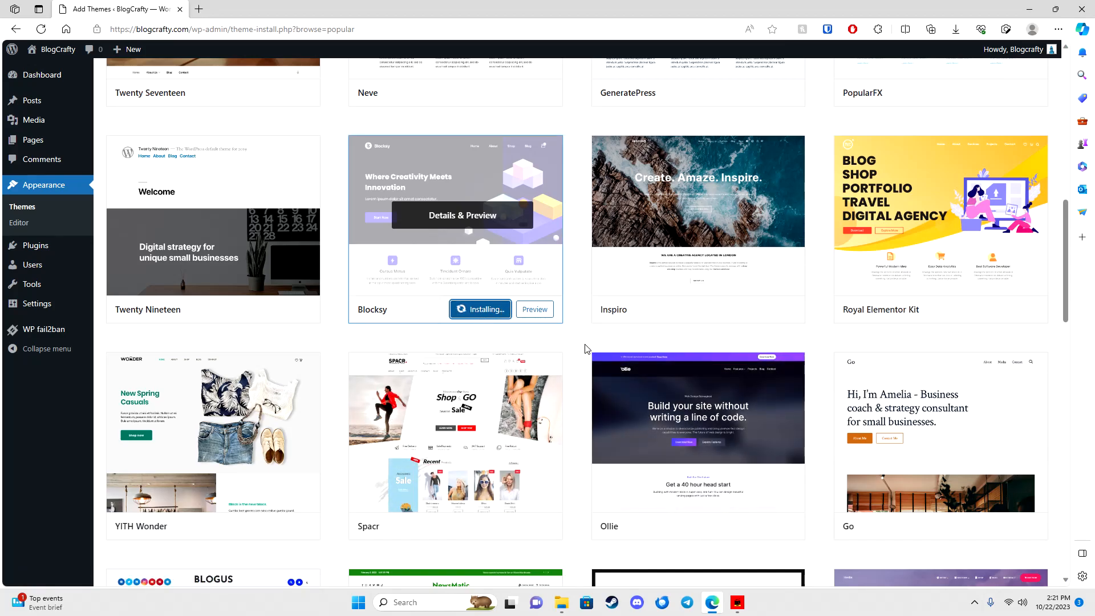
left_click(480, 312)
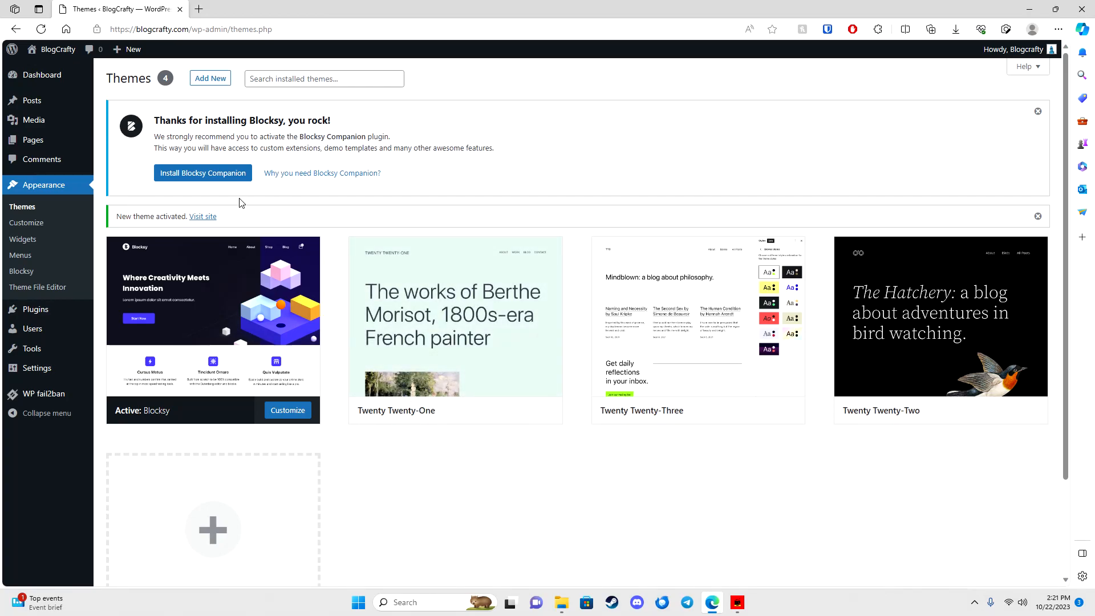
Step: Install and activate the Blocksy Companion plugin, then return to the Themes page showing four themes
left_click(215, 174)
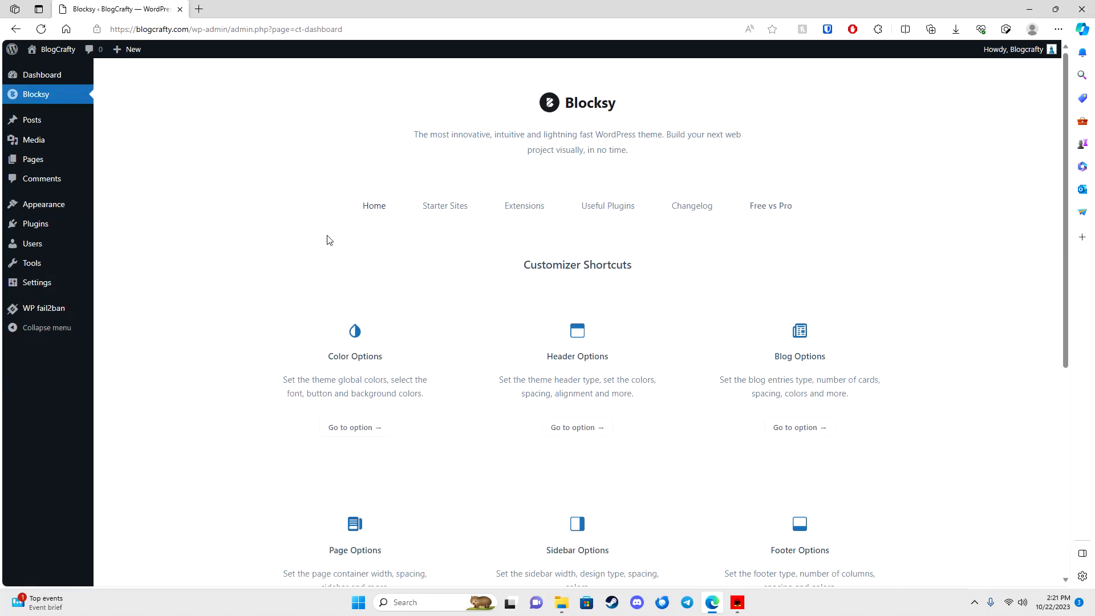
left_click(423, 207)
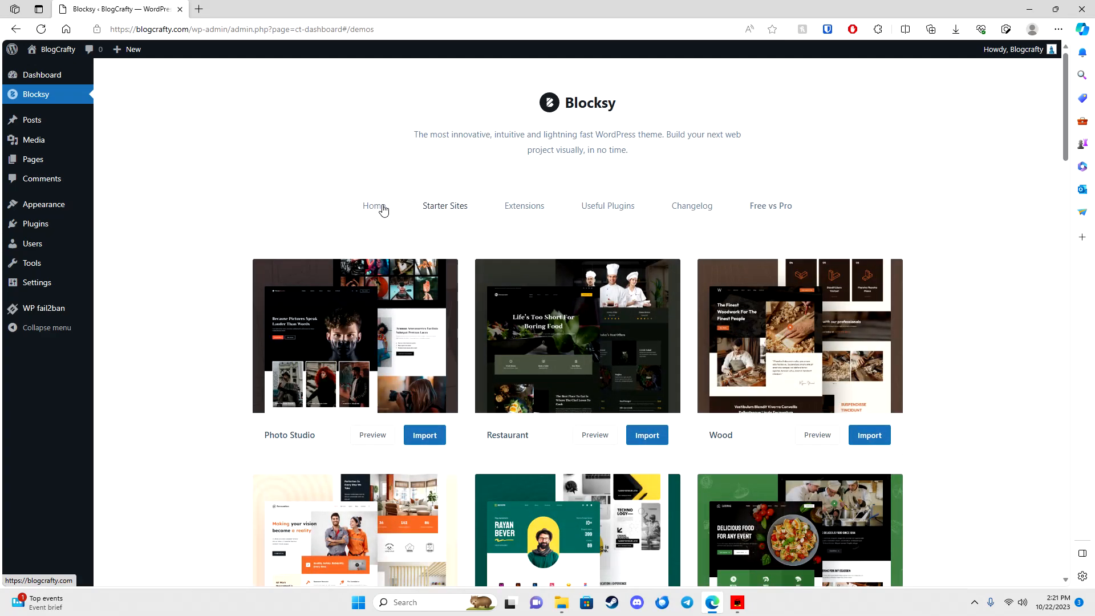
left_click(380, 209)
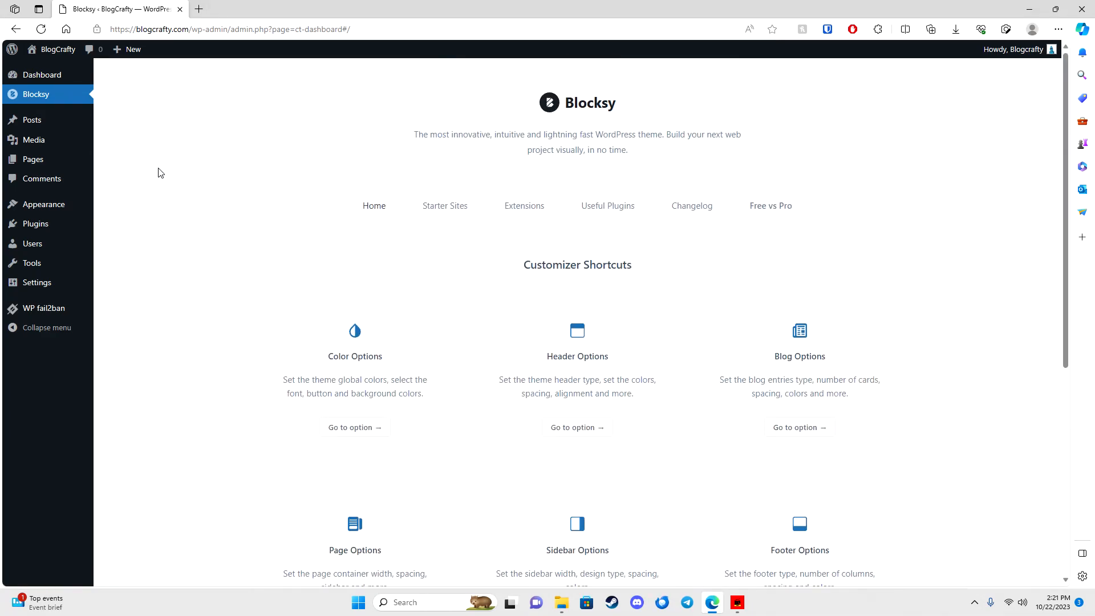
left_click(53, 81)
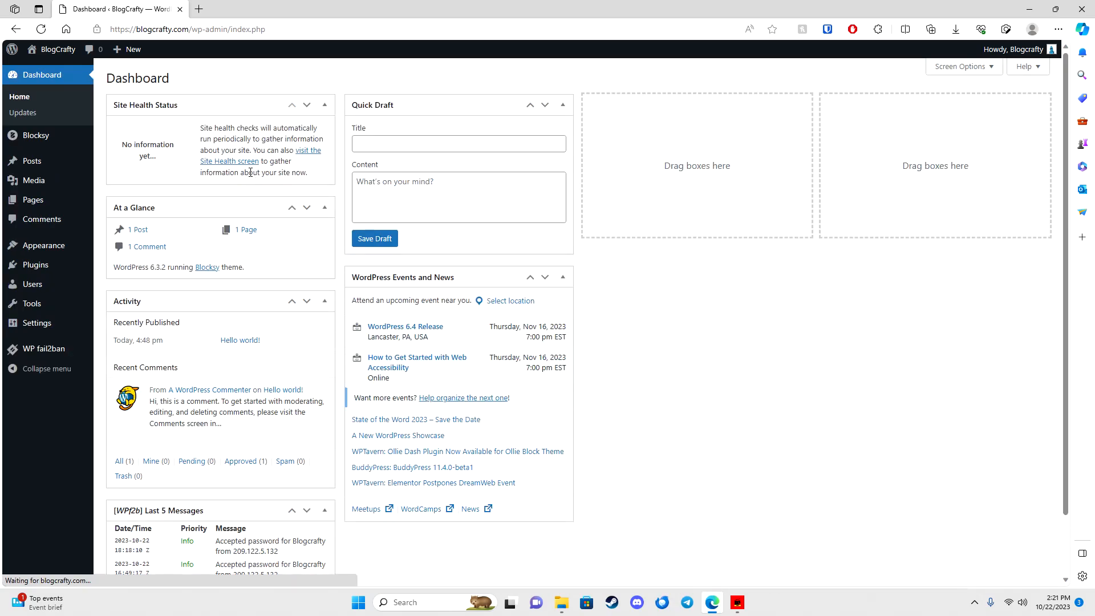
mouse_move(46, 245)
left_click(112, 245)
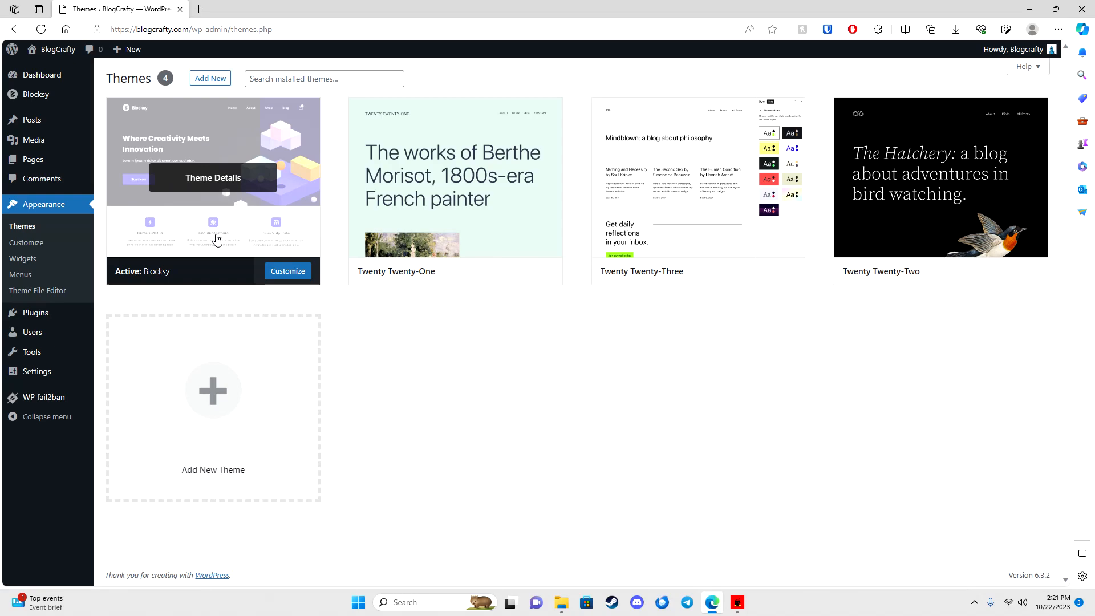
Step: Delete the Akismet Anti-spam and Hello Dolly plugins, confirming each, then open Add Plugins
left_click(24, 313)
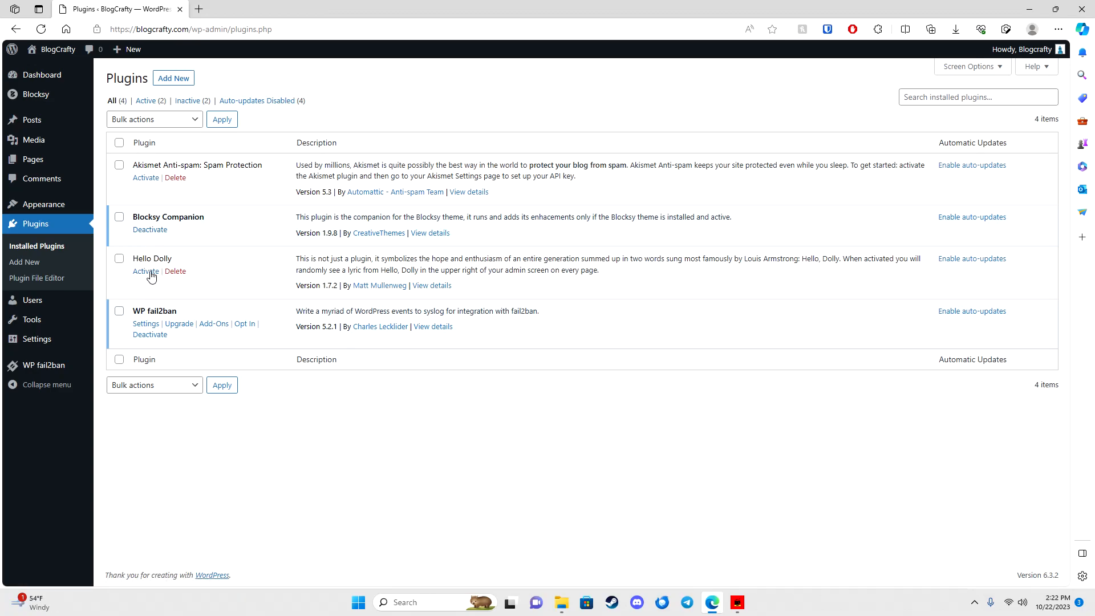
left_click(175, 179)
left_click(607, 101)
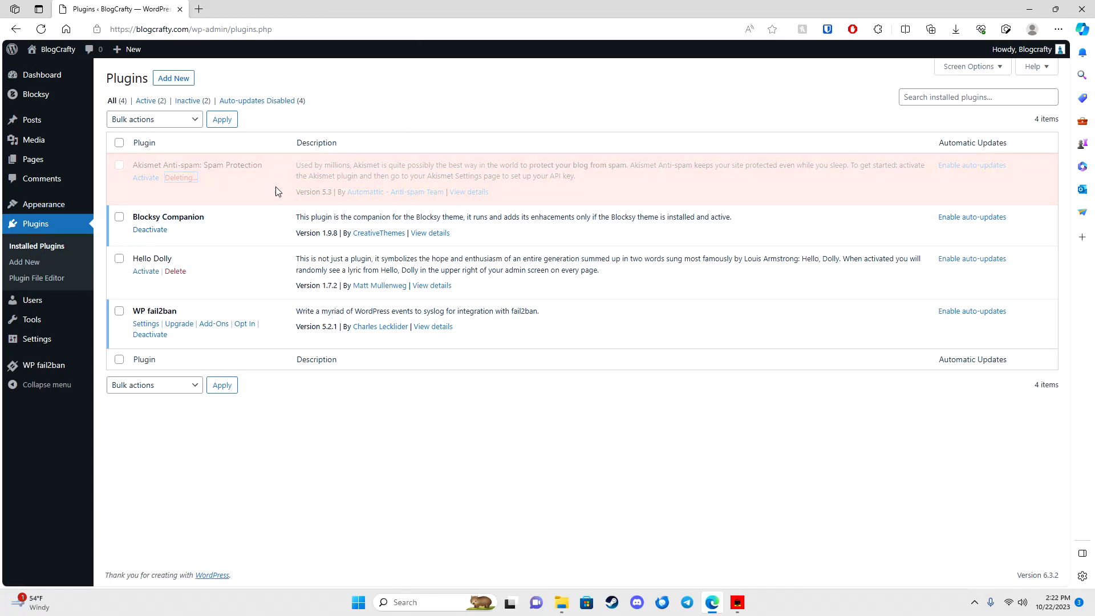
left_click(175, 242)
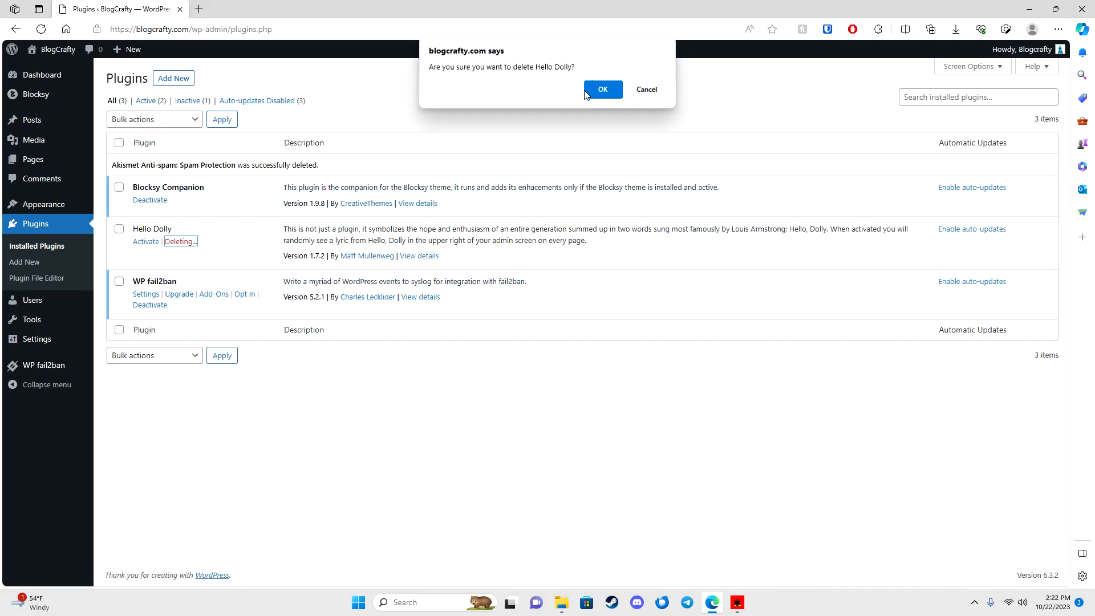
left_click(594, 94)
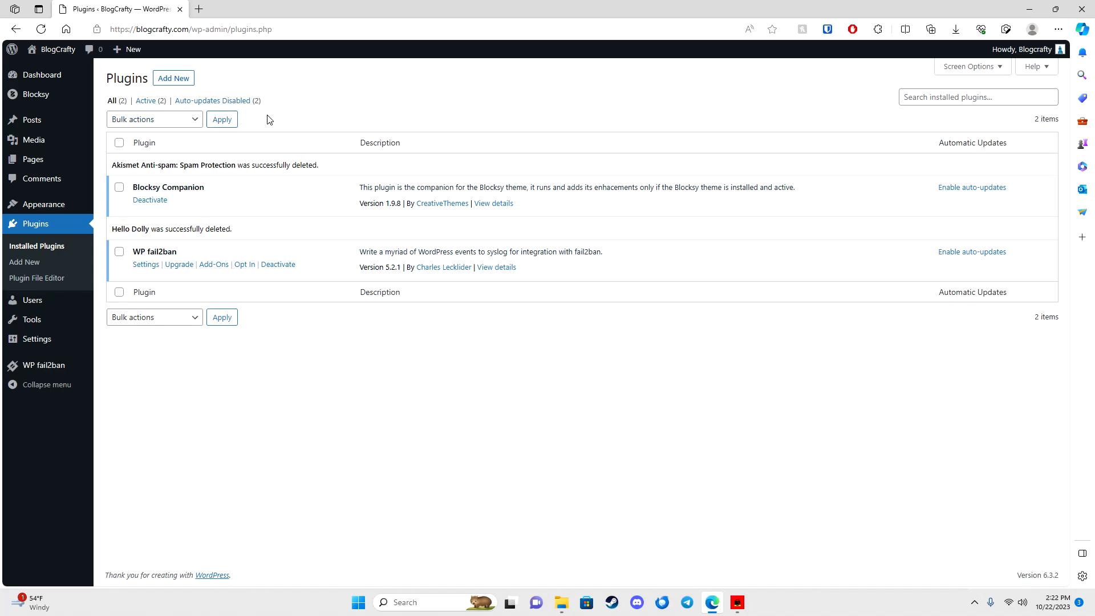
left_click(162, 80)
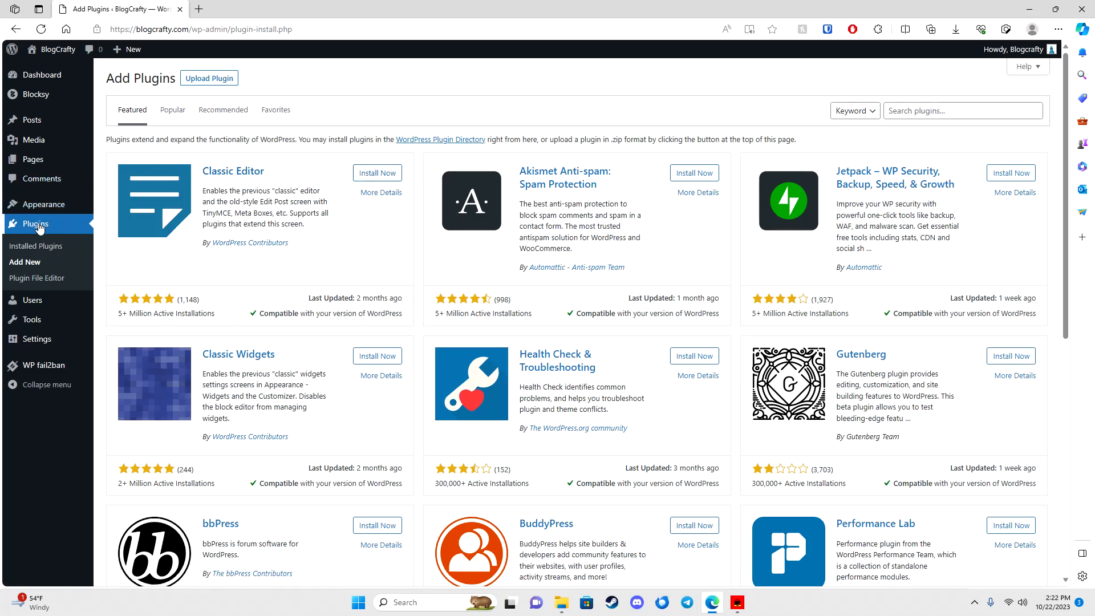
Step: Install Classic Editor and Classic Widgets from Add Plugins and activate both
left_click(73, 221)
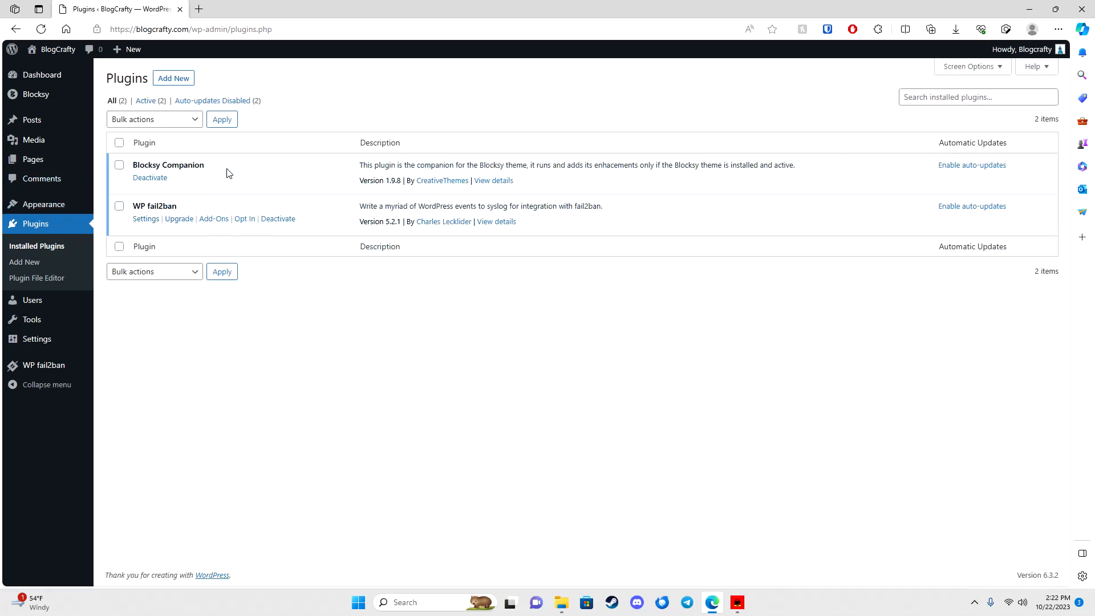
left_click(177, 81)
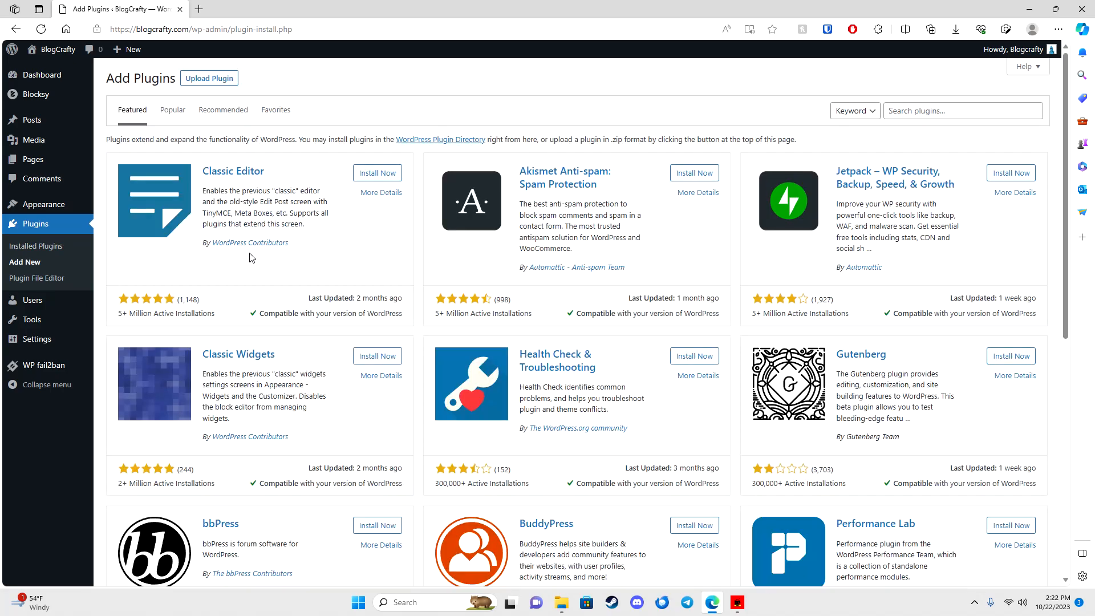
left_click(370, 173)
left_click(374, 355)
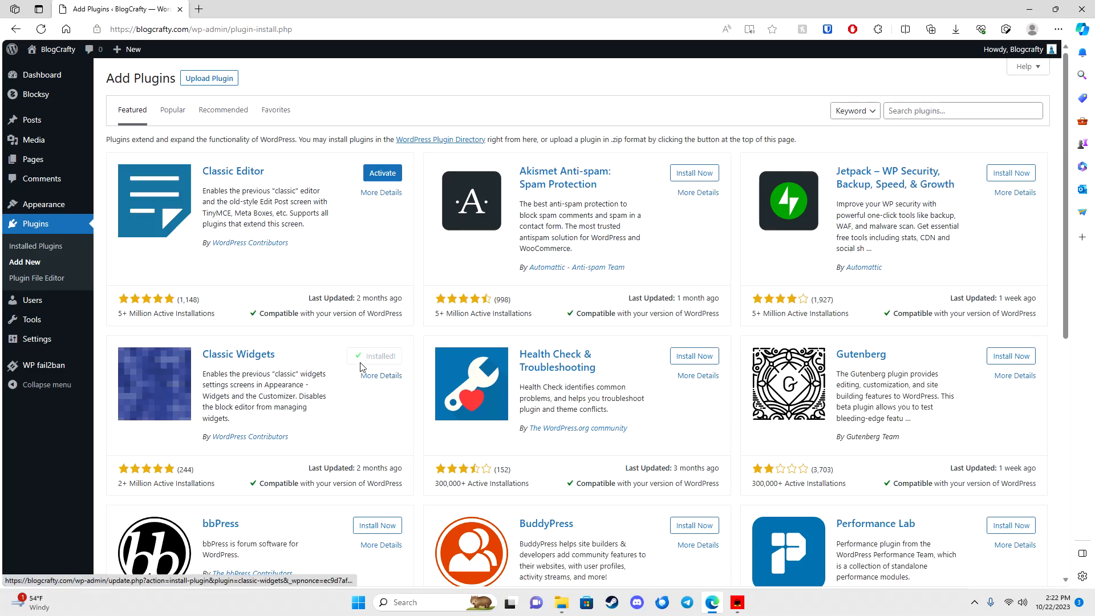
left_click(376, 358)
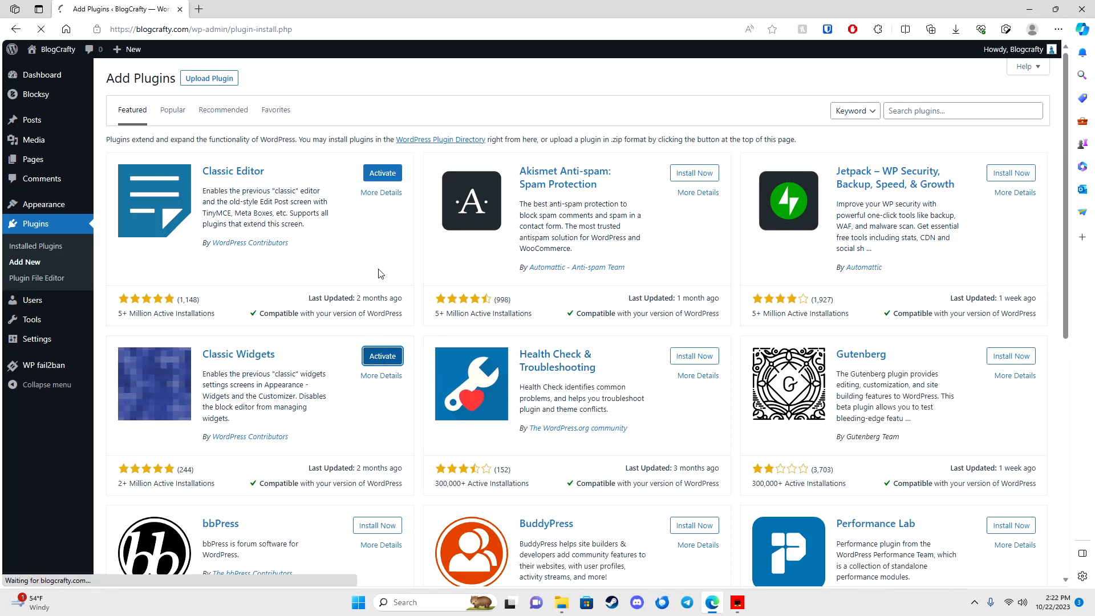
left_click(159, 252)
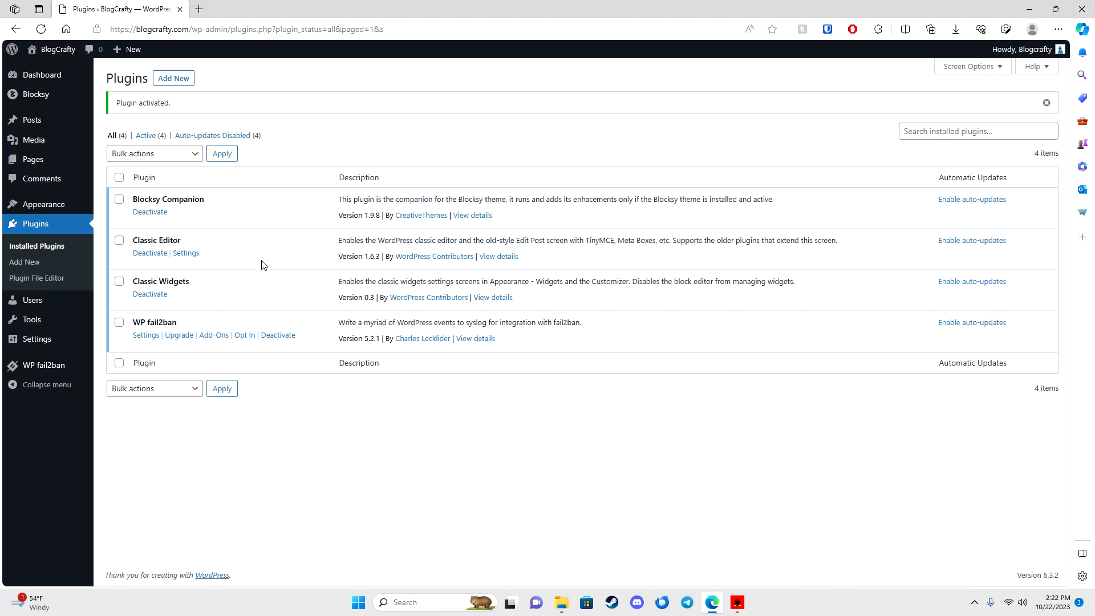
left_click(173, 78)
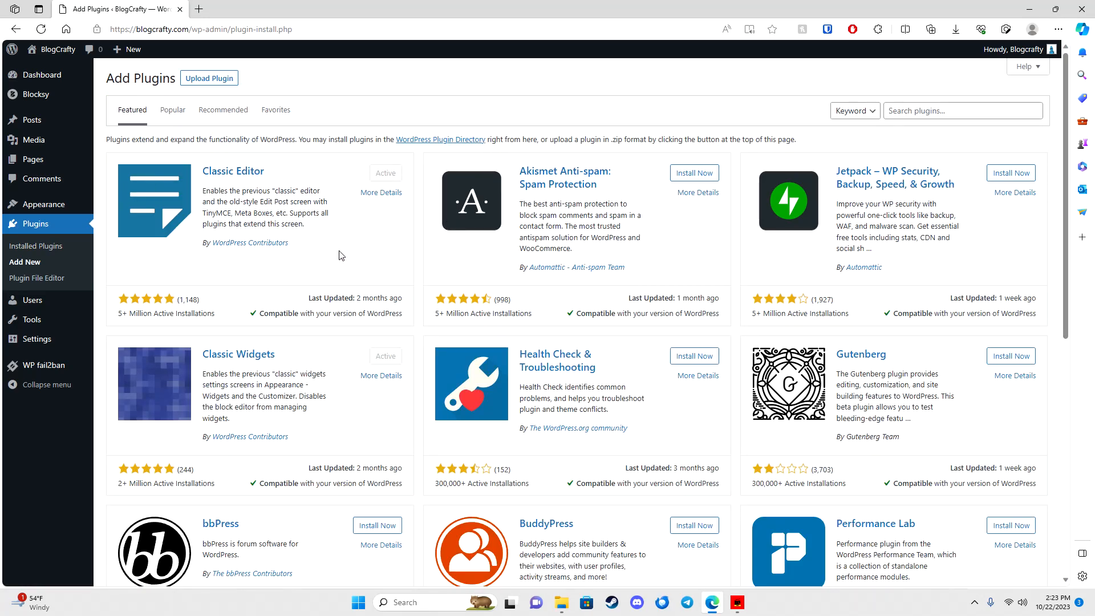
Step: Go from the Themes page to the Blocksy theme dashboard and scroll through its overview
left_click(116, 209)
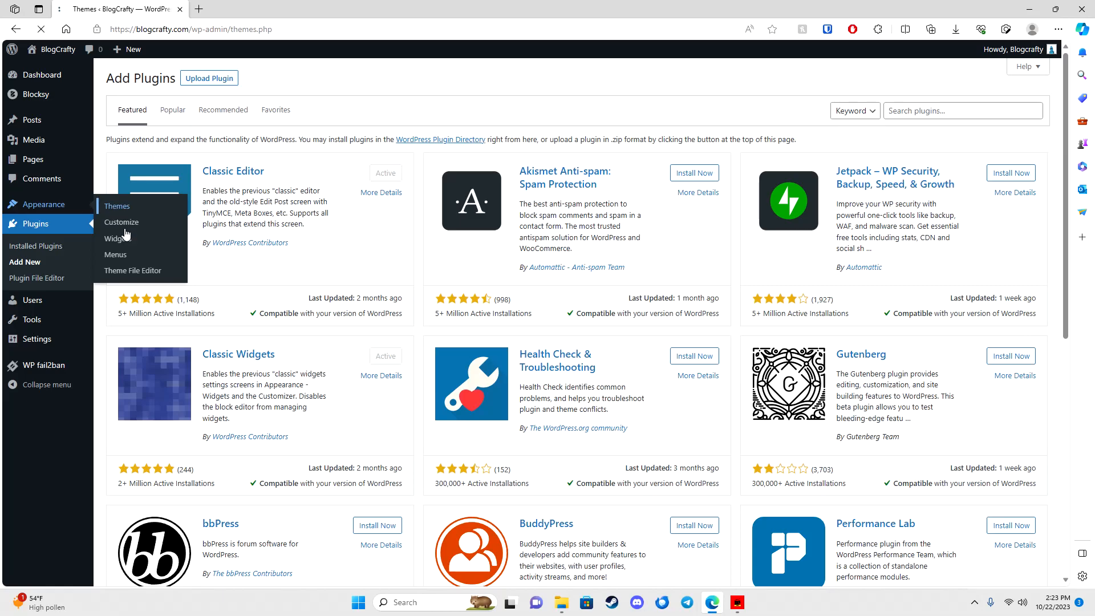
mouse_move(256, 247)
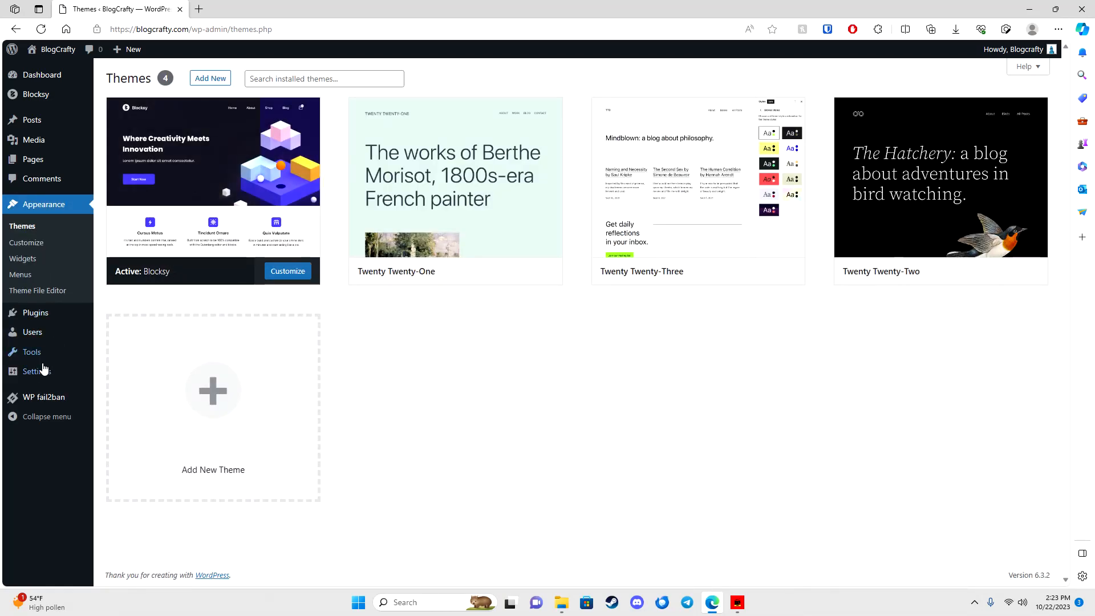
mouse_move(40, 376)
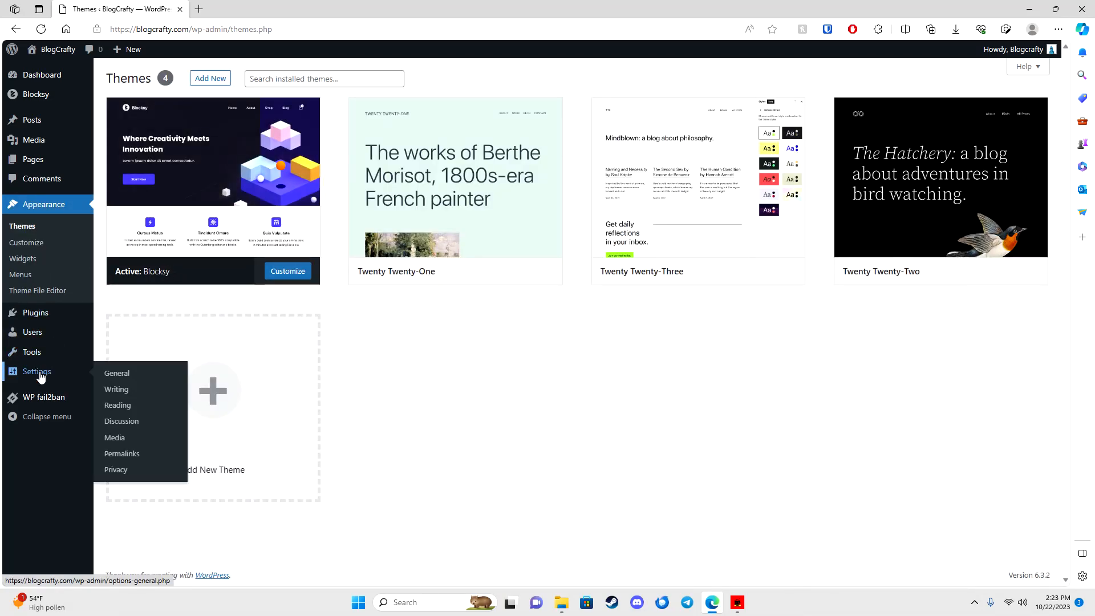
left_click(35, 95)
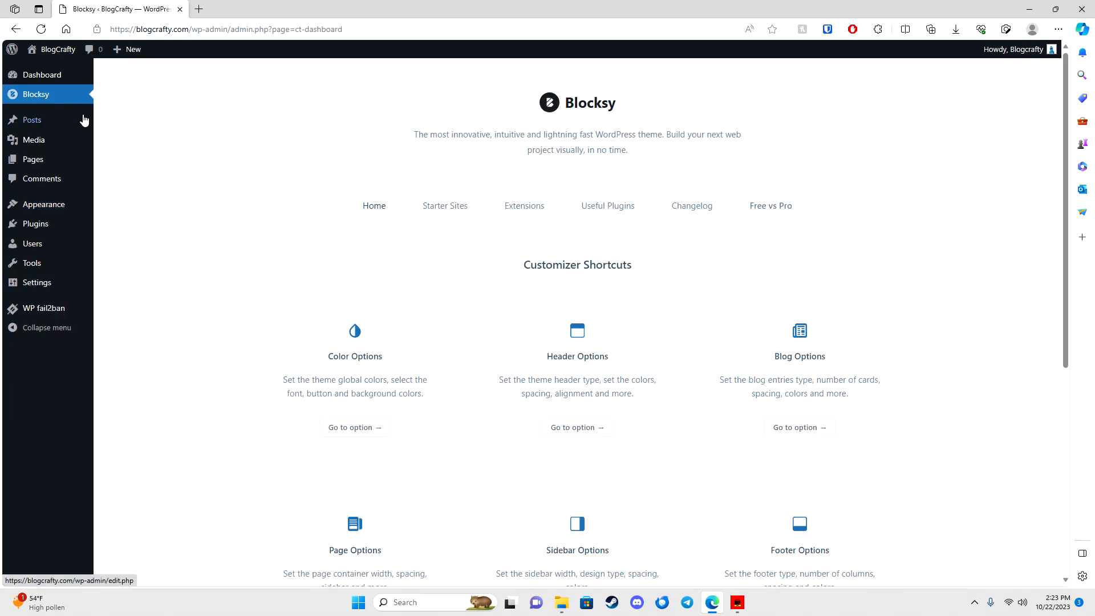
scroll(434, 419, "down", 2)
scroll(436, 419, "down", 1)
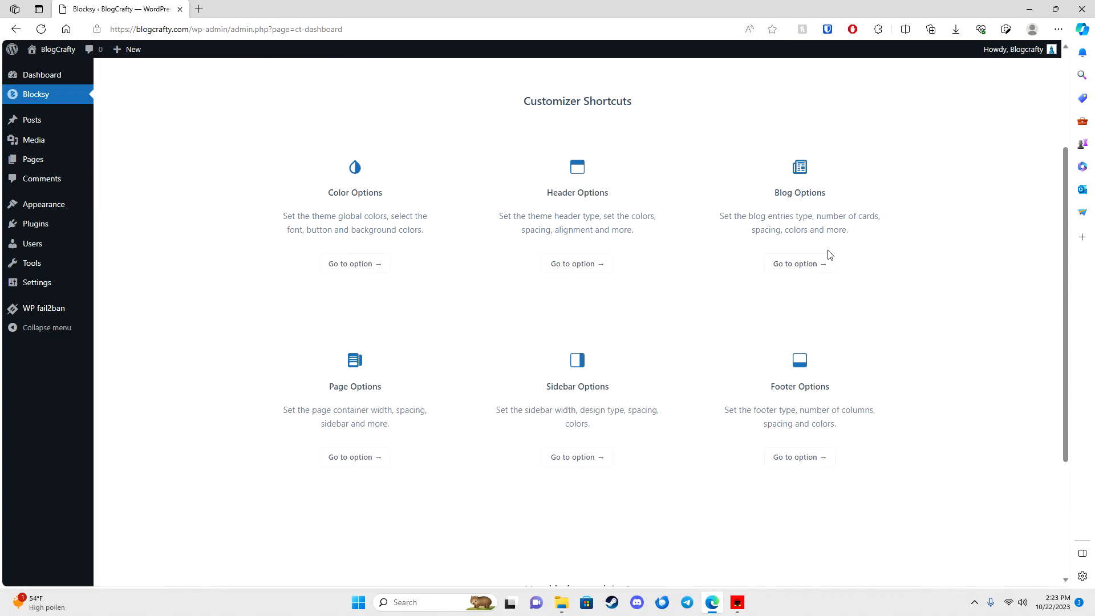
scroll(530, 351, "up", 3)
Step: Review Blocksy's free and pro extensions, then bring up the Starter Sites gallery
left_click(520, 212)
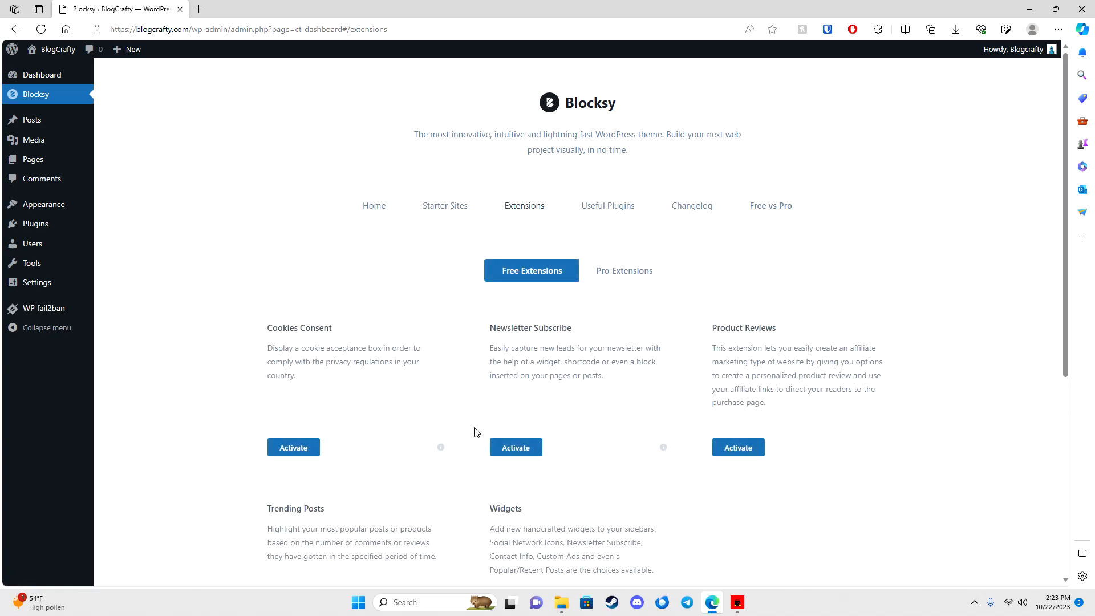
scroll(597, 425, "down", 3)
scroll(574, 430, "up", 3)
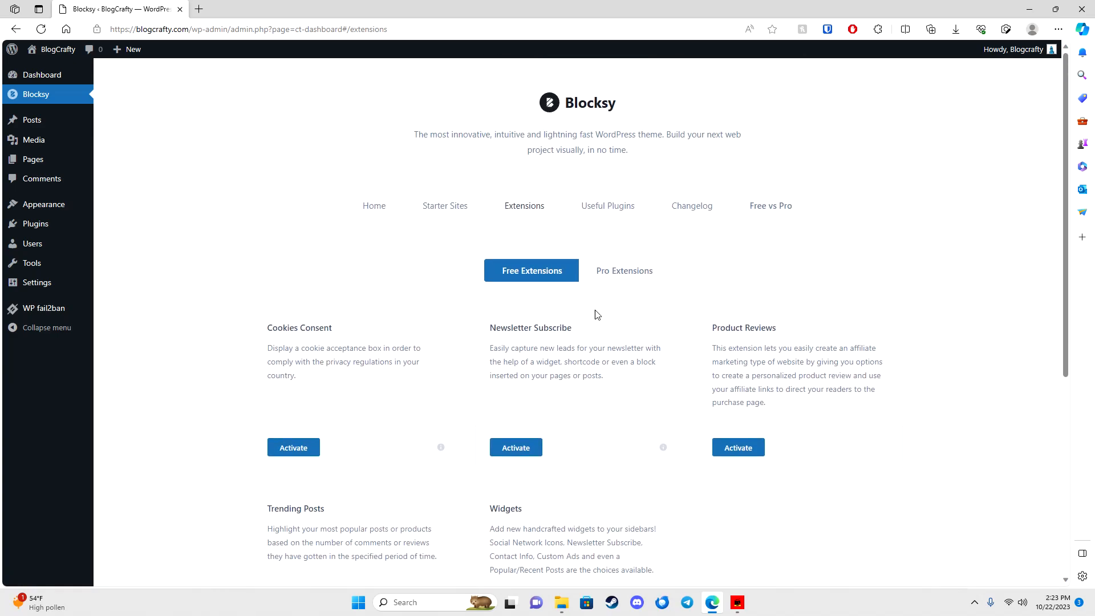
left_click(619, 278)
scroll(656, 209, "down", 2)
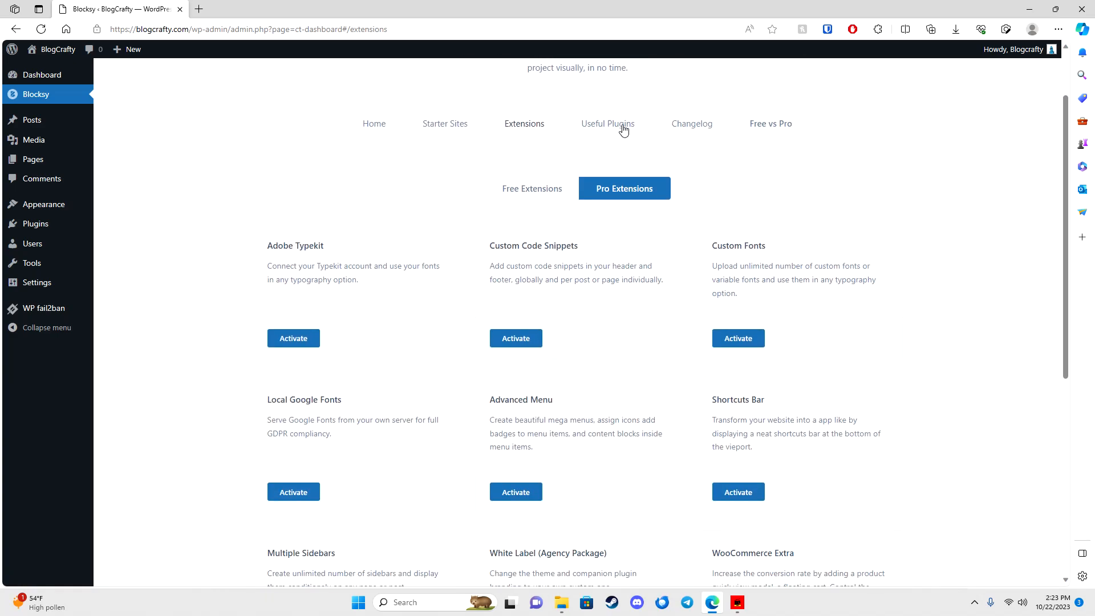
left_click(431, 125)
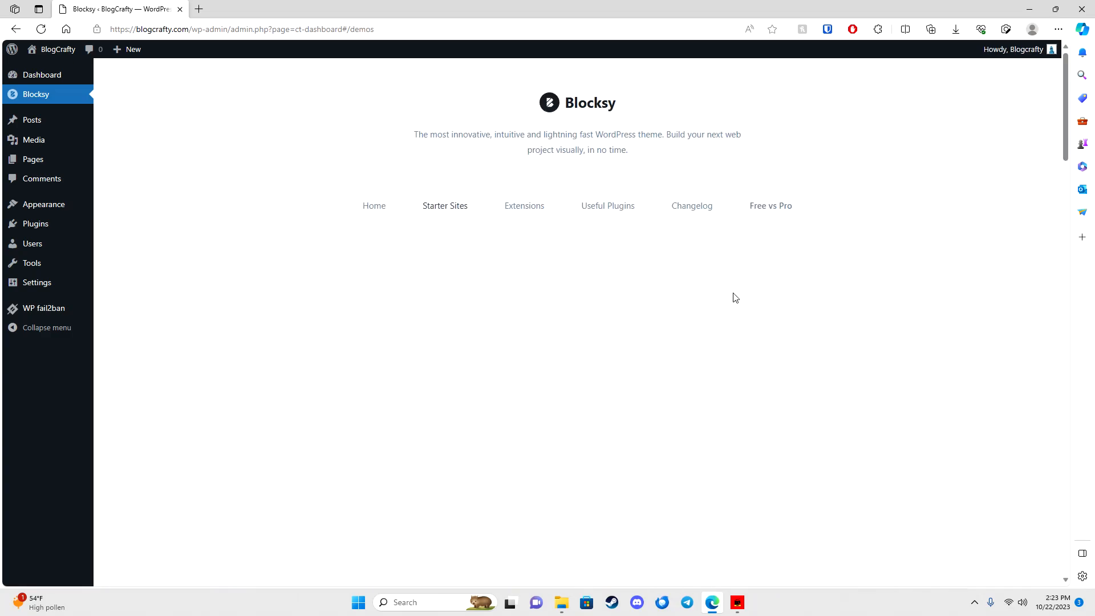
scroll(998, 364, "down", 3)
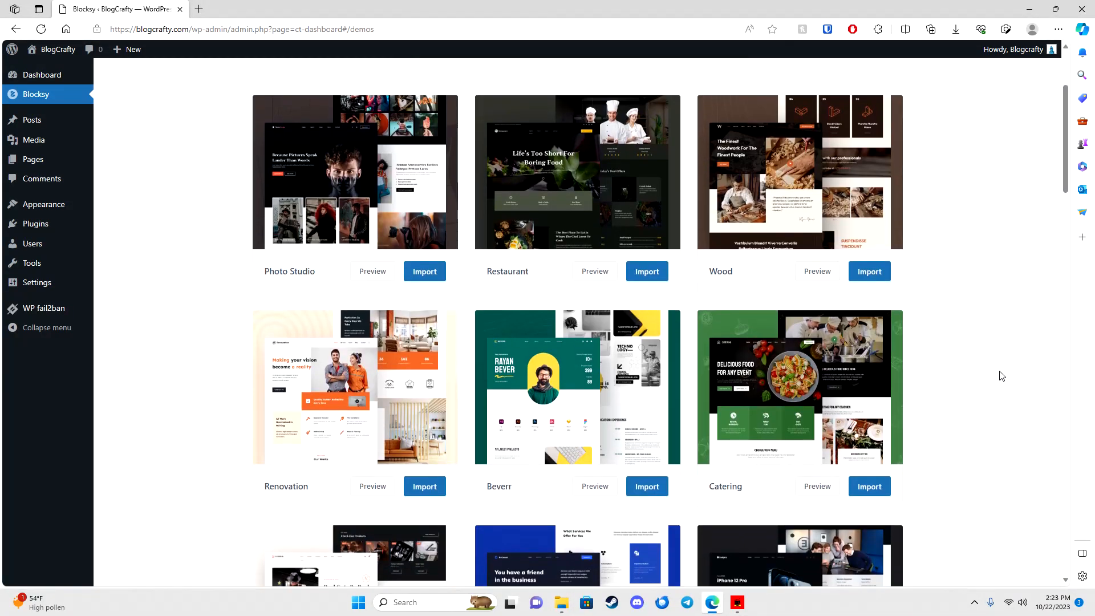
scroll(1001, 375, "down", 3)
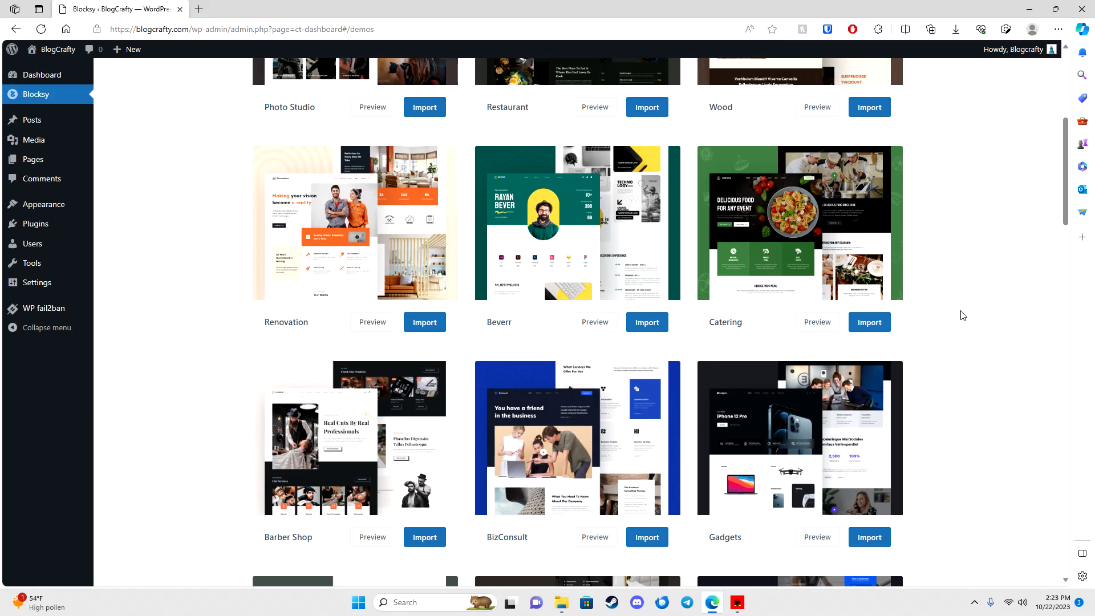
scroll(962, 315, "down", 6)
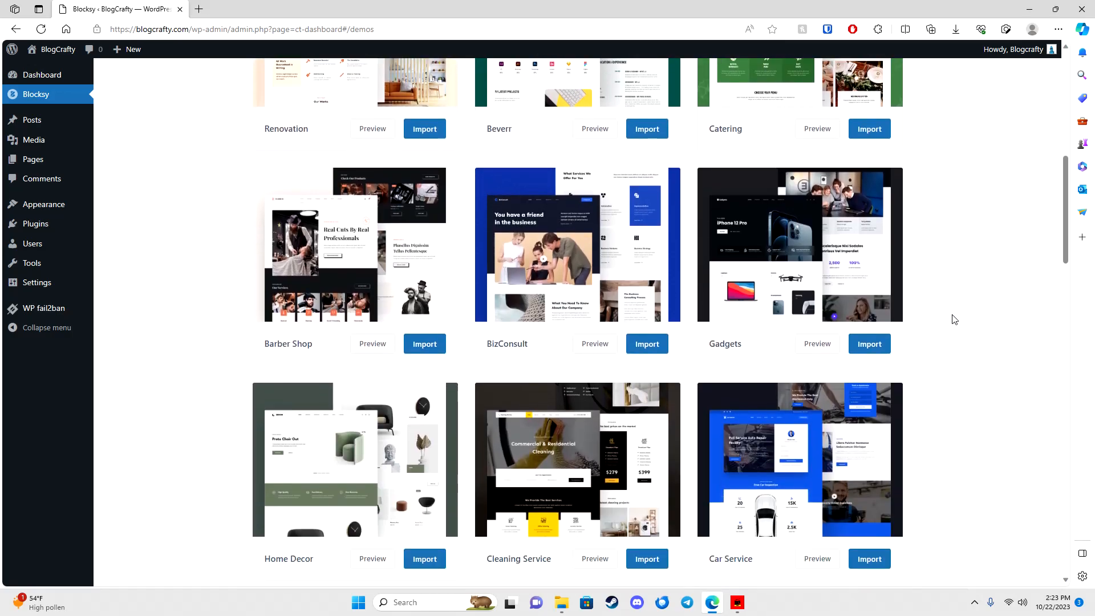
scroll(955, 318, "down", 4)
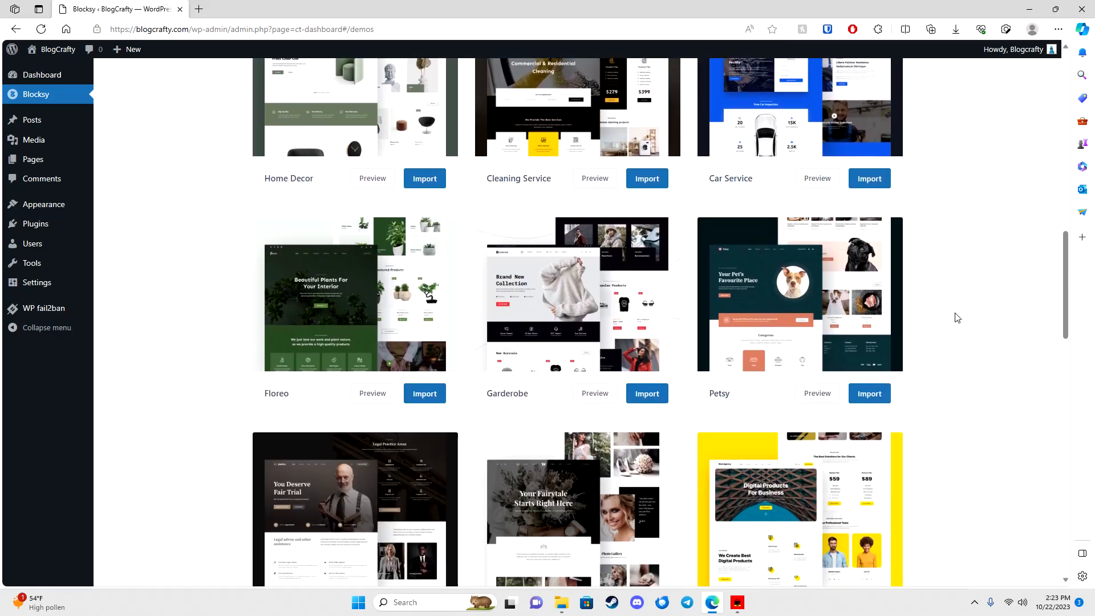
scroll(957, 318, "down", 3)
scroll(957, 317, "down", 9)
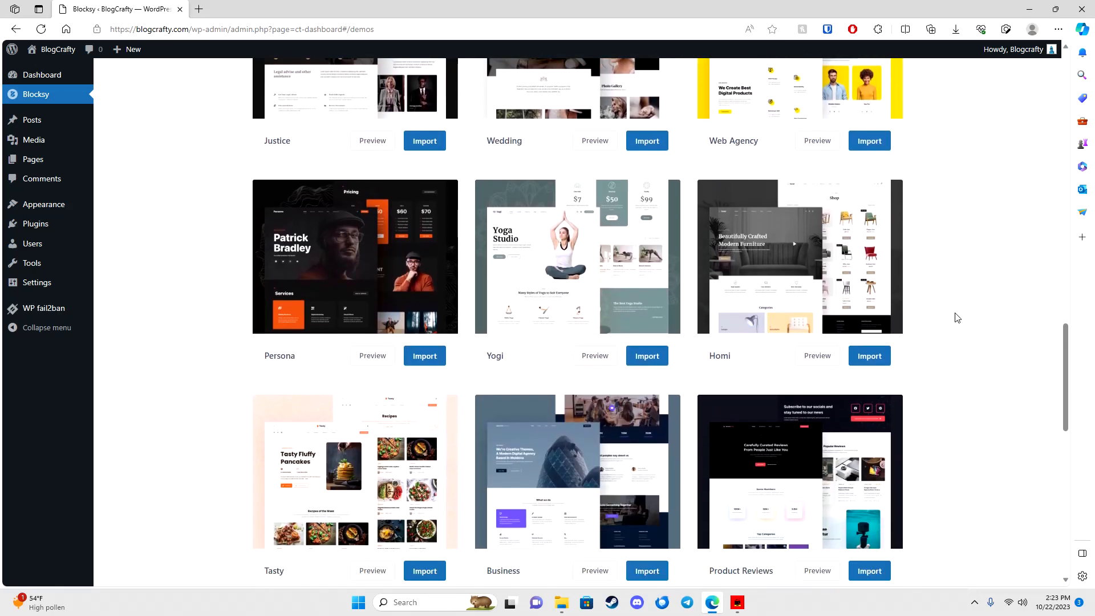
scroll(956, 317, "down", 6)
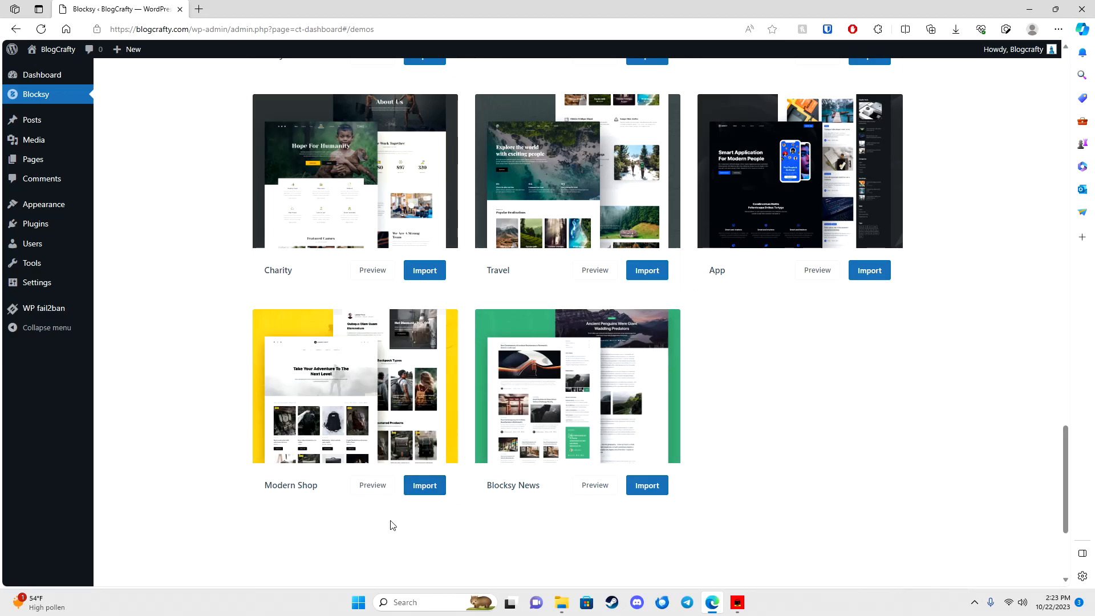
scroll(388, 399, "up", 4)
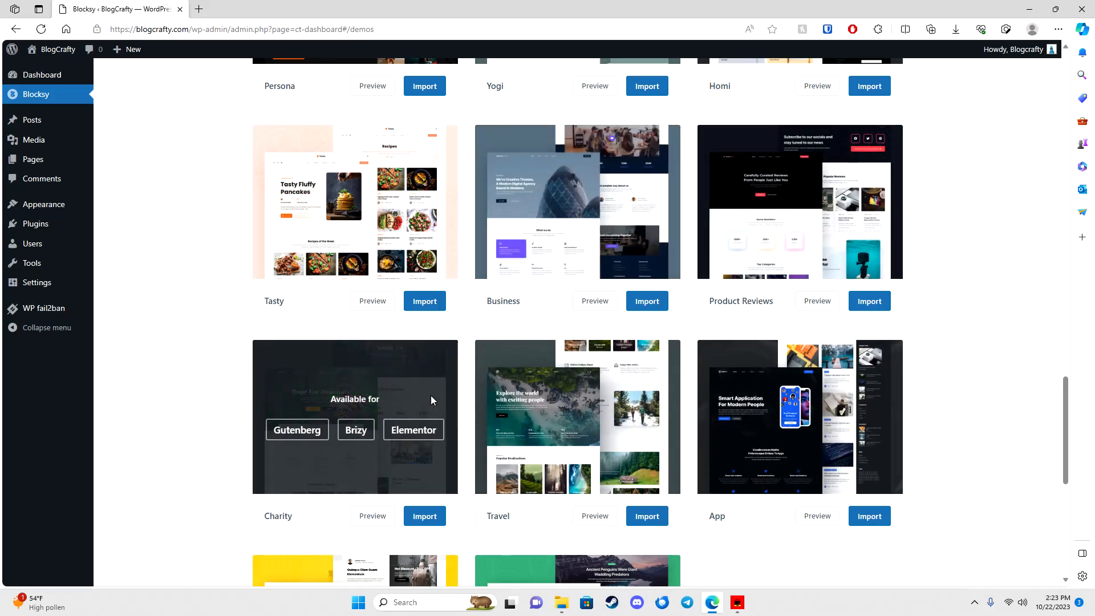
scroll(566, 245, "up", 4)
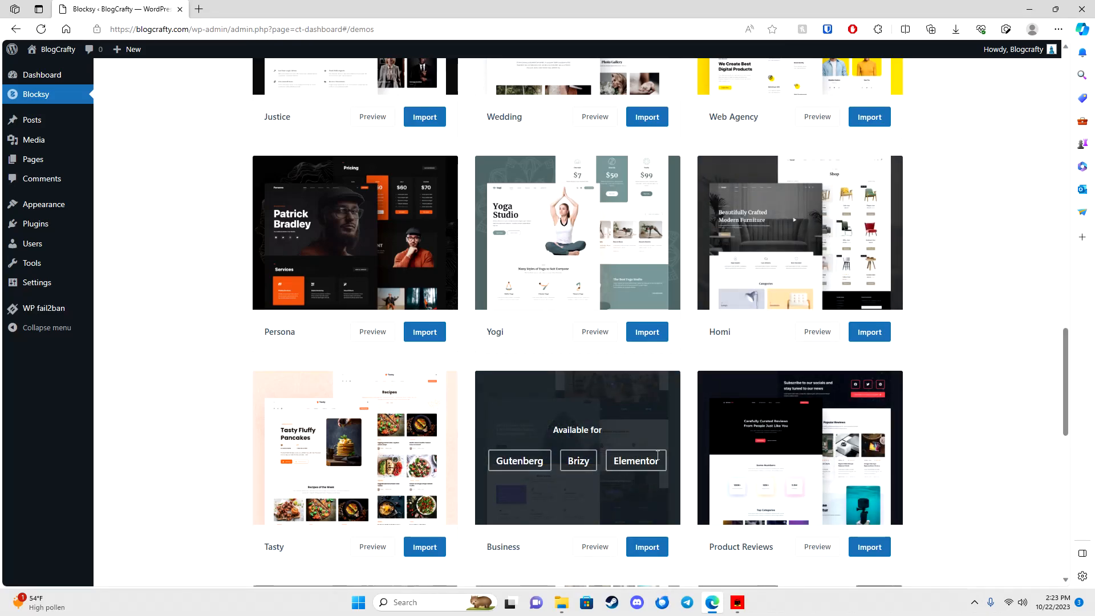
scroll(447, 305, "up", 4)
scroll(997, 341, "up", 3)
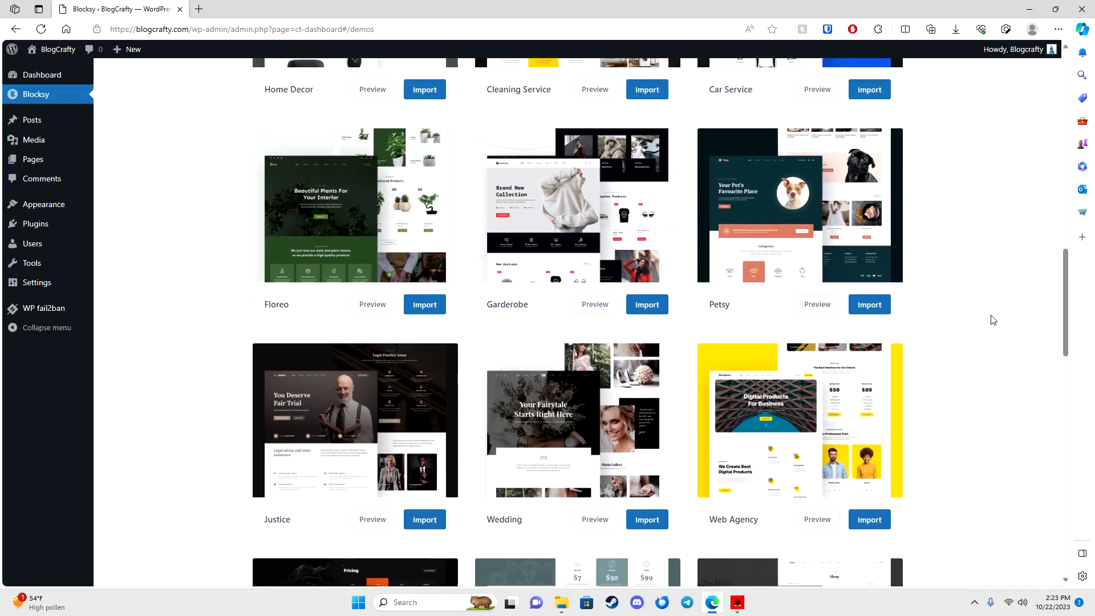
scroll(993, 320, "up", 10)
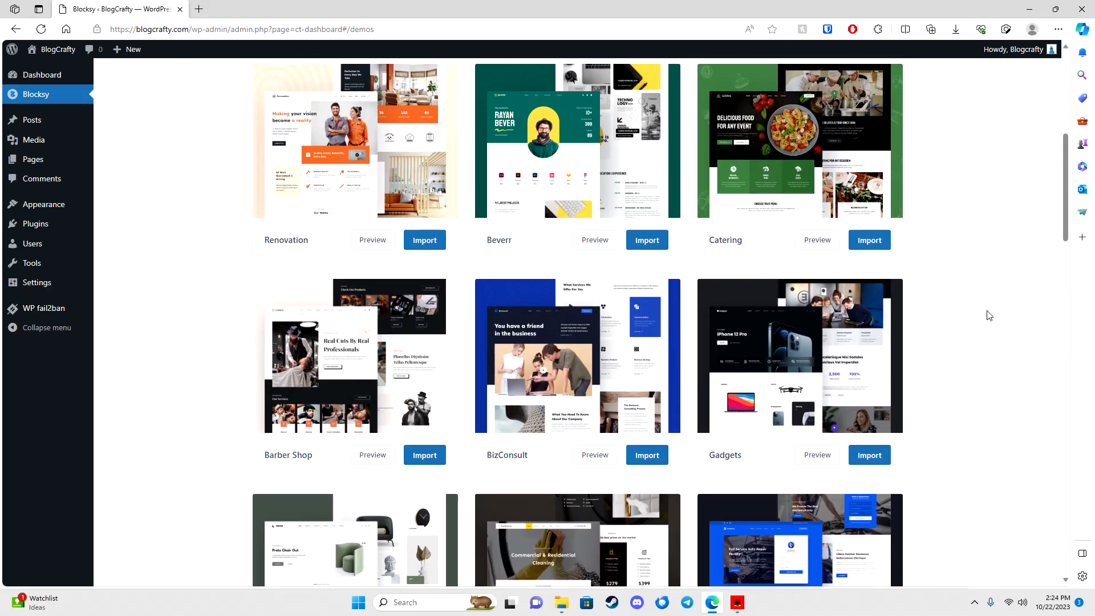
scroll(986, 317, "down", 19)
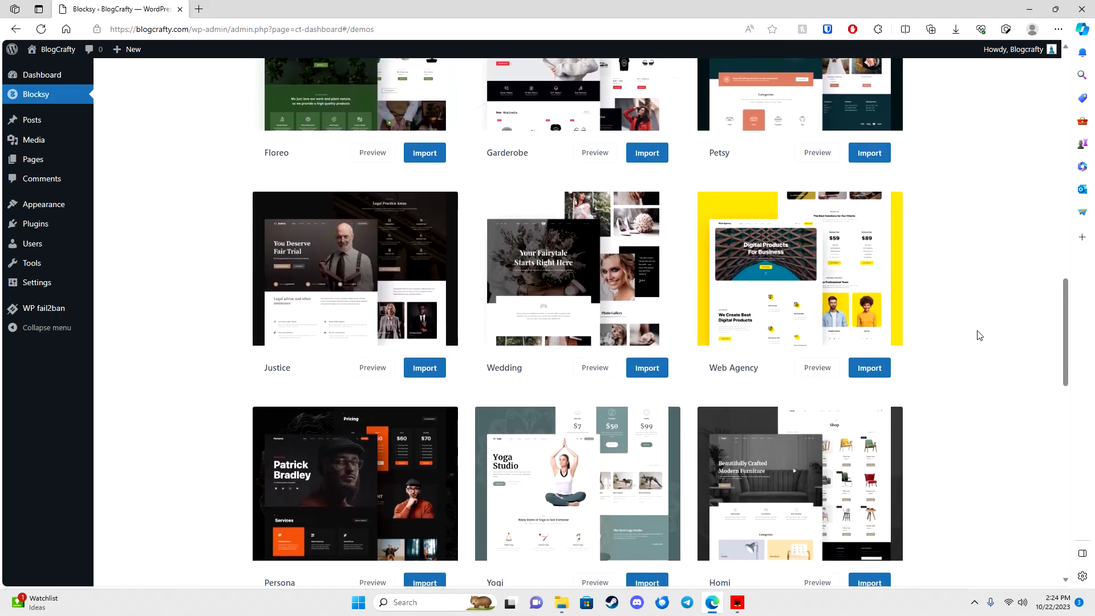
scroll(985, 336, "down", 4)
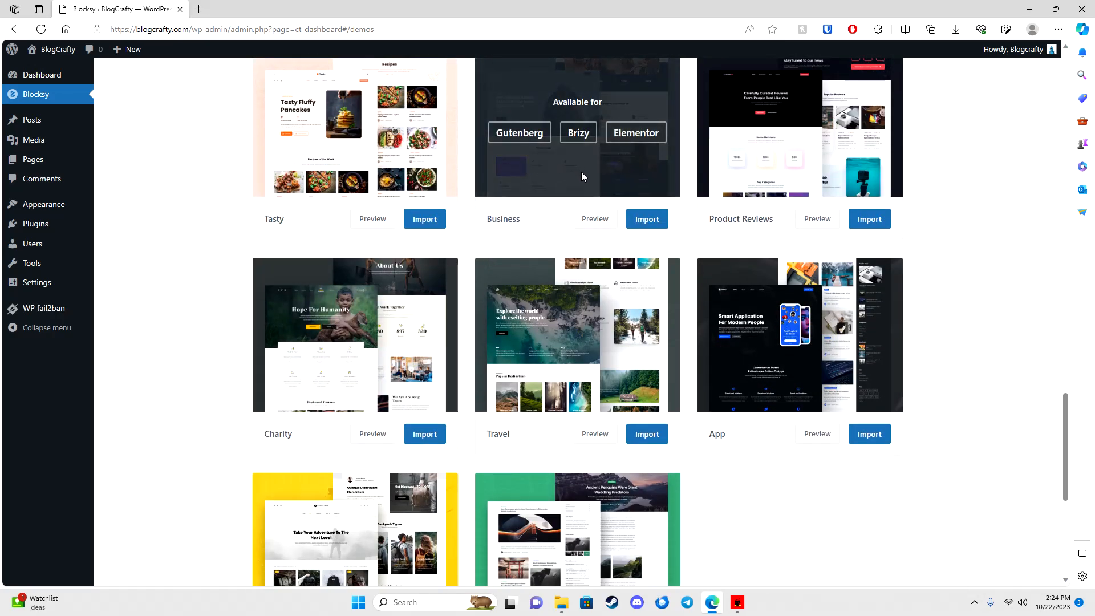
Step: Import the Business starter site with its child theme, Elementor as builder, required plugins and content
left_click(643, 220)
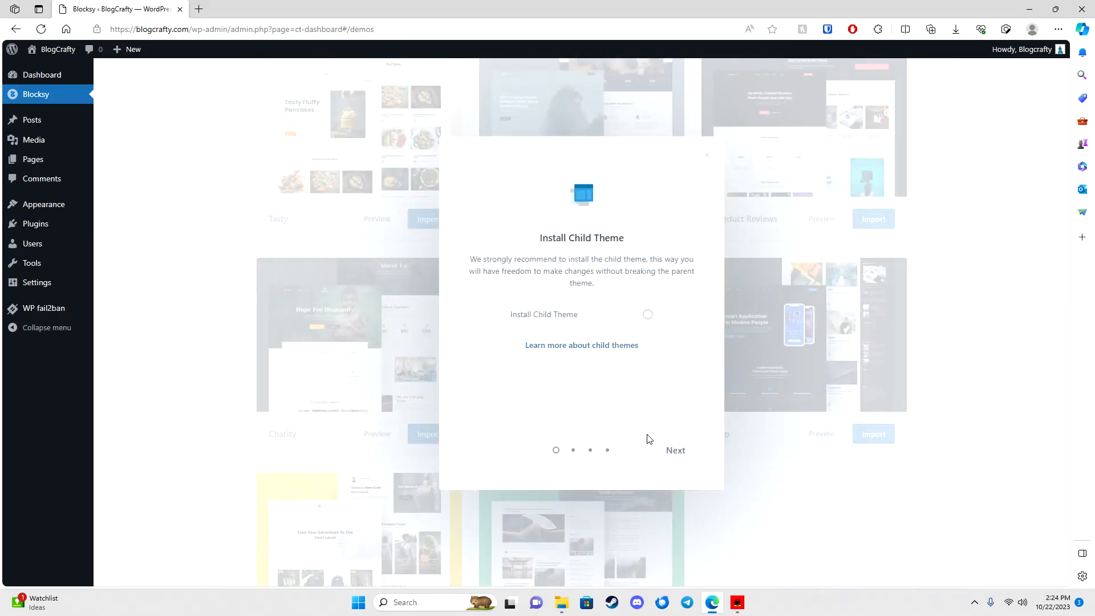
left_click(642, 317)
left_click(675, 449)
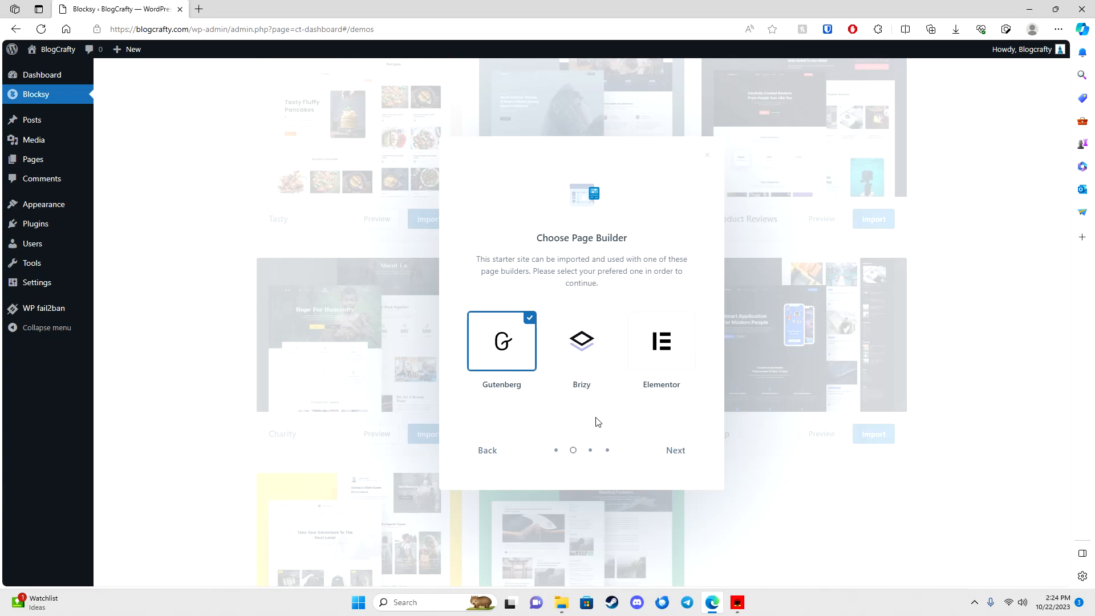
left_click(640, 346)
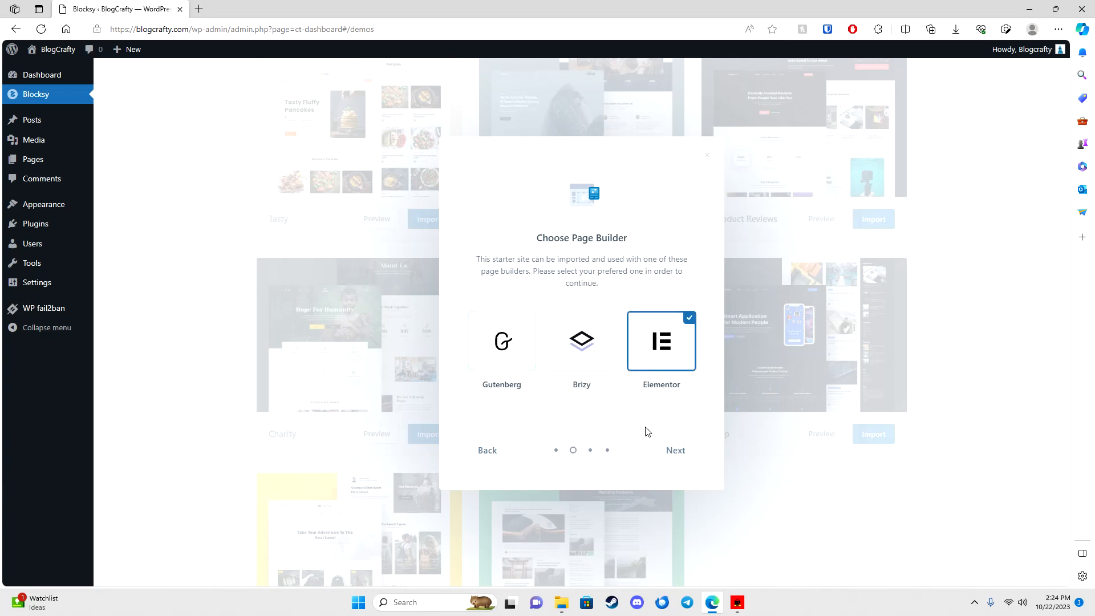
left_click(670, 450)
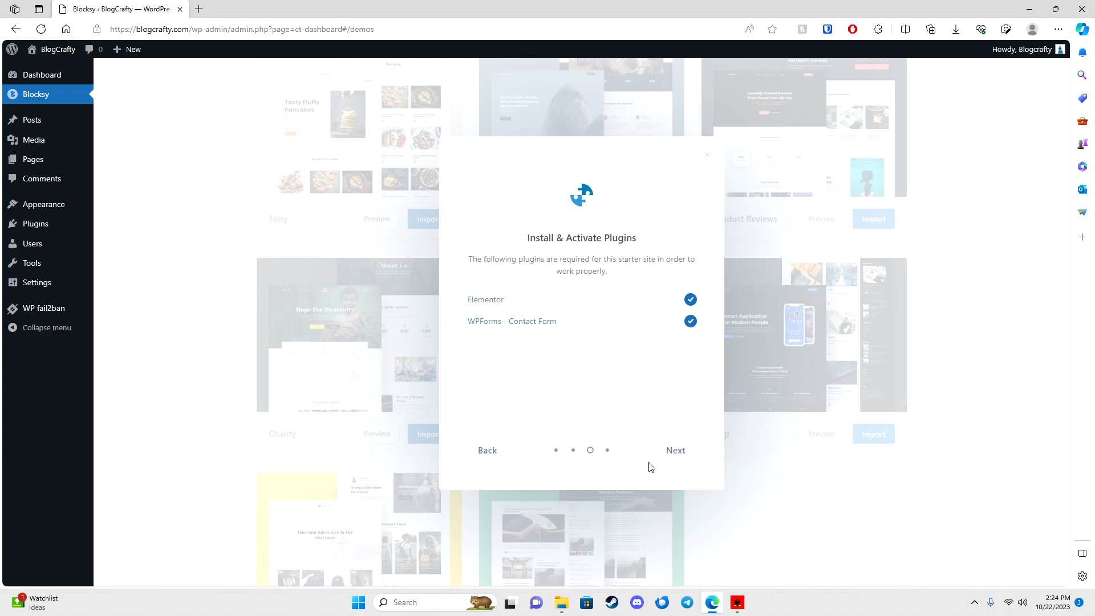
left_click(673, 450)
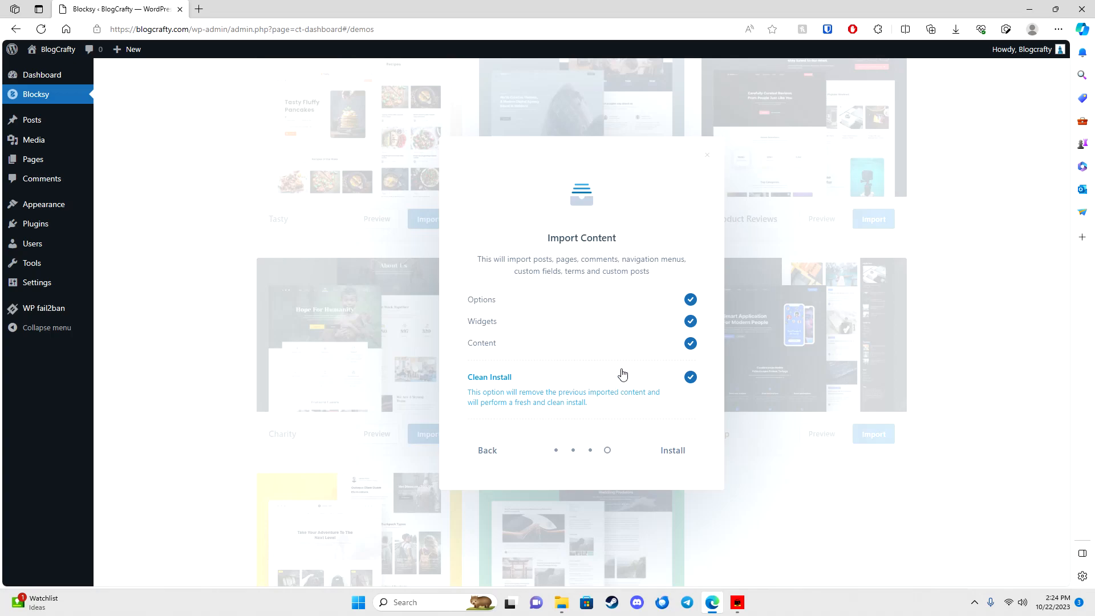
left_click(666, 458)
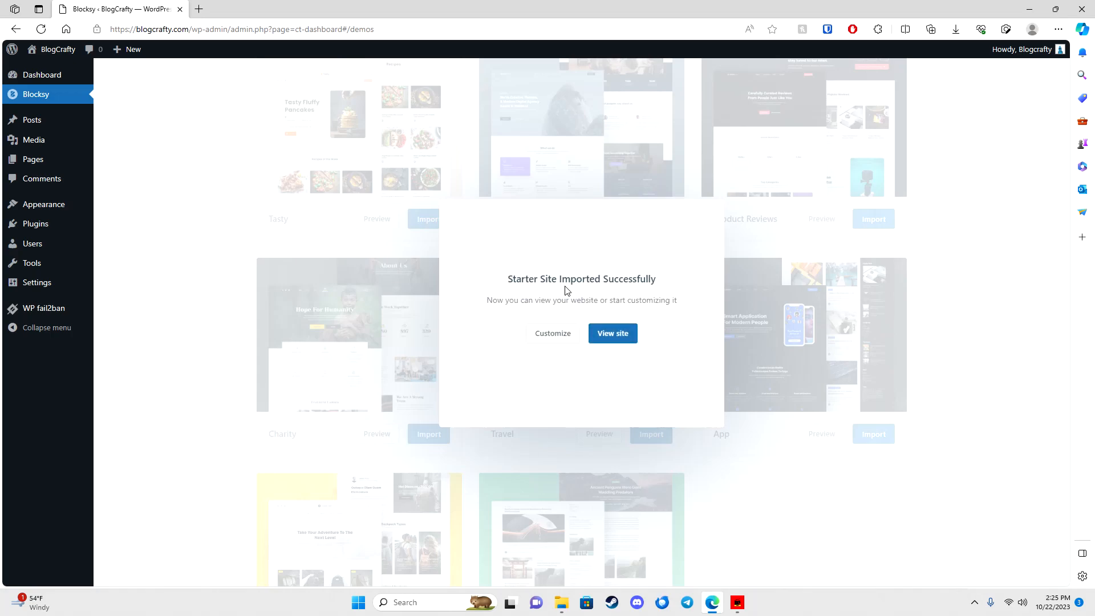
Step: Scroll through the imported home page on the live site, reload it, and open the BLOG page
left_click(606, 339)
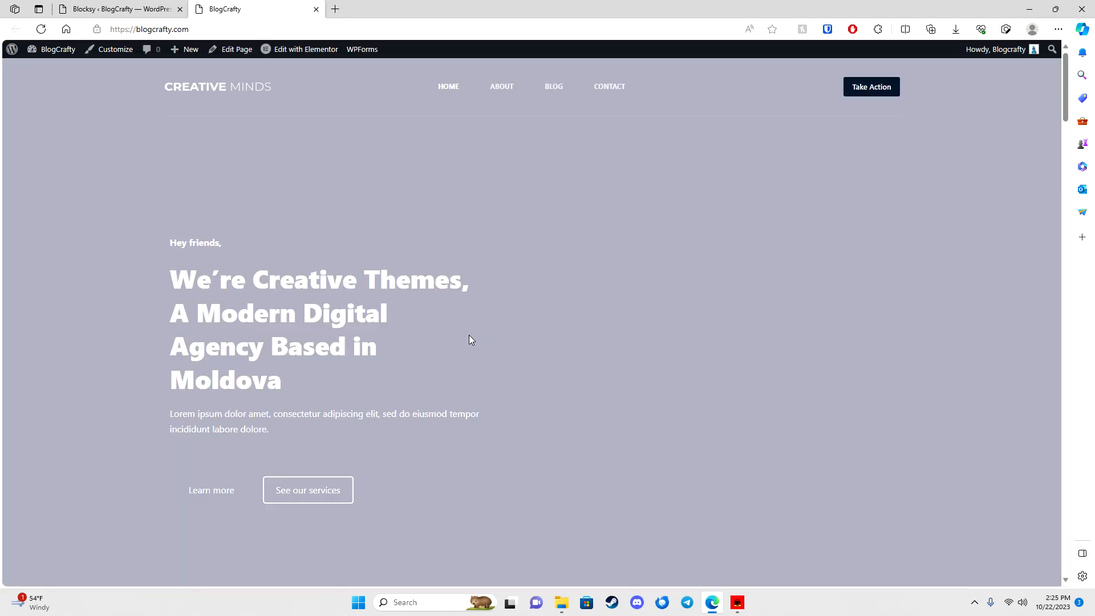
scroll(466, 334, "down", 10)
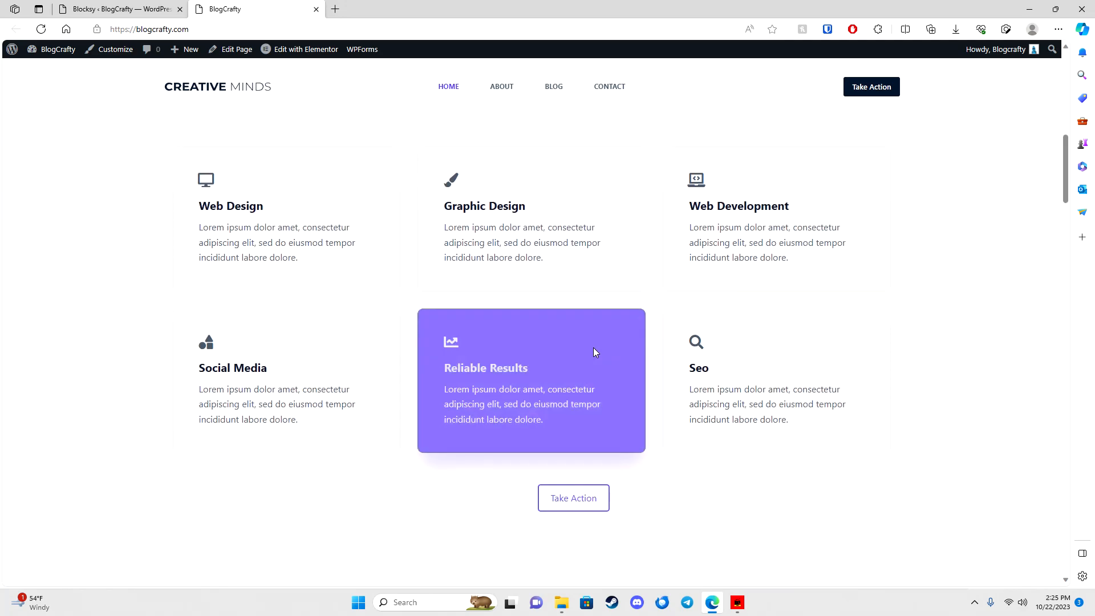
scroll(572, 352, "down", 20)
scroll(609, 389, "down", 20)
scroll(547, 414, "down", 15)
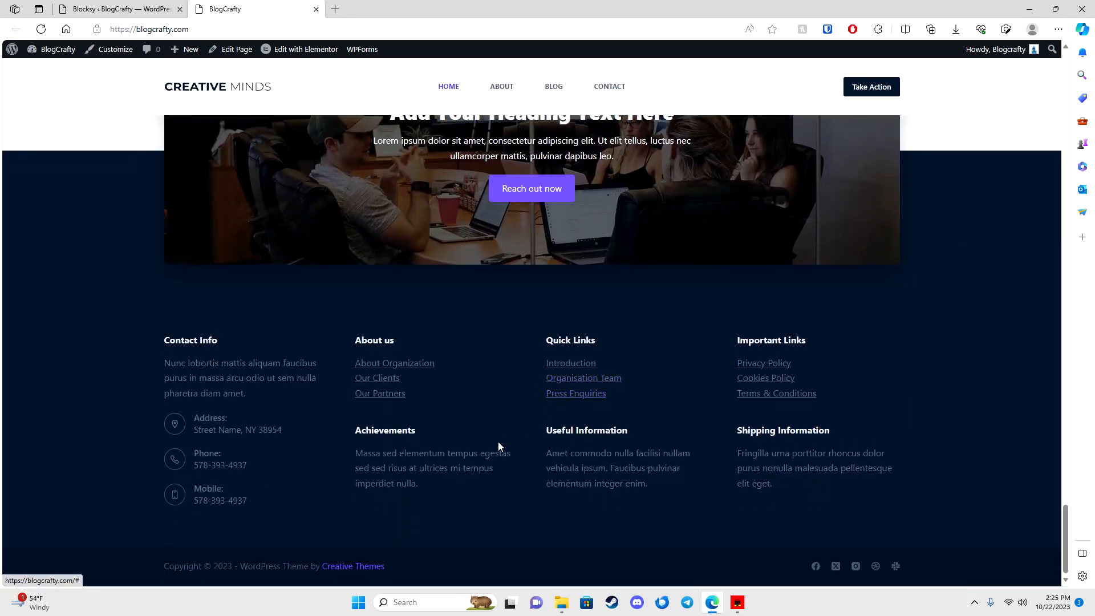
scroll(497, 444, "up", 20)
scroll(591, 438, "up", 15)
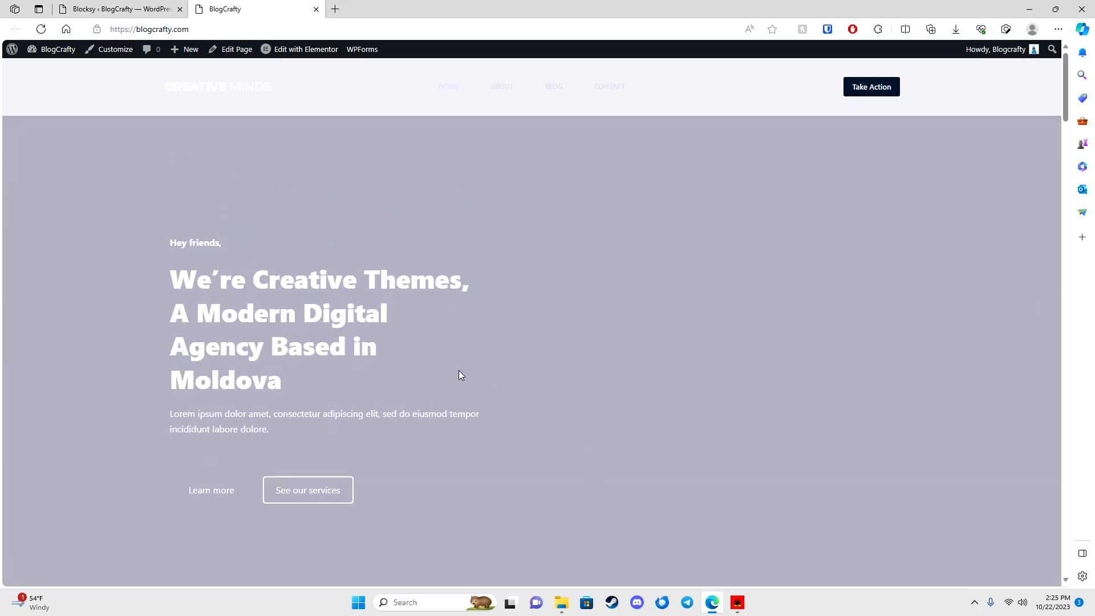
left_click(470, 106)
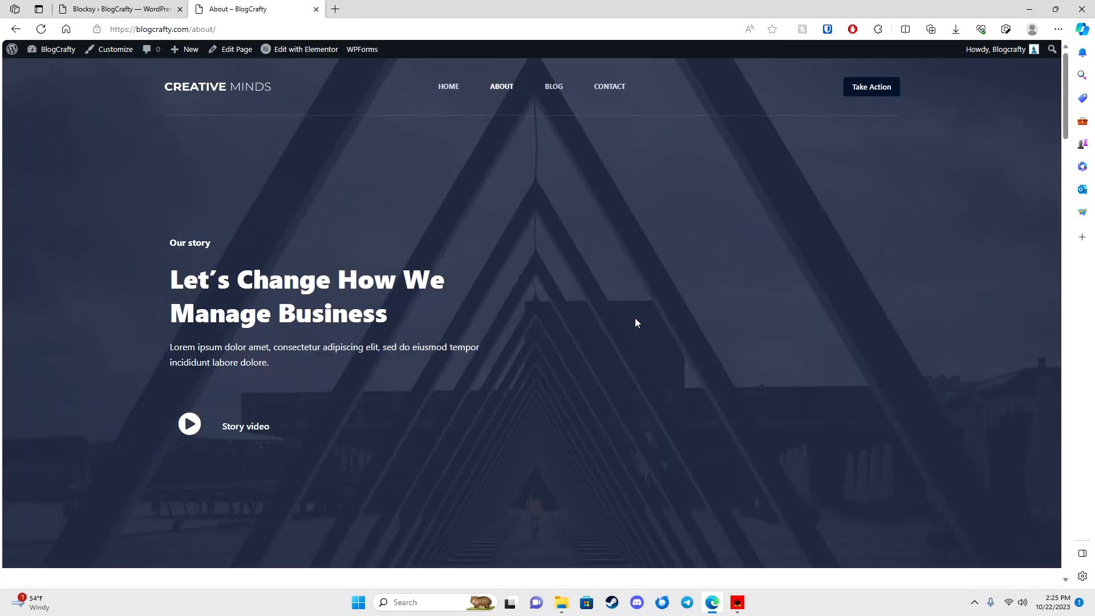
scroll(636, 322, "down", 15)
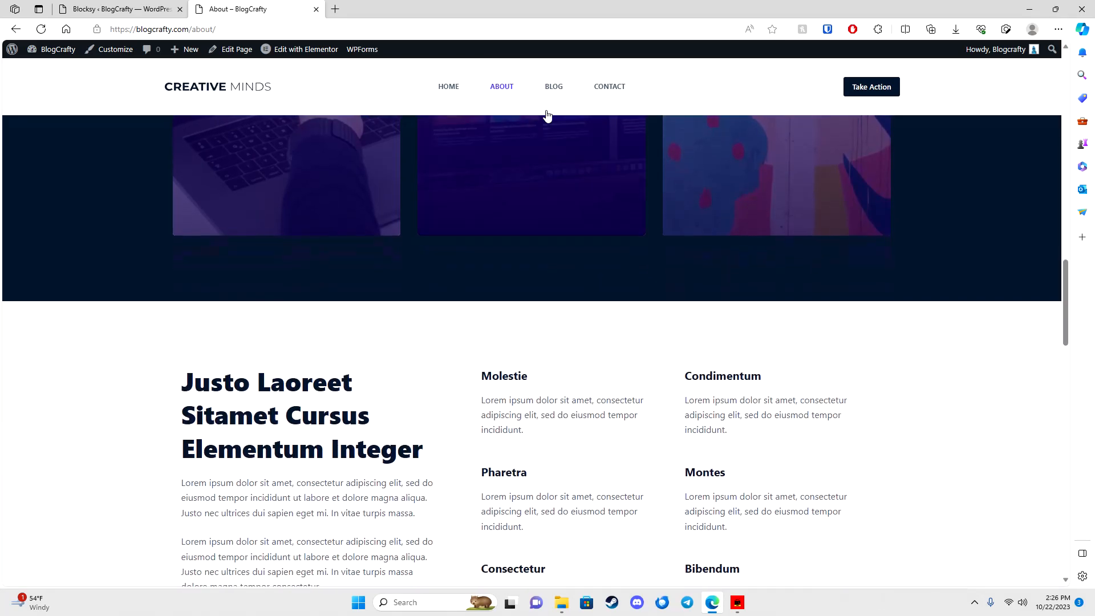
left_click(546, 112)
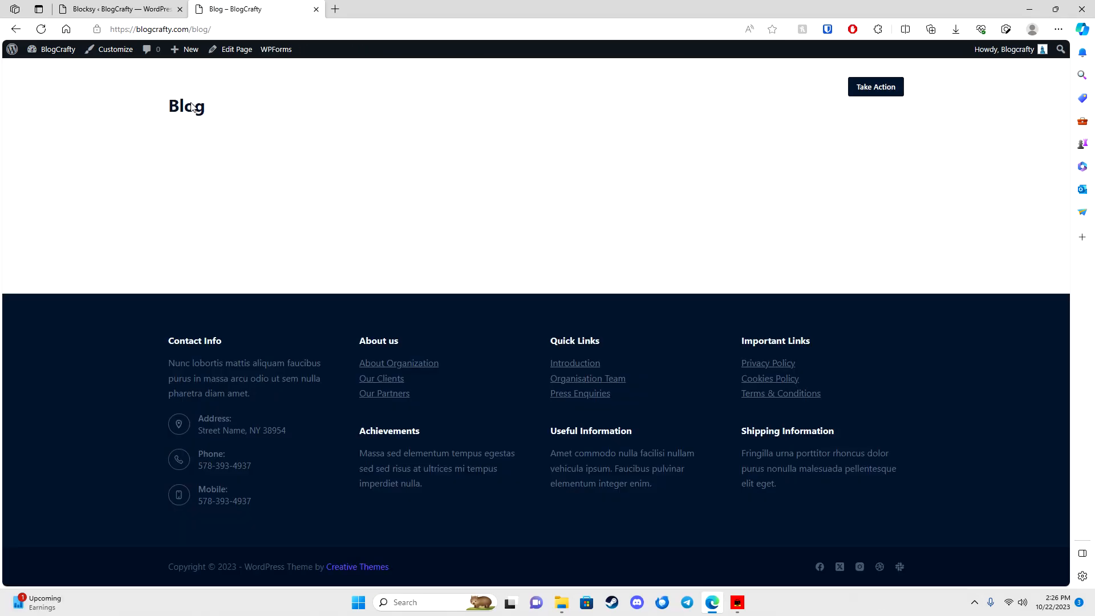
Step: On the Dashboard, hide the Elementor Overview and WordPress Events and News boxes through Screen Options
mouse_move(46, 52)
left_click(49, 71)
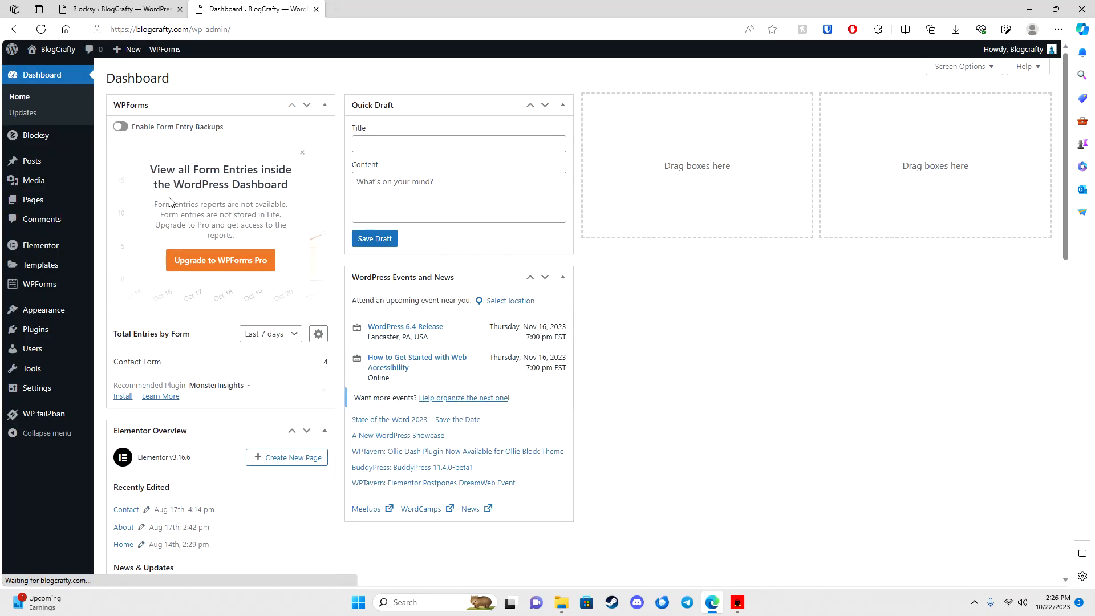
left_click_drag(228, 430, 688, 165)
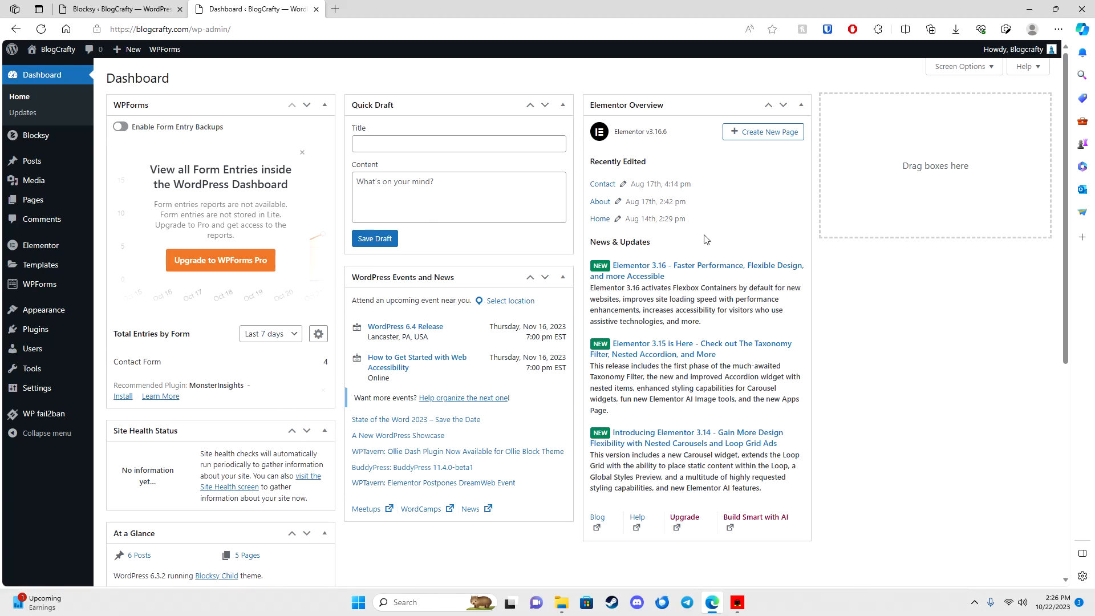
left_click(995, 68)
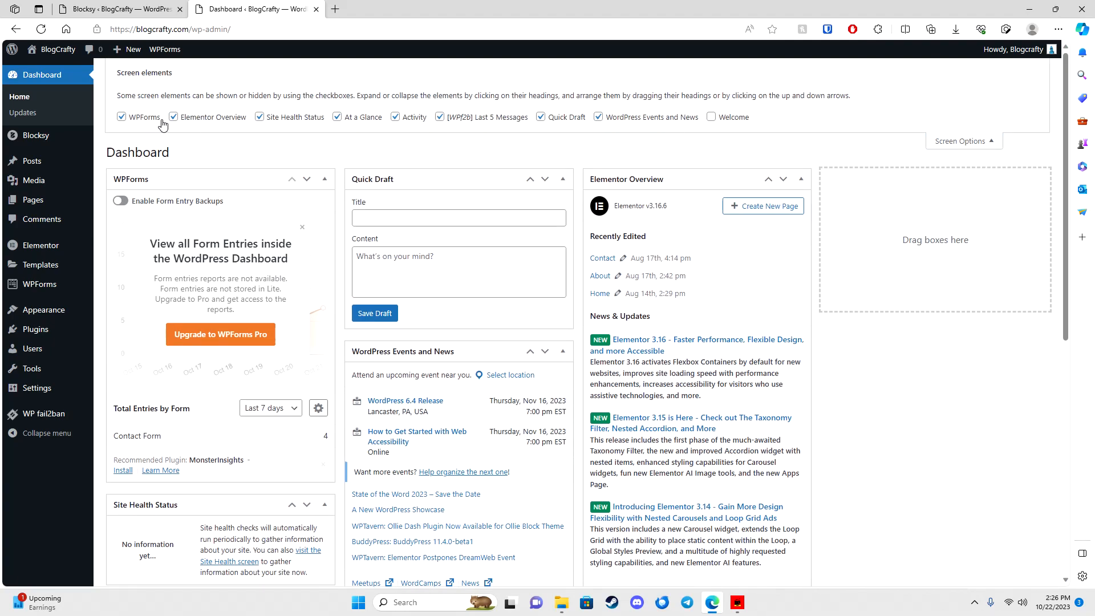
left_click(200, 117)
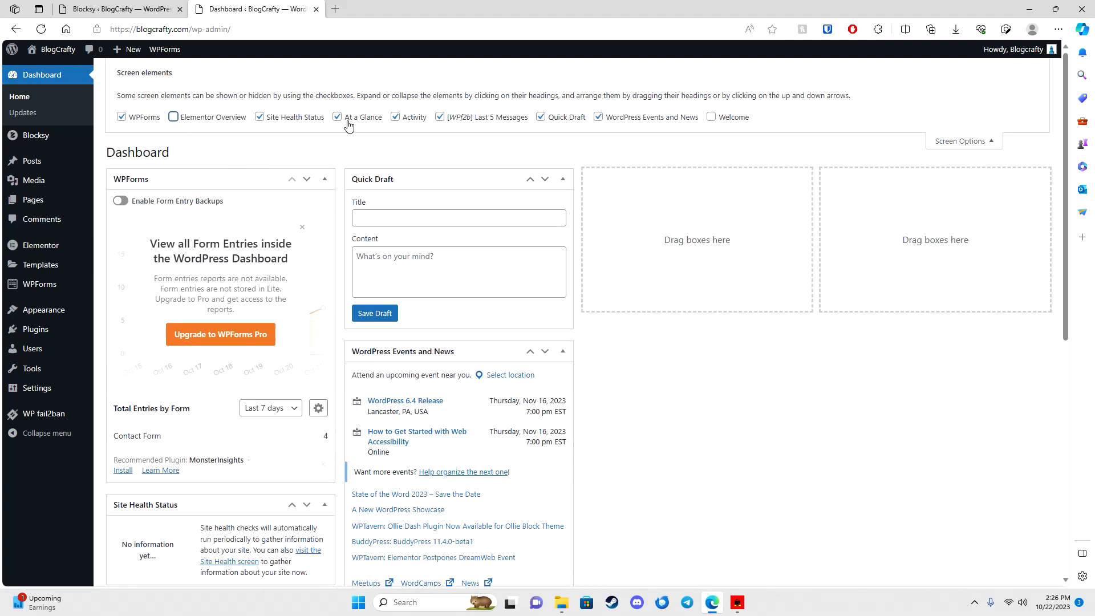
left_click(597, 122)
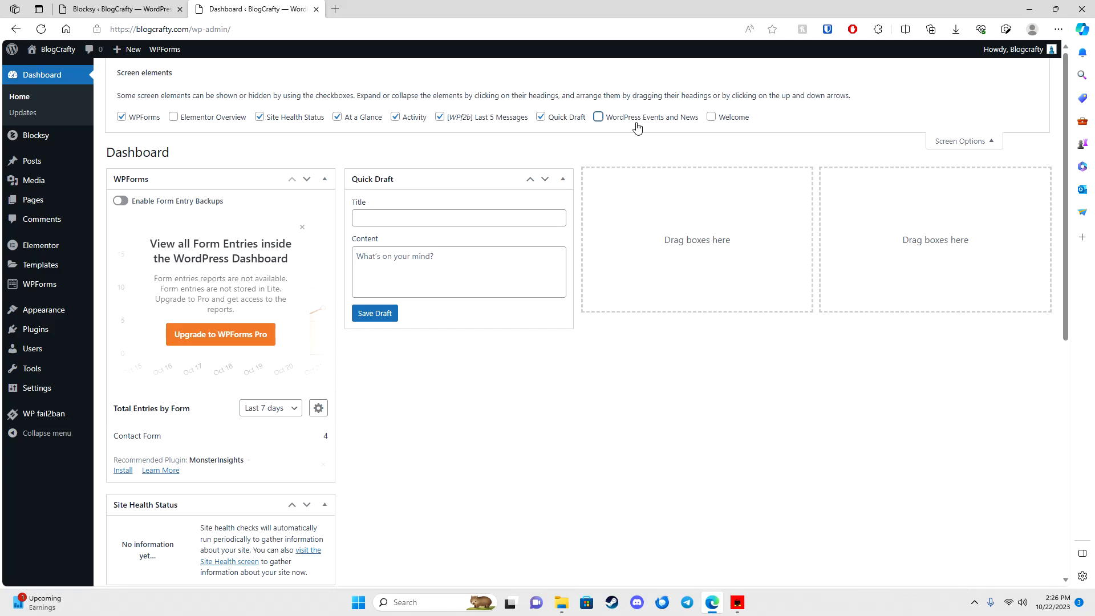
Step: Drag Site Health Status into the third column and Activity into the fourth
left_click(964, 141)
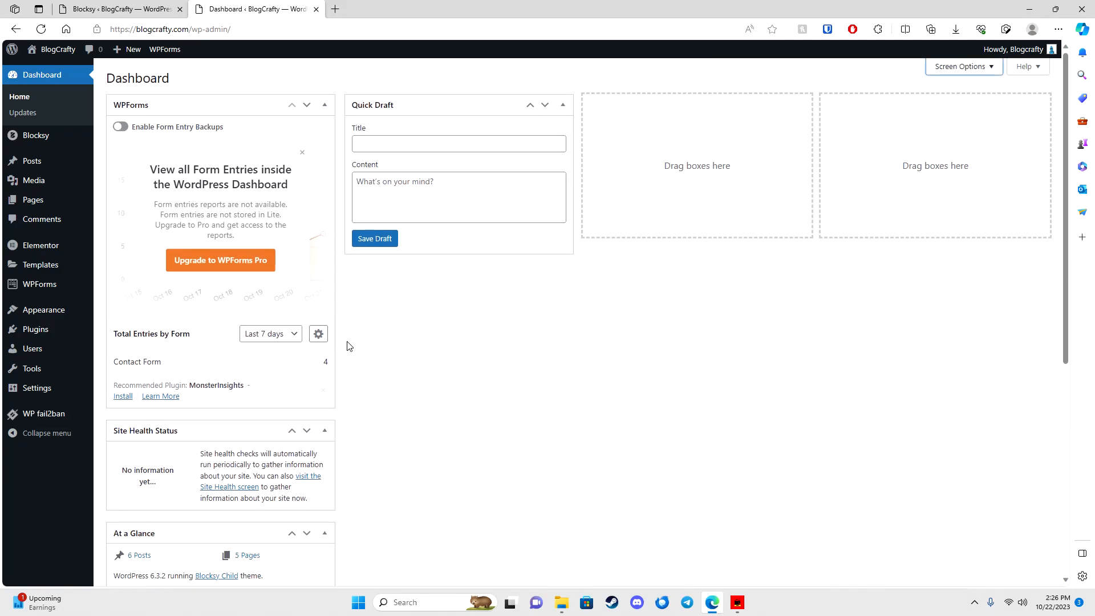
left_click_drag(192, 420, 644, 144)
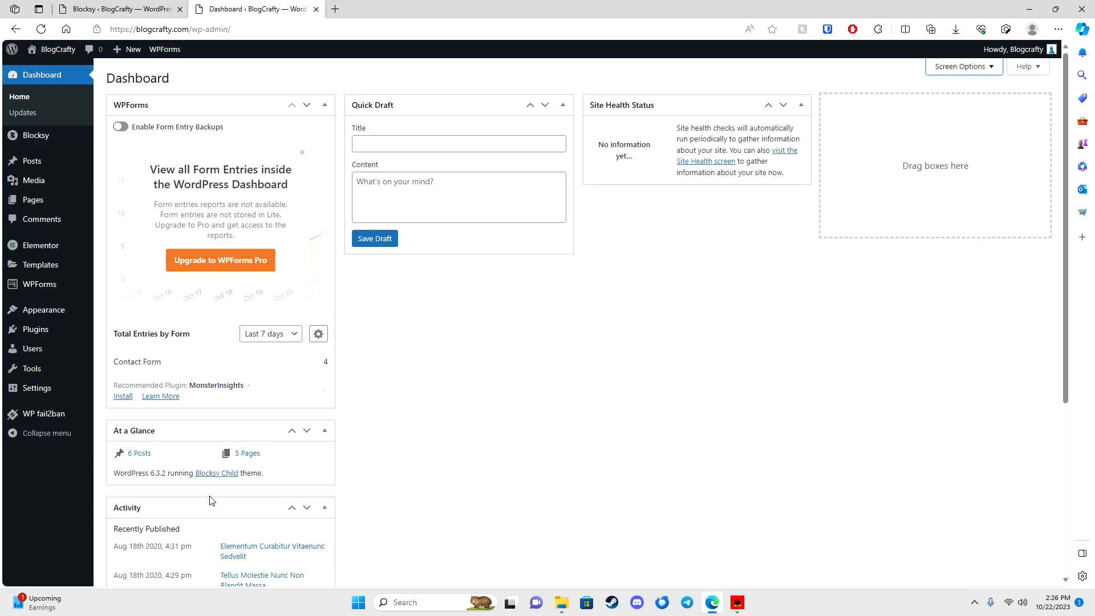
left_click_drag(188, 507, 858, 202)
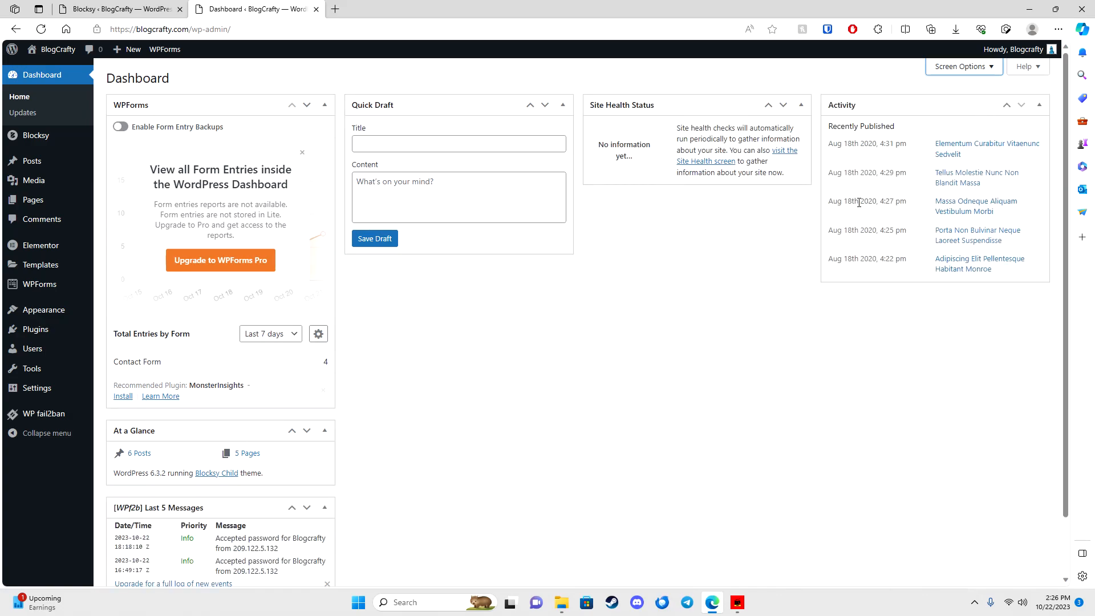
Step: Browse the Posts, Media and Pages lists, then go to Settings > Reading
left_click(42, 166)
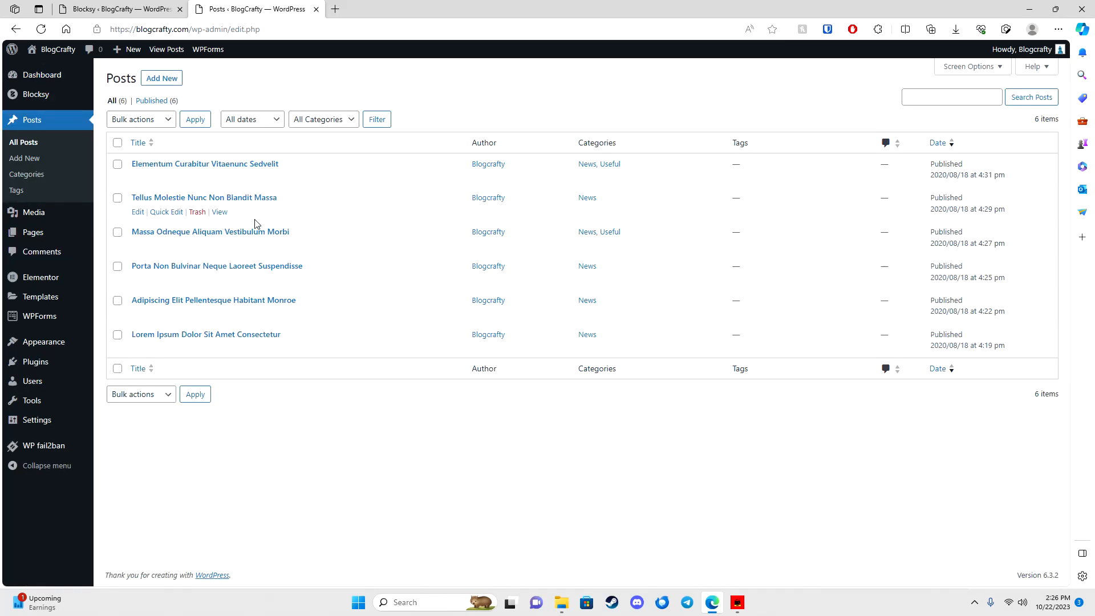
left_click(34, 212)
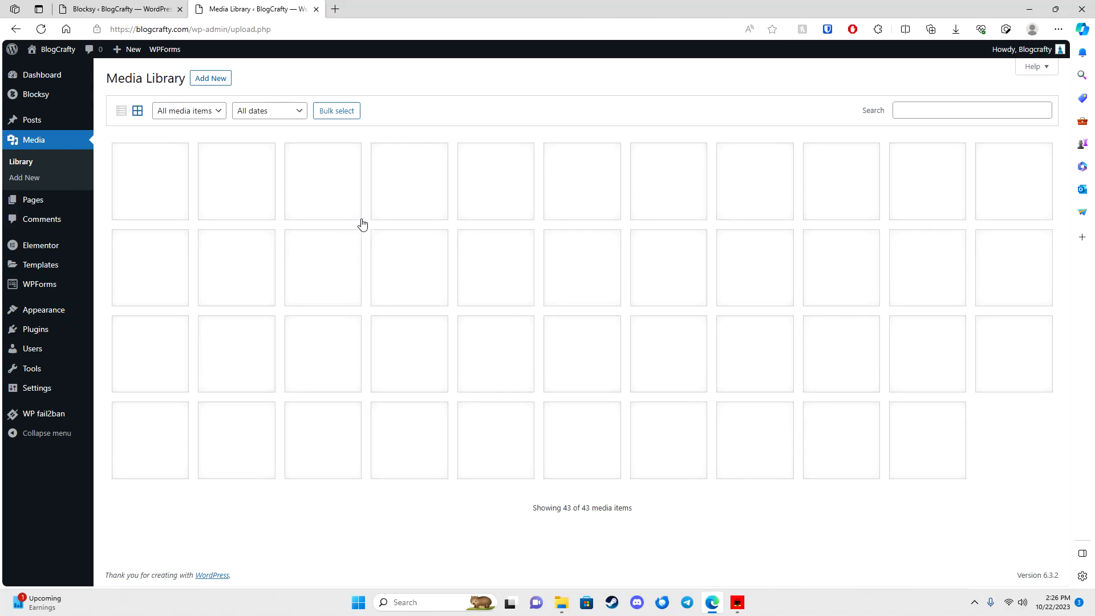
left_click(33, 200)
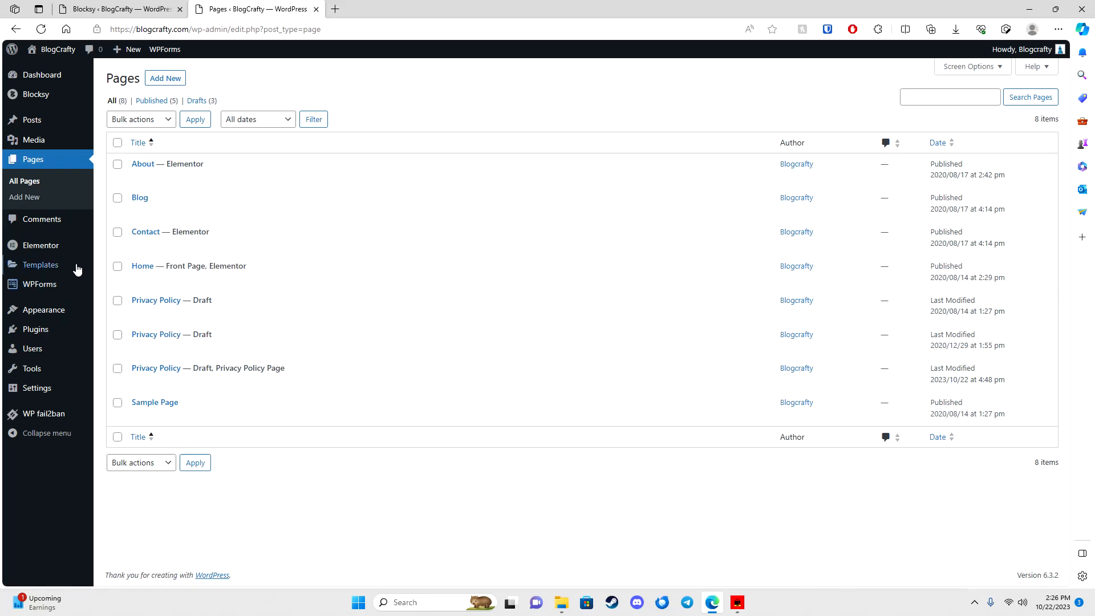
mouse_move(53, 312)
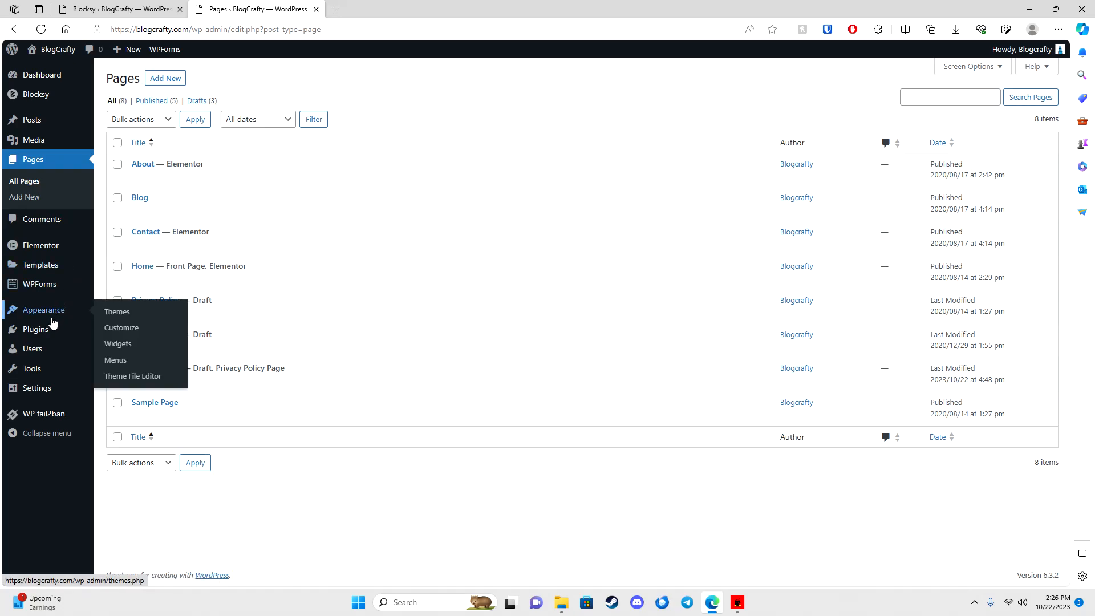
mouse_move(38, 390)
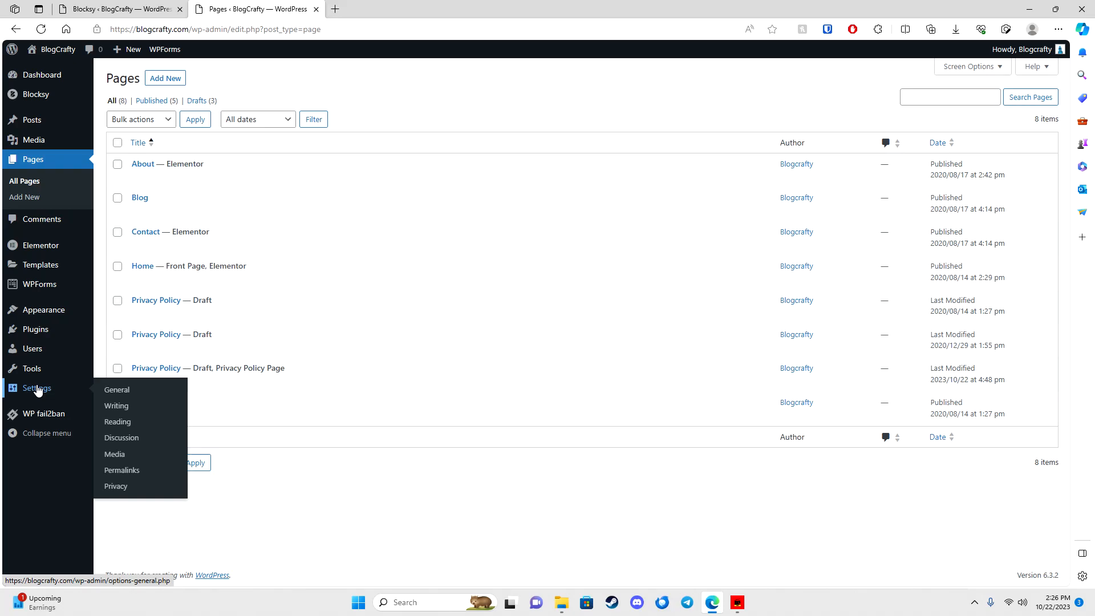
left_click(113, 427)
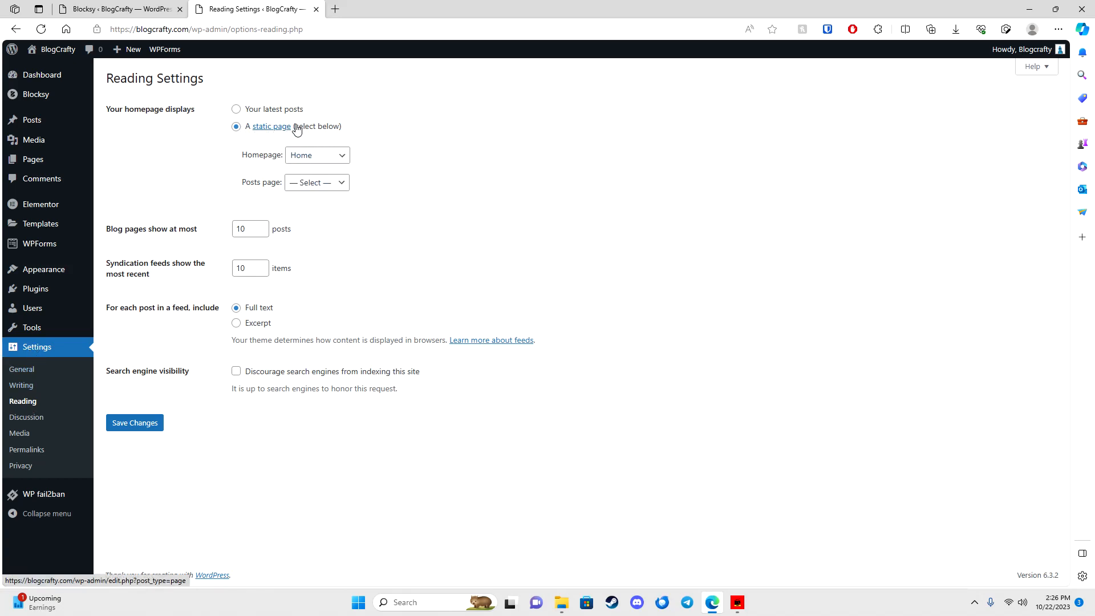
Step: Save Blog as the posts page, then visit the live site from the Blocksy tab
left_click(330, 182)
left_click(308, 223)
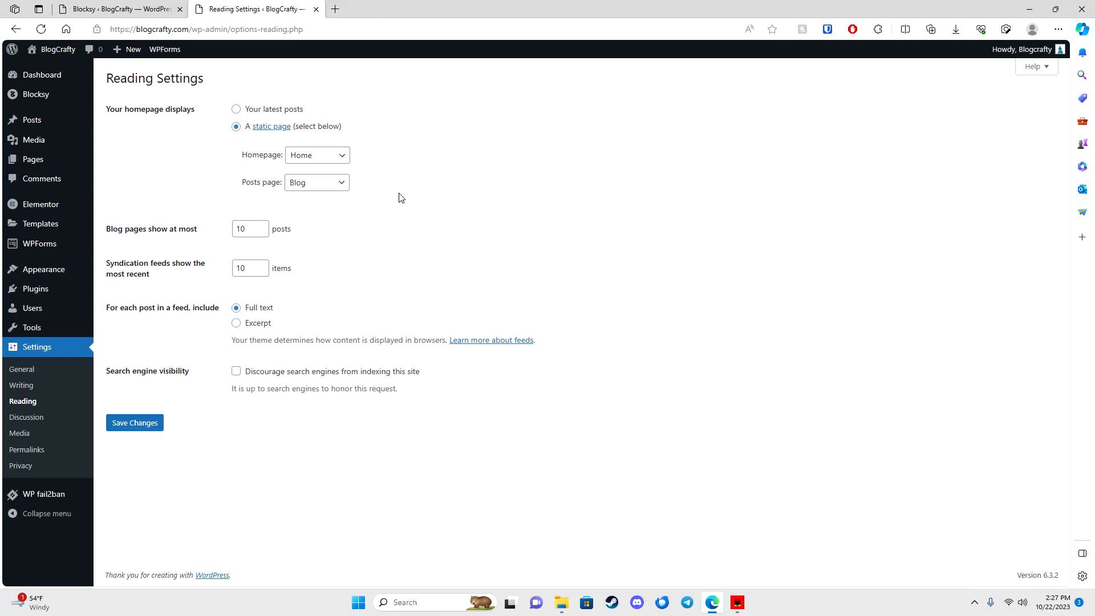
left_click(141, 425)
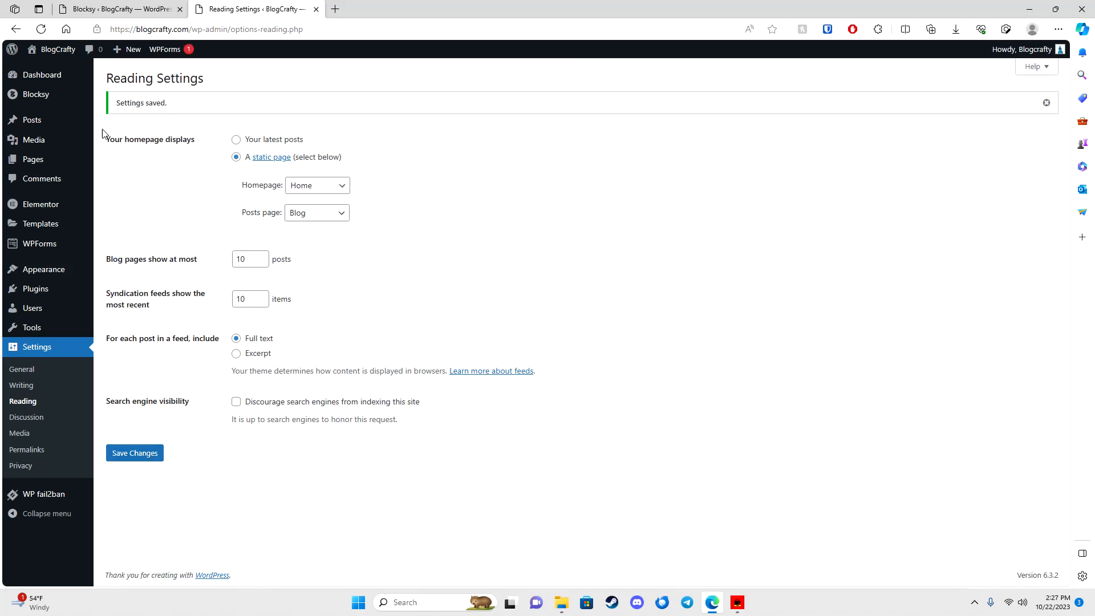
left_click(106, 14)
left_click(51, 68)
Step: Look through the live Blog, Contact and Home pages, then go back to Reading Settings
left_click(551, 87)
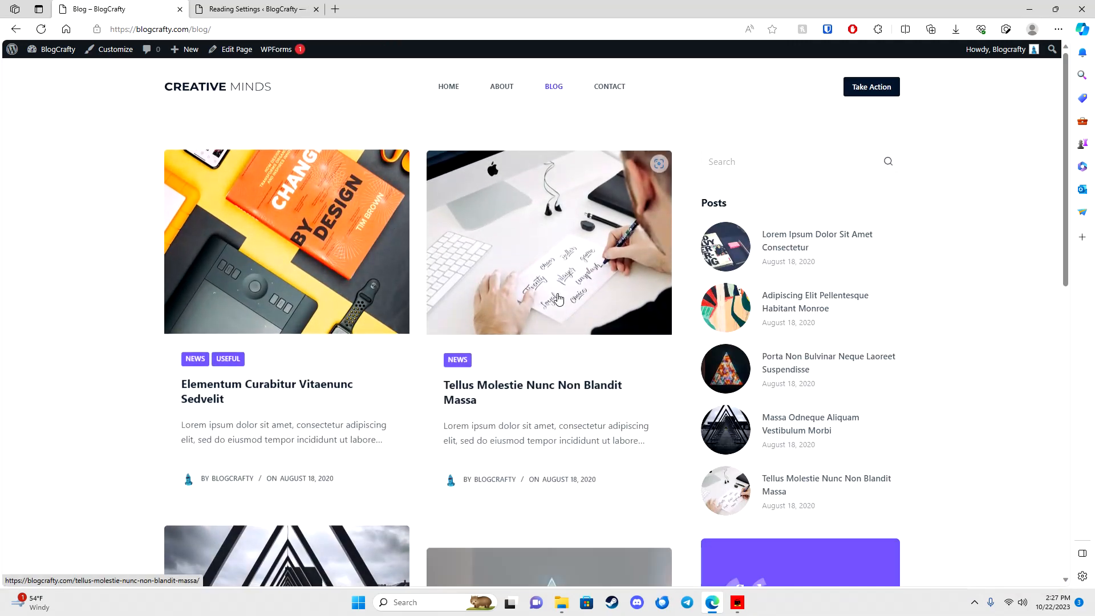
scroll(564, 306, "down", 3)
scroll(563, 305, "down", 9)
scroll(561, 305, "up", 12)
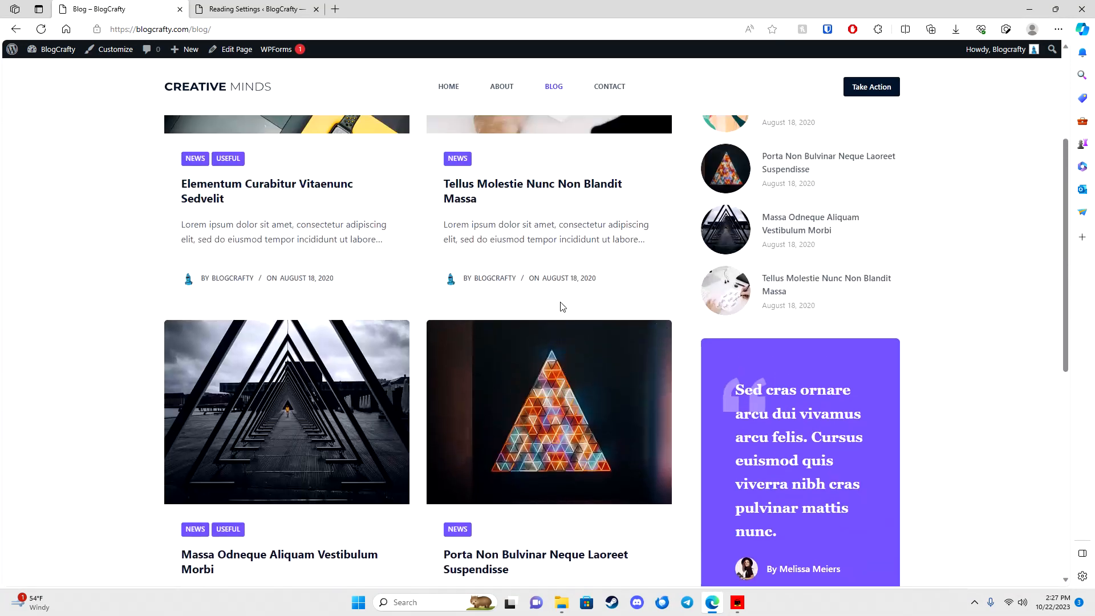
left_click(609, 87)
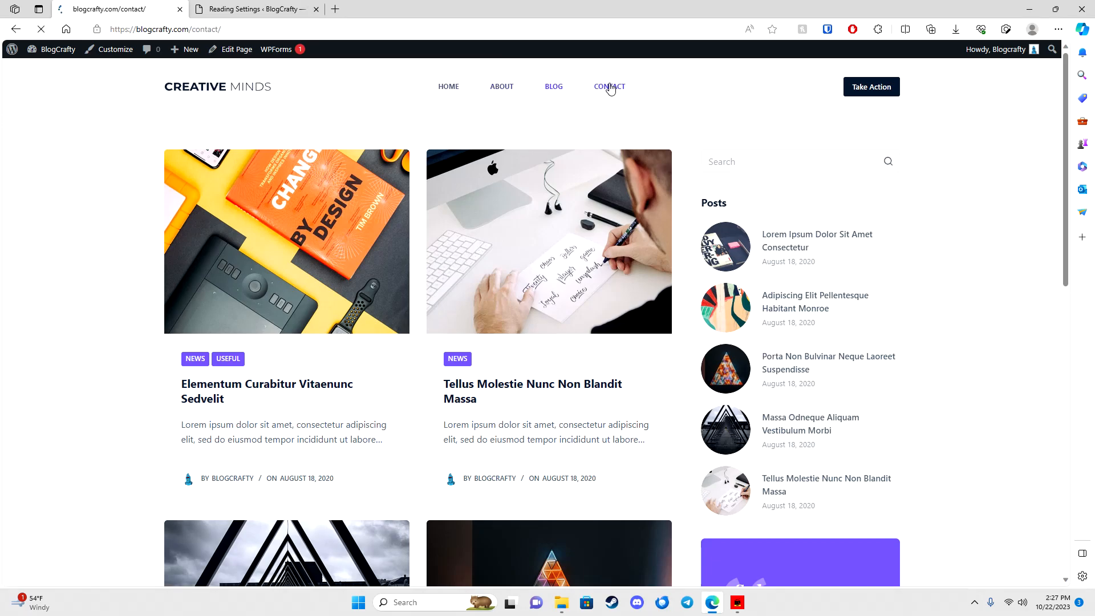
scroll(591, 176, "down", 20)
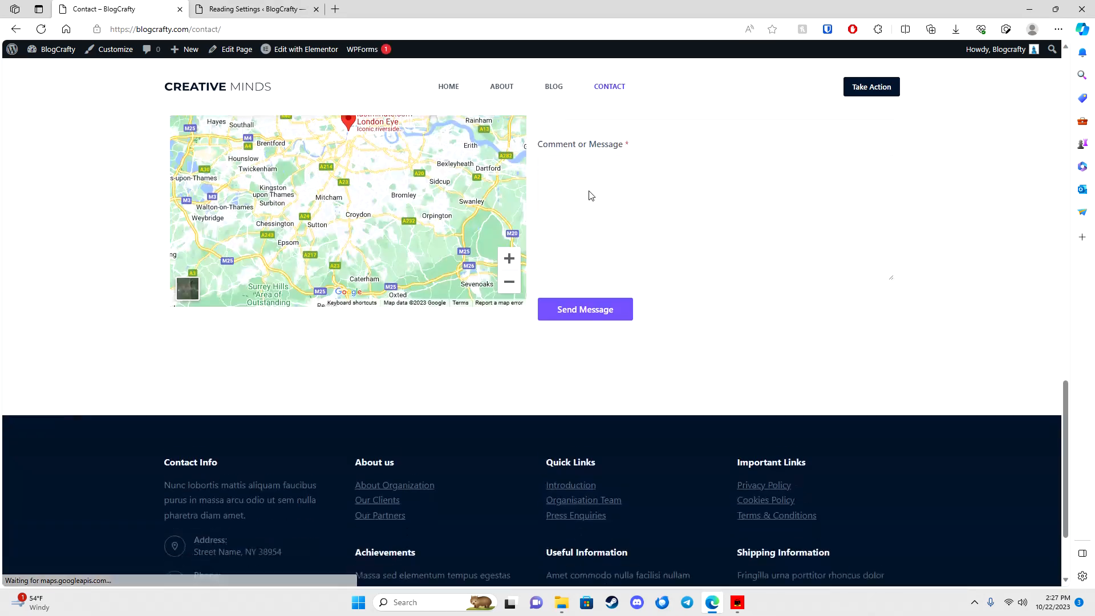
scroll(591, 195, "up", 20)
left_click(449, 86)
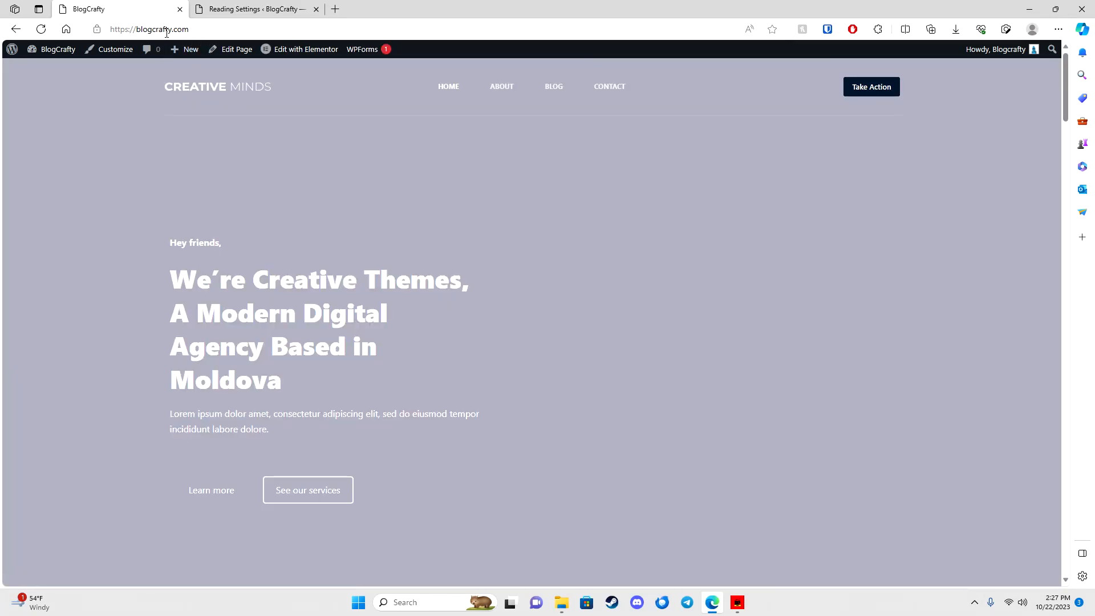
left_click(251, 9)
Step: From the Dashboard, launch Appearance > Customize for BlogCrafty
mouse_move(53, 227)
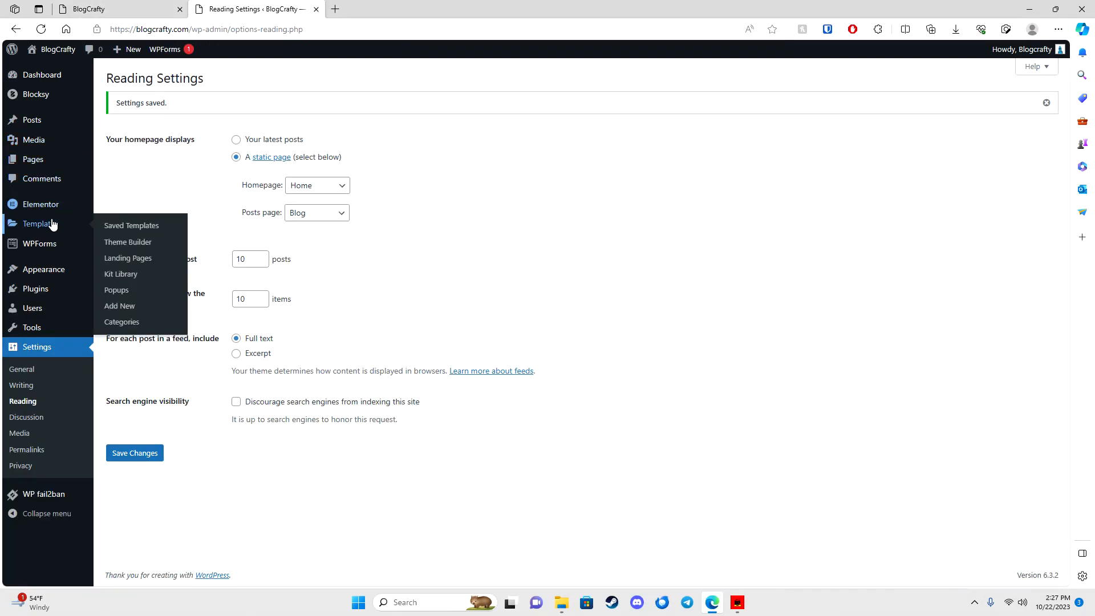
left_click(40, 76)
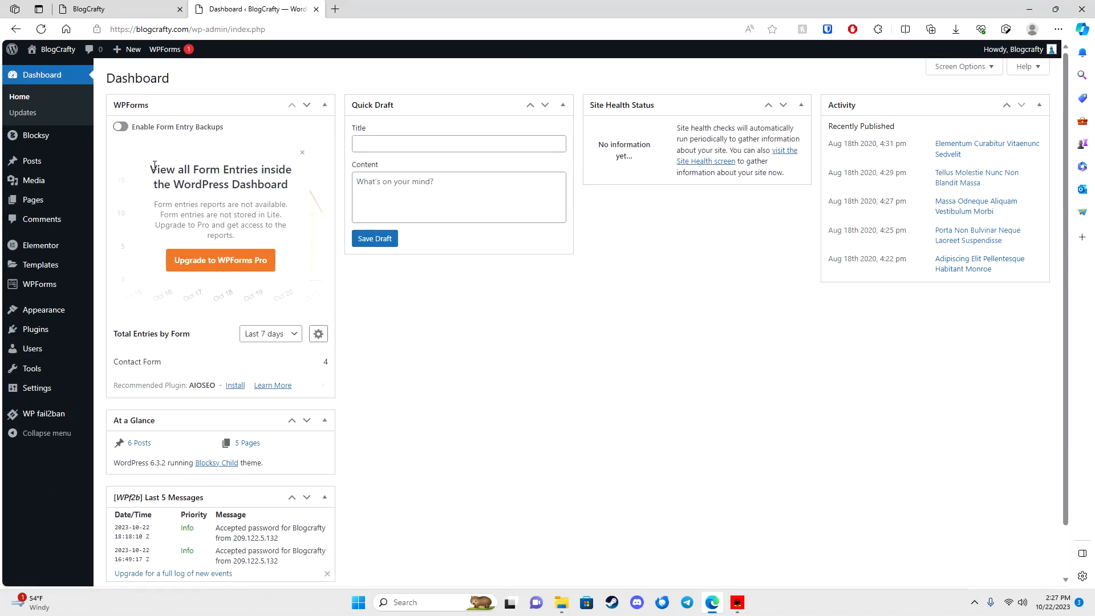
mouse_move(31, 311)
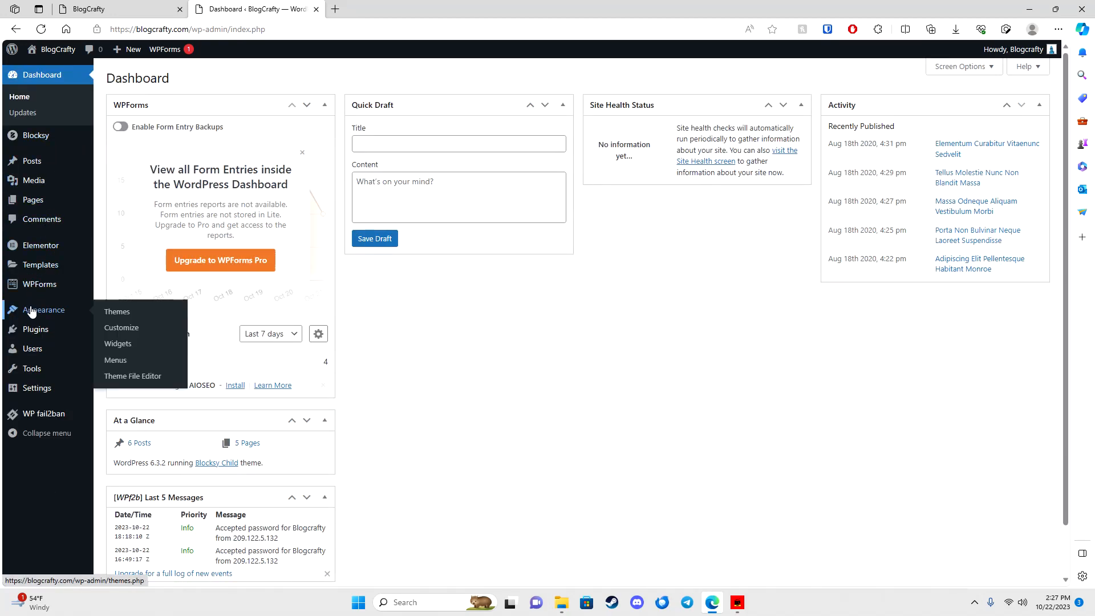
left_click(126, 333)
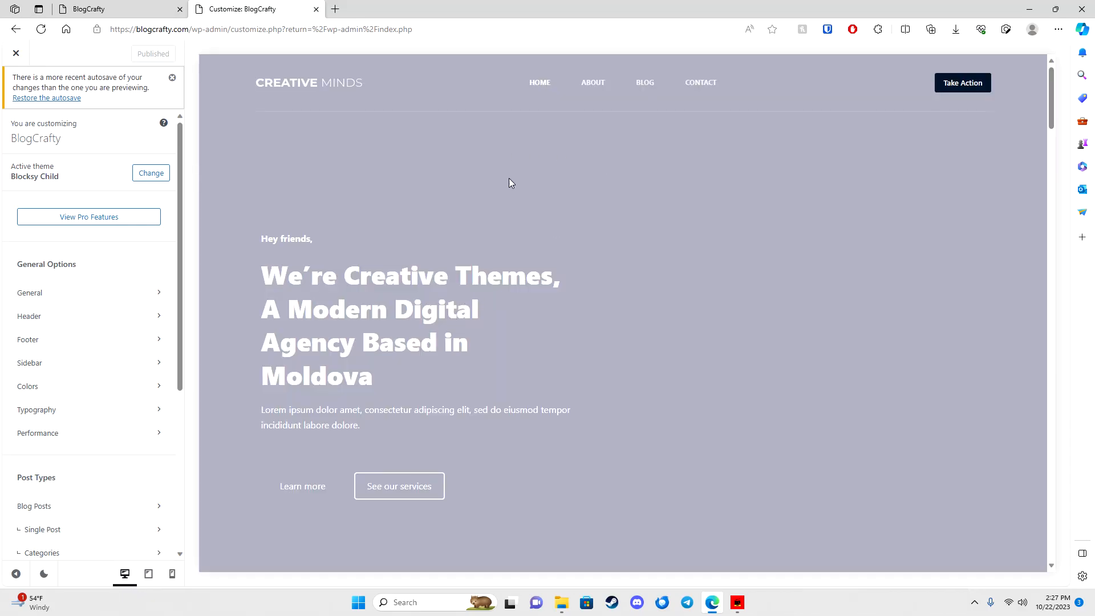
Step: Open the header Main Row settings and trial-move Menu 1, keeping Logo, Menu 1 and Button there
left_click(333, 91)
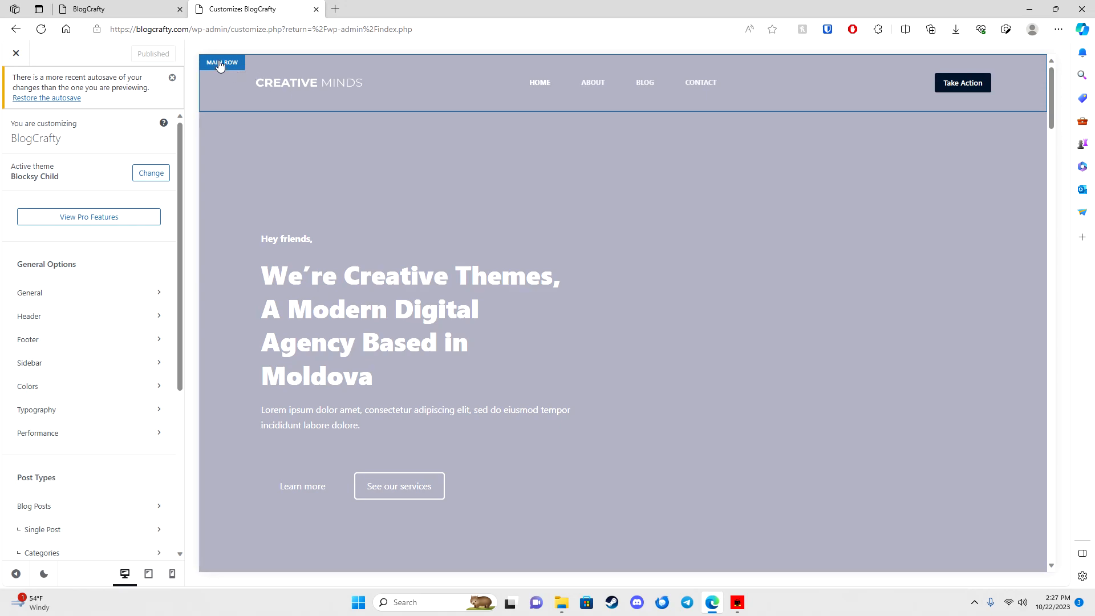
left_click(219, 66)
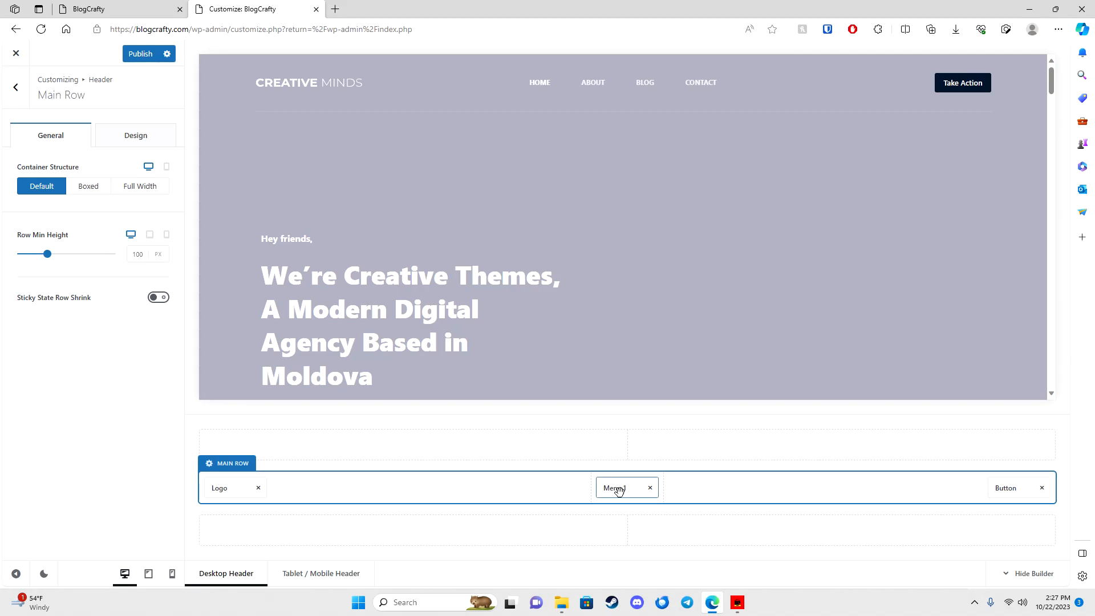
left_click_drag(617, 489, 302, 489)
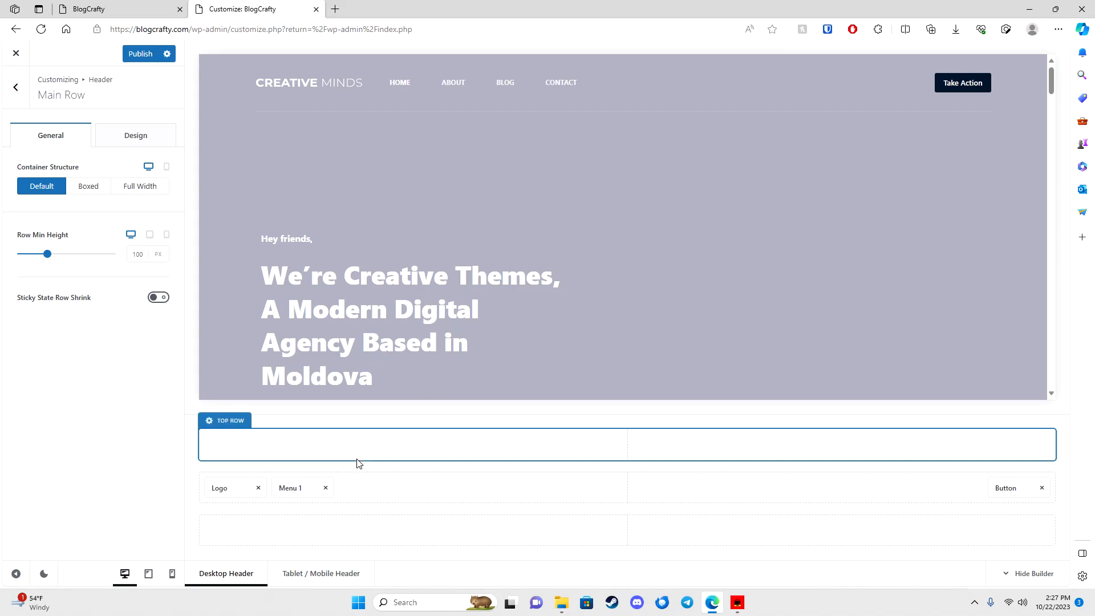
left_click_drag(303, 467, 251, 524)
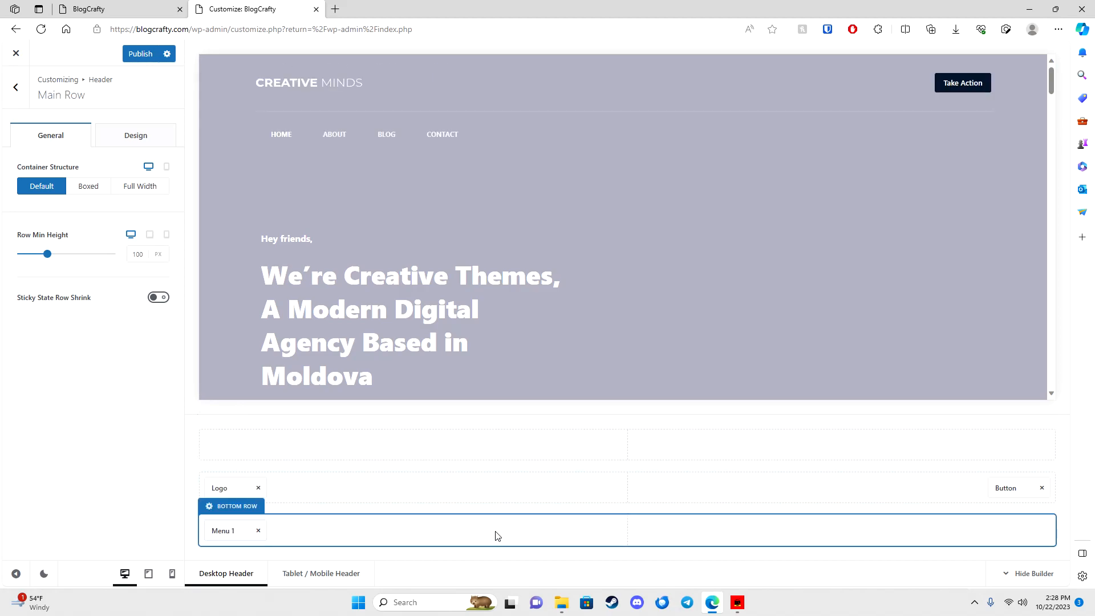
left_click_drag(246, 532, 607, 491)
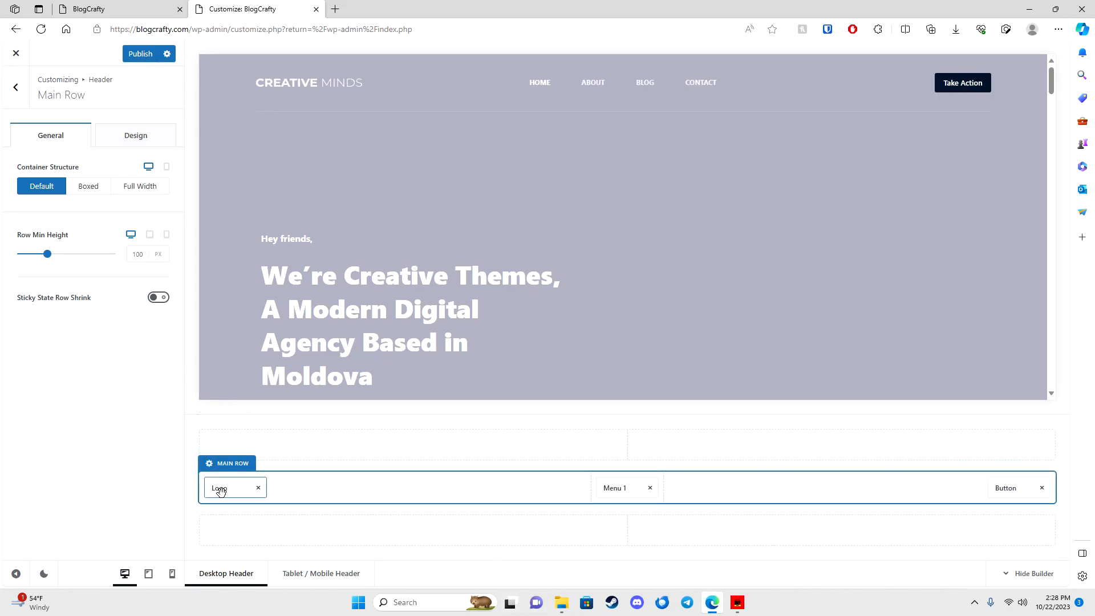
mouse_move(222, 489)
left_mouse_down()
mouse_move(273, 450)
mouse_move(230, 447)
mouse_move(623, 449)
mouse_move(227, 484)
left_mouse_up()
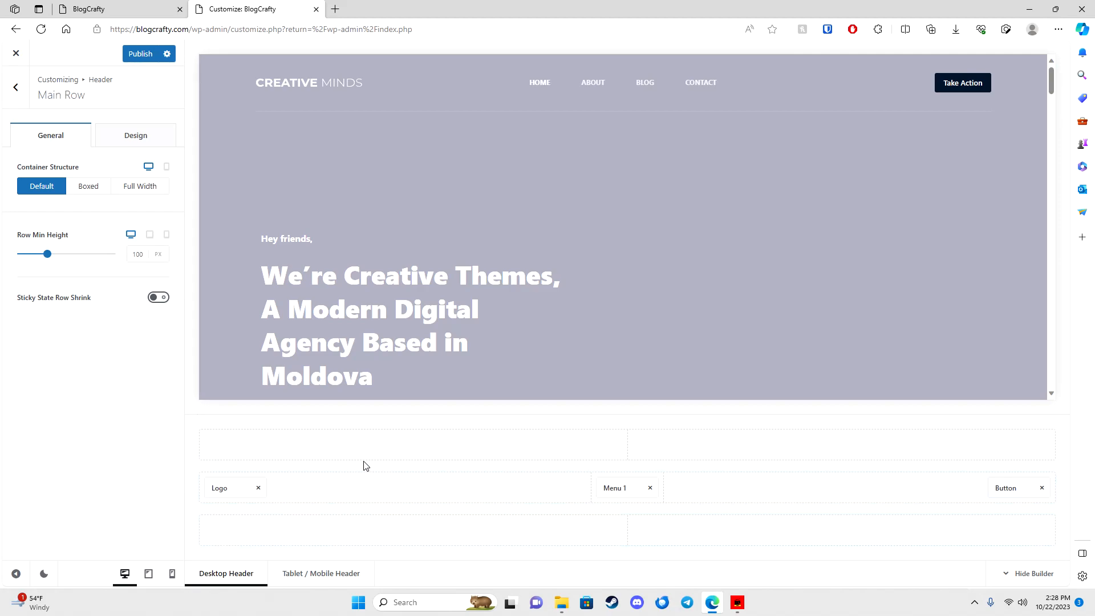
Step: Clear the Logo, Transparent State Logo and Sticky State Logo images in the header Logo element
left_click(234, 489)
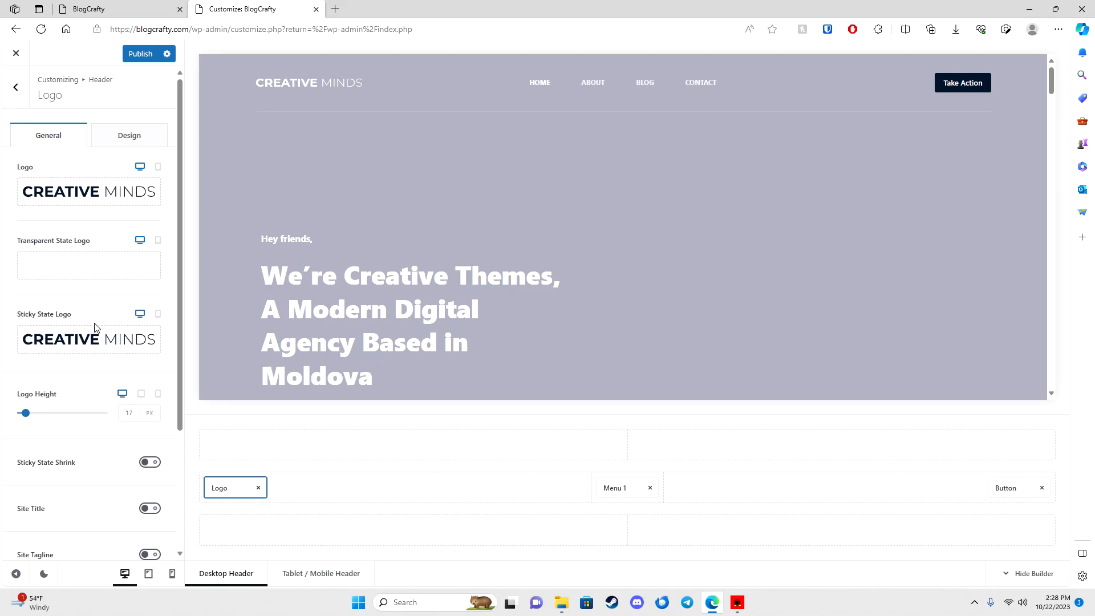
scroll(91, 359, "down", 3)
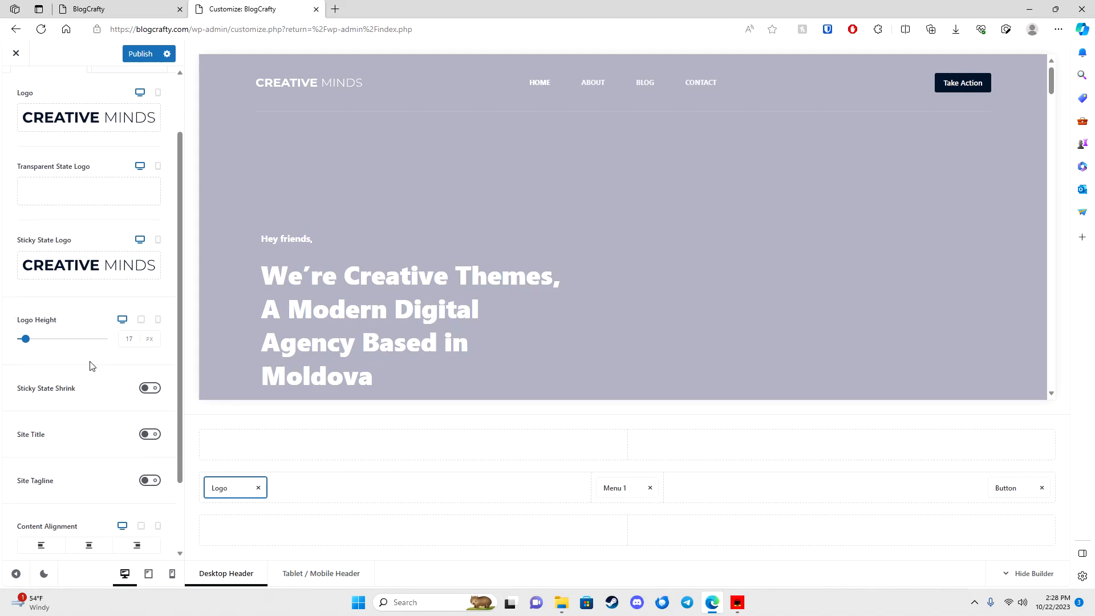
scroll(94, 373, "up", 3)
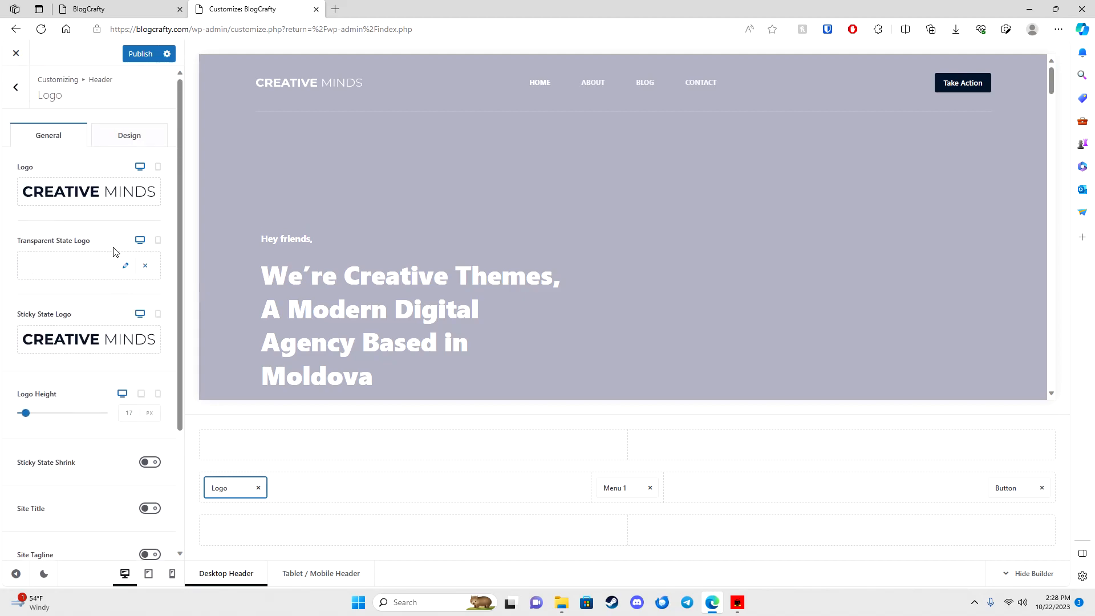
left_click(146, 194)
left_click(146, 262)
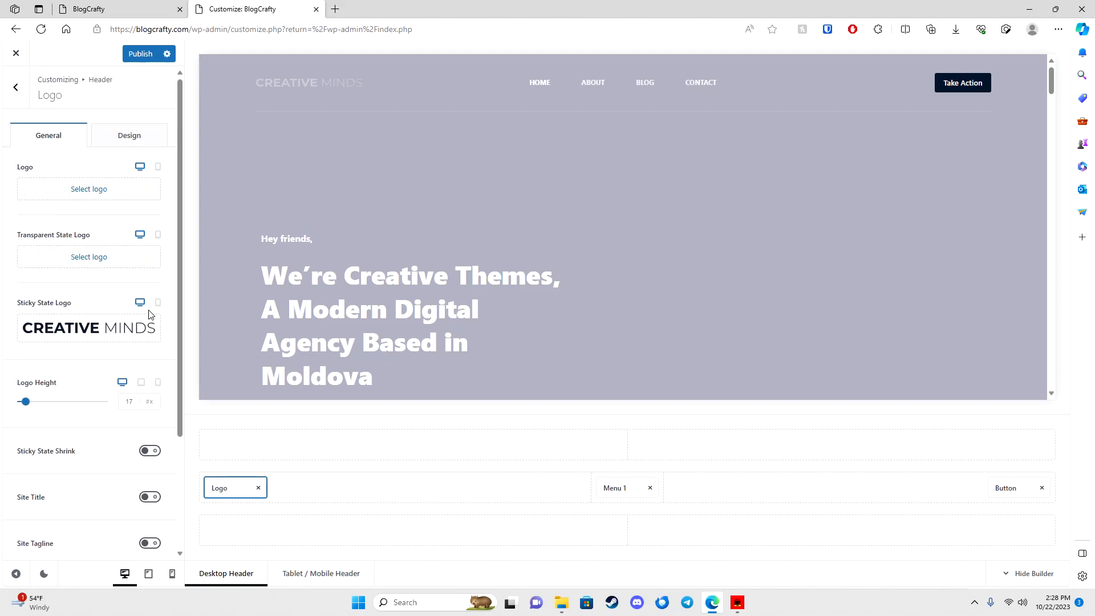
left_click(146, 328)
scroll(135, 386, "down", 3)
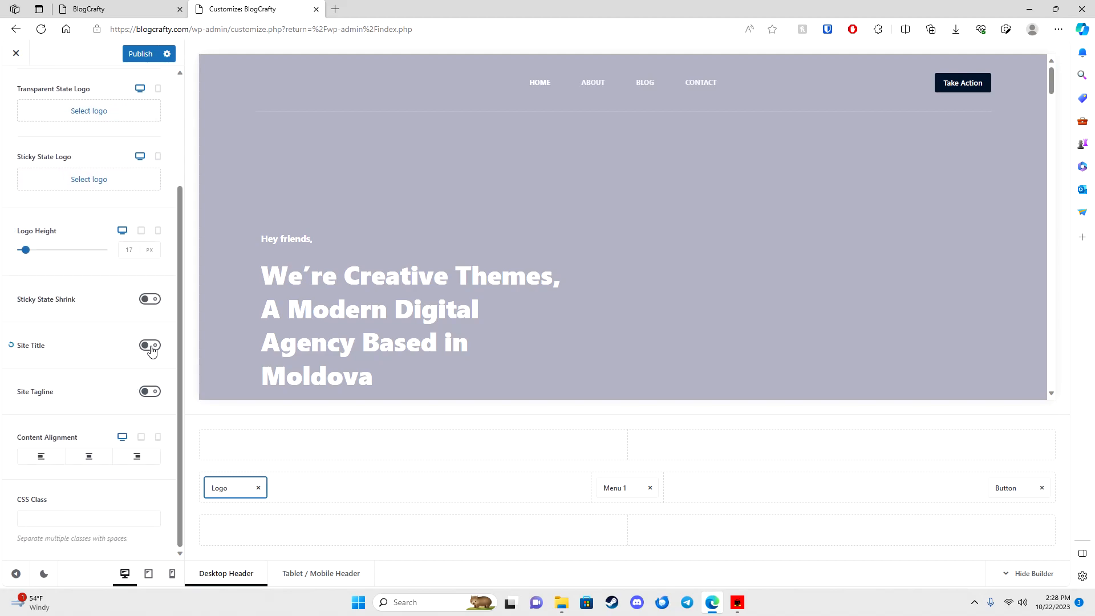
Step: Enable the site title as 'BlogCrafty' and the site tagline as 'My Amazing New Website'
left_click(70, 373)
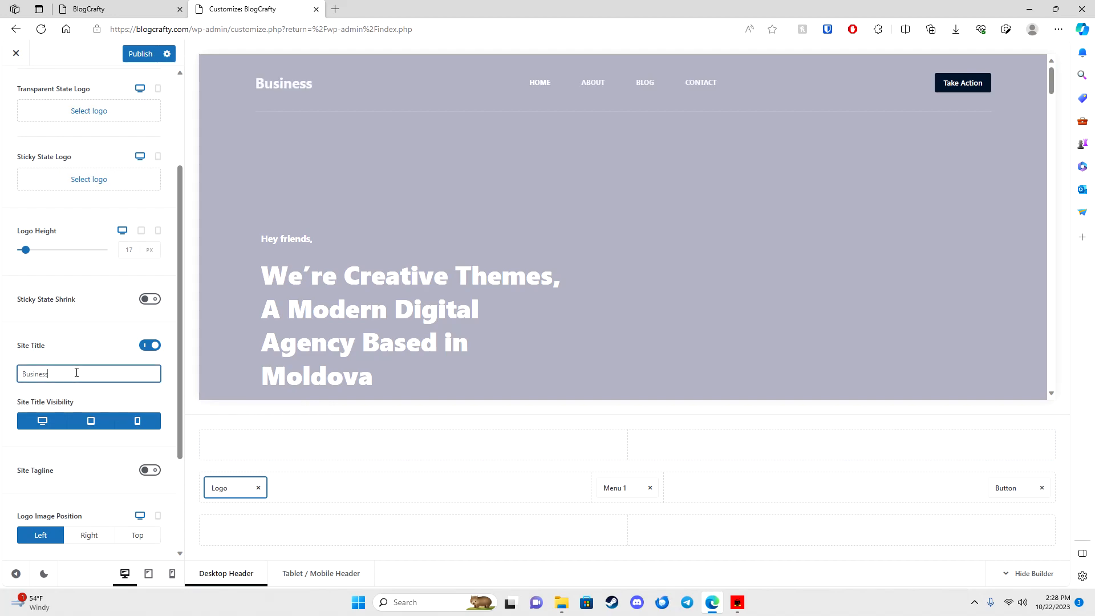
key("BackSpace")
key("BackSpace")
key("BackSpace")
type("logCrafty")
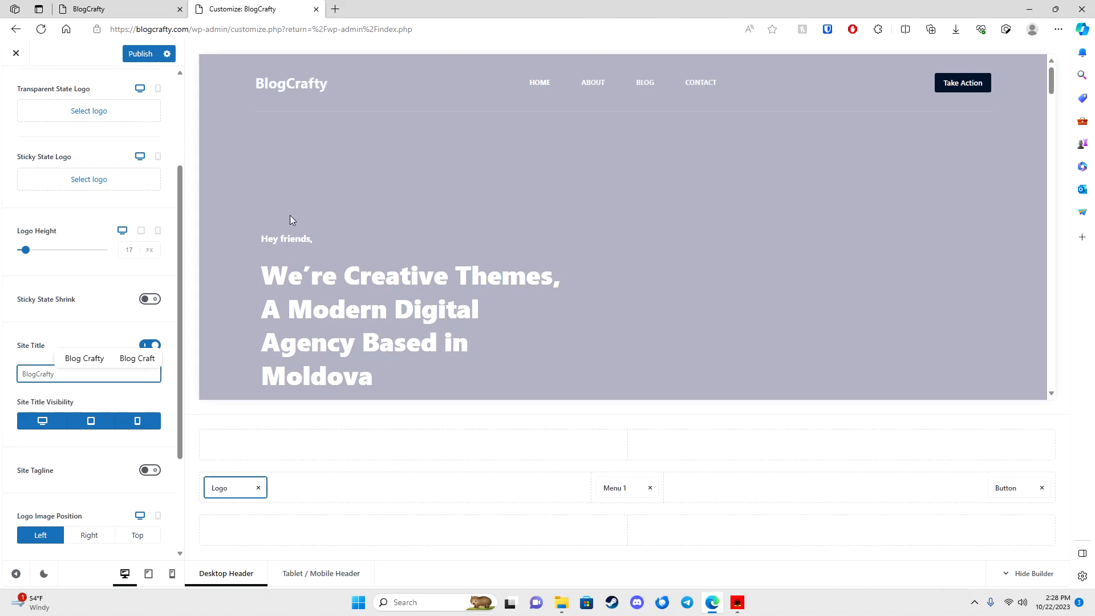
scroll(113, 433, "down", 1)
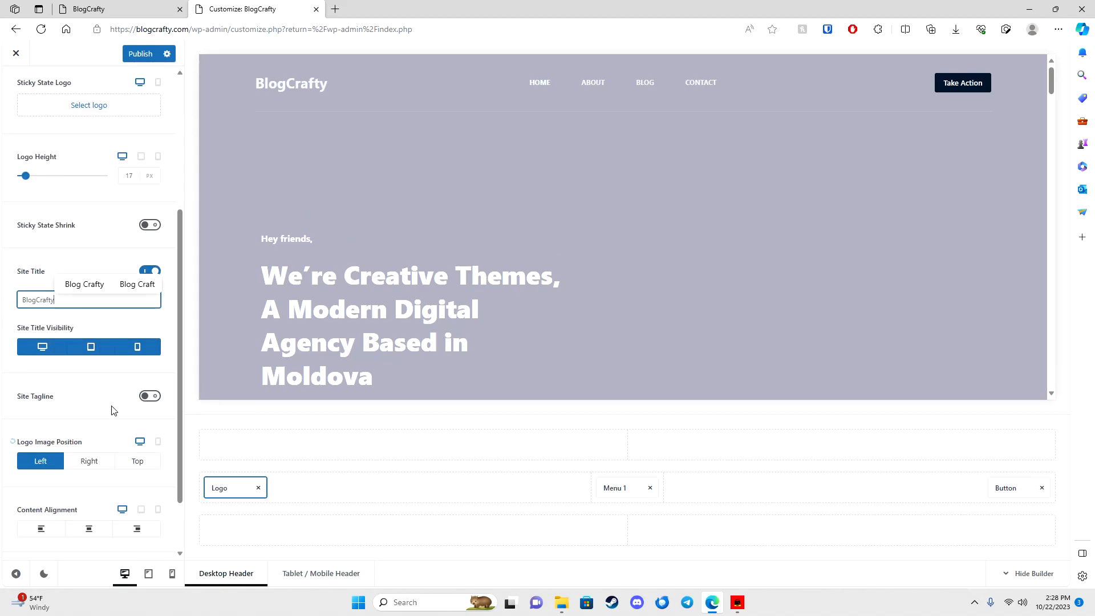
left_click(148, 399)
left_click_drag(115, 423, 3, 433)
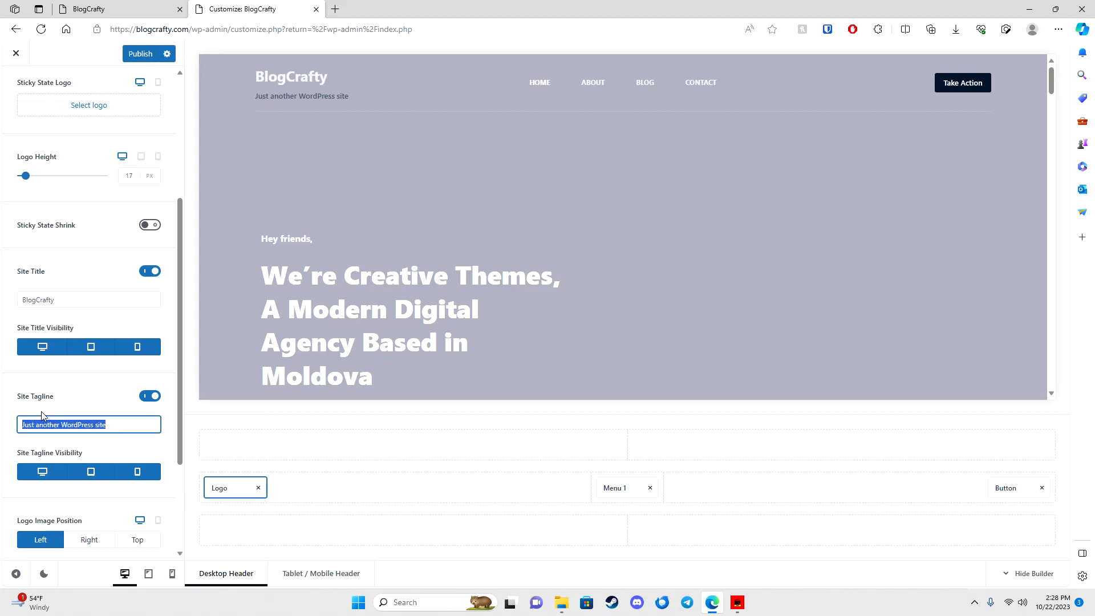
type("J")
key("BackSpace")
type("My Amz")
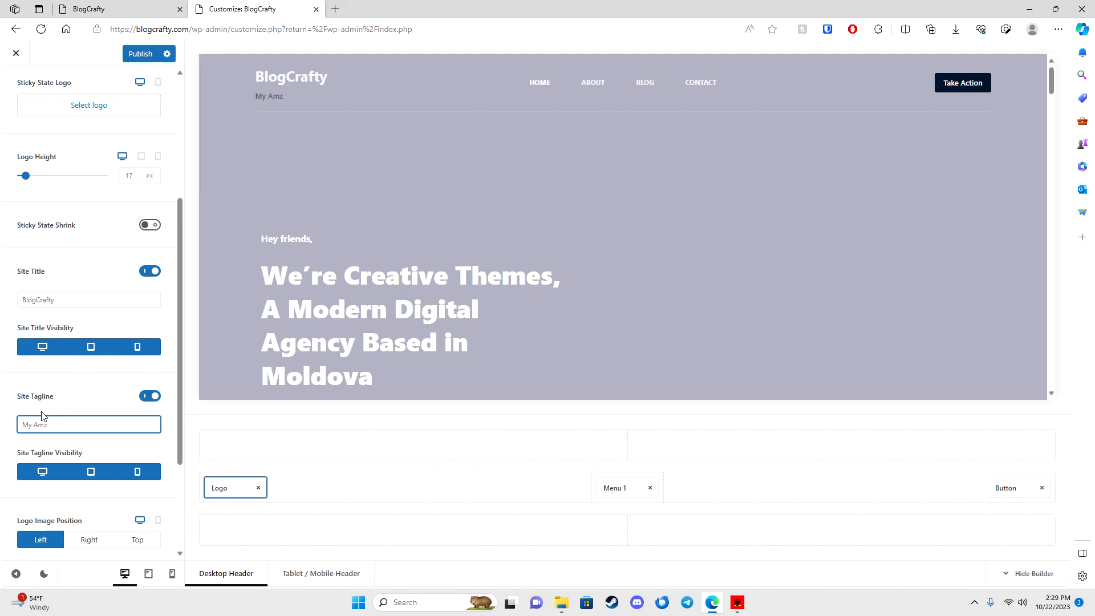
type("ing azin")
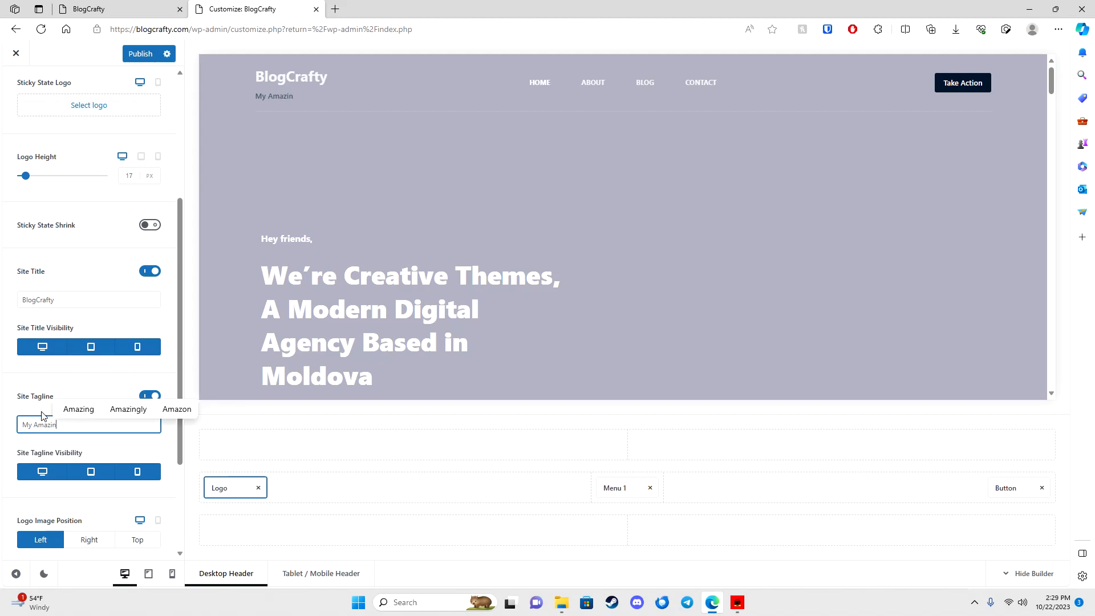
type("g New ")
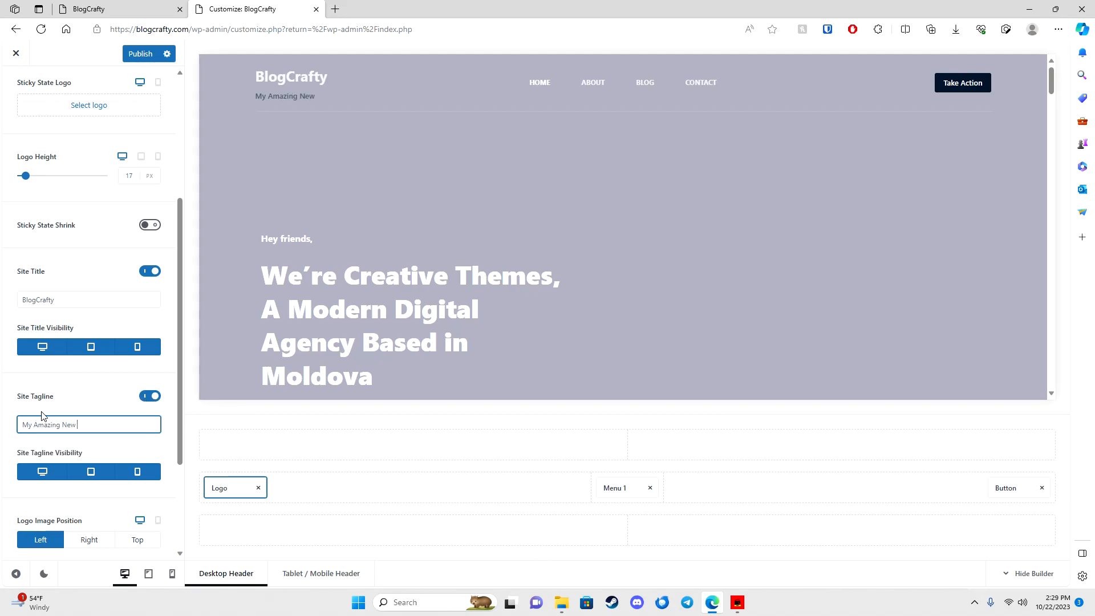
type("Website")
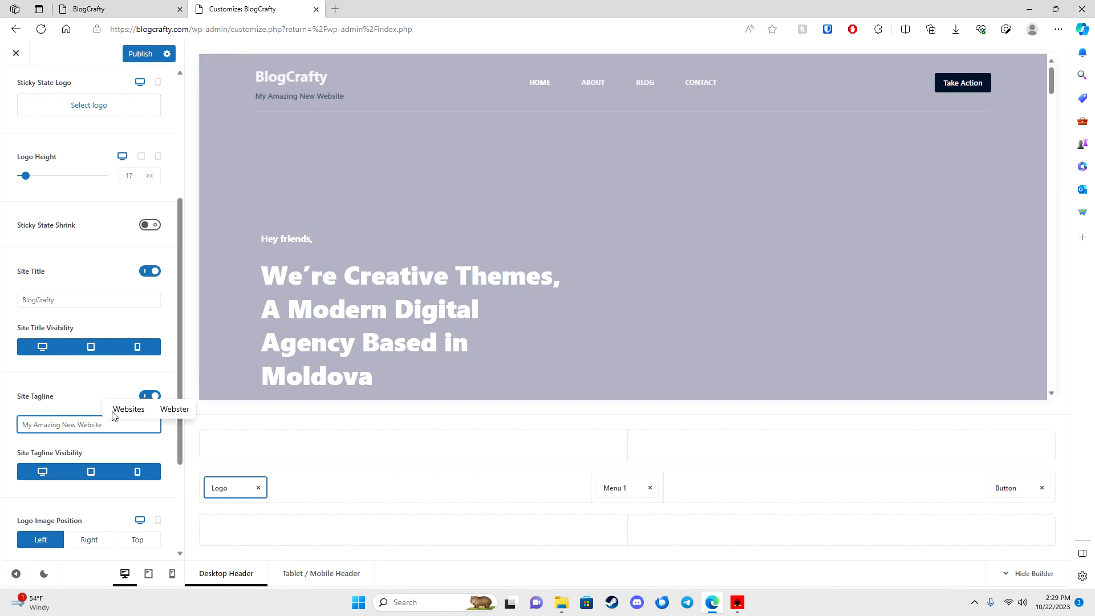
Step: Try centring the logo area content, then set it back to left alignment
scroll(92, 465, "down", 2)
left_click(78, 458)
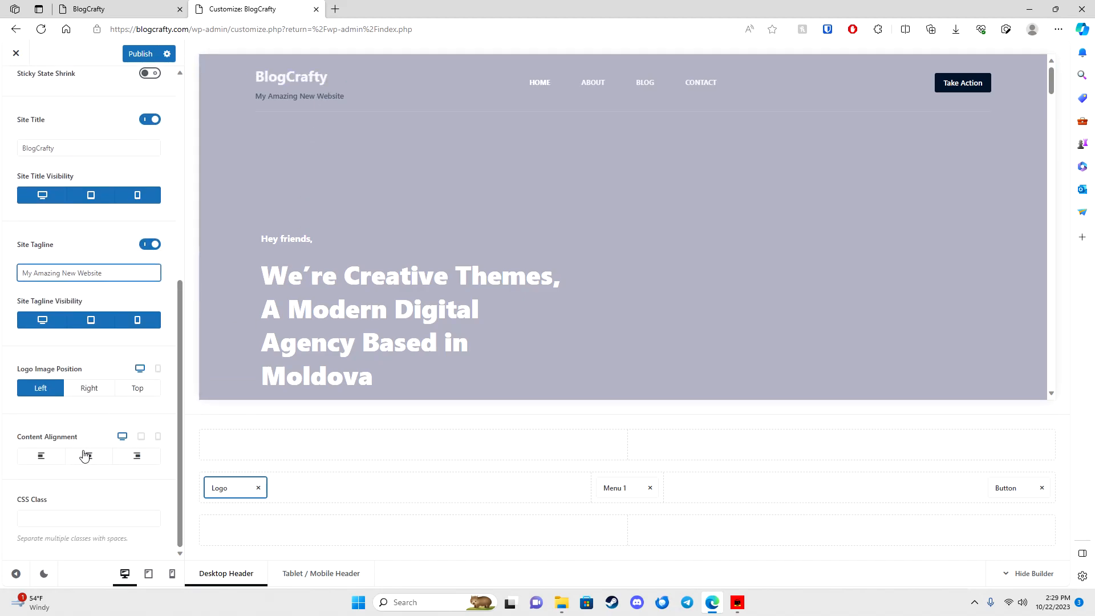
left_click(43, 458)
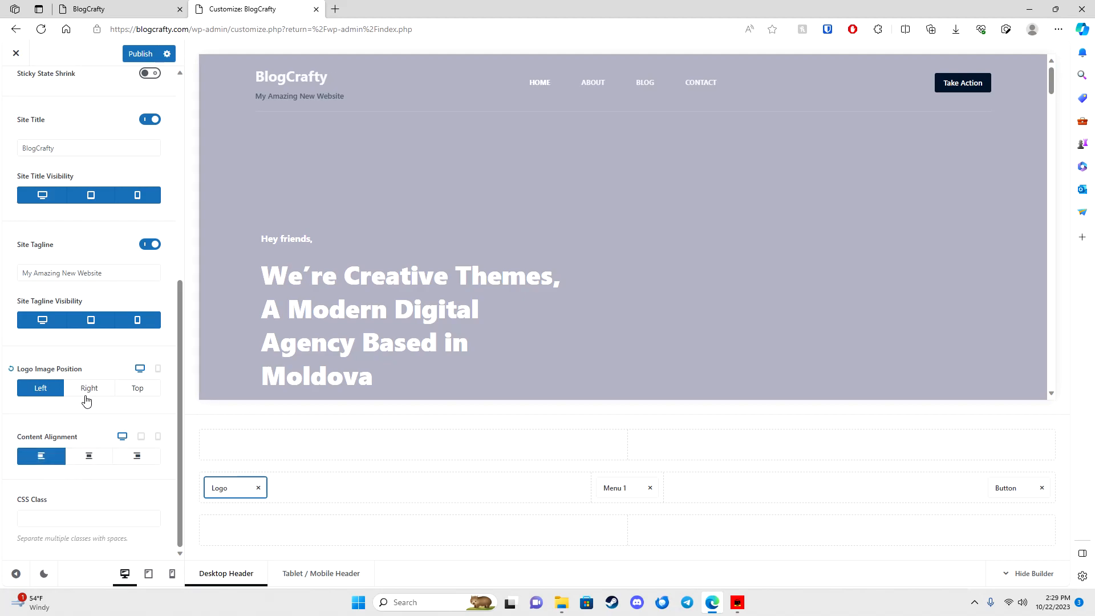
scroll(85, 402, "up", 3)
scroll(121, 320, "up", 1)
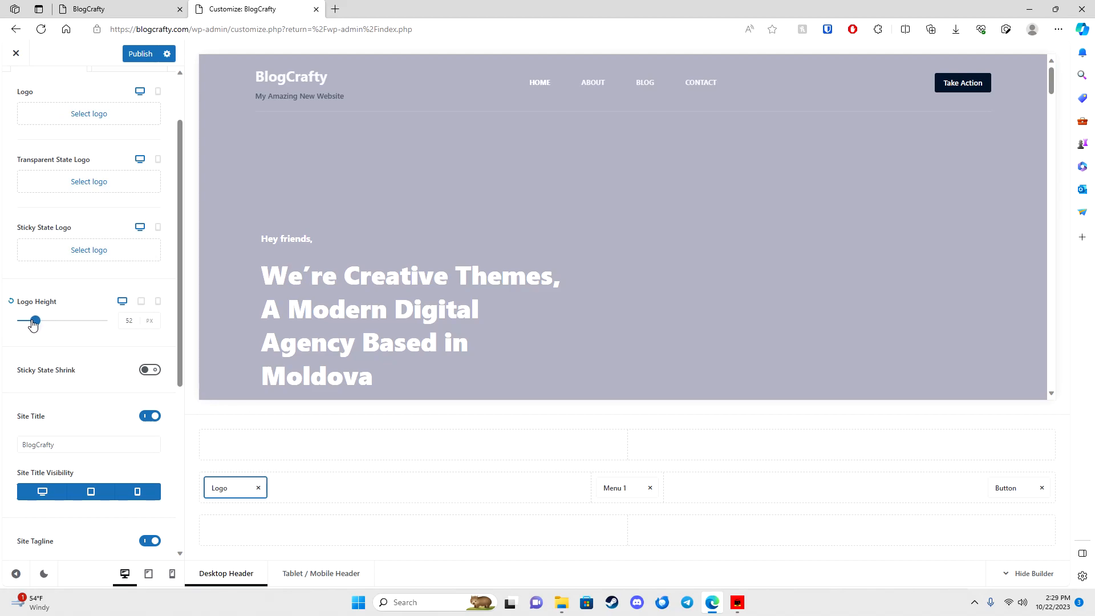
scroll(80, 389, "down", 4)
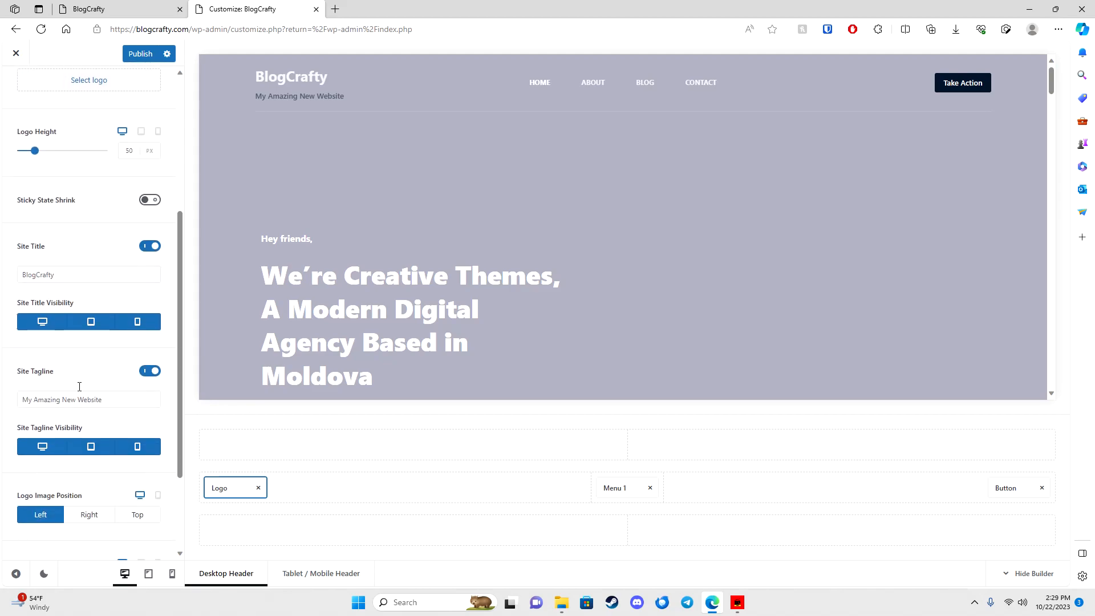
scroll(110, 422, "up", 5)
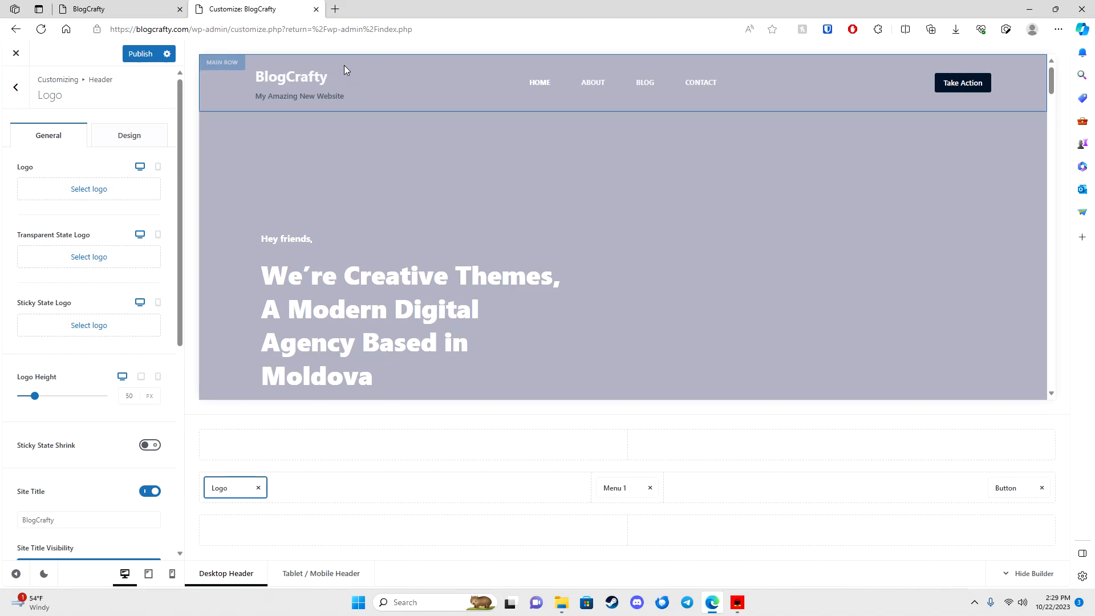
Step: In Logo Design, set the site title hover colour to red and its initial colour to black
left_click(125, 140)
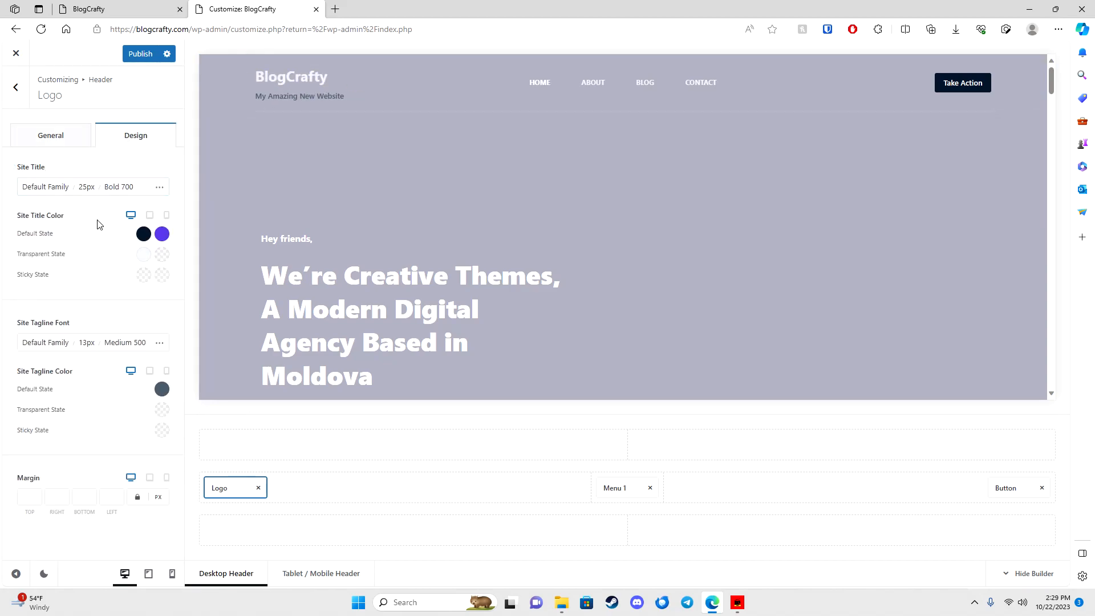
left_click(161, 234)
left_click(118, 317)
left_click(144, 234)
mouse_move(105, 330)
left_mouse_down()
mouse_move(25, 296)
mouse_move(104, 379)
left_mouse_up()
mouse_move(79, 313)
left_mouse_down()
mouse_move(68, 344)
mouse_move(22, 377)
left_mouse_up()
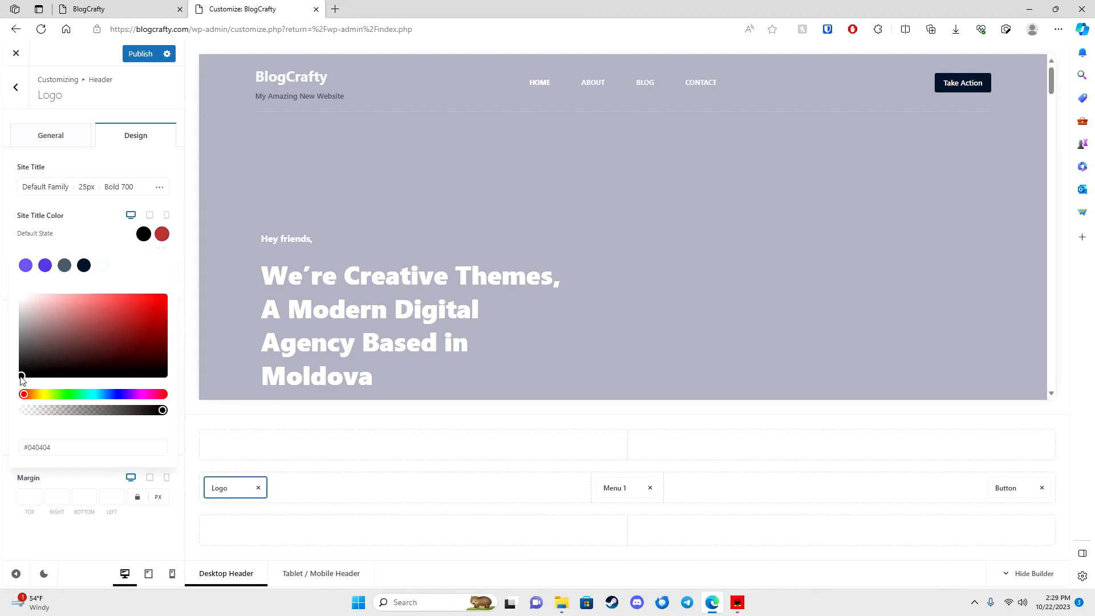
left_click(112, 226)
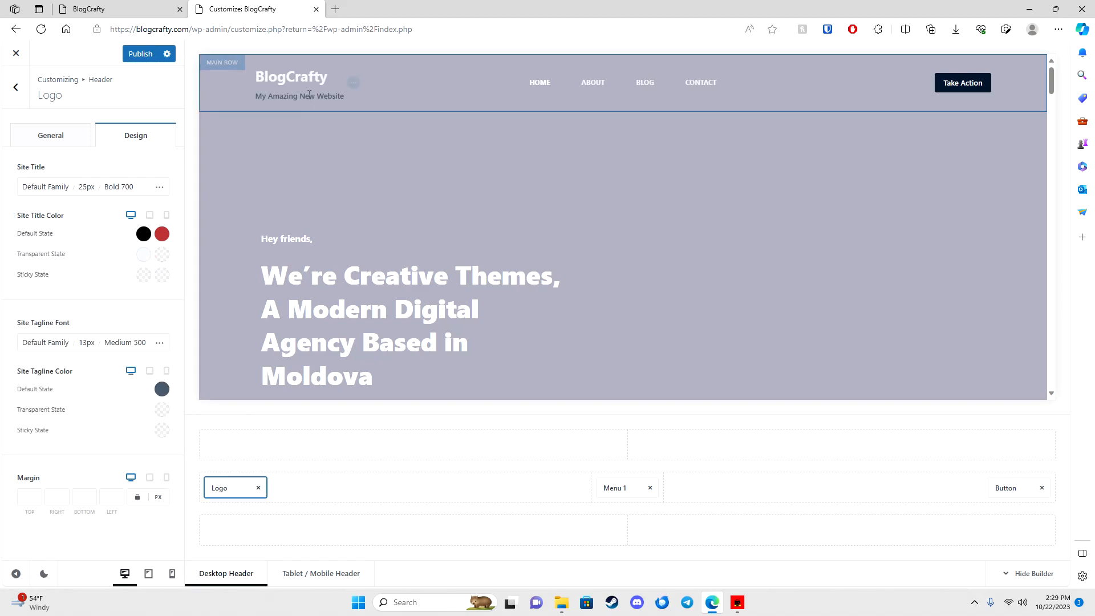
Step: Change the site title hover colour to a dark navy
left_click(160, 235)
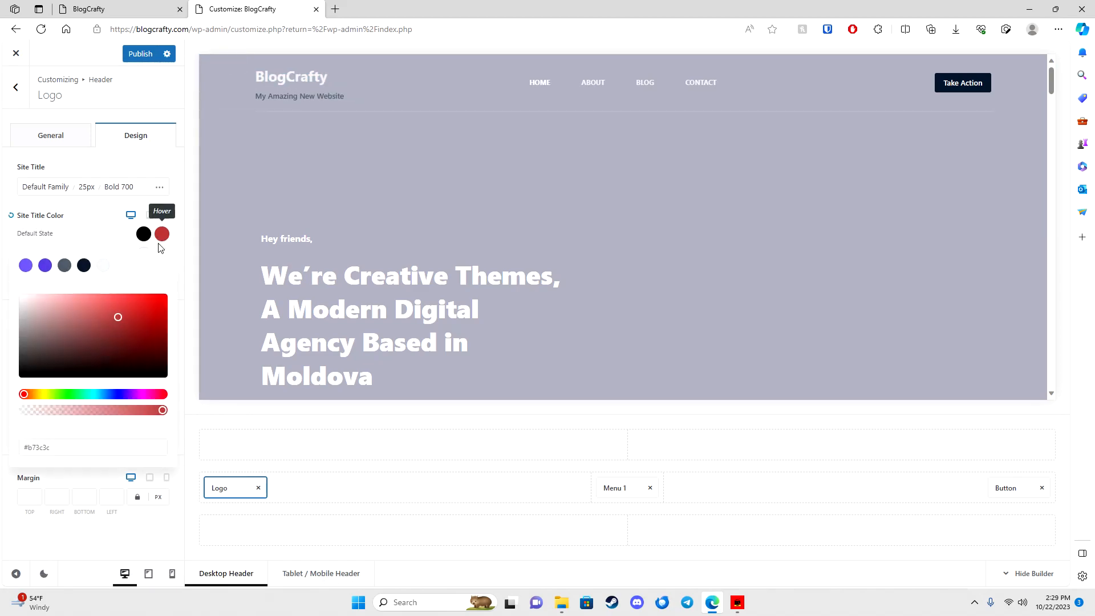
mouse_move(123, 327)
left_mouse_down()
mouse_move(134, 341)
mouse_move(160, 293)
left_mouse_up()
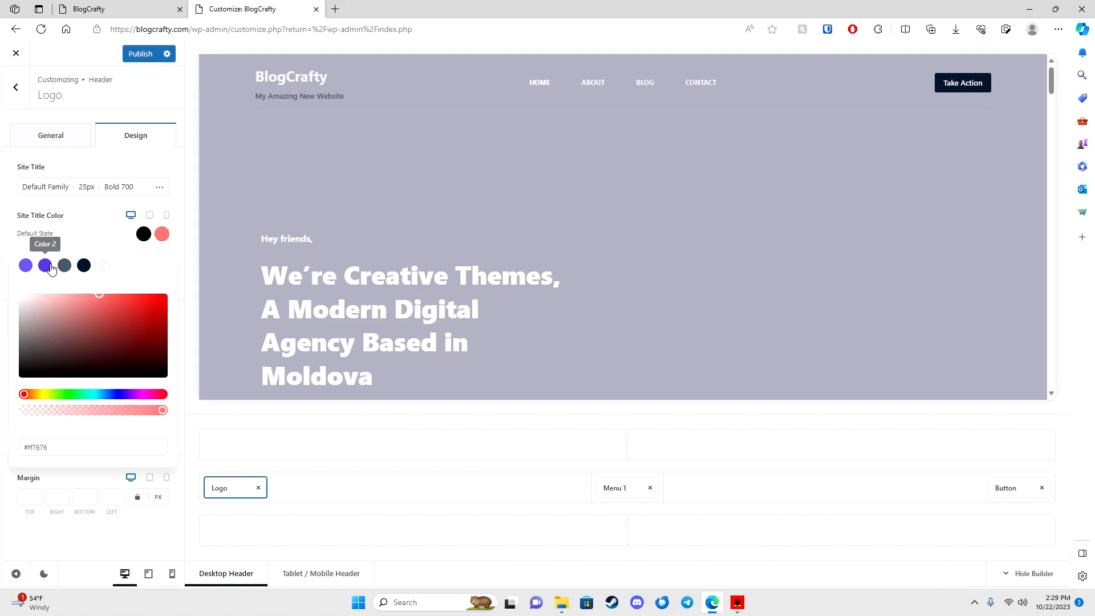
left_click_drag(78, 394, 113, 400)
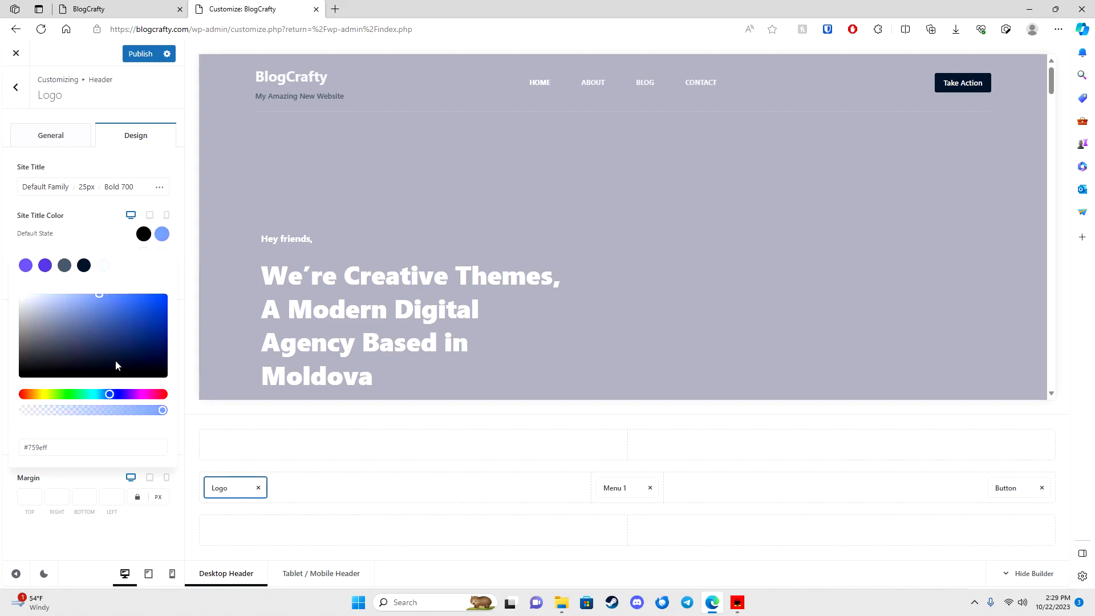
left_click(142, 295)
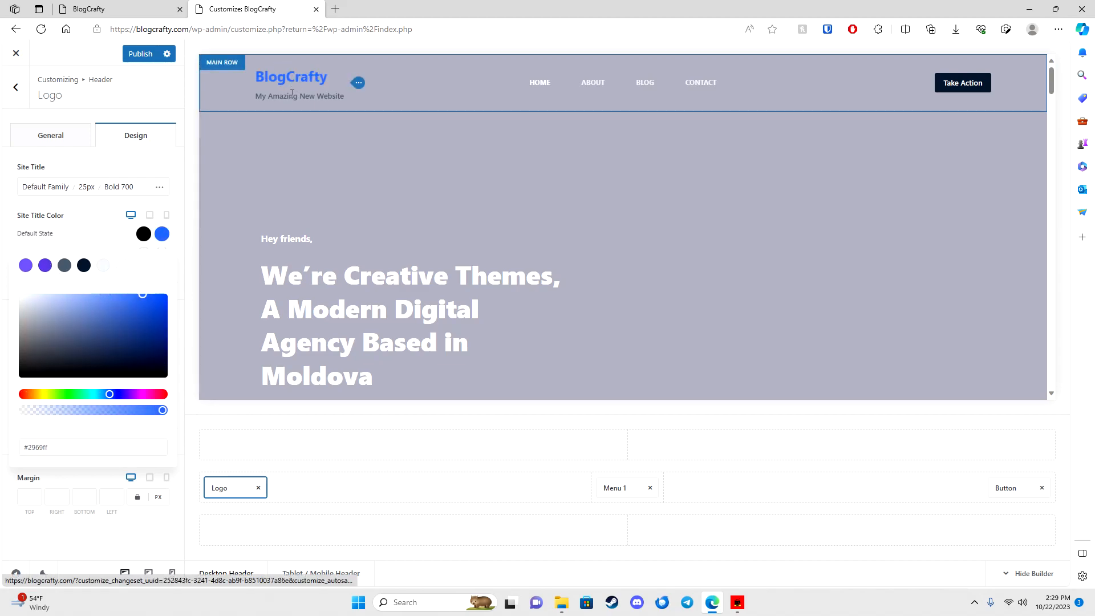
left_click(101, 297)
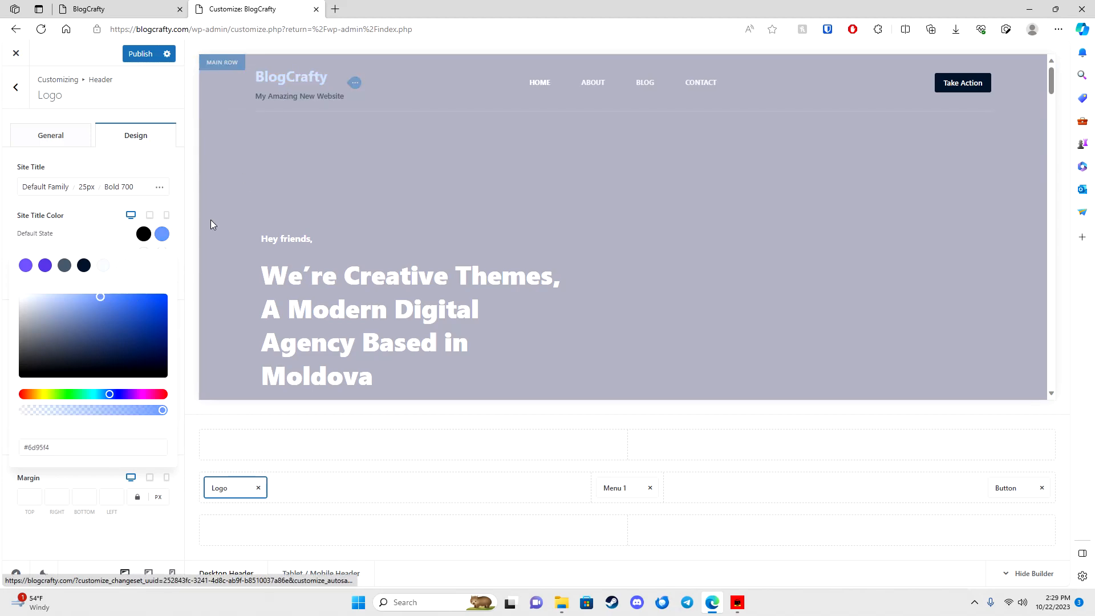
left_click(154, 360)
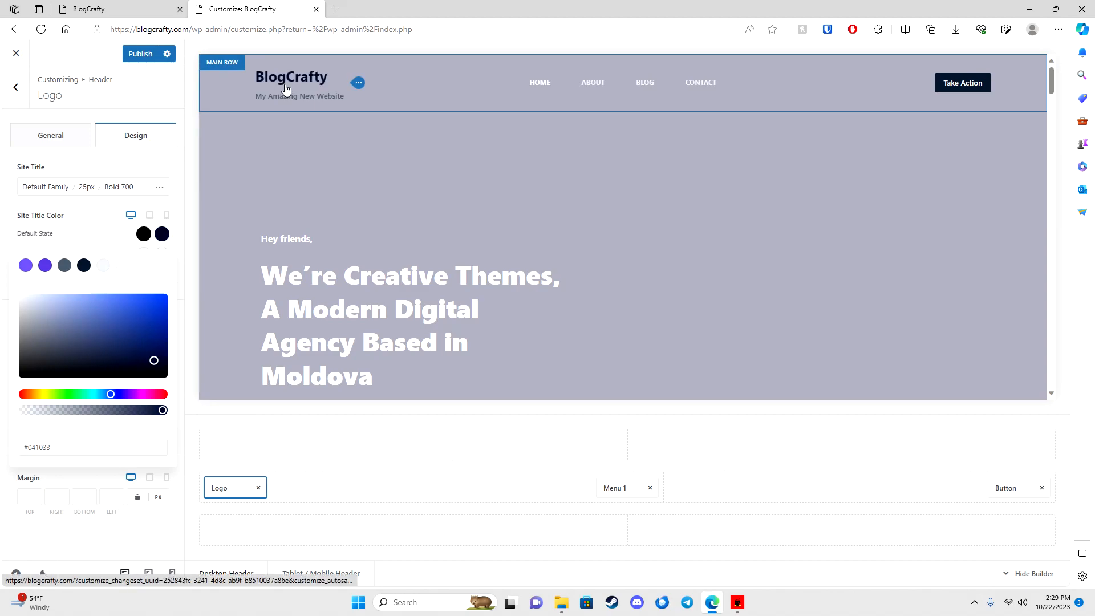
left_click(94, 217)
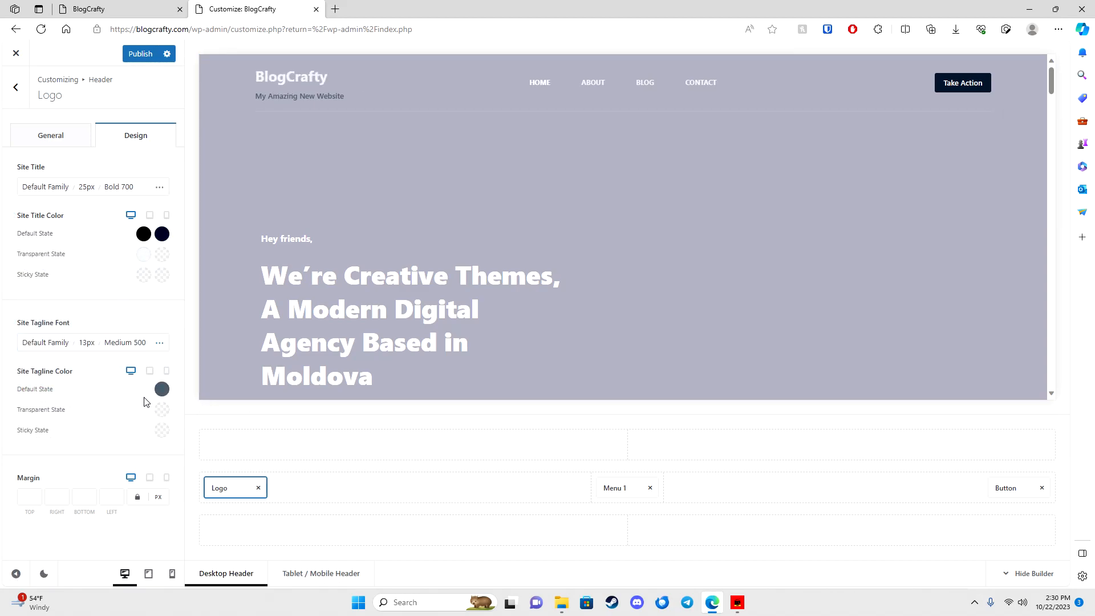
Step: Set the site title default colour to near-black after briefly trying light grey
left_click(143, 235)
left_click_drag(51, 322, 7, 301)
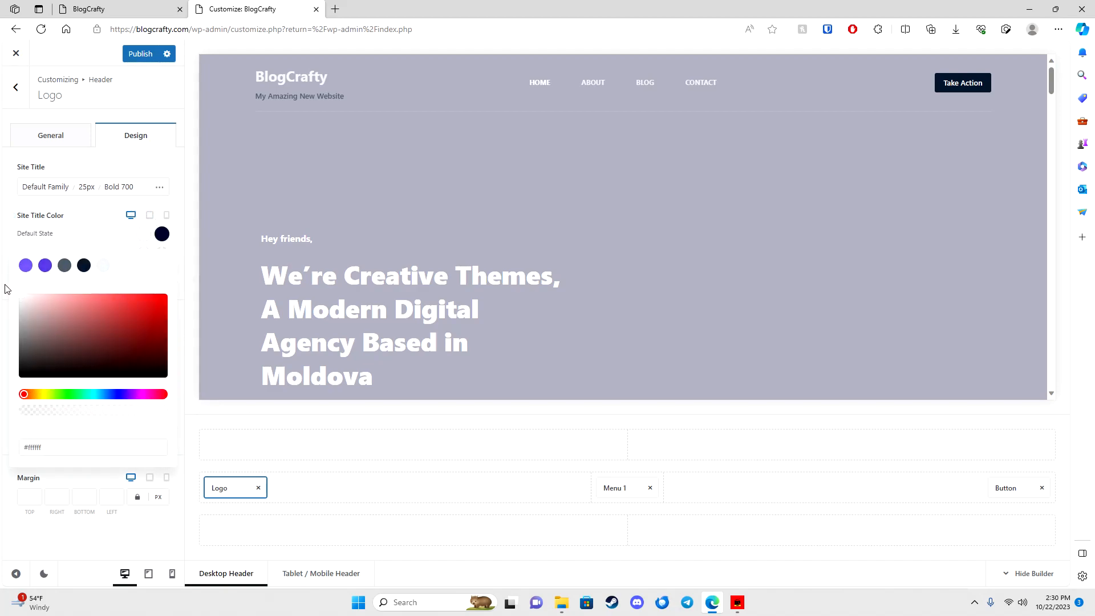
left_click(91, 229)
left_click(142, 235)
left_click_drag(141, 358, 146, 384)
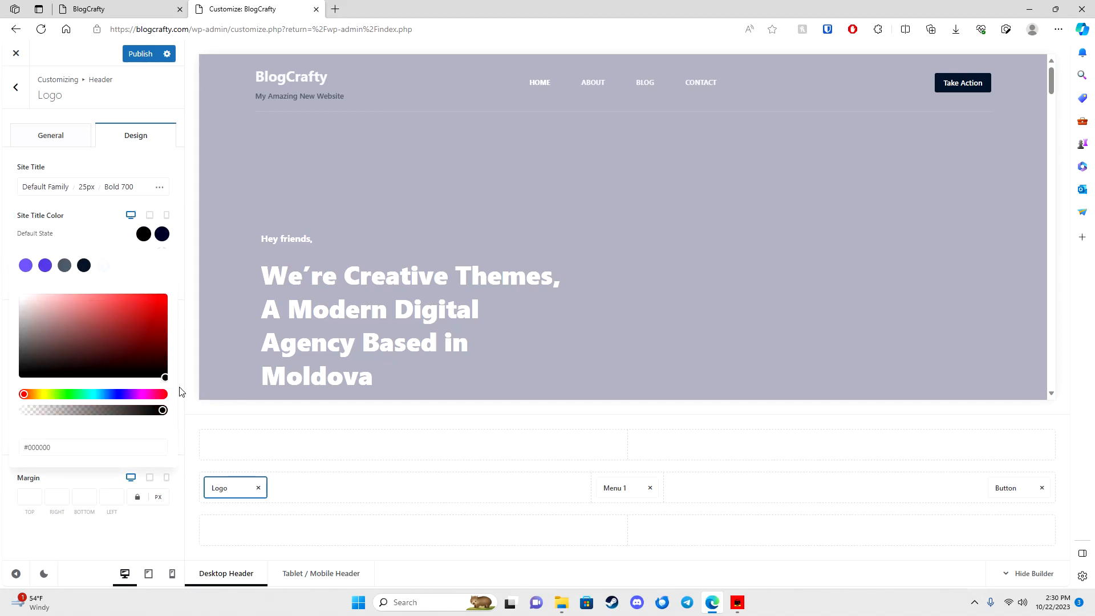
left_click(113, 238)
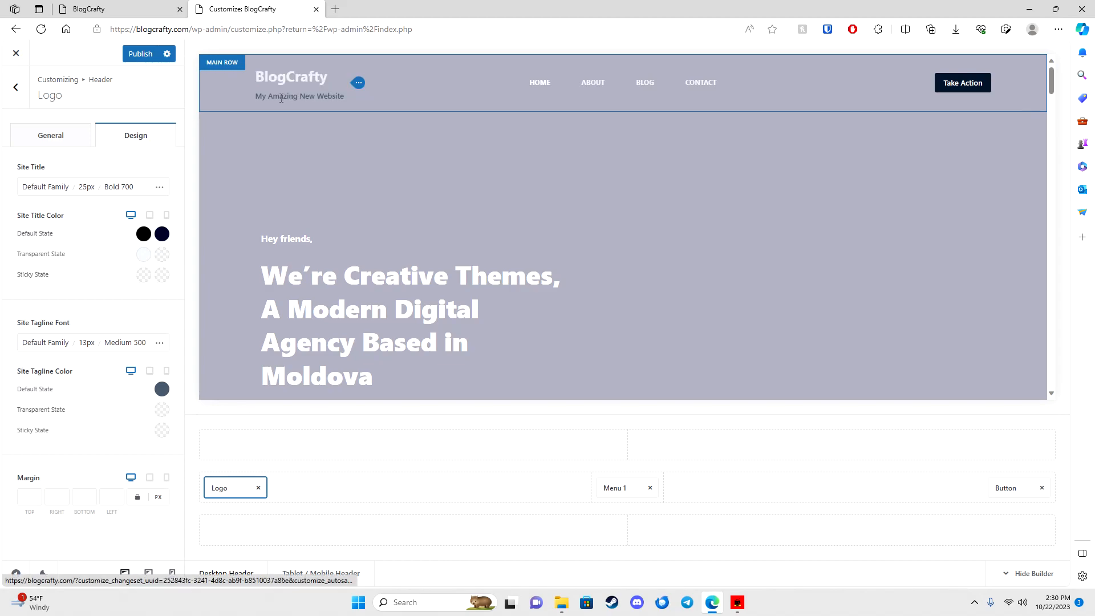
Step: Keep the tagline default colour white and make the title's transparent-state colour black
left_click(162, 389)
left_click(22, 203)
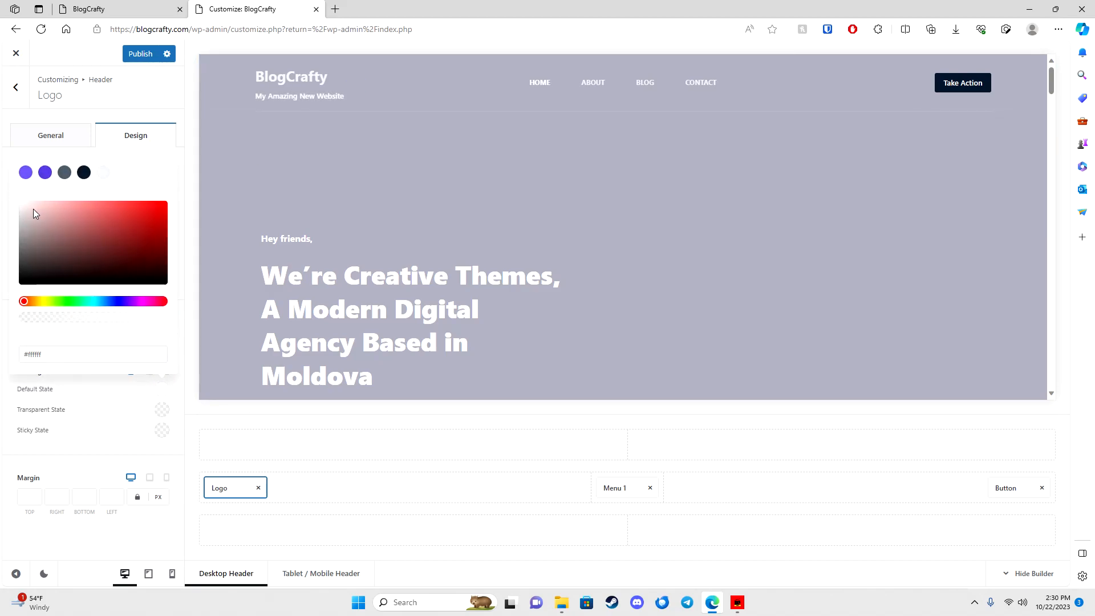
left_click(44, 172)
left_click(25, 173)
left_click(160, 270)
left_click_drag(160, 271, 153, 280)
left_click_drag(58, 256, 10, 203)
left_click(7, 203)
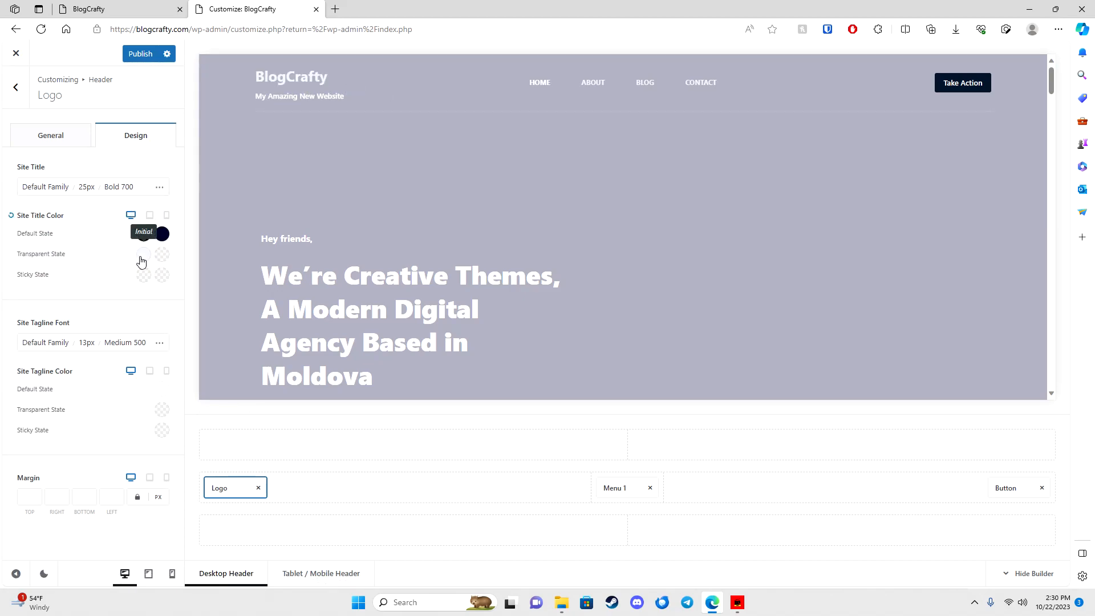
left_click(143, 256)
left_click_drag(86, 348, 40, 402)
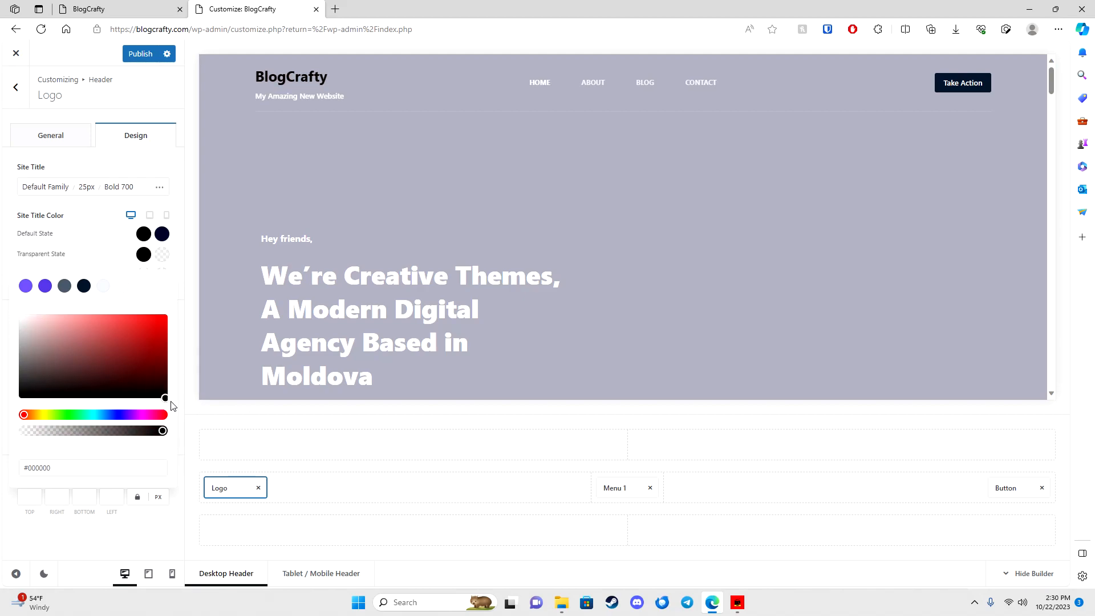
Step: Try many site title typefaces, from Arial through ABeeZee, then reset it to Default
left_click(46, 188)
left_click(76, 322)
left_click(77, 361)
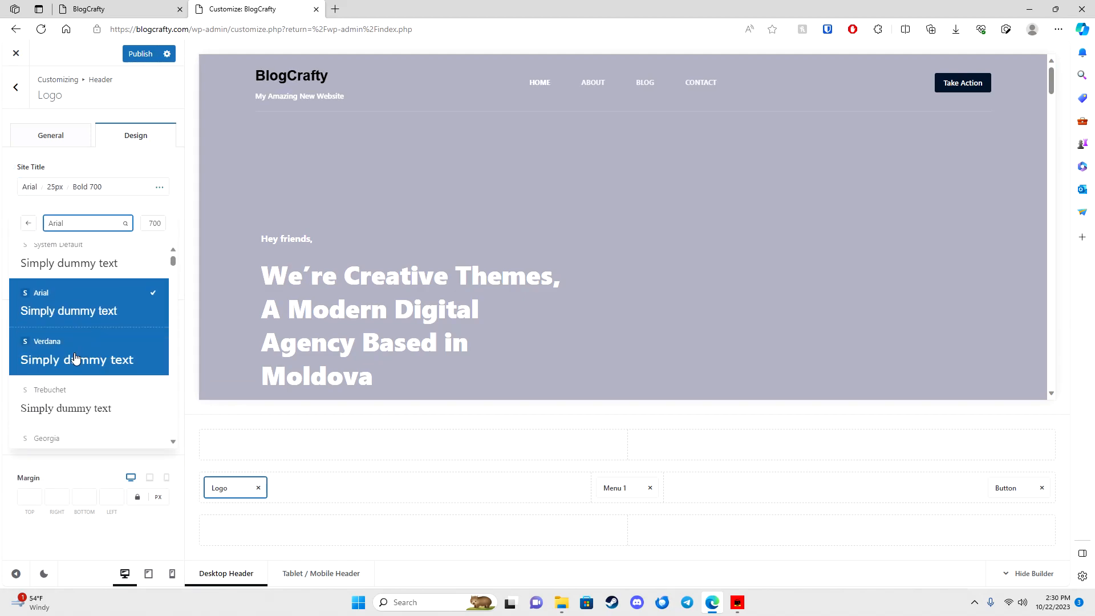
left_click(77, 362)
left_click(78, 332)
left_click(80, 378)
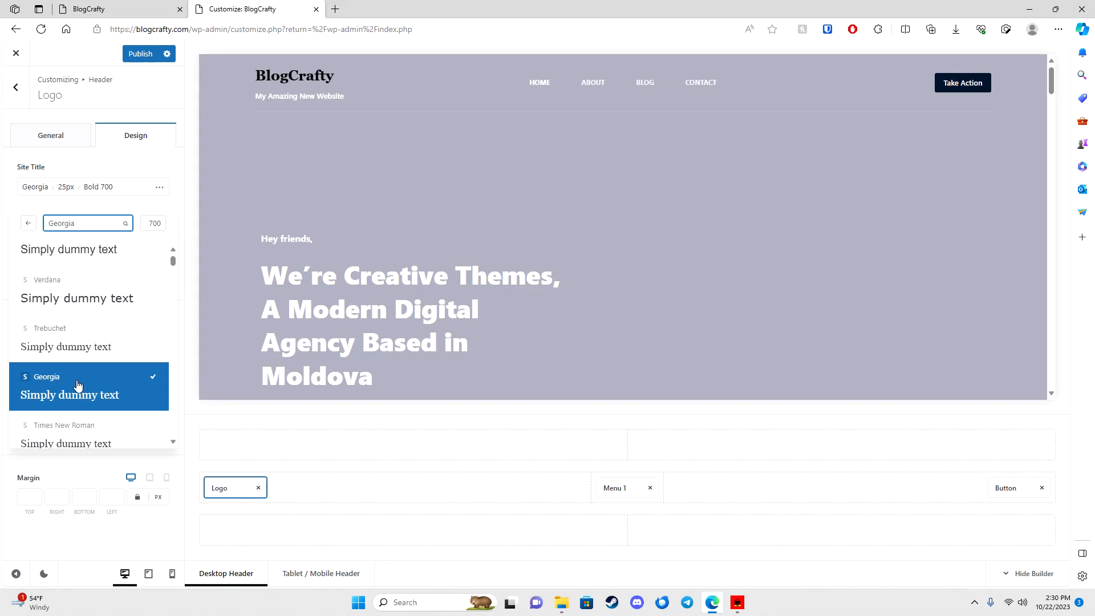
left_click(79, 358)
left_click(79, 393)
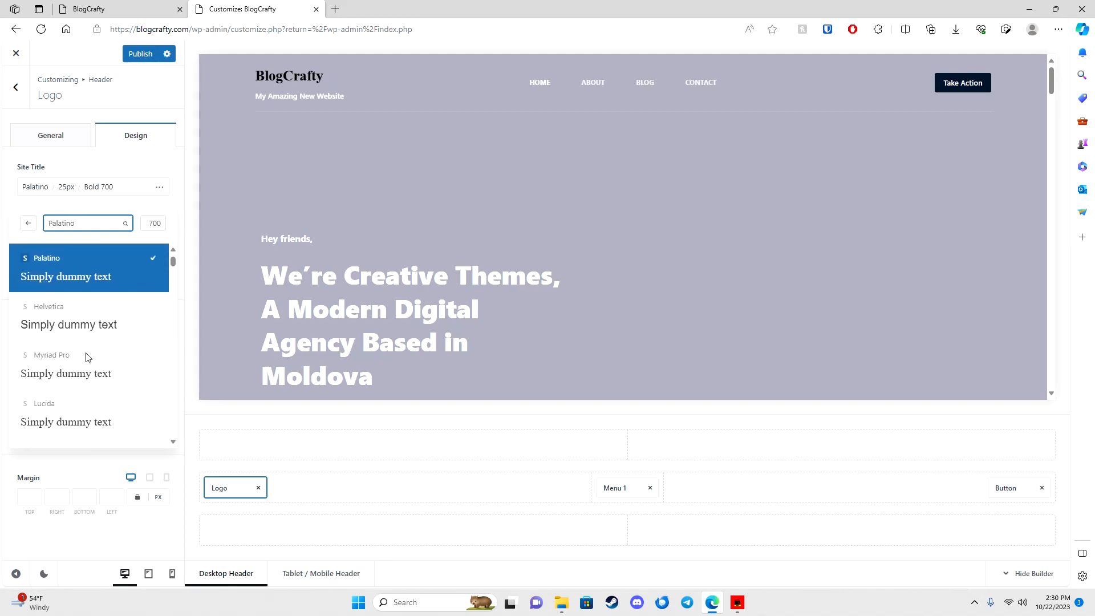
left_click(85, 356)
left_click(85, 326)
left_click(84, 342)
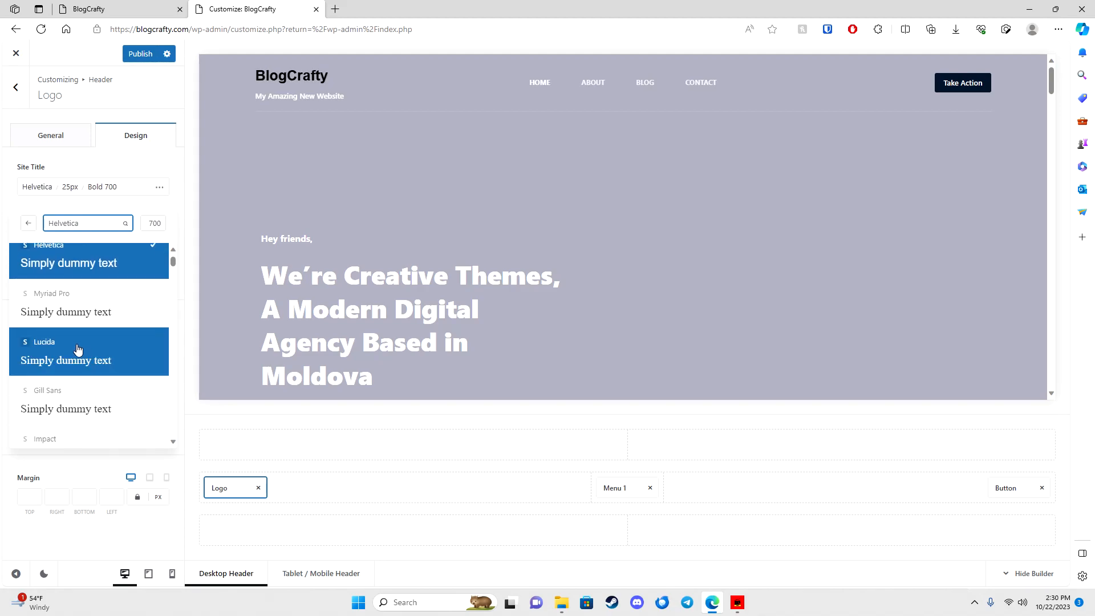
left_click(83, 342)
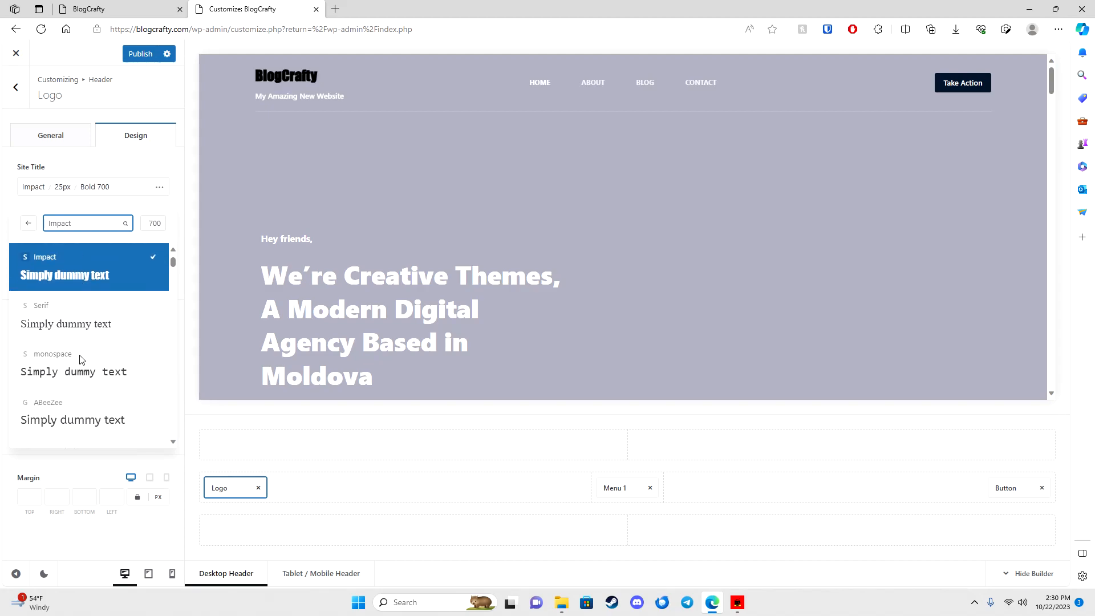
left_click(88, 320)
left_click(83, 365)
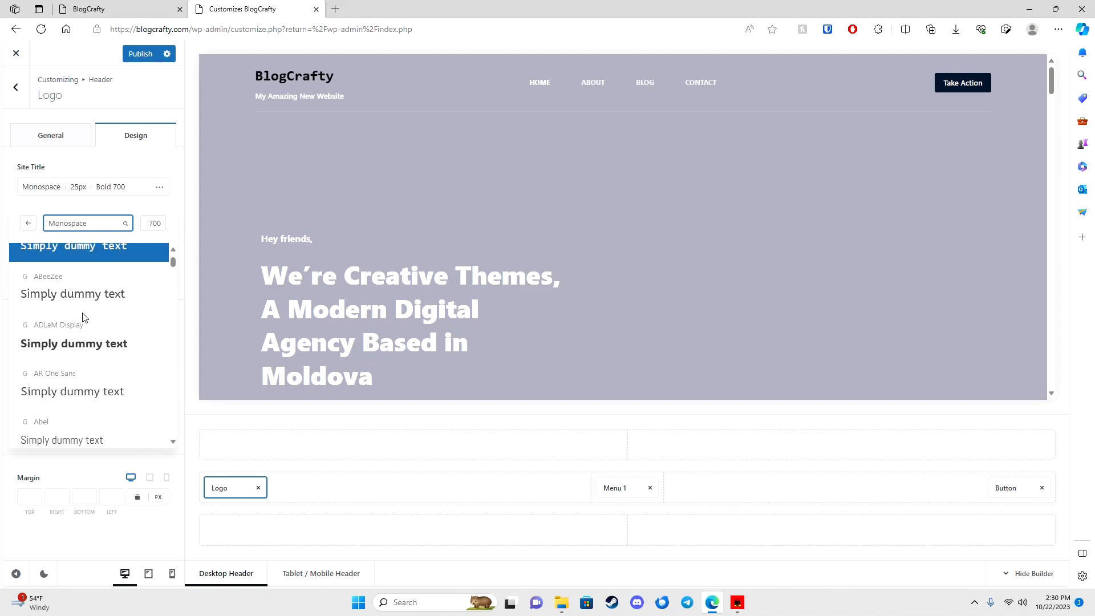
left_click(80, 289)
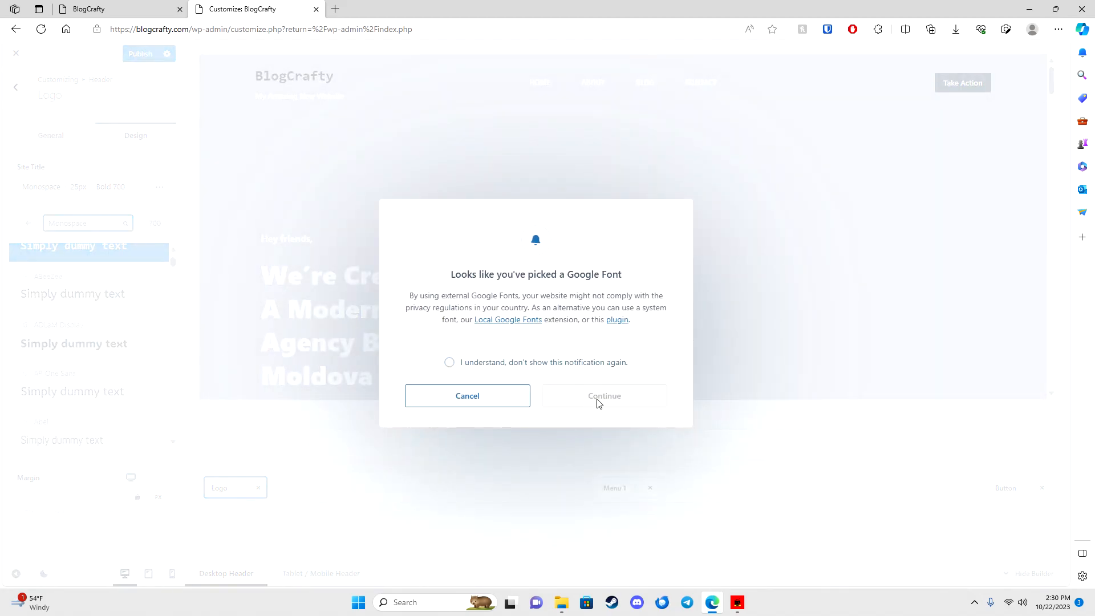
left_click(508, 401)
scroll(141, 328, "up", 10)
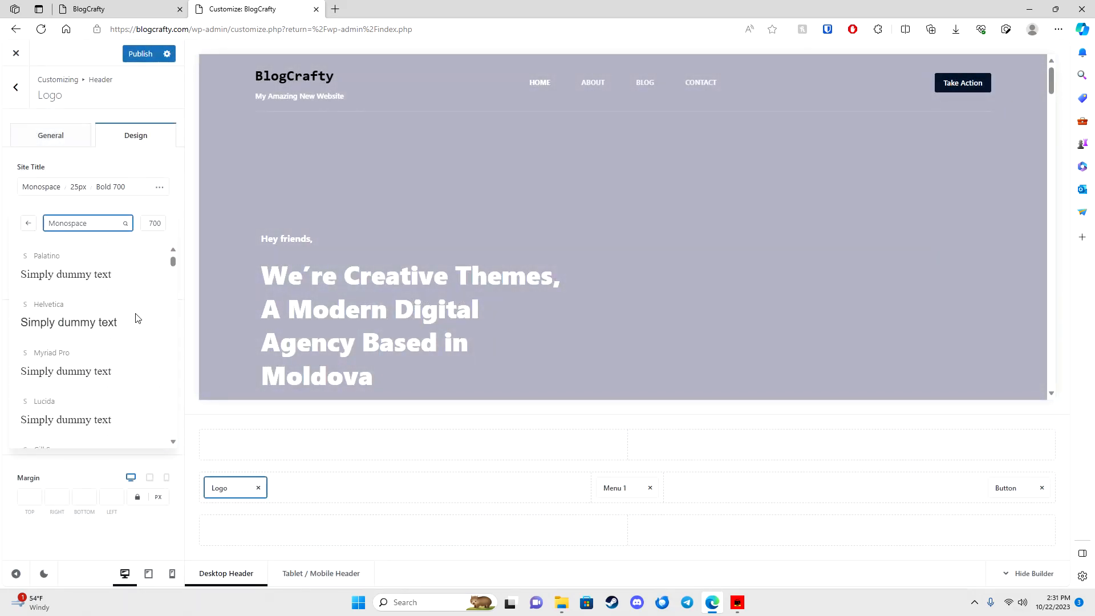
left_click(98, 285)
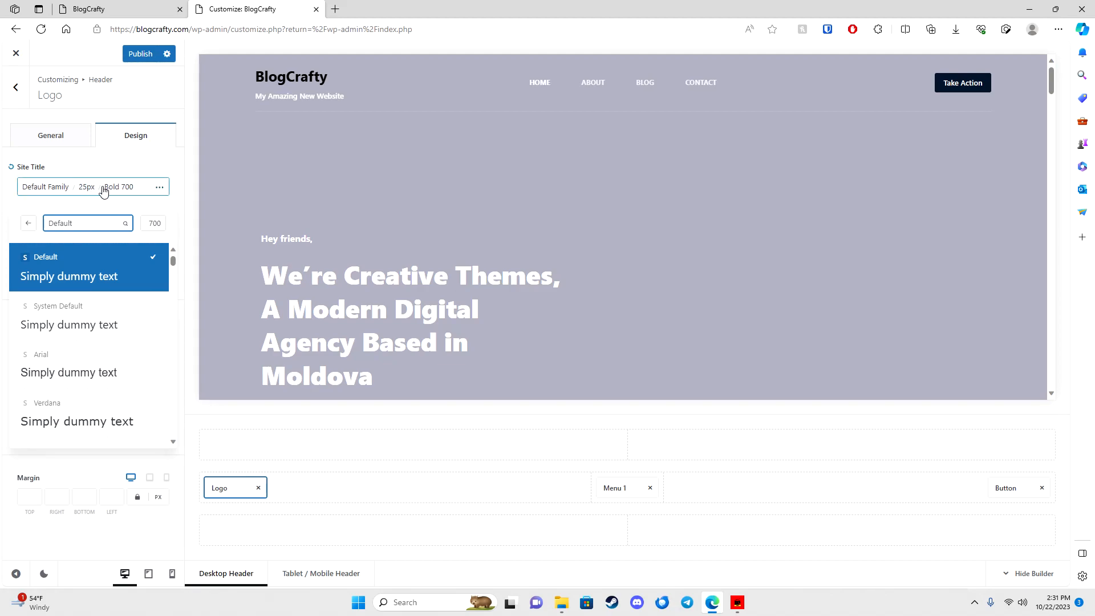
Step: Enlarge the site title to 37px and set its font to Arial
left_click(87, 187)
left_click_drag(37, 282, 40, 282)
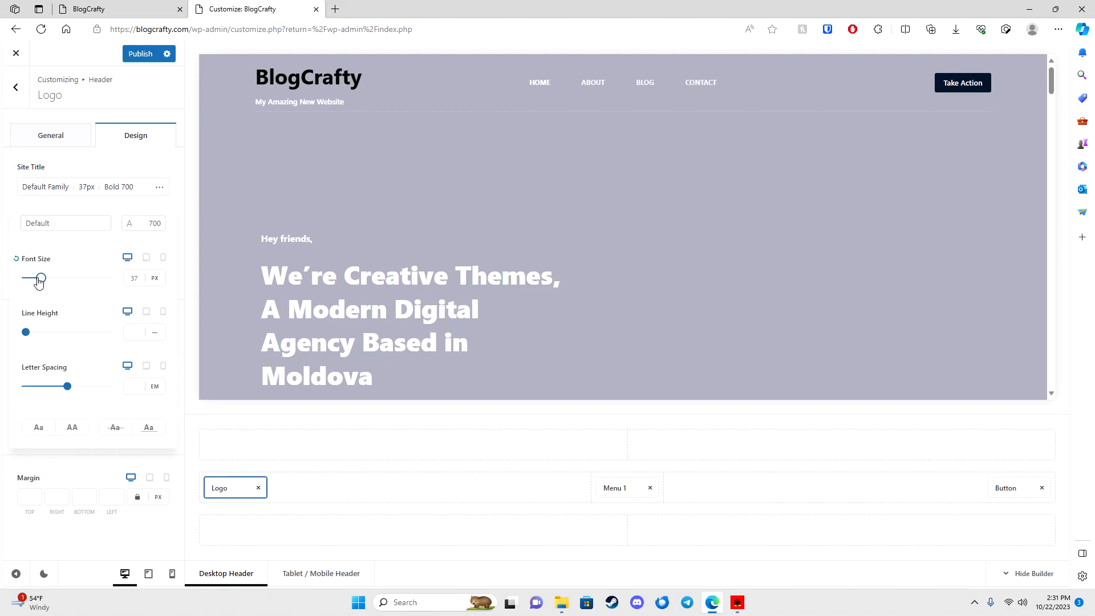
left_click(54, 187)
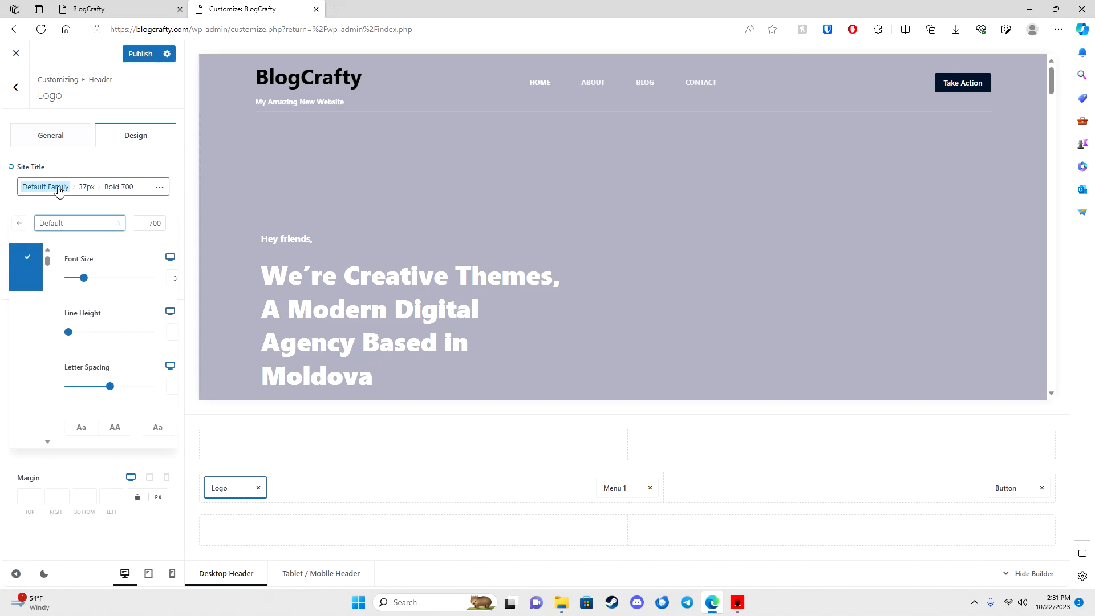
left_click(67, 322)
left_click(69, 355)
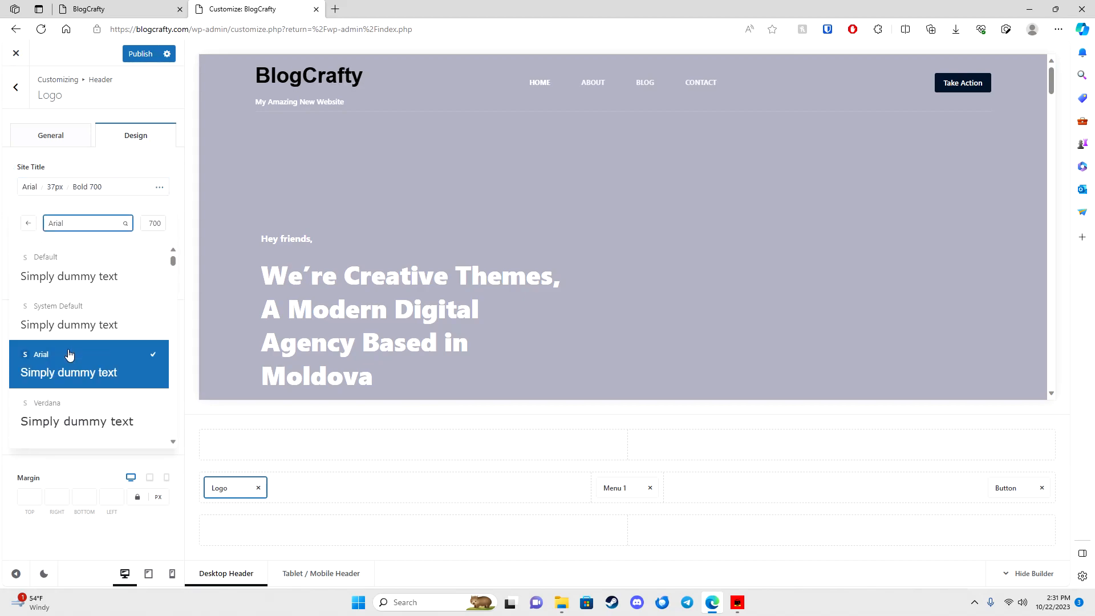
Step: Set the site title's sticky-state colour to black (#000000)
left_click(130, 172)
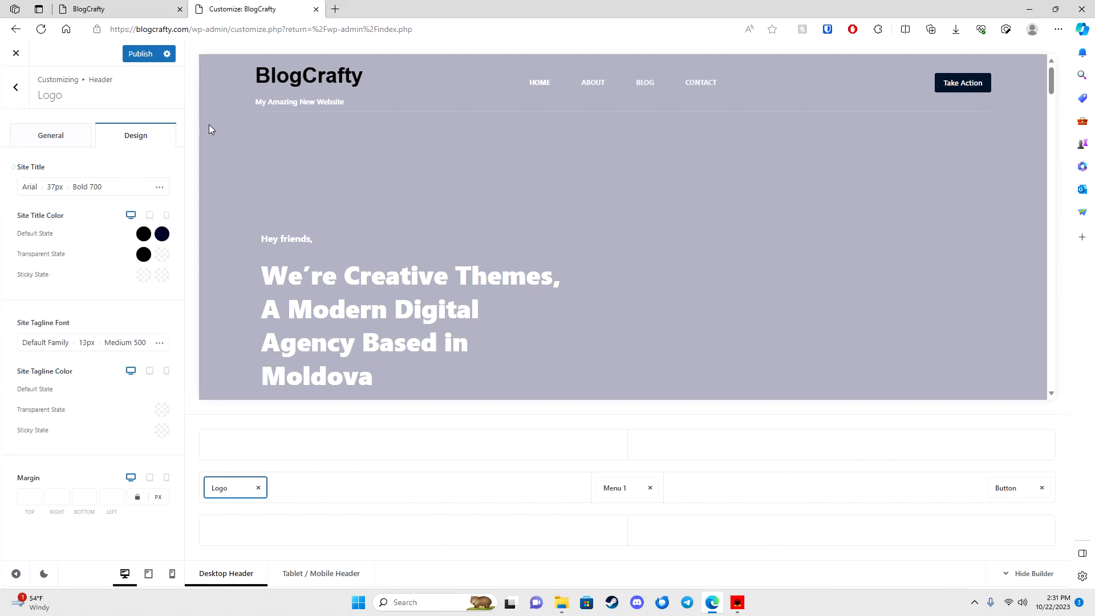
scroll(399, 237, "down", 3)
scroll(399, 233, "up", 2)
left_click(143, 276)
left_click(108, 277)
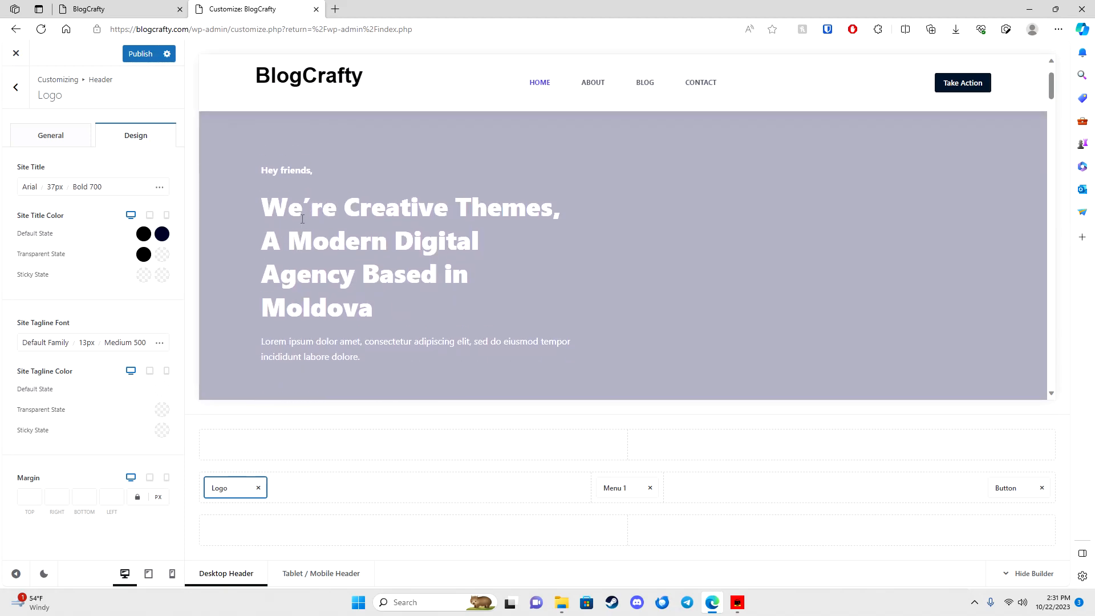
left_click(138, 278)
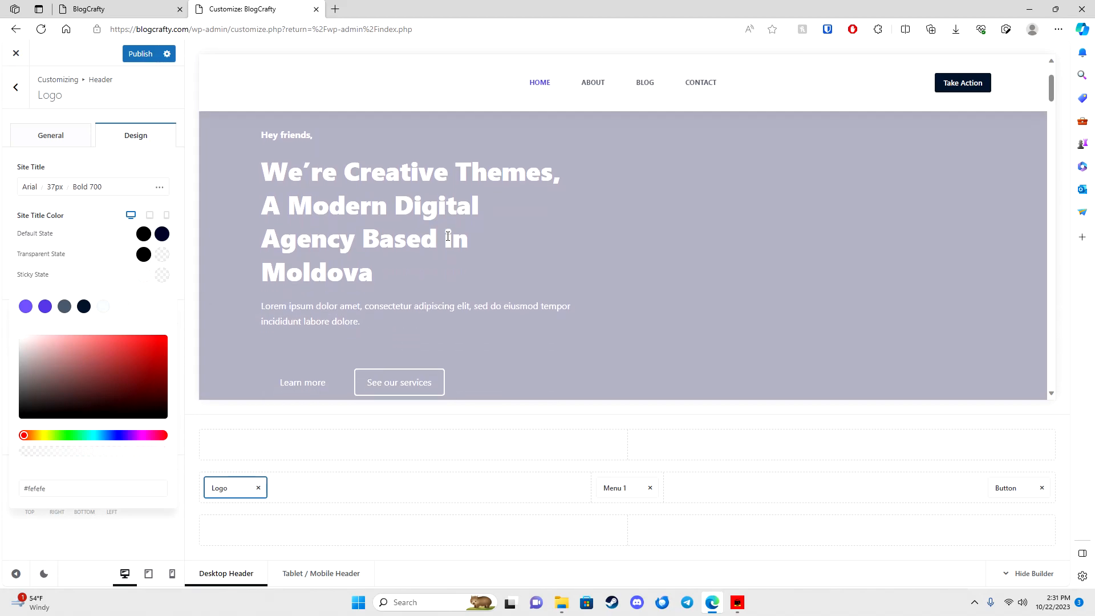
left_click(139, 277)
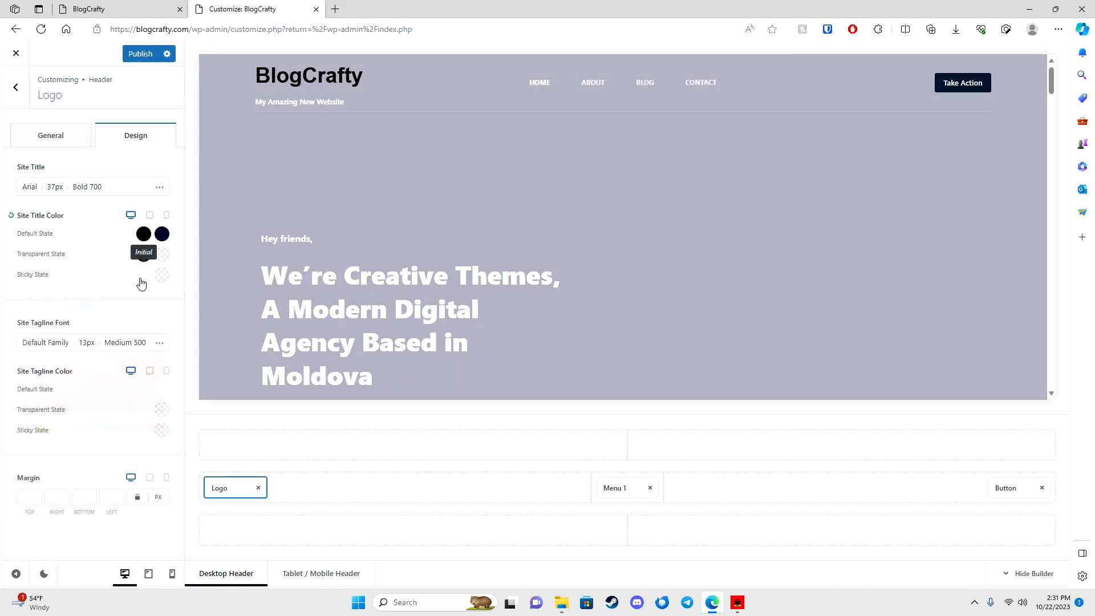
left_click(139, 279)
left_click_drag(95, 348, 161, 424)
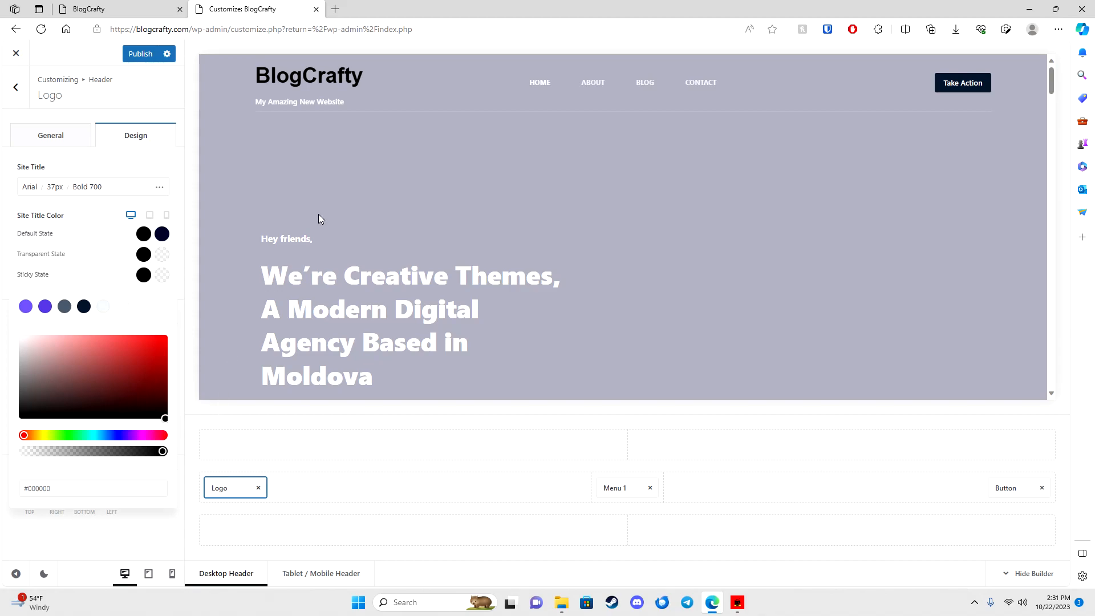
scroll(319, 218, "down", 3)
scroll(314, 219, "up", 1)
left_click(75, 269)
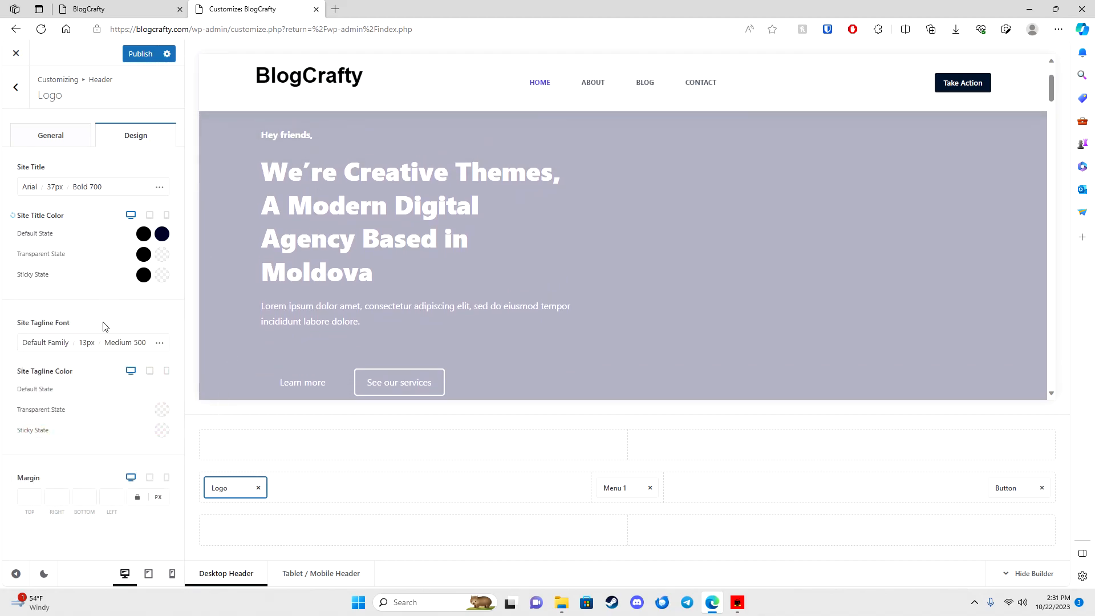
Step: Make the tagline black in both sticky and default states, then return to the Header settings
left_click(162, 431)
left_click_drag(61, 311, 169, 332)
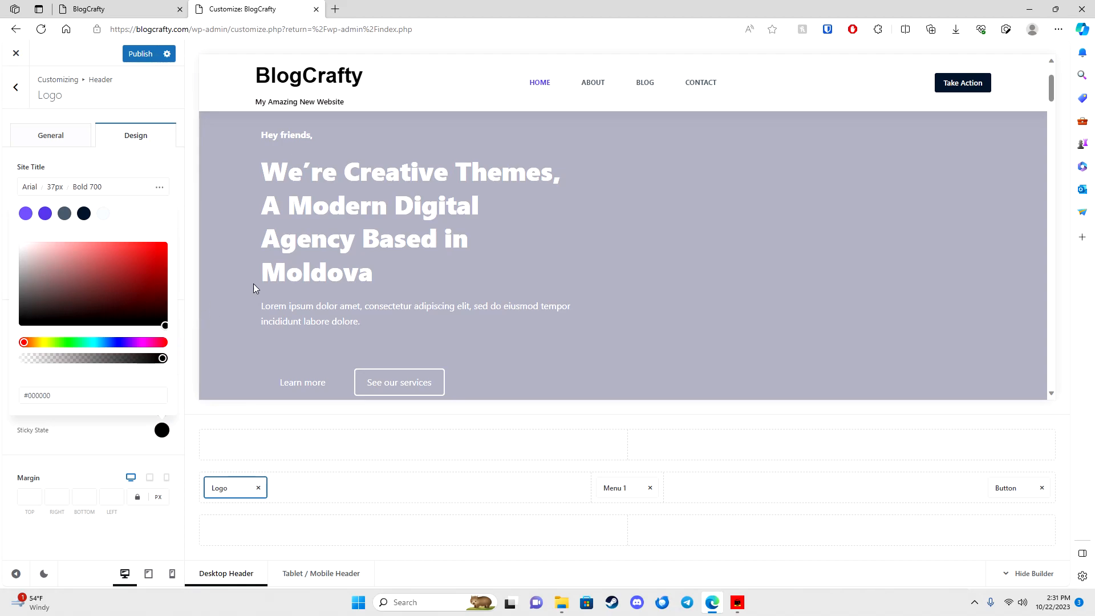
scroll(255, 284, "down", 3)
left_click(169, 178)
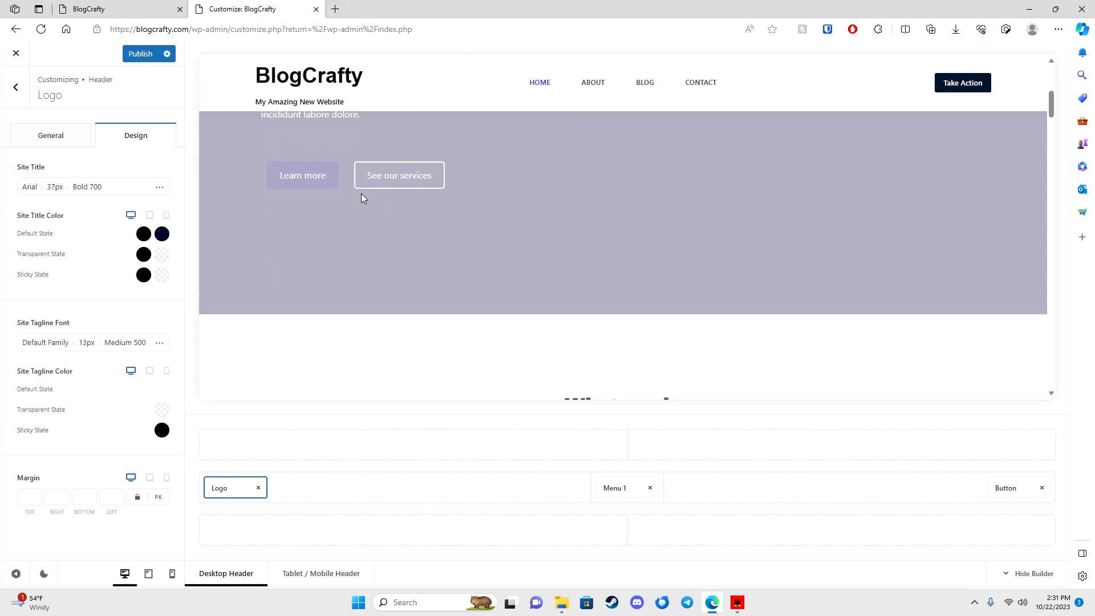
scroll(363, 198, "up", 5)
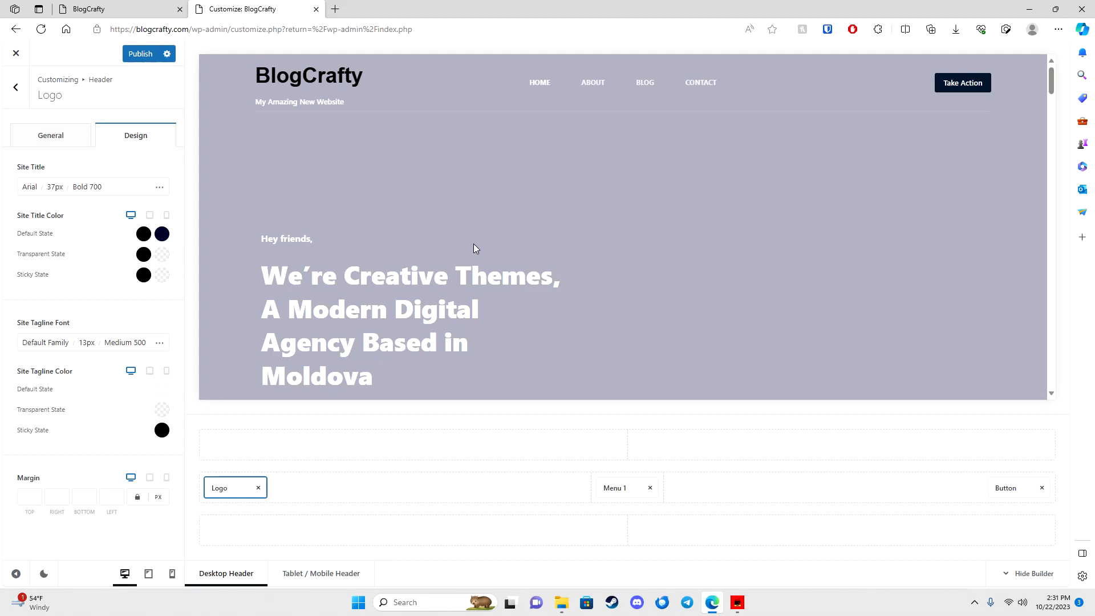
left_click(168, 392)
left_click_drag(134, 277, 190, 294)
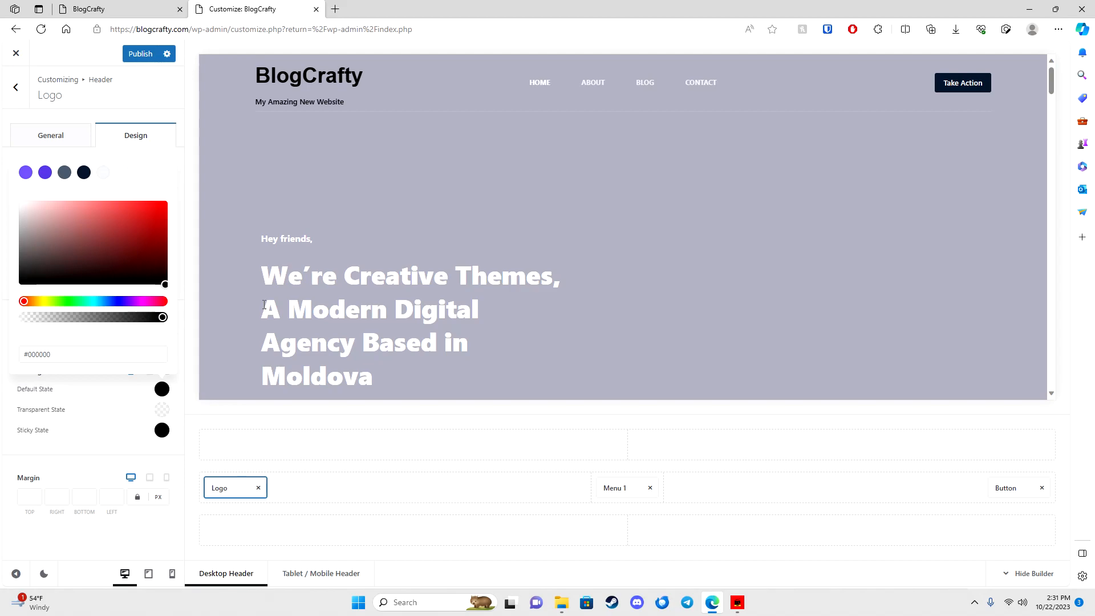
scroll(340, 231, "down", 2)
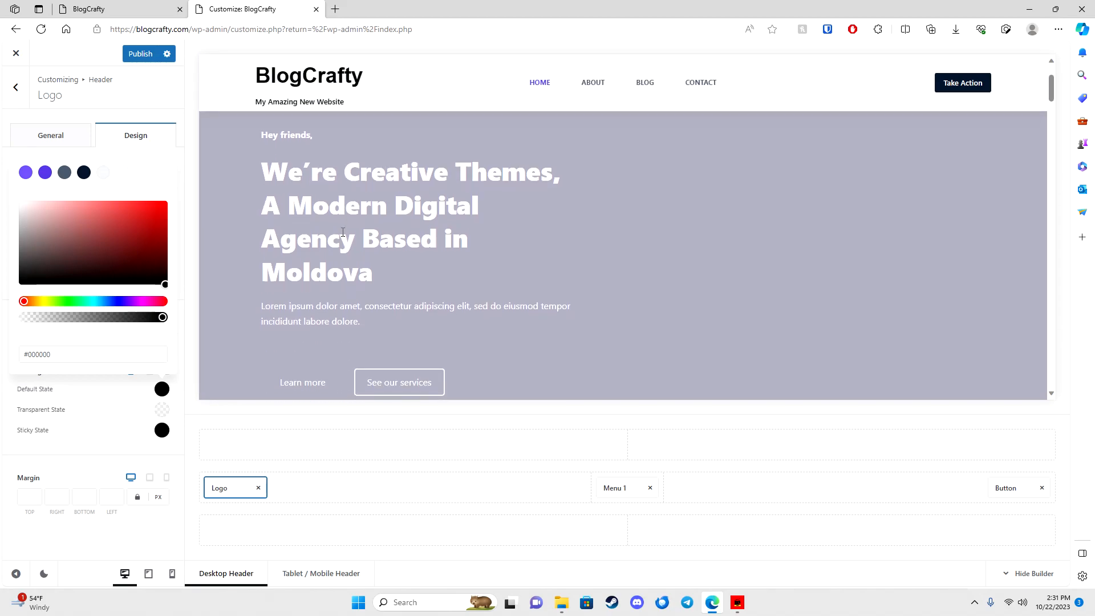
scroll(346, 235, "up", 2)
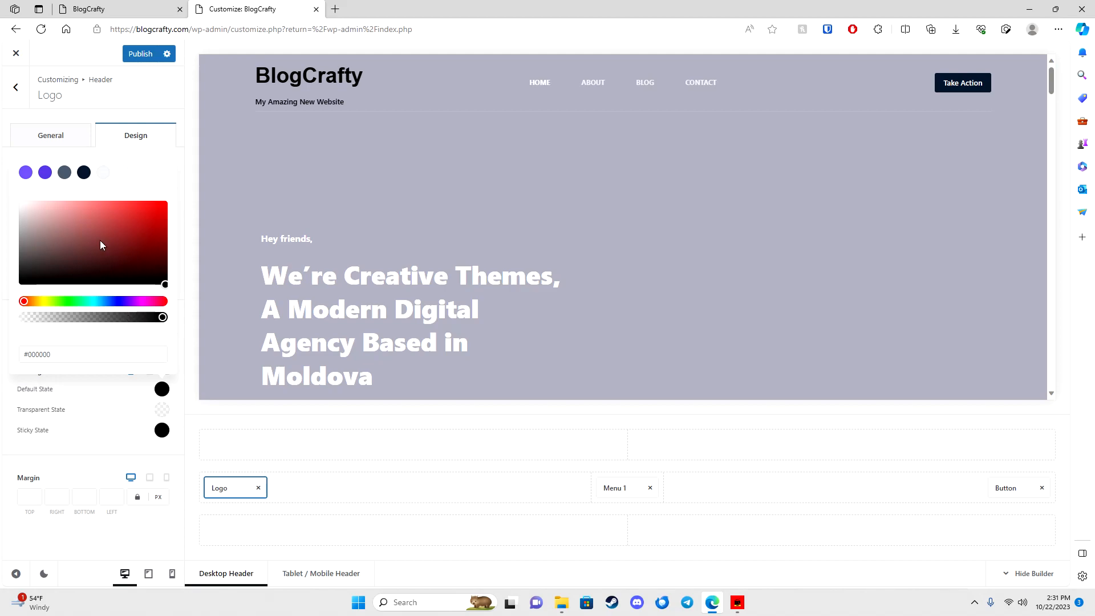
left_click(23, 92)
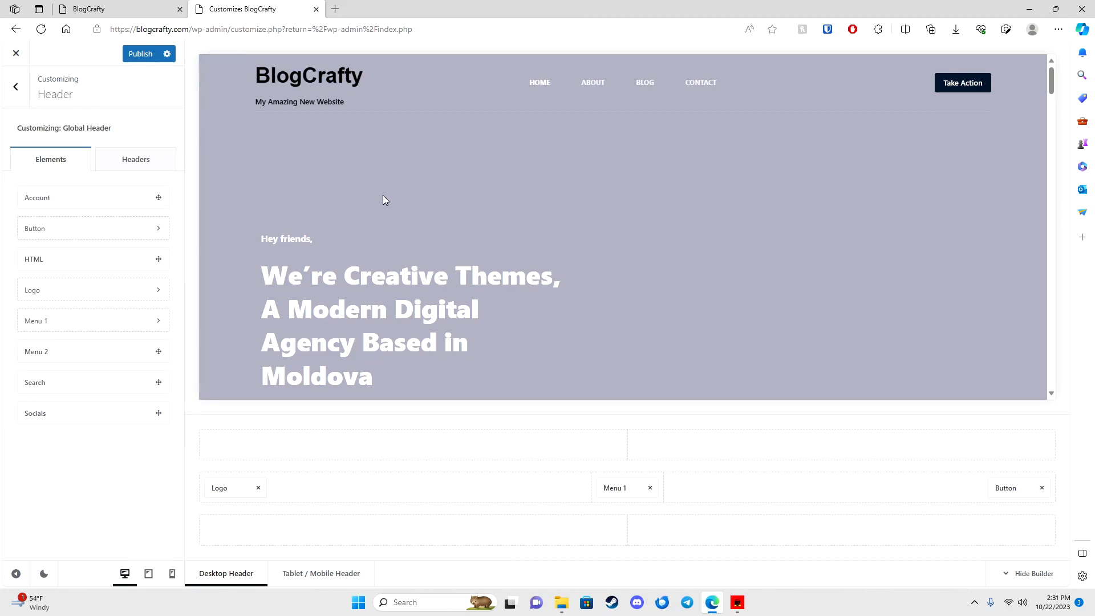
Step: Open Menu 1's settings, keep the Default menu, and try Stretch Menu before turning it off
left_click(619, 488)
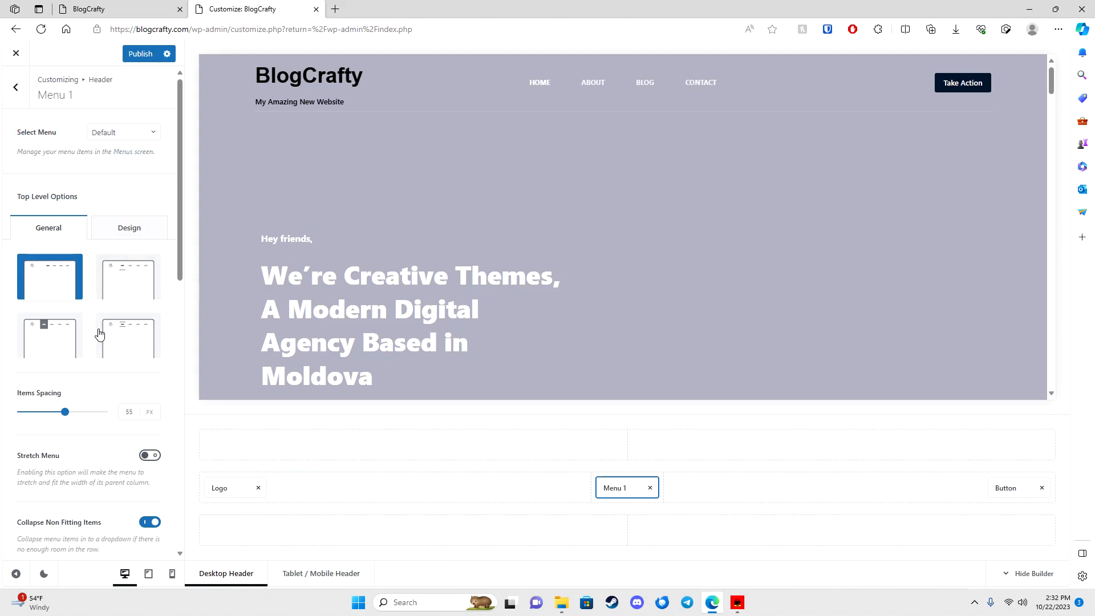
scroll(98, 324, "down", 6)
scroll(100, 334, "up", 6)
left_click(113, 133)
left_click(80, 129)
scroll(83, 273, "down", 8)
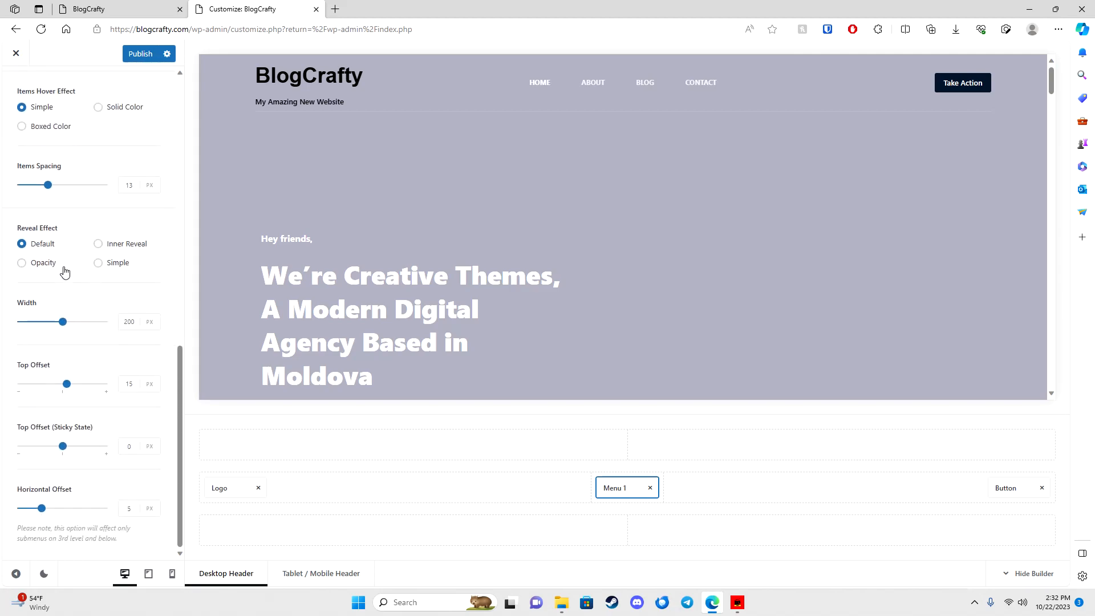
scroll(73, 207, "up", 6)
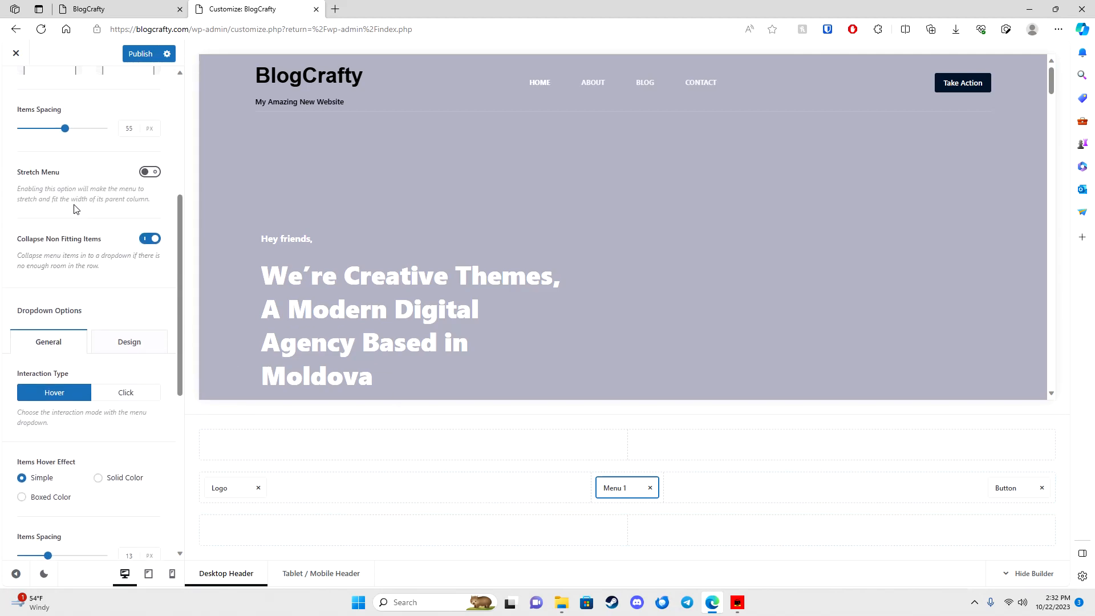
left_click(151, 172)
left_click(151, 172)
Step: Give Menu 1 the Type 2 underlined active-item style and show its Design settings
scroll(91, 222, "up", 4)
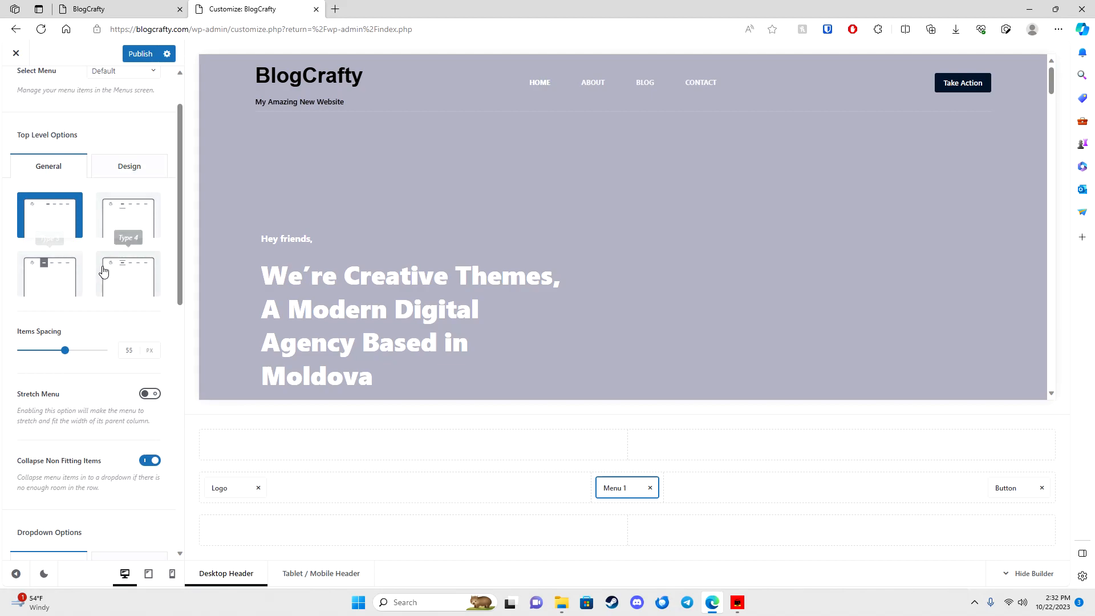
left_click(75, 279)
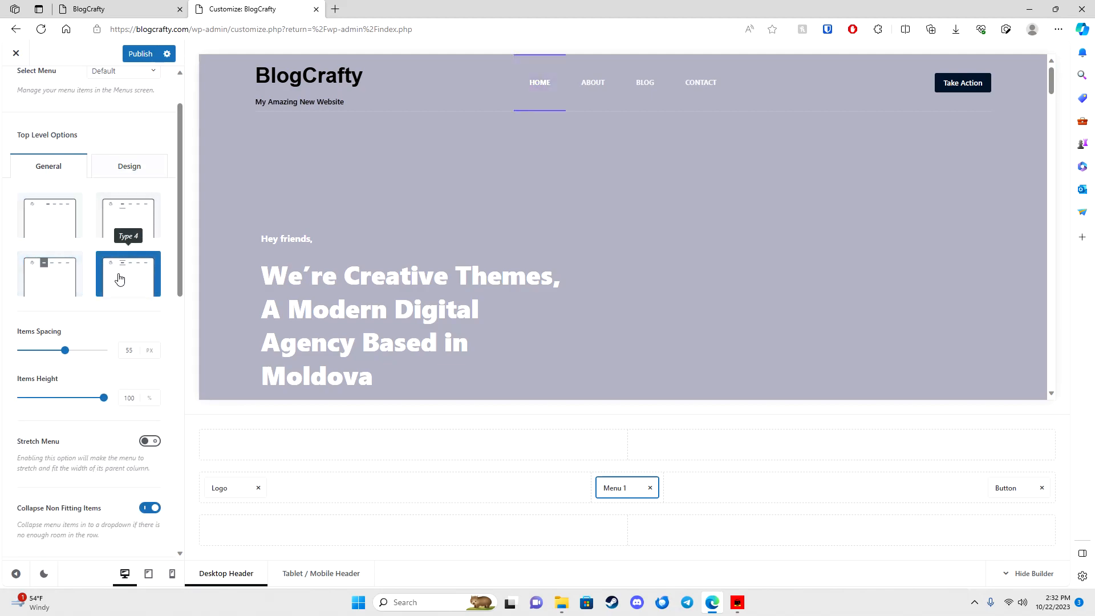
left_click(126, 225)
left_click(40, 224)
left_click(125, 221)
scroll(115, 169, "up", 2)
left_click(149, 232)
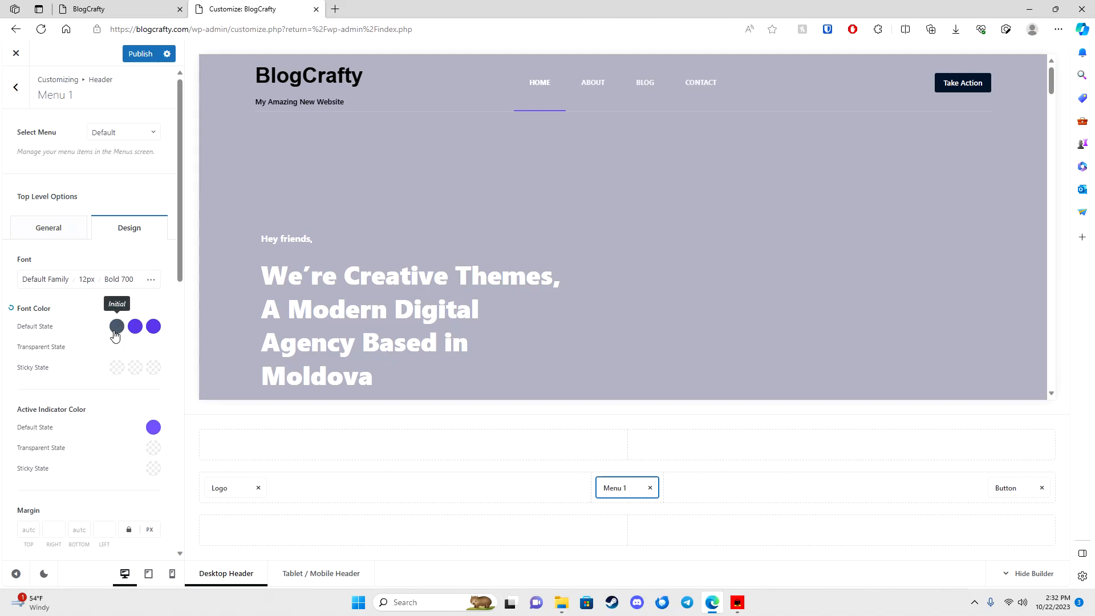
Step: Try several font colours for the active menu item, then reset it to its initial value
left_click(152, 327)
left_click_drag(114, 415, 21, 390)
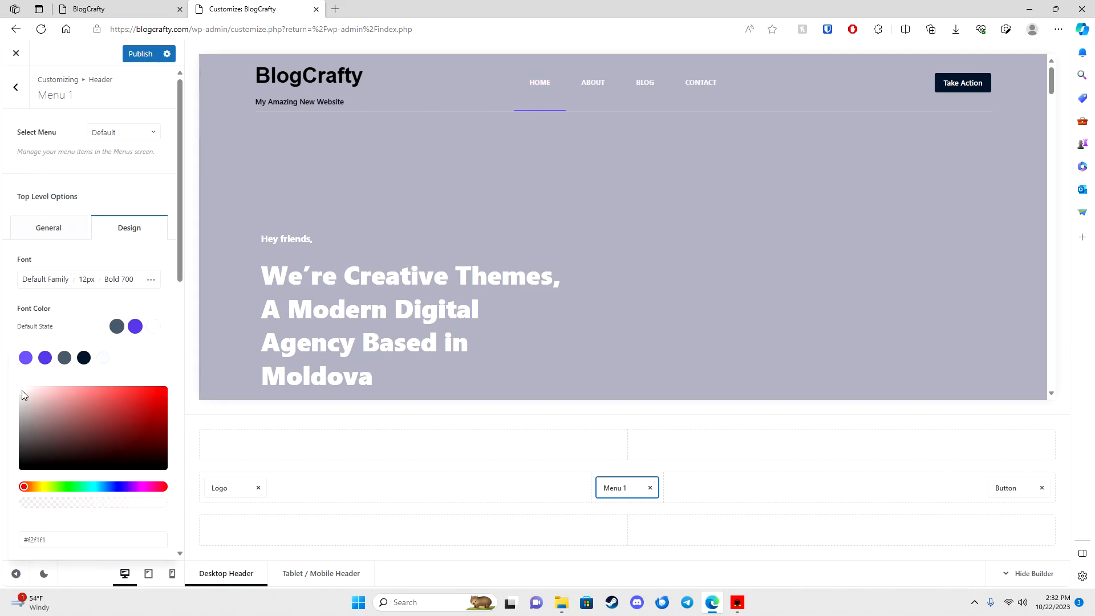
left_click(103, 357)
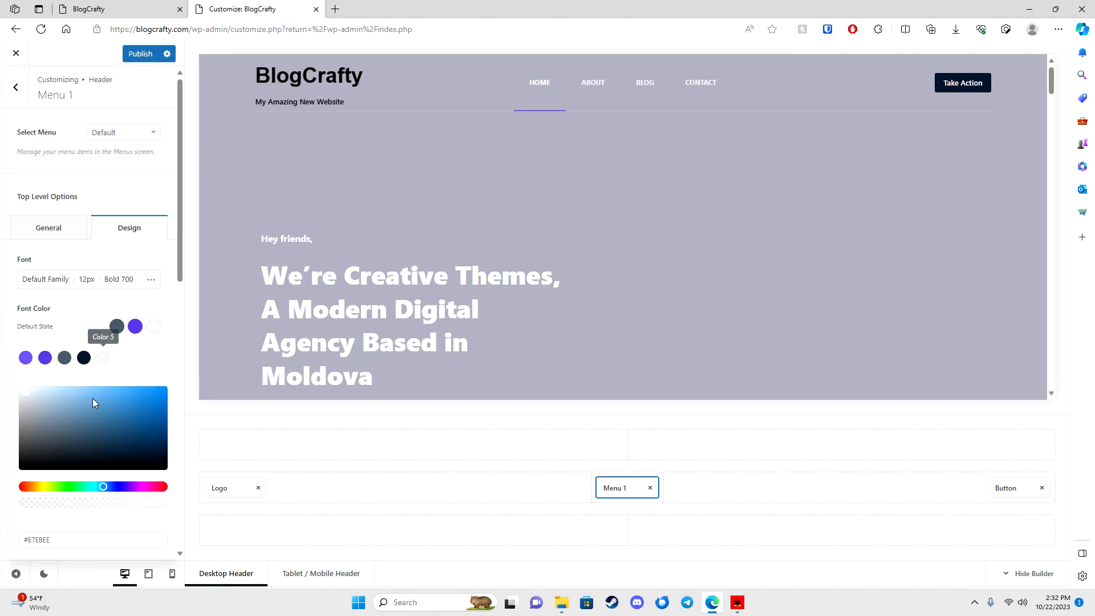
left_click(115, 487)
left_click_drag(60, 398, 74, 486)
left_click_drag(97, 433, 166, 395)
left_click(25, 357)
left_click(101, 360)
left_click_drag(36, 398, 12, 386)
left_click(115, 327)
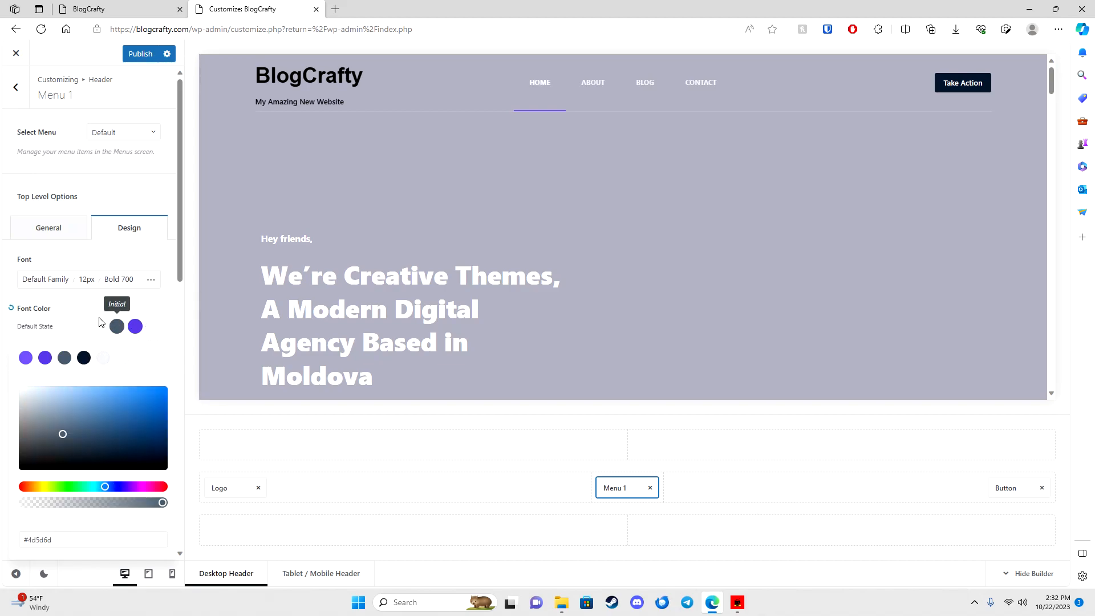
left_click(100, 314)
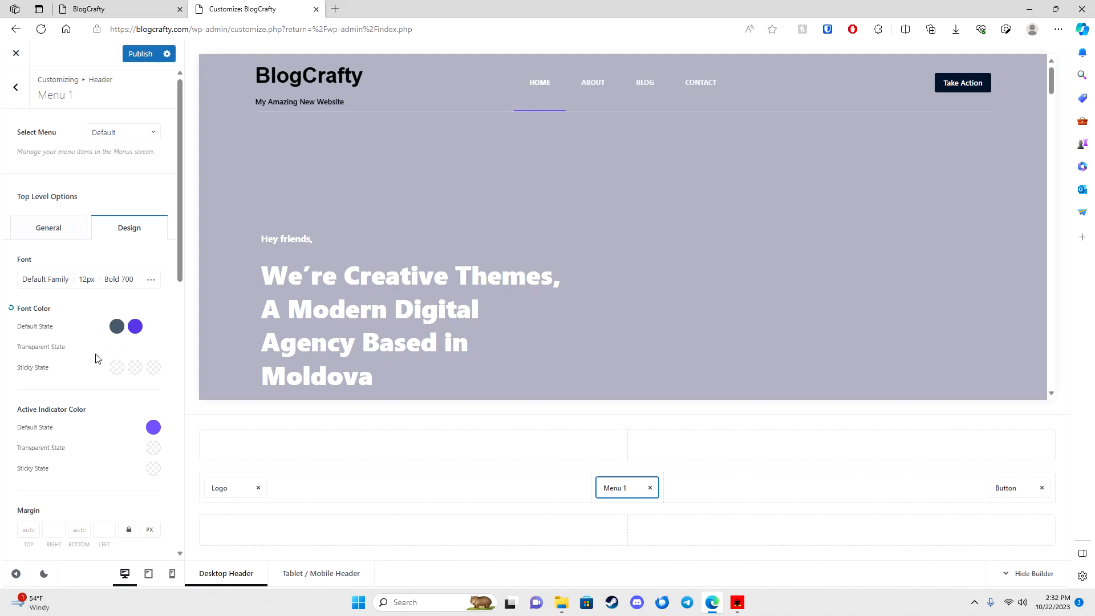
Step: Set the Active Indicator Color (underline) to black, #000000
left_click(153, 428)
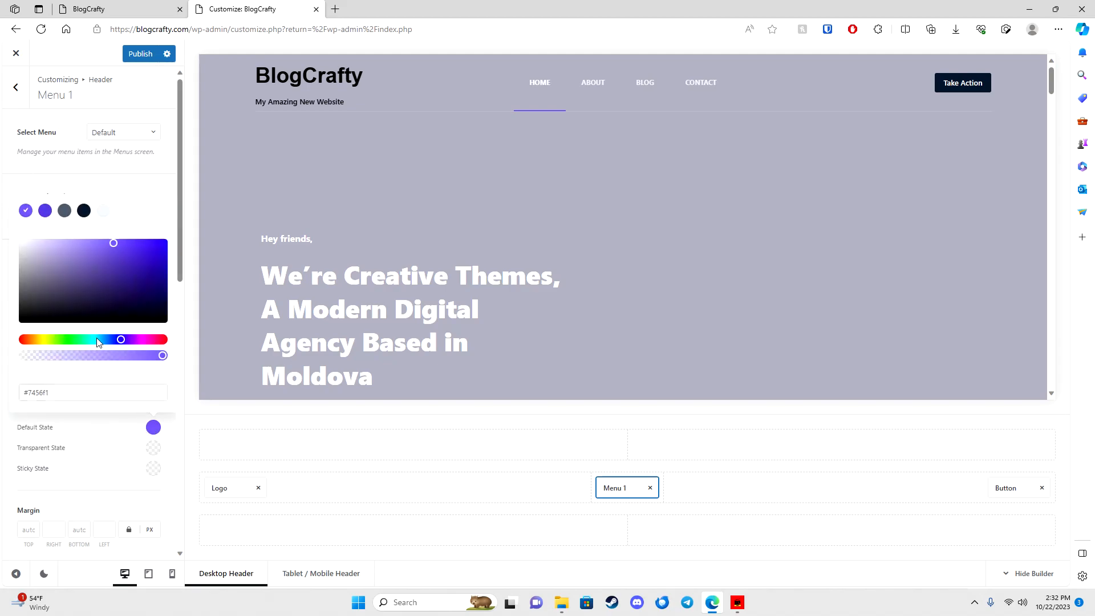
left_click_drag(52, 284, 15, 337)
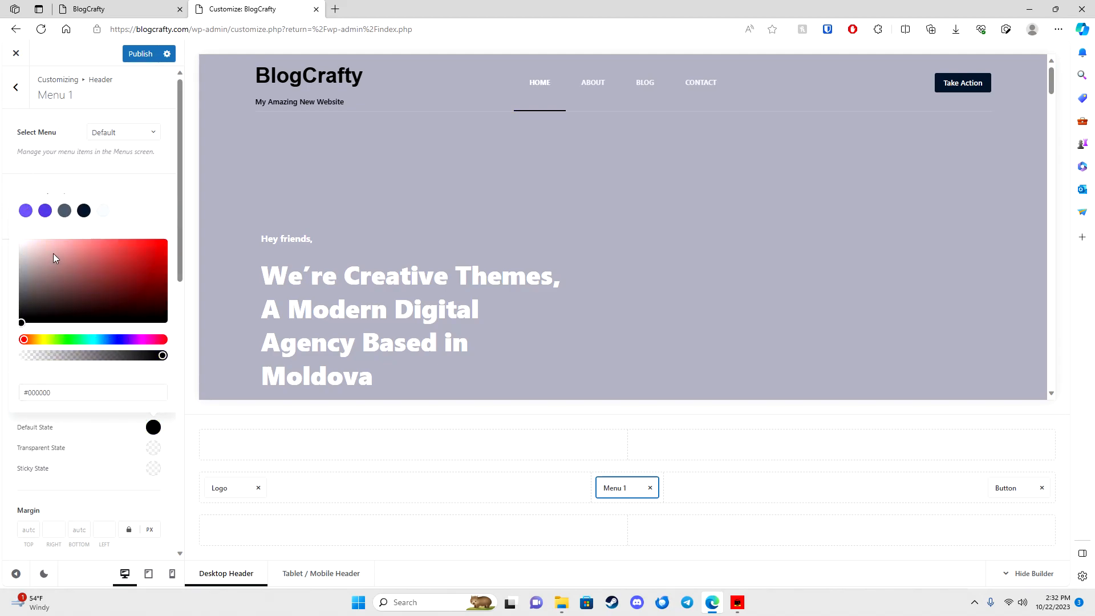
left_click(81, 183)
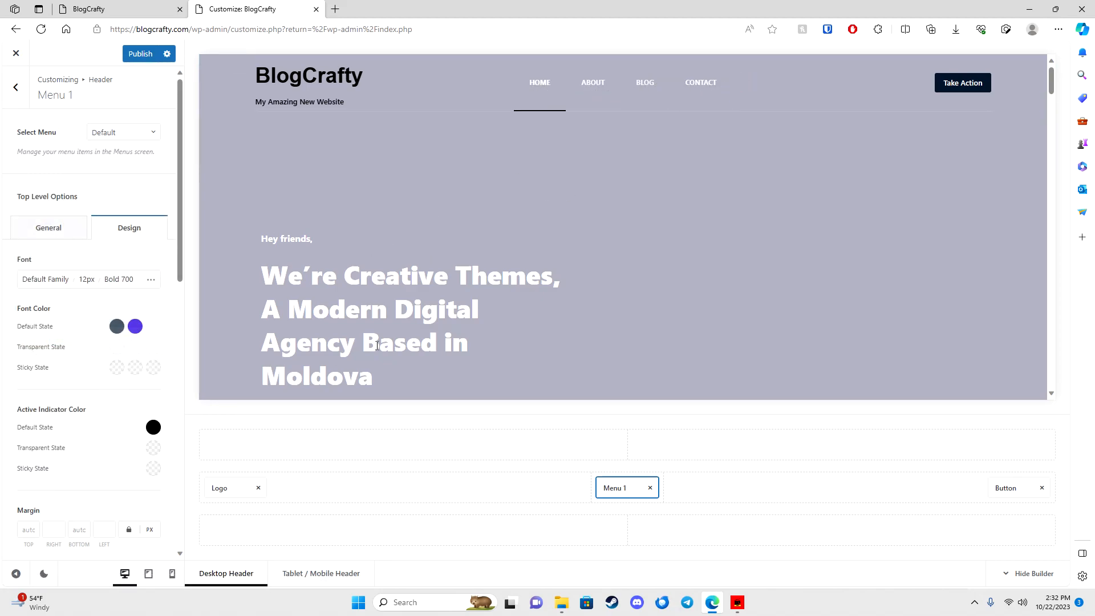
Step: Open the header Button's settings and focus its Take Action label
left_click(1007, 487)
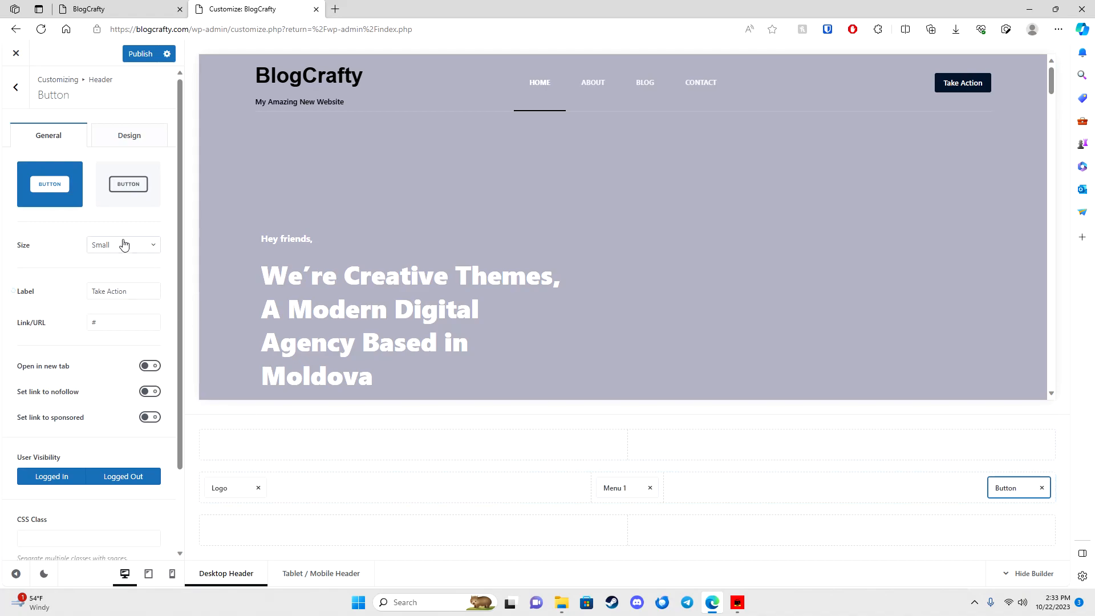
scroll(117, 376, "down", 2)
scroll(101, 302, "up", 2)
left_click(101, 284)
Step: Back out of the header Button settings to the root Customizer menu
scroll(441, 390, "down", 6)
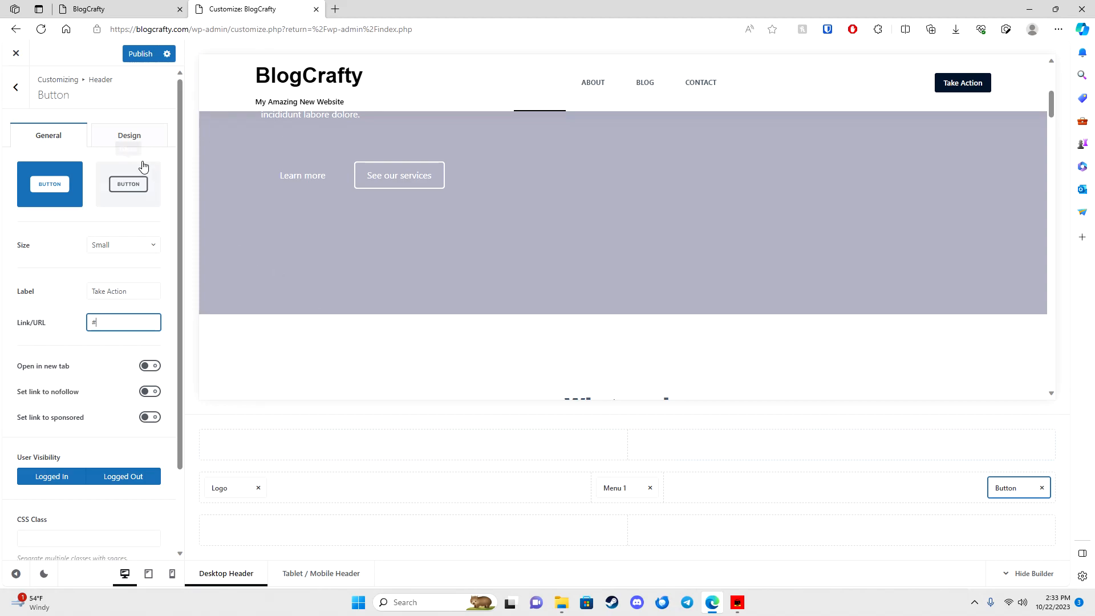
left_click(16, 89)
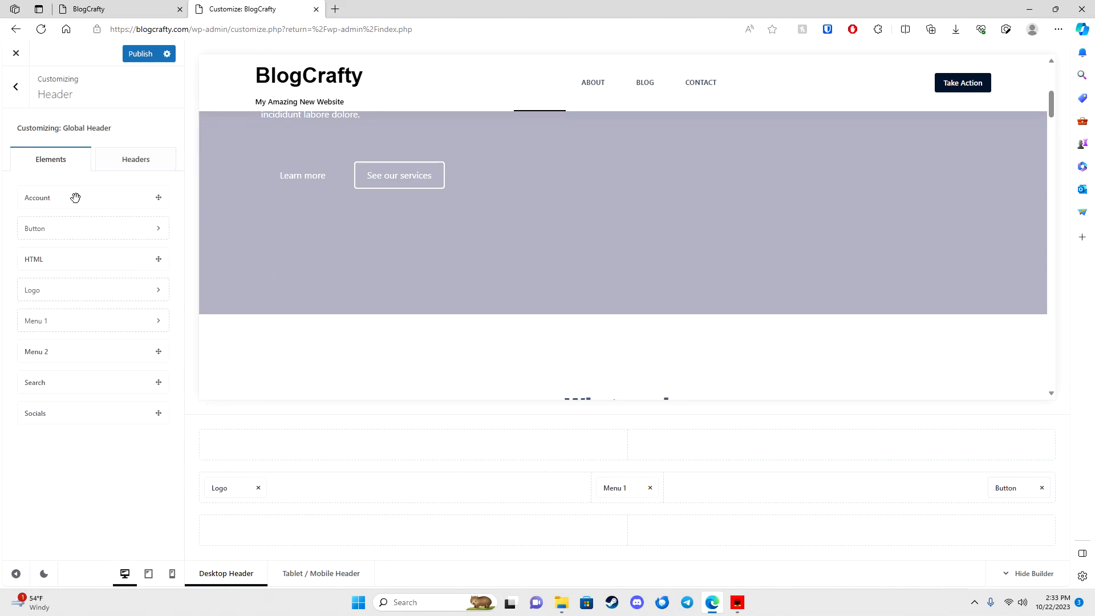
left_click(17, 89)
scroll(508, 198, "up", 6)
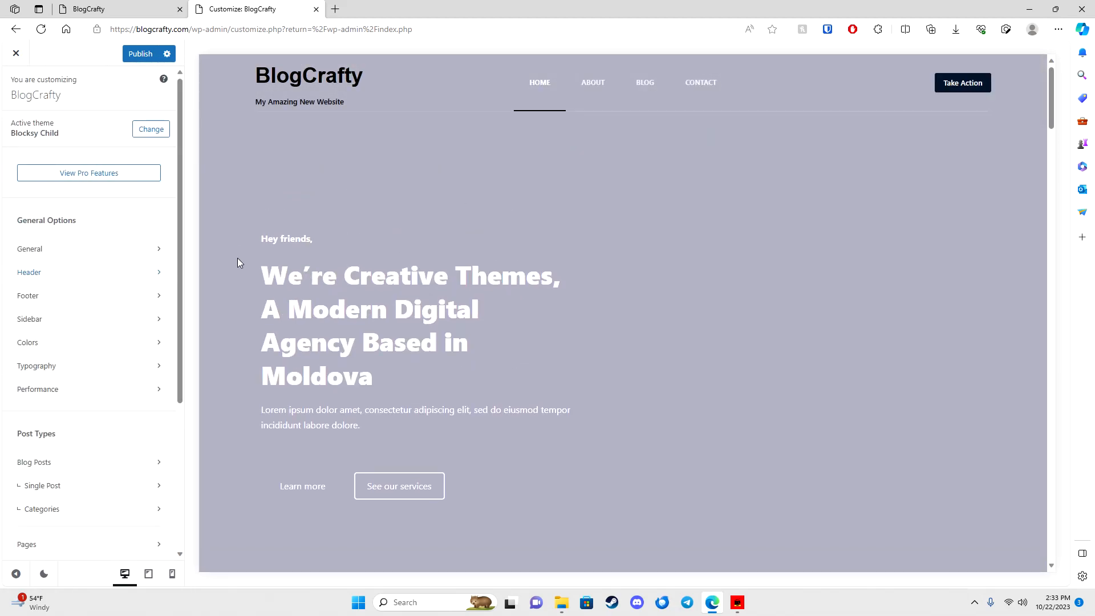
scroll(241, 261, "down", 8)
scroll(396, 303, "up", 6)
scroll(666, 177, "up", 2)
scroll(399, 228, "down", 8)
Step: Open the Footer settings and edit the footer area holding the Contact Info widget
left_click(74, 296)
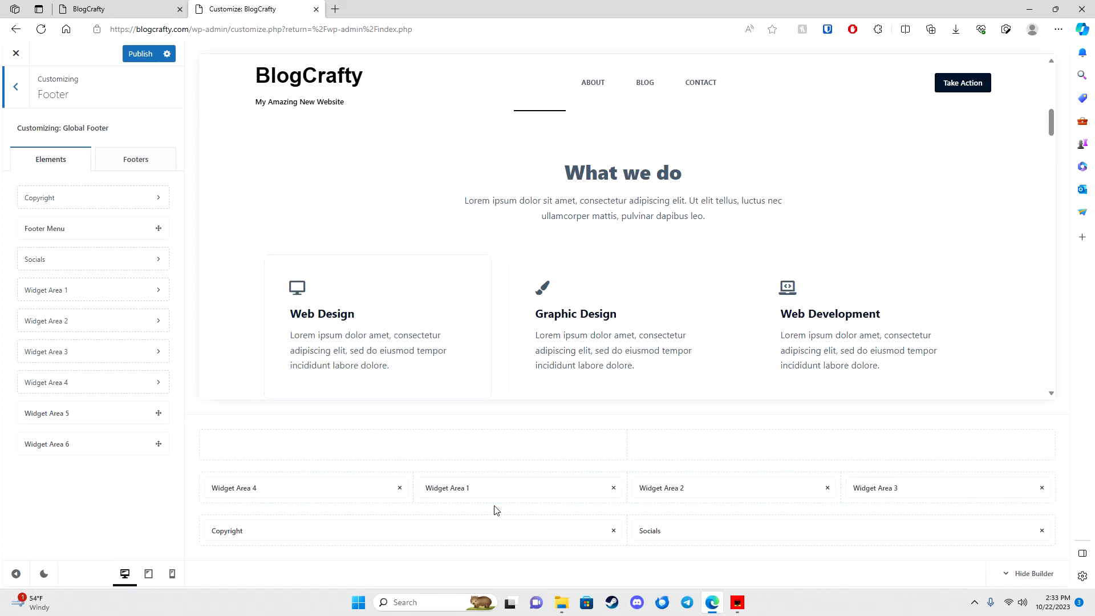
scroll(398, 368, "down", 1)
scroll(572, 332, "down", 15)
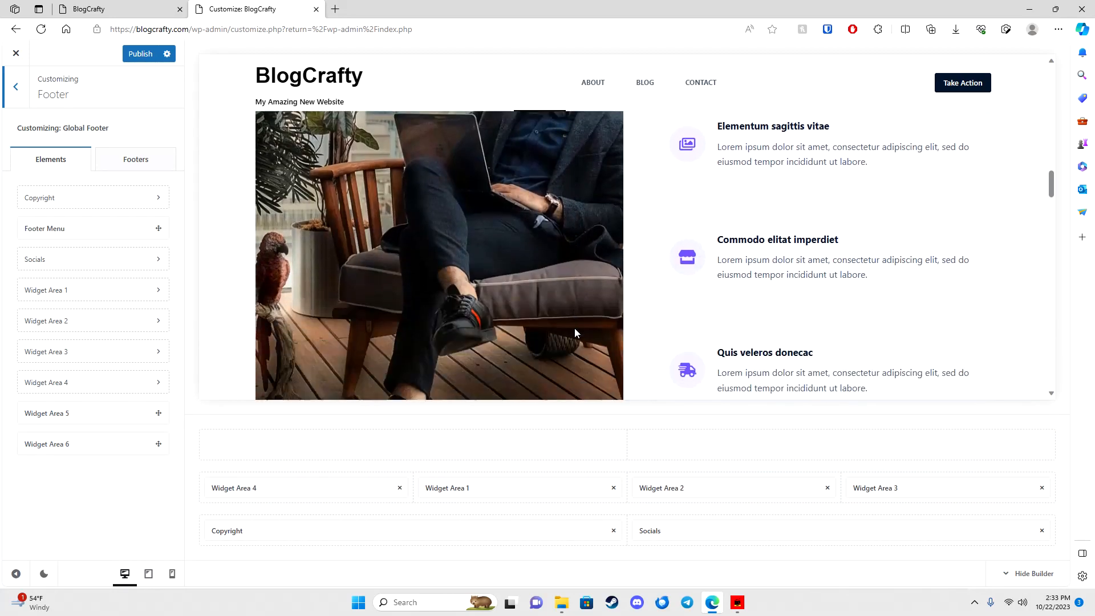
scroll(595, 336, "down", 15)
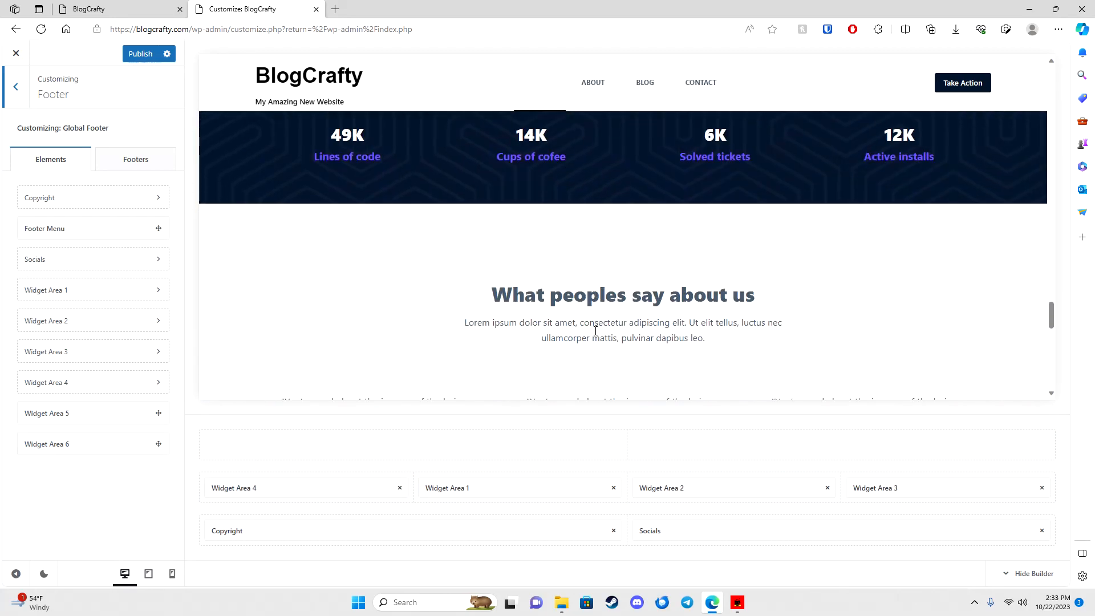
scroll(594, 331, "down", 1)
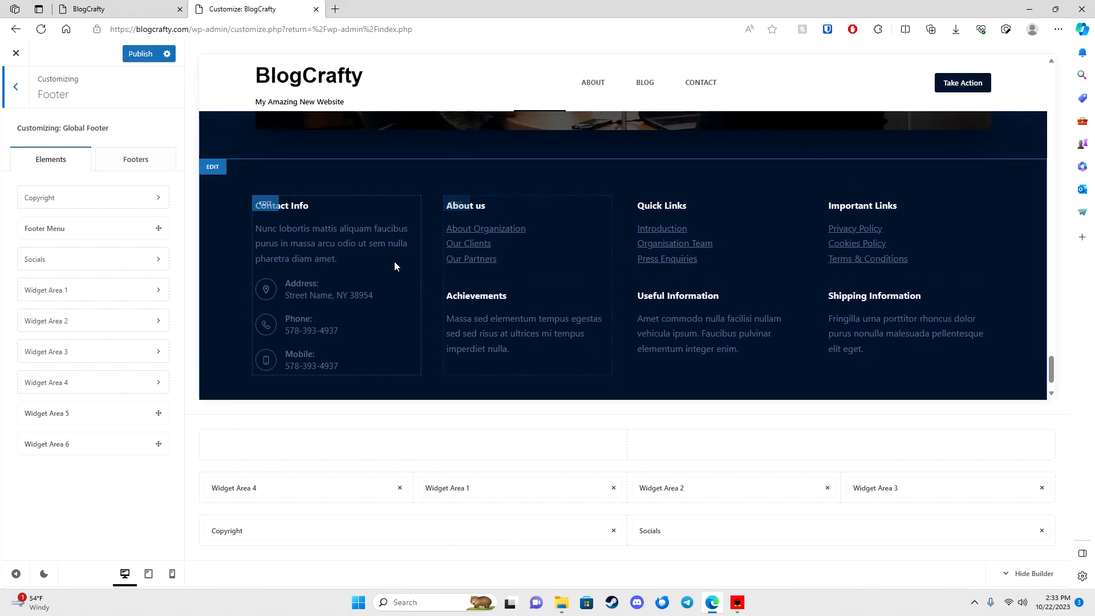
left_click(265, 205)
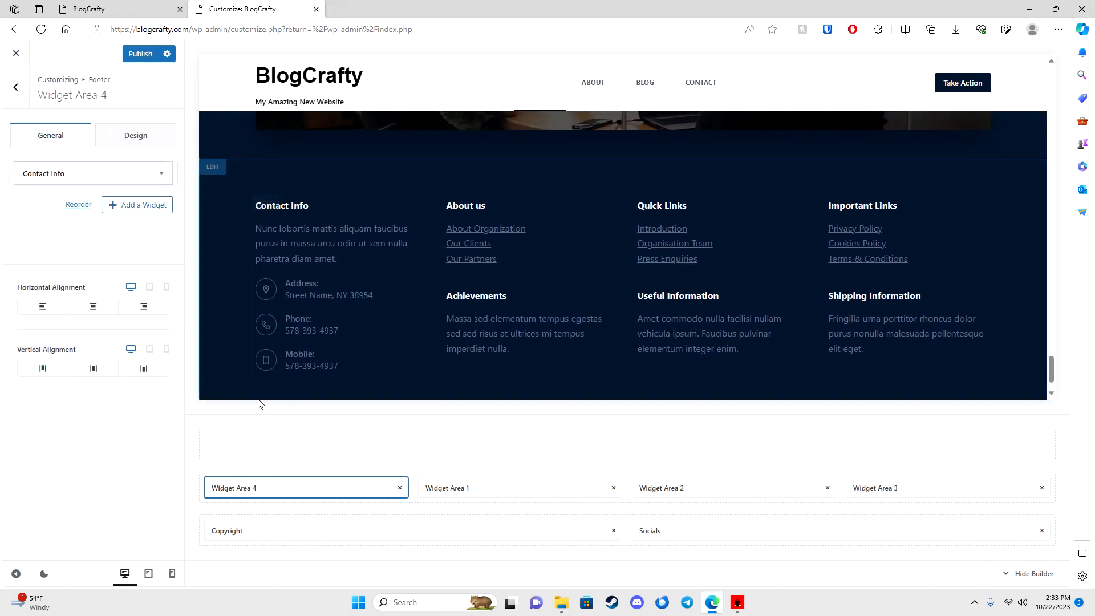
Step: Browse Widget Areas 1, 2, 3 and 4 in the footer builder, ending on Widget Area 4
left_click(459, 488)
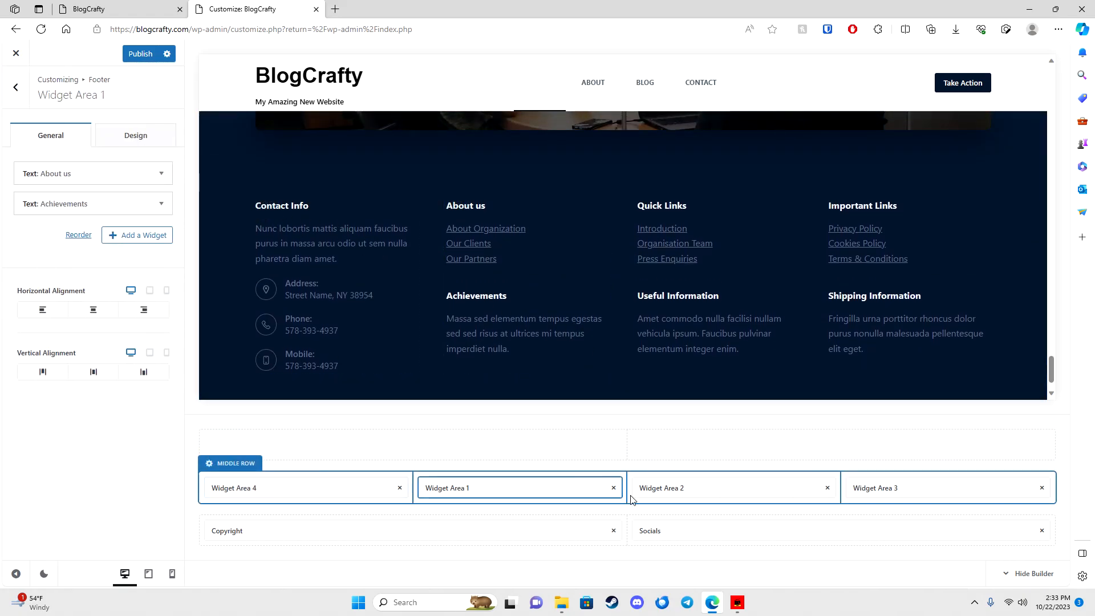
left_click(675, 489)
left_click(872, 487)
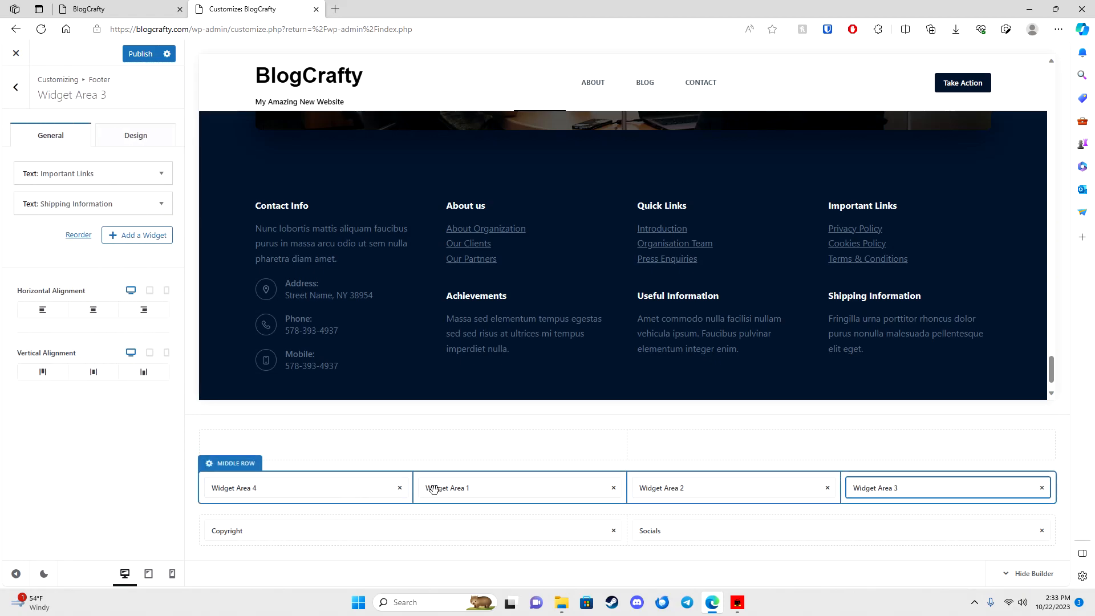
left_click(349, 488)
left_click(467, 486)
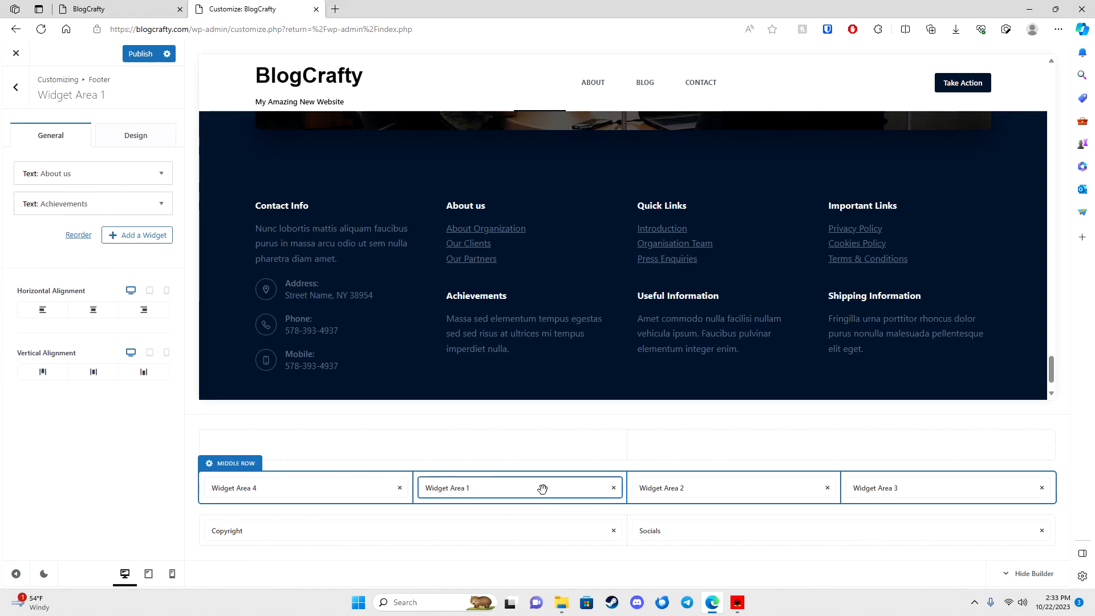
left_click(291, 488)
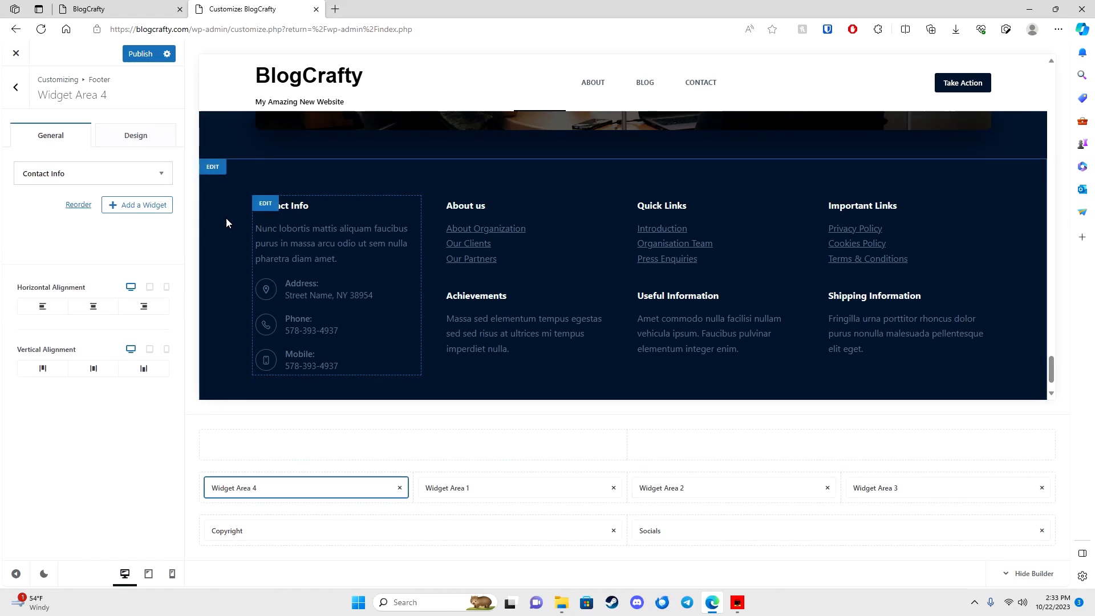
Step: Expand Widget Area 4's Contact Info widget to review its settings
left_click(94, 174)
scroll(63, 273, "down", 5)
scroll(64, 319, "up", 3)
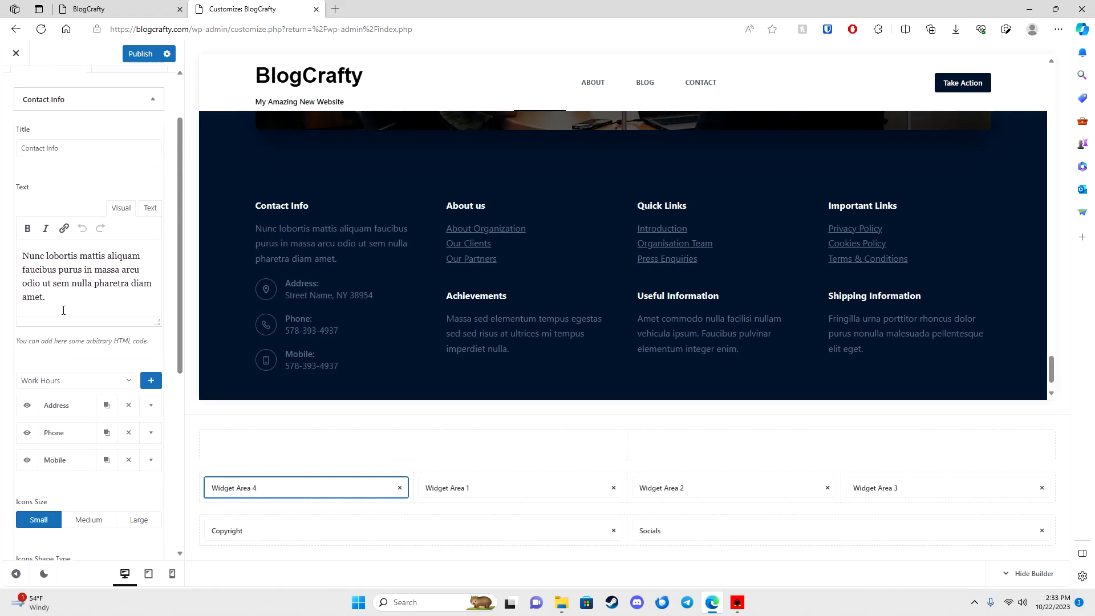
scroll(57, 273, "up", 2)
scroll(52, 342, "down", 6)
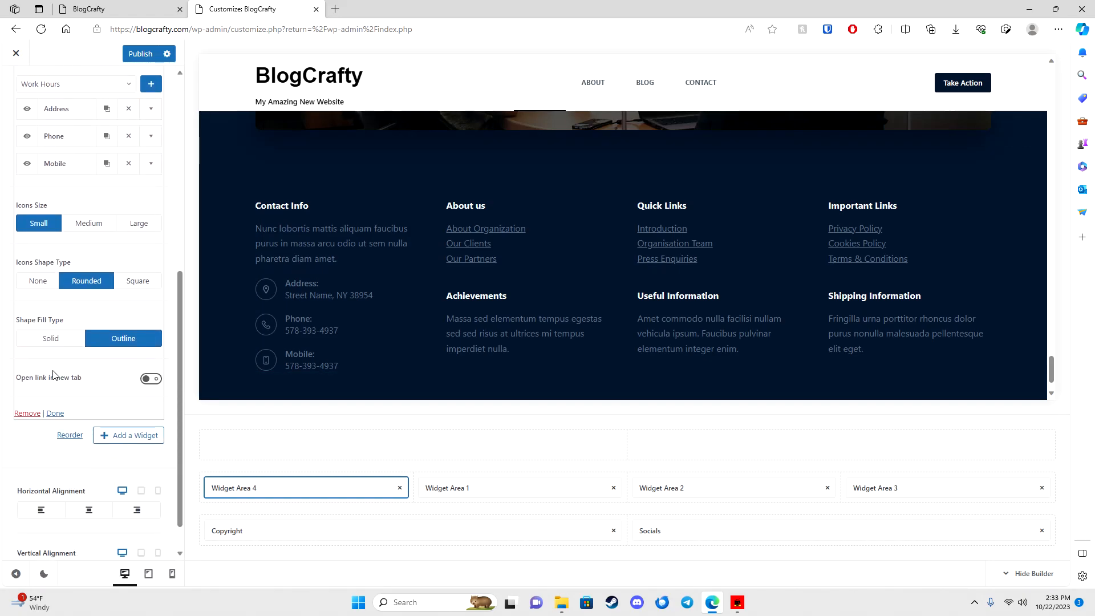
Step: Check Widget Area 1's About us and Achievements widgets, then move through Widget Areas 2 and 3
left_click(464, 487)
left_click(74, 173)
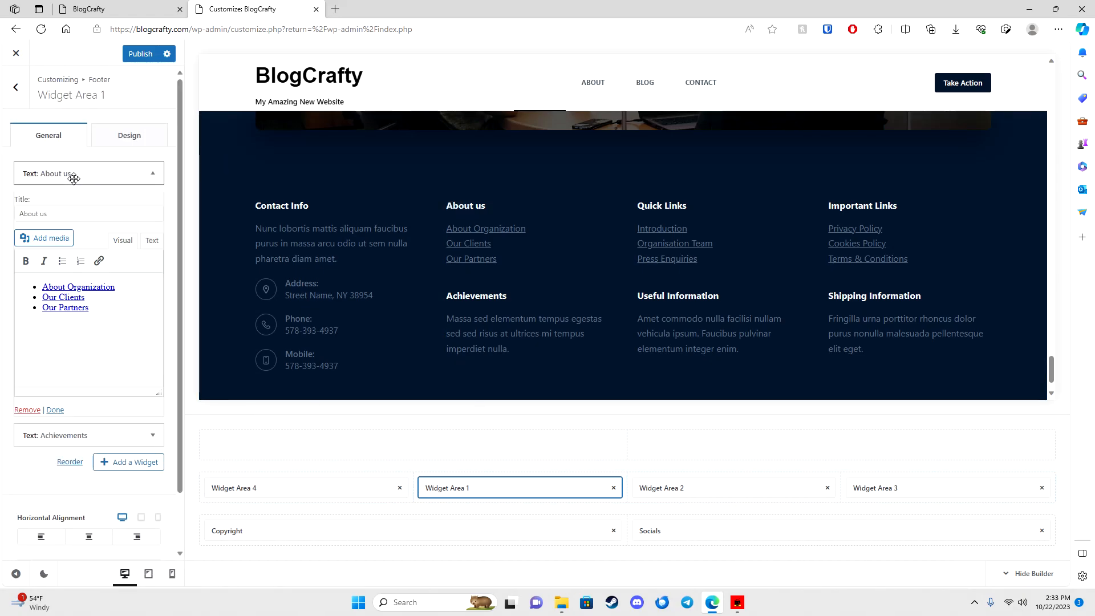
left_click(68, 173)
left_click(67, 205)
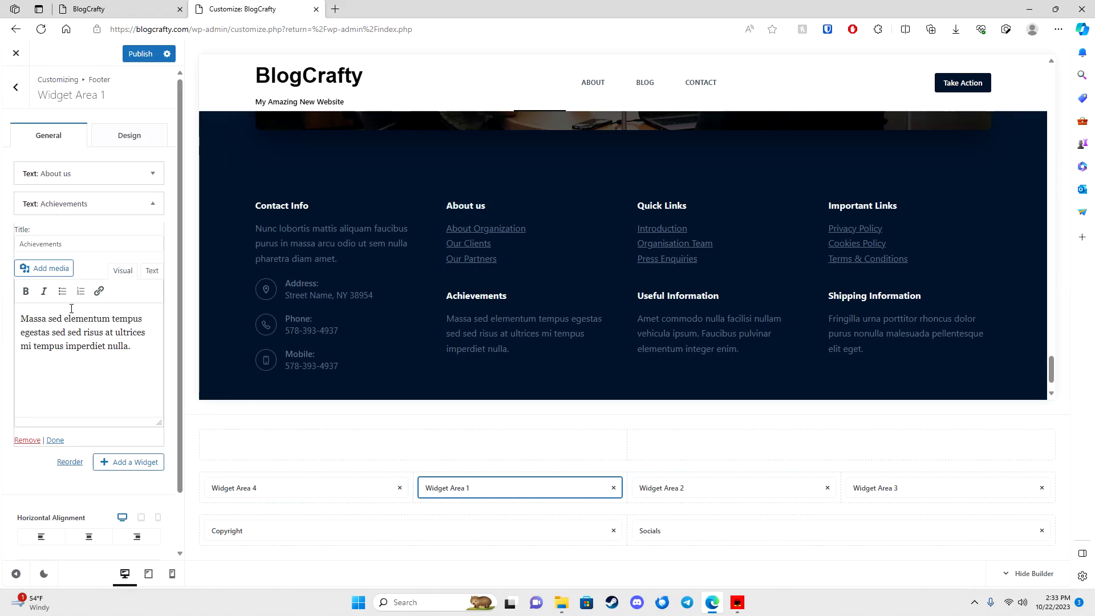
left_click(669, 488)
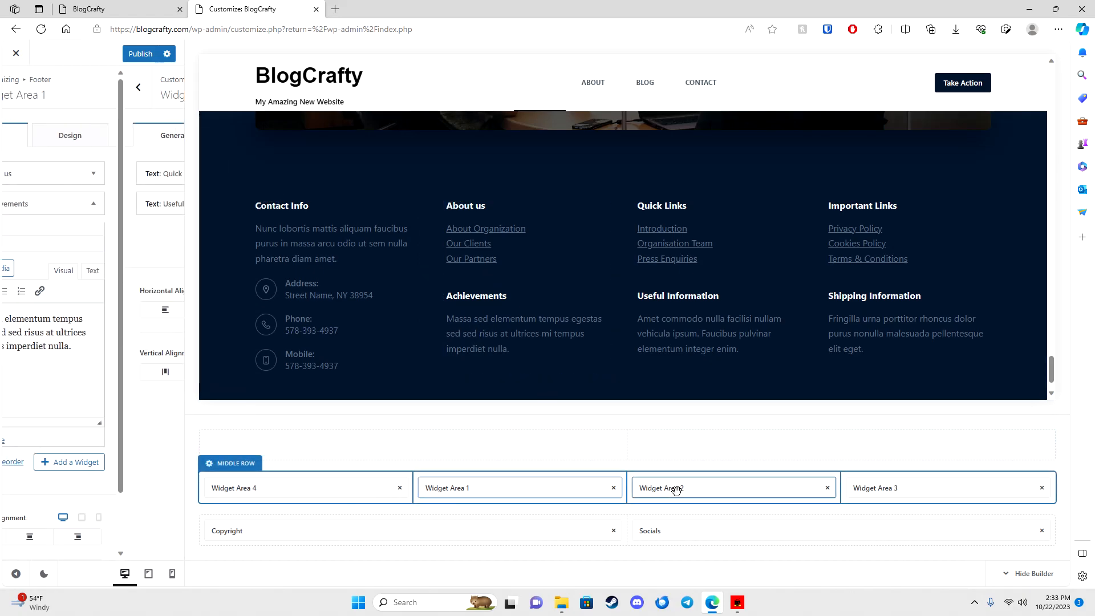
left_click(887, 488)
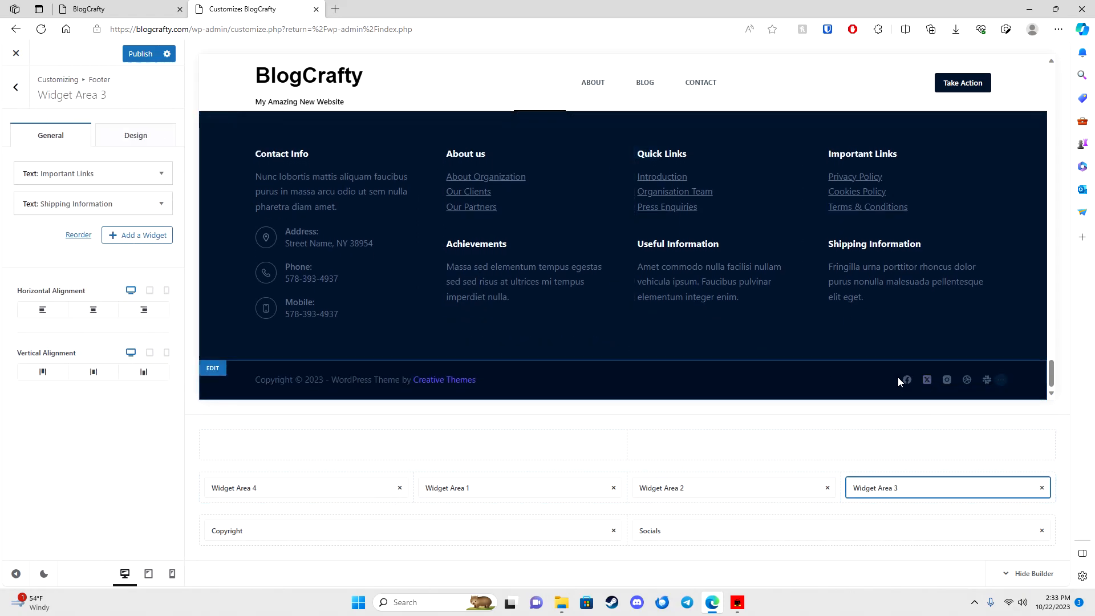
Step: Add Alignable as a sixth footer social network, then show the footer Copyright settings
left_click(652, 532)
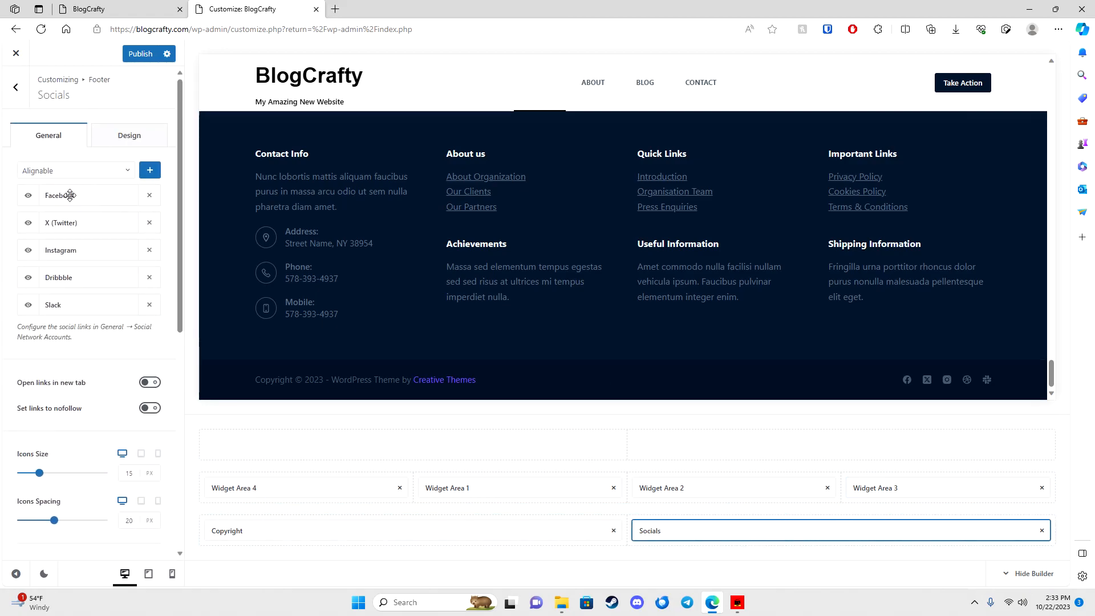
scroll(78, 330, "down", 7)
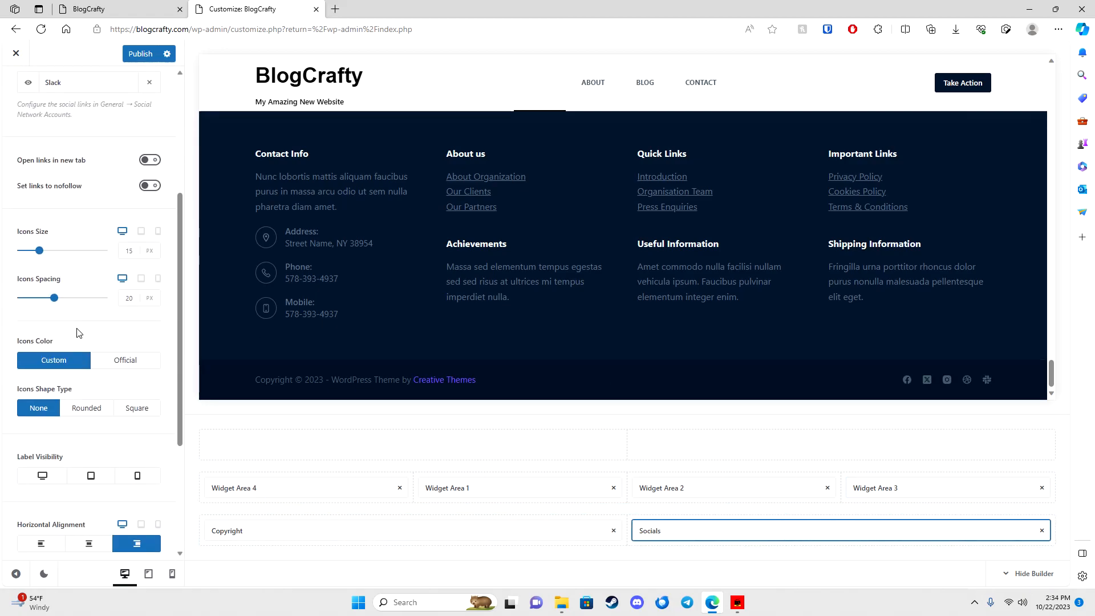
scroll(85, 337, "up", 7)
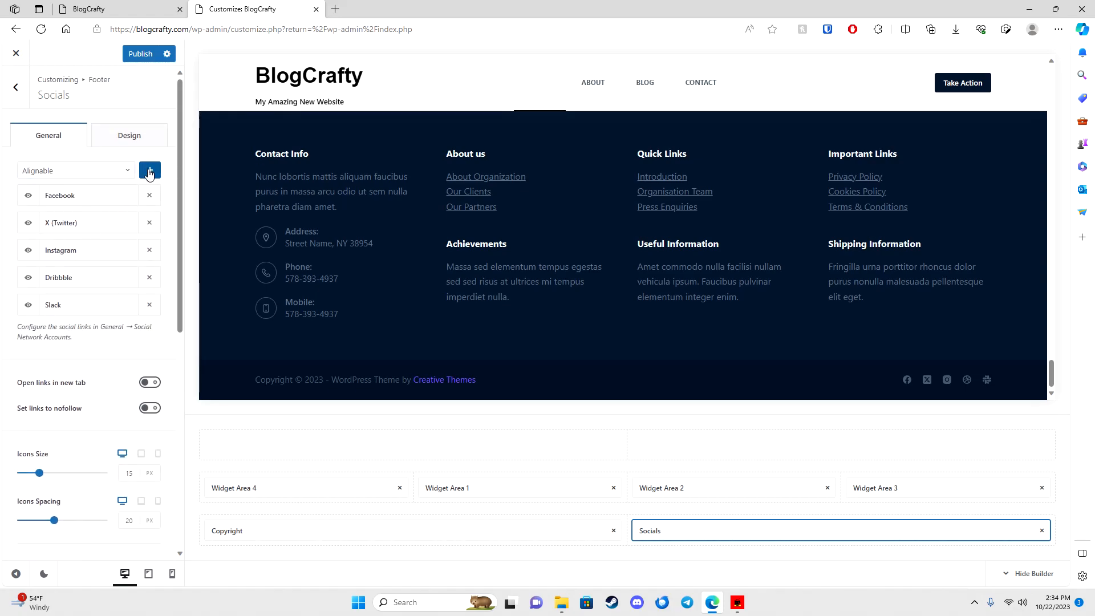
left_click(150, 174)
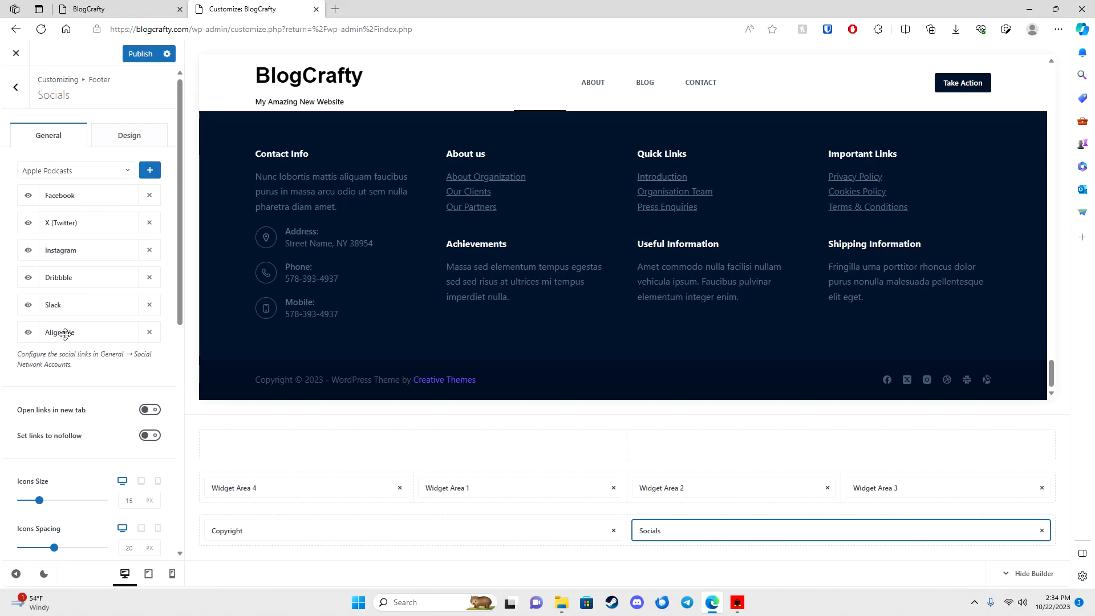
left_click(77, 173)
scroll(66, 242, "down", 5)
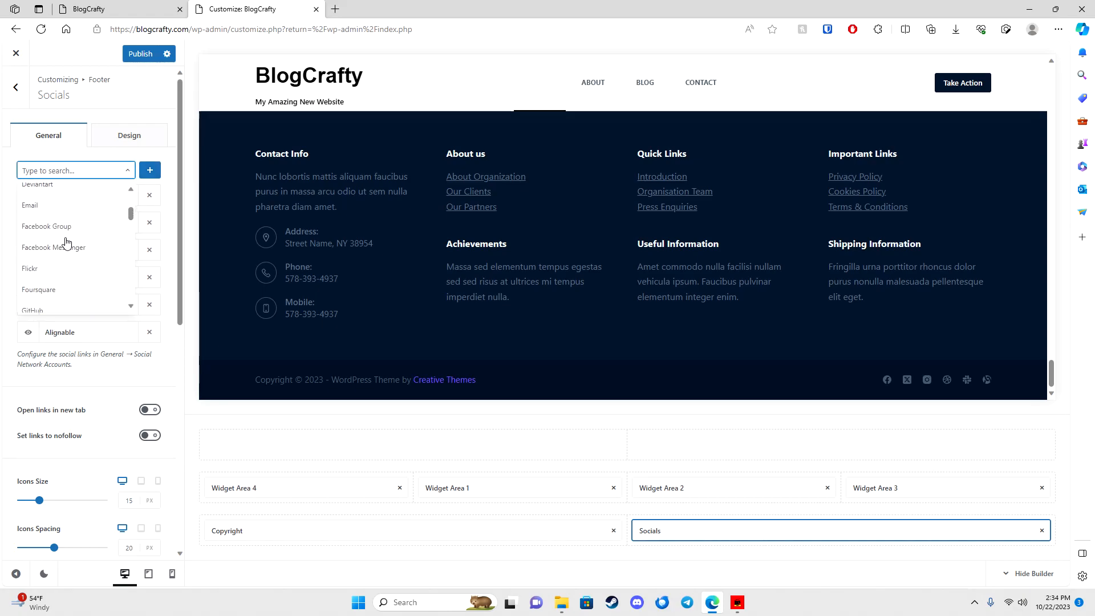
scroll(66, 244, "down", 3)
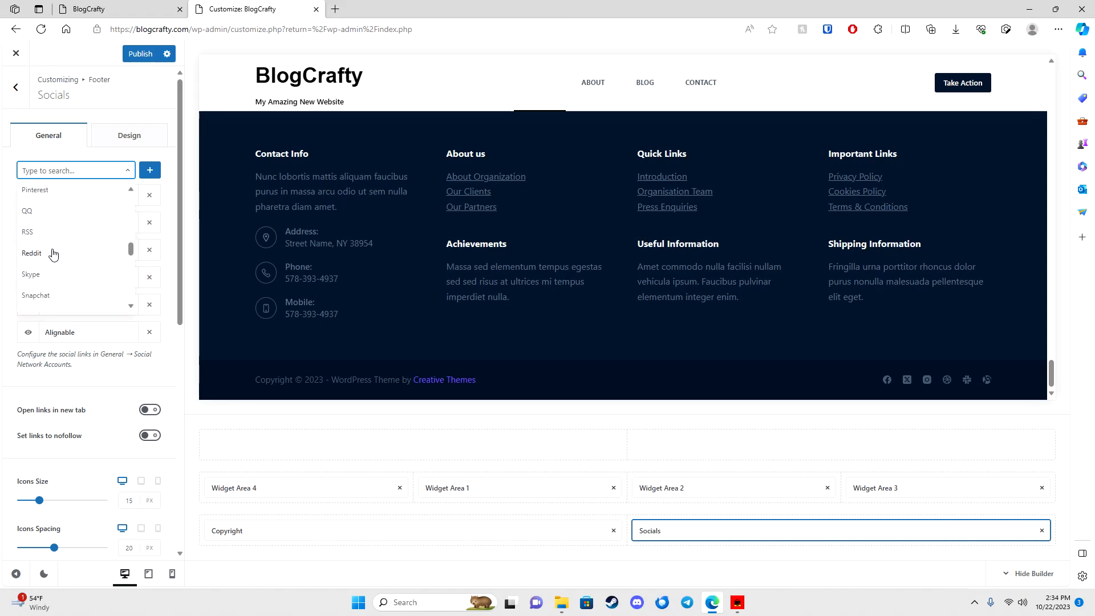
left_click(89, 117)
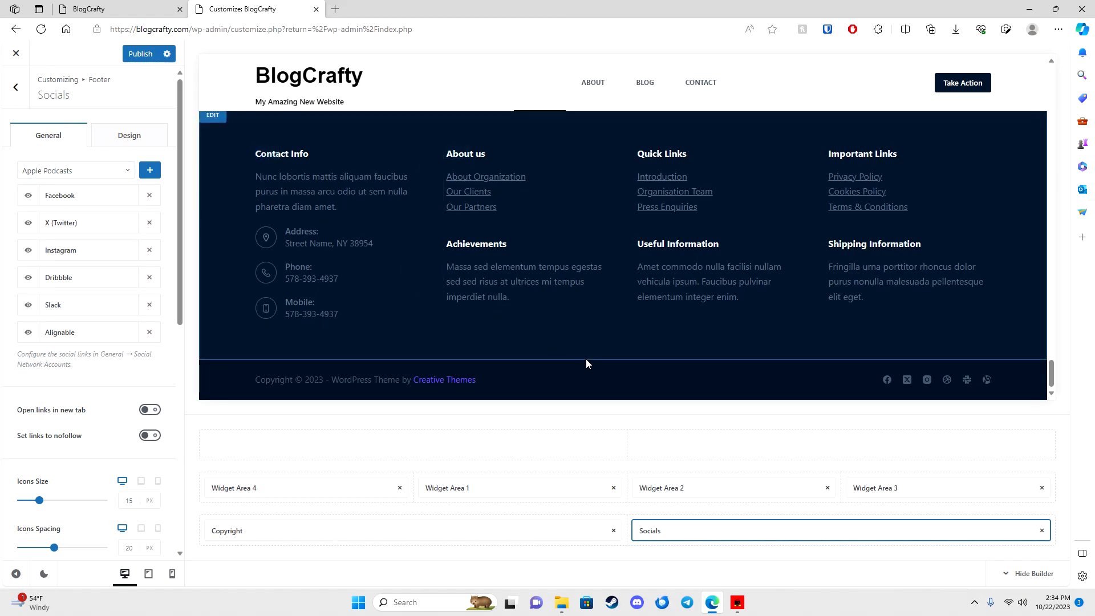
left_click(263, 531)
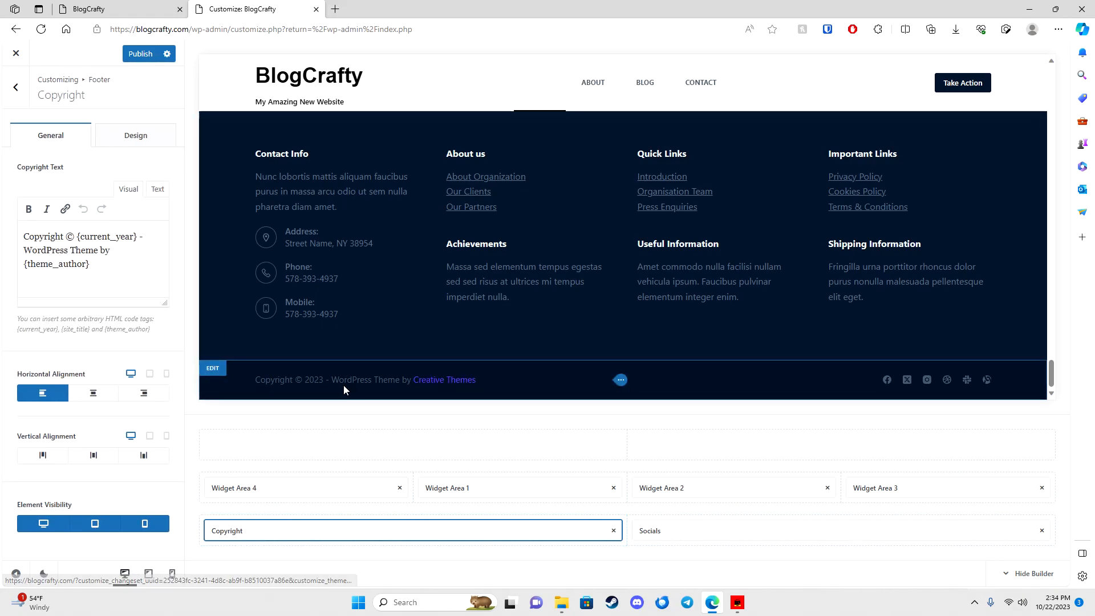
Step: Return to the footer element list and publish the customizer changes
scroll(370, 371, "up", 5)
scroll(342, 348, "down", 3)
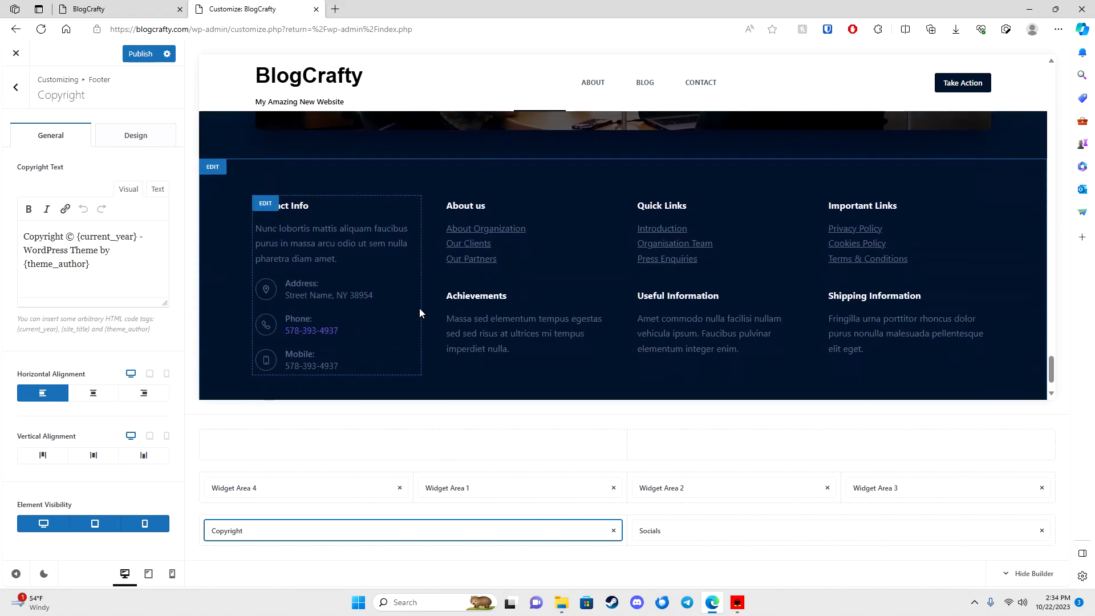
left_click(15, 87)
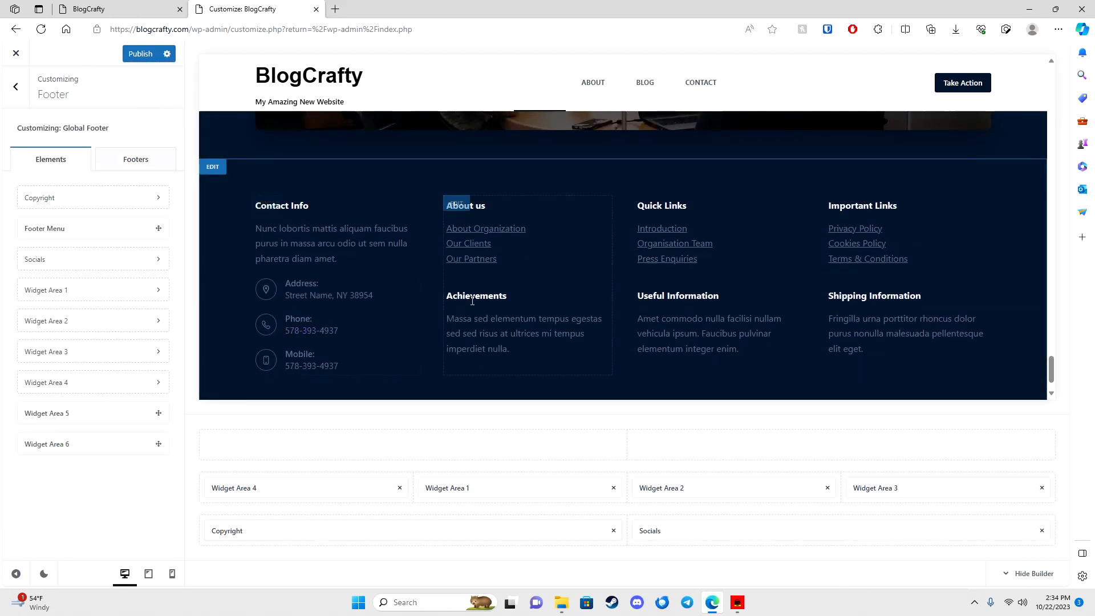
scroll(469, 296, "up", 14)
scroll(478, 322, "up", 10)
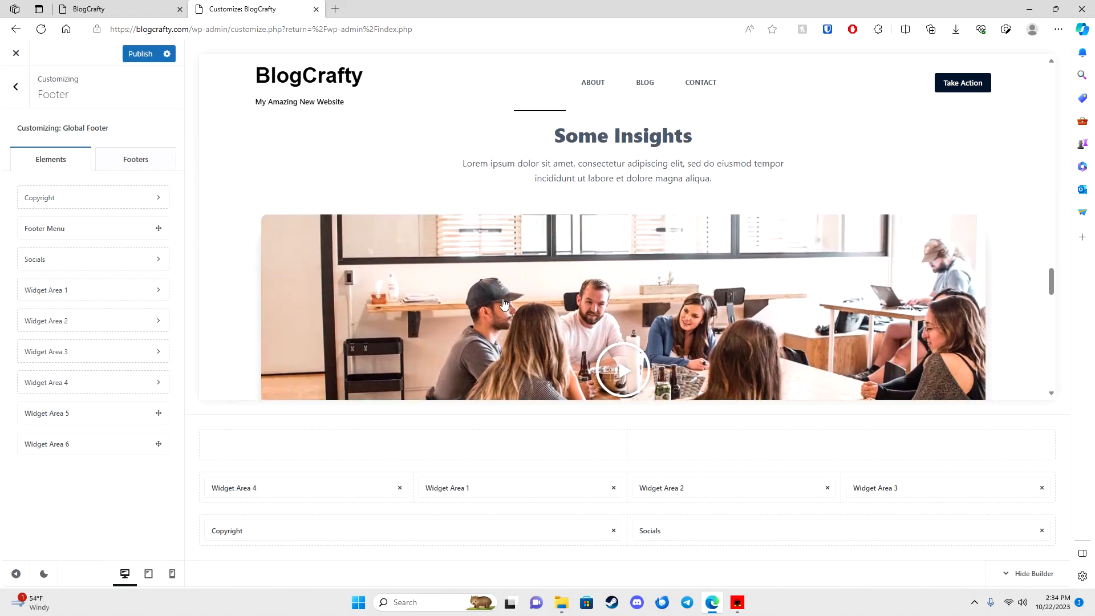
left_click(140, 55)
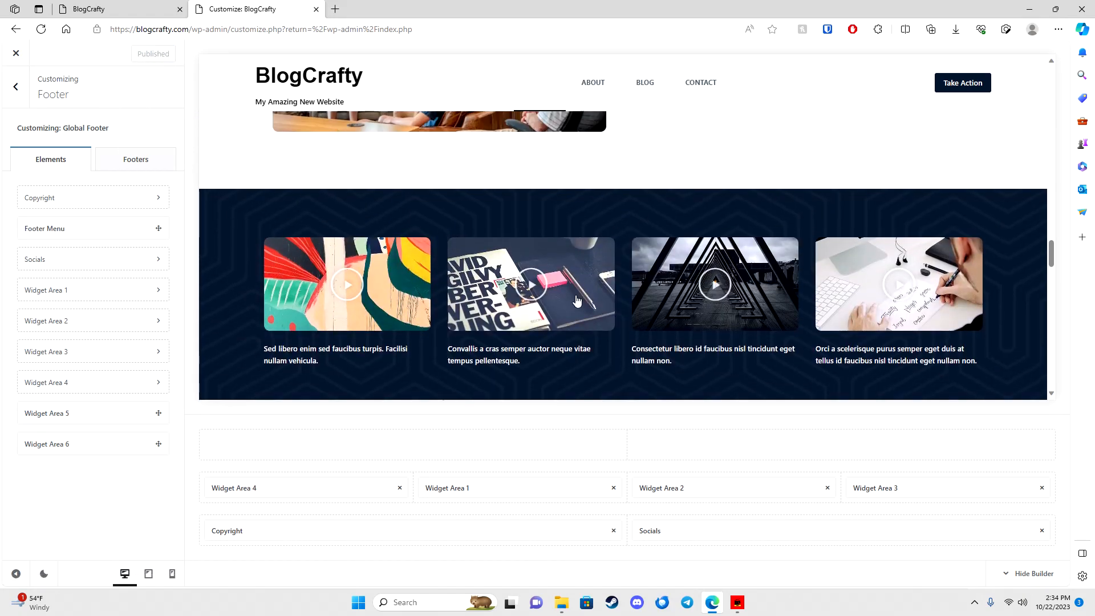
Step: Go back to the main customizer menu and close the customizer
scroll(577, 300, "up", 7)
left_click(20, 92)
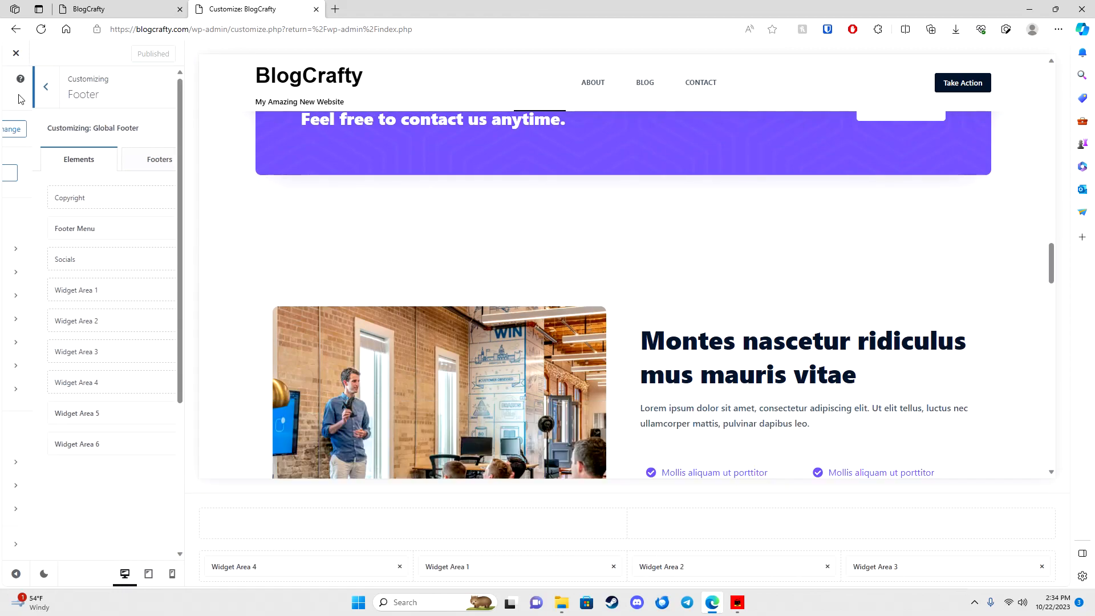
left_click(16, 54)
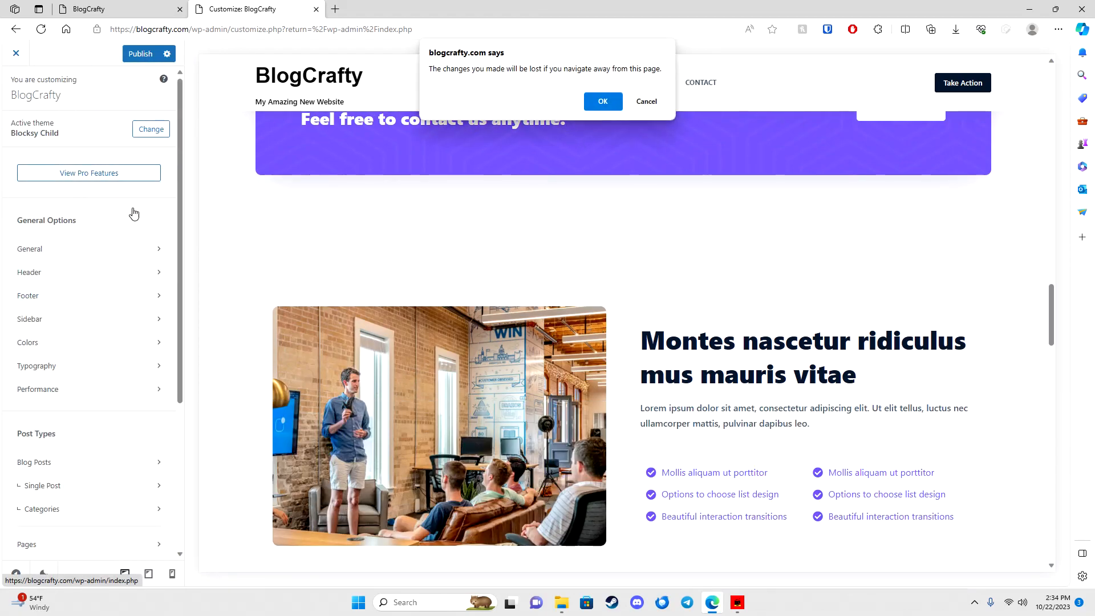
Step: Confirm leaving the customizer, open Pages, and review the live BlogCrafty home page before returning
left_click(604, 103)
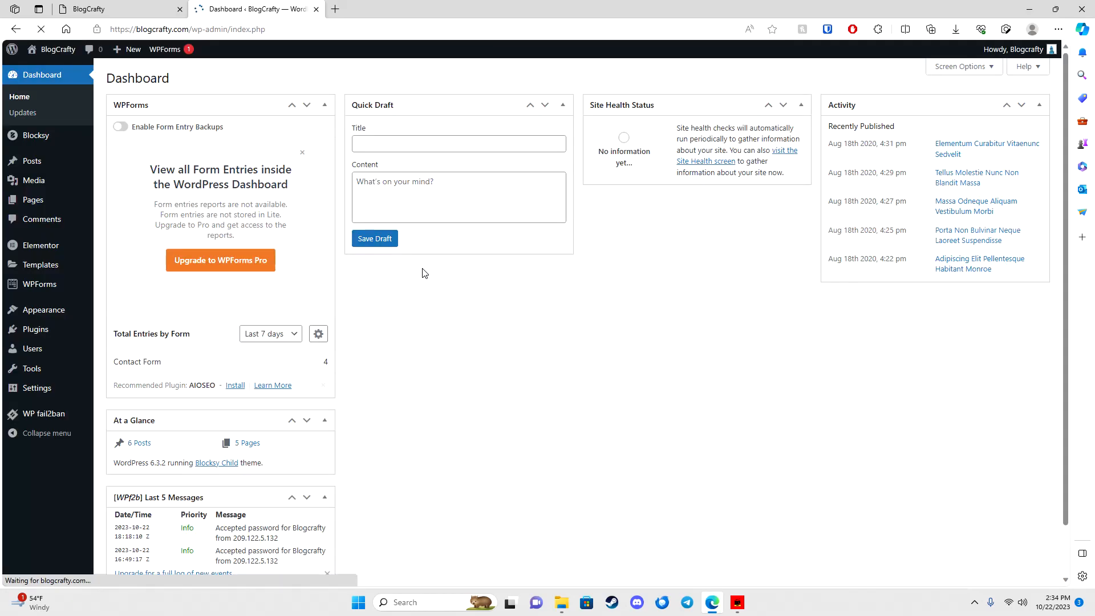
left_click(26, 202)
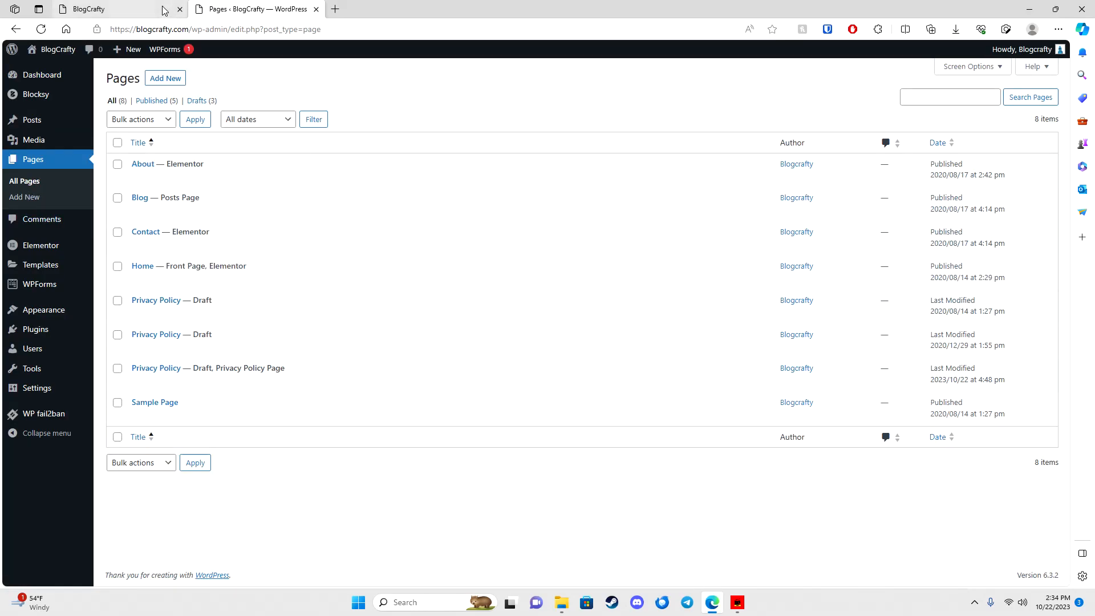
left_click(162, 7)
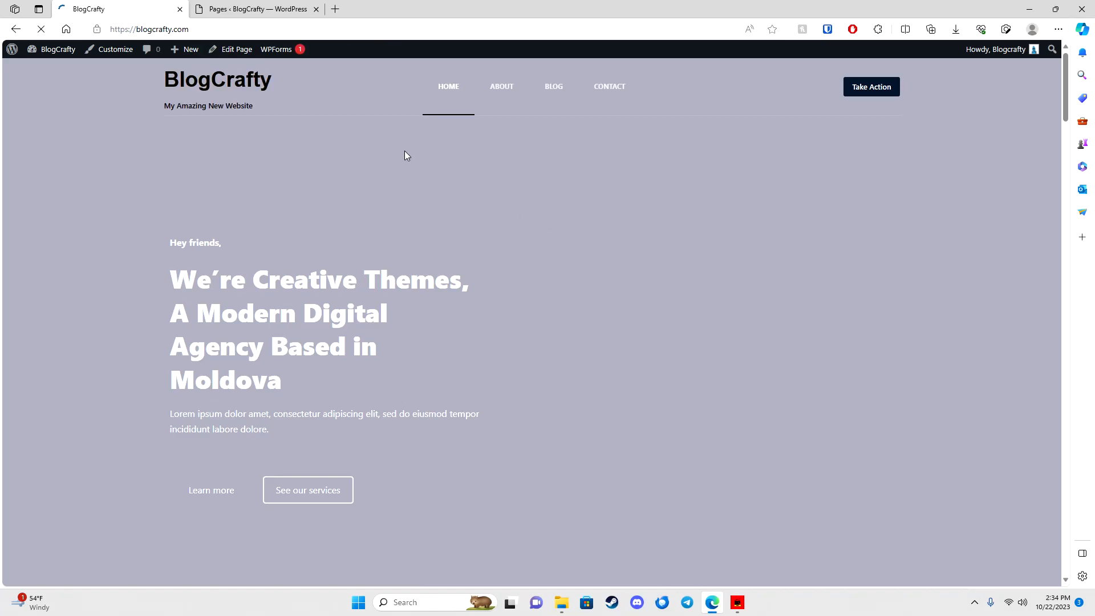
scroll(553, 222, "down", 15)
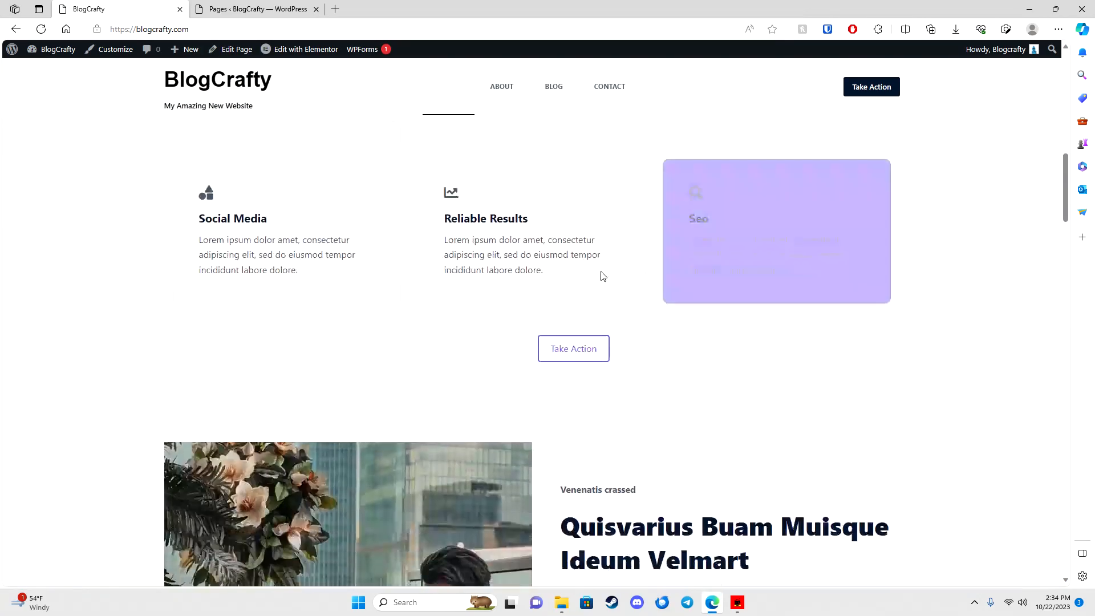
scroll(580, 268, "up", 10)
scroll(415, 251, "up", 5)
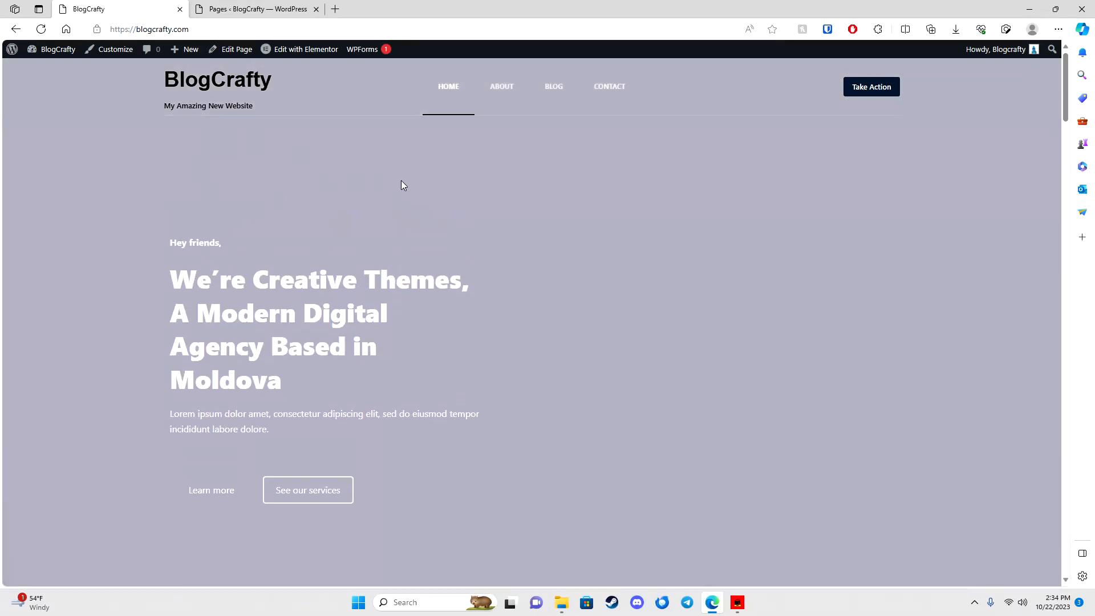
left_click(225, 8)
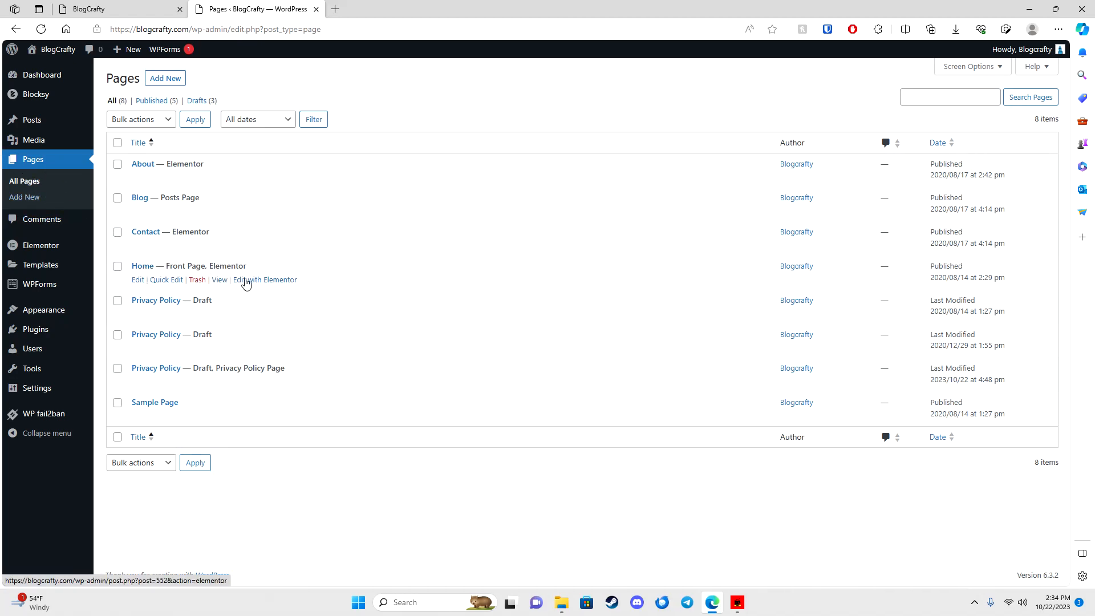
Step: Edit the Home page with Elementor and, at the missing kit warning, choose Recreate Kit
left_click(253, 280)
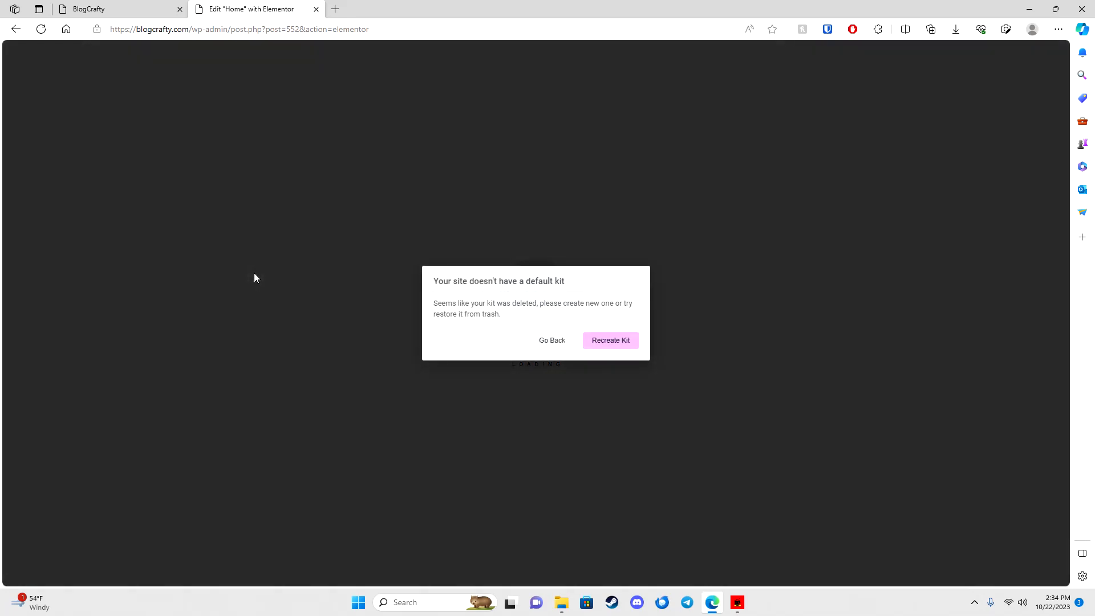
left_click(605, 346)
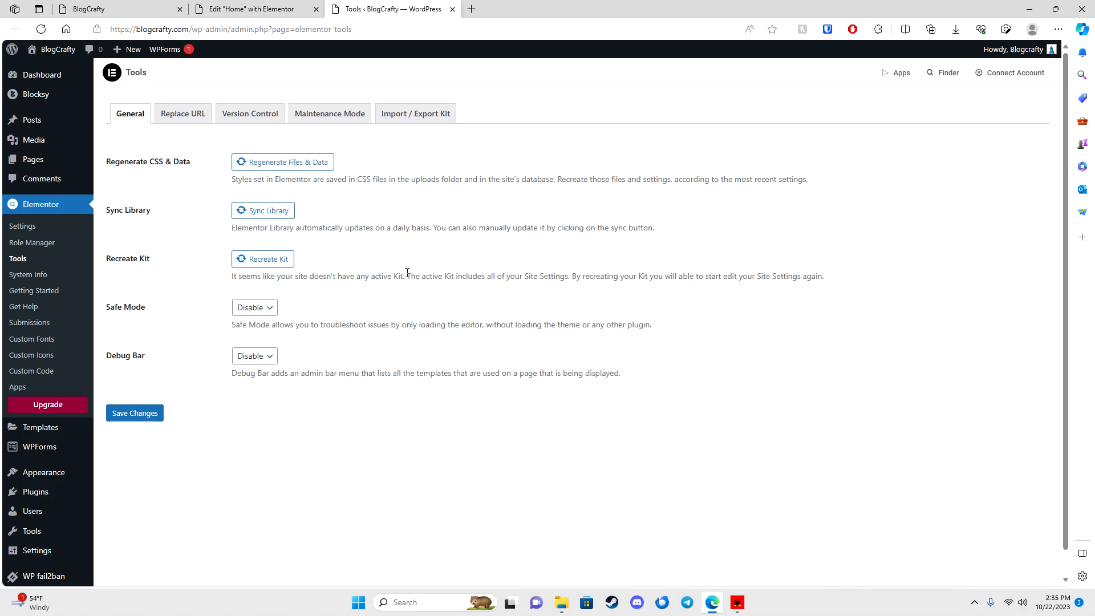
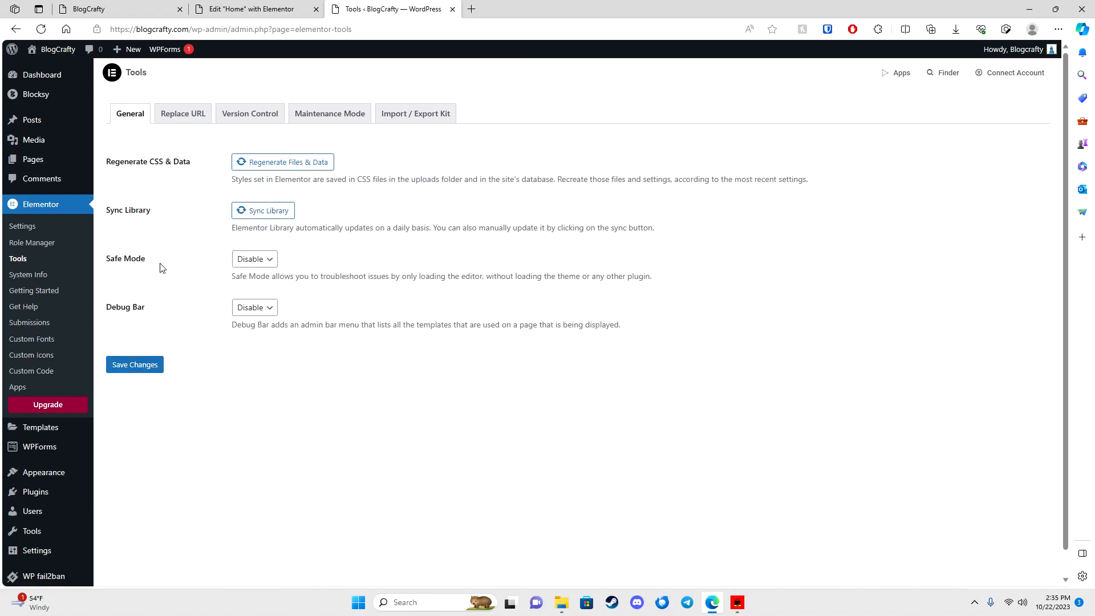
Step: Reload the Home page's Elementor editor past the kit error and close the Elementor Tools tab
left_click(227, 7)
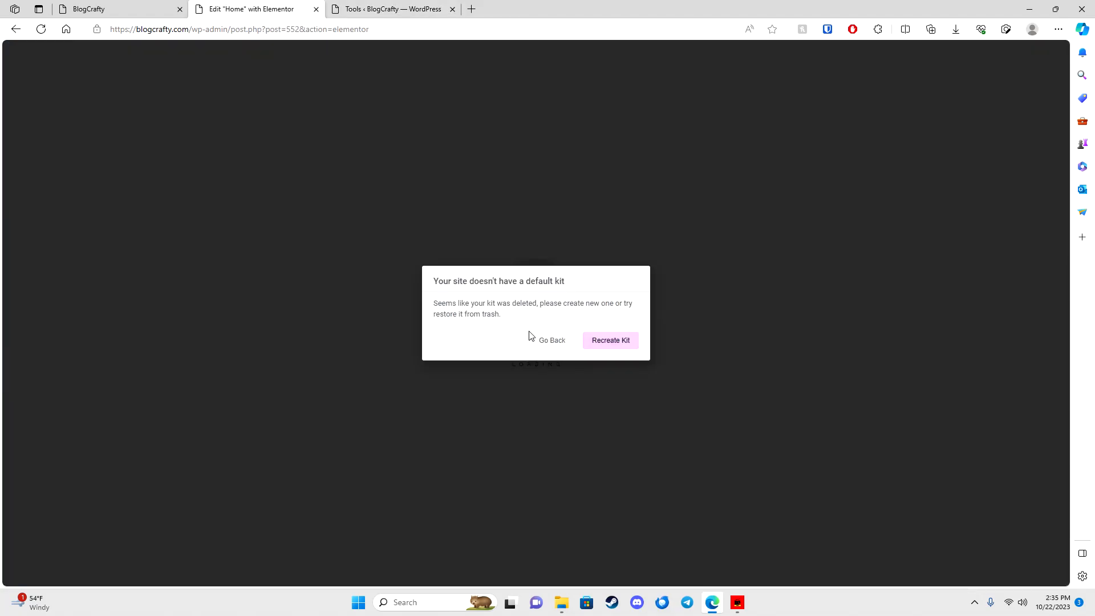
left_click(41, 29)
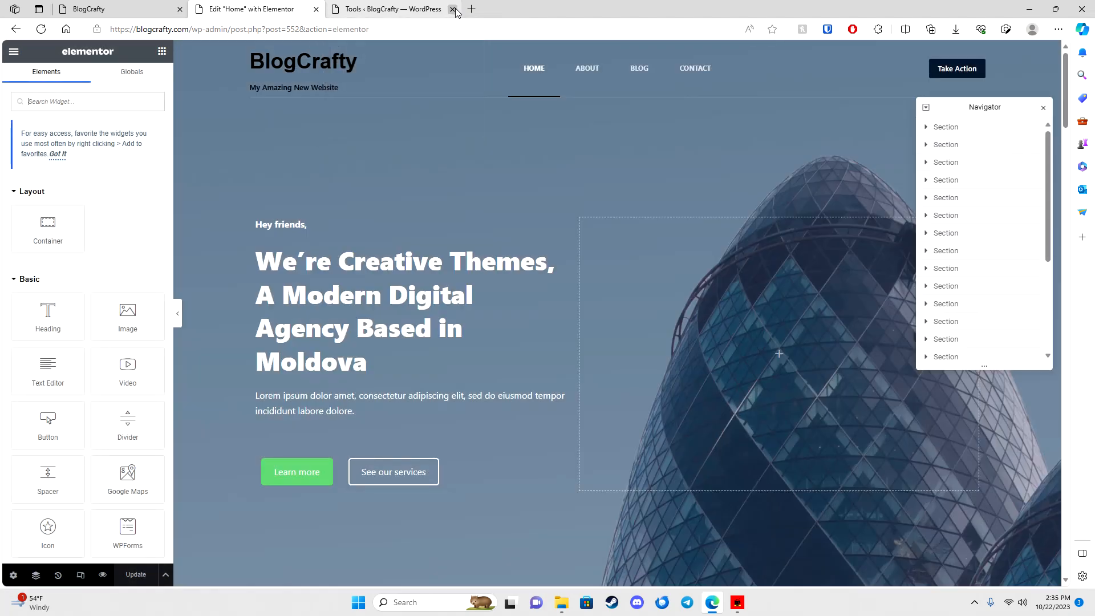
left_click(453, 9)
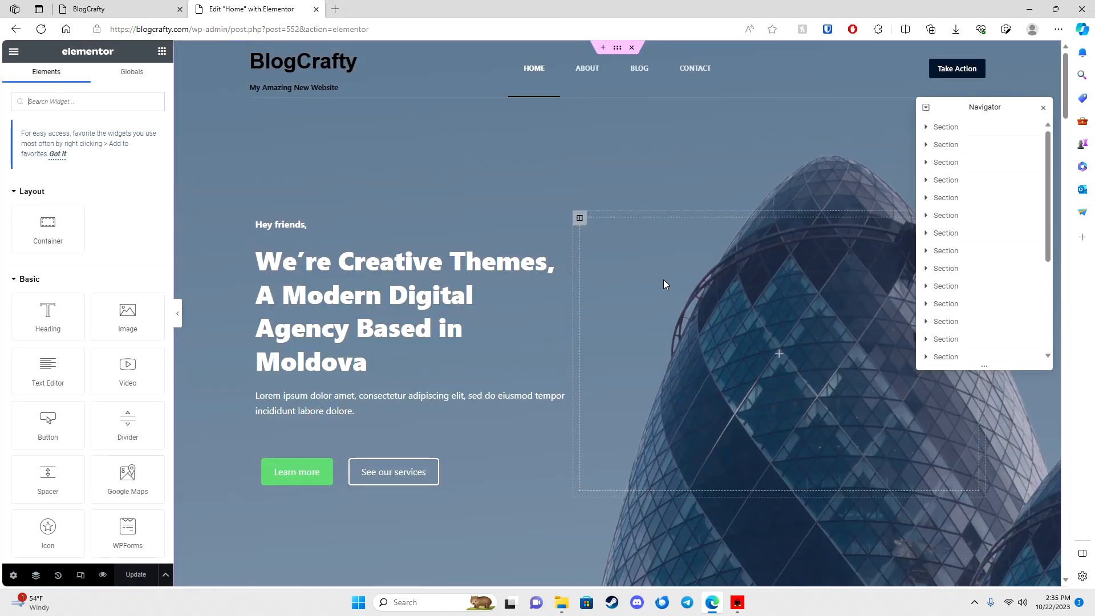
left_click(1043, 109)
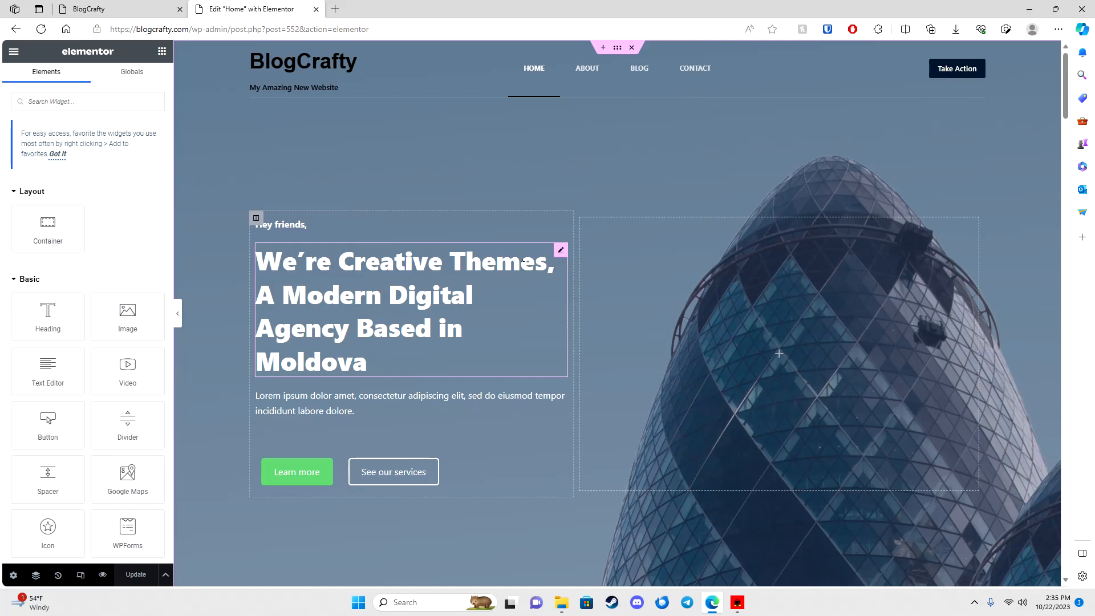
left_click(149, 10)
scroll(535, 315, "down", 4)
scroll(536, 315, "up", 4)
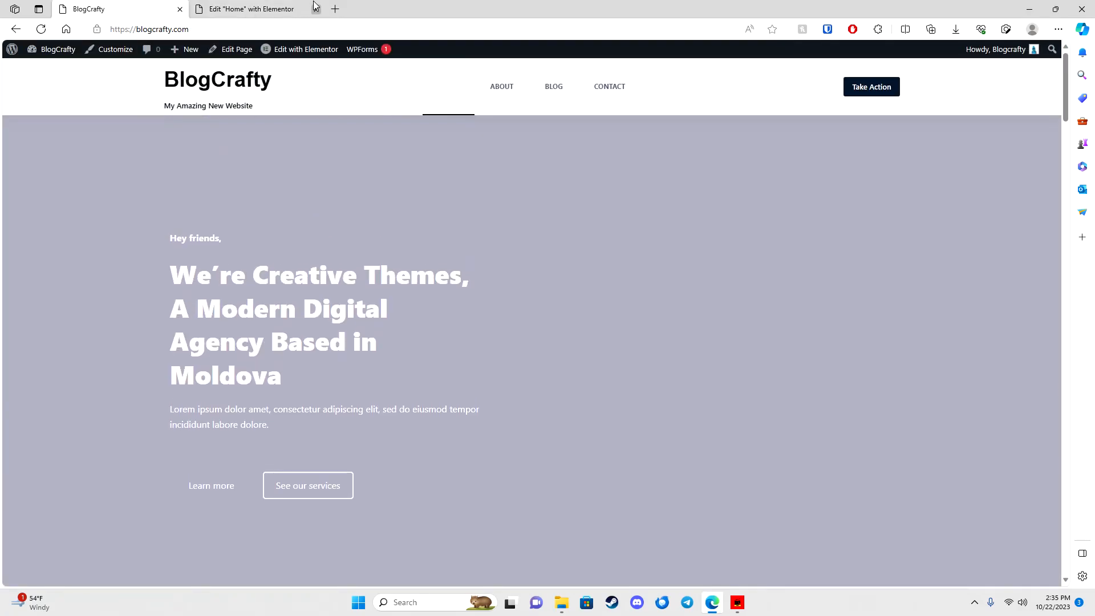
left_click(325, 9)
scroll(651, 306, "down", 10)
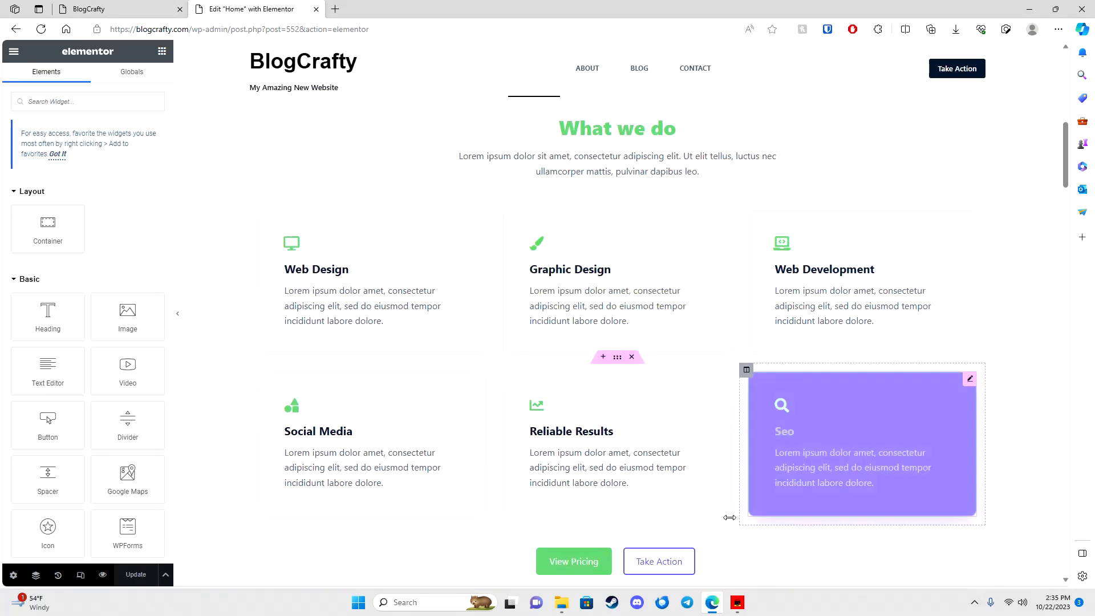
scroll(743, 518, "down", 15)
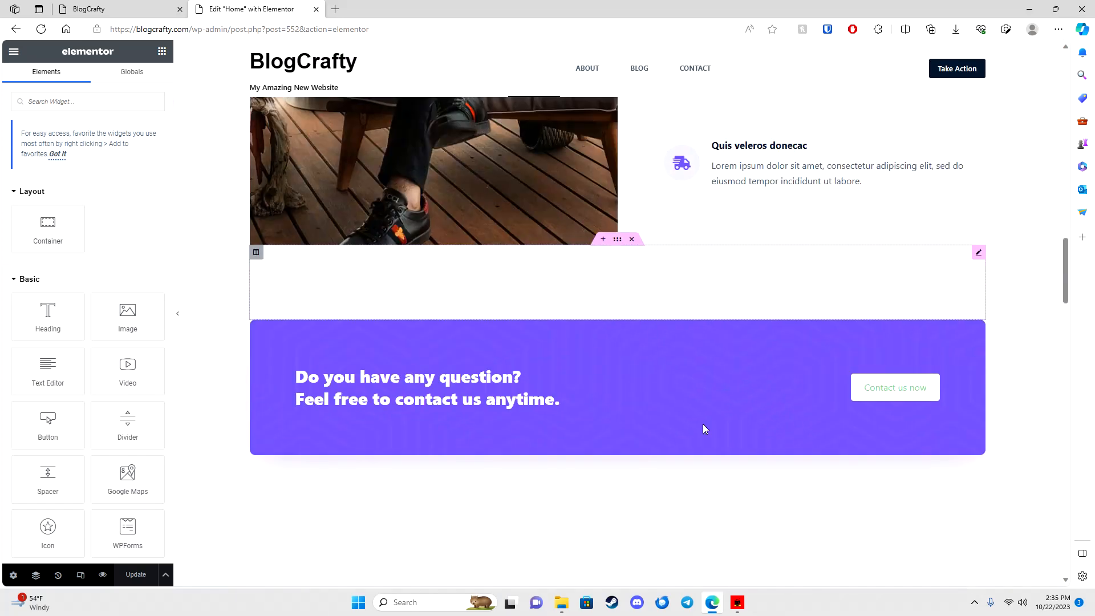
scroll(708, 428, "down", 5)
scroll(601, 203, "up", 5)
scroll(484, 142, "up", 12)
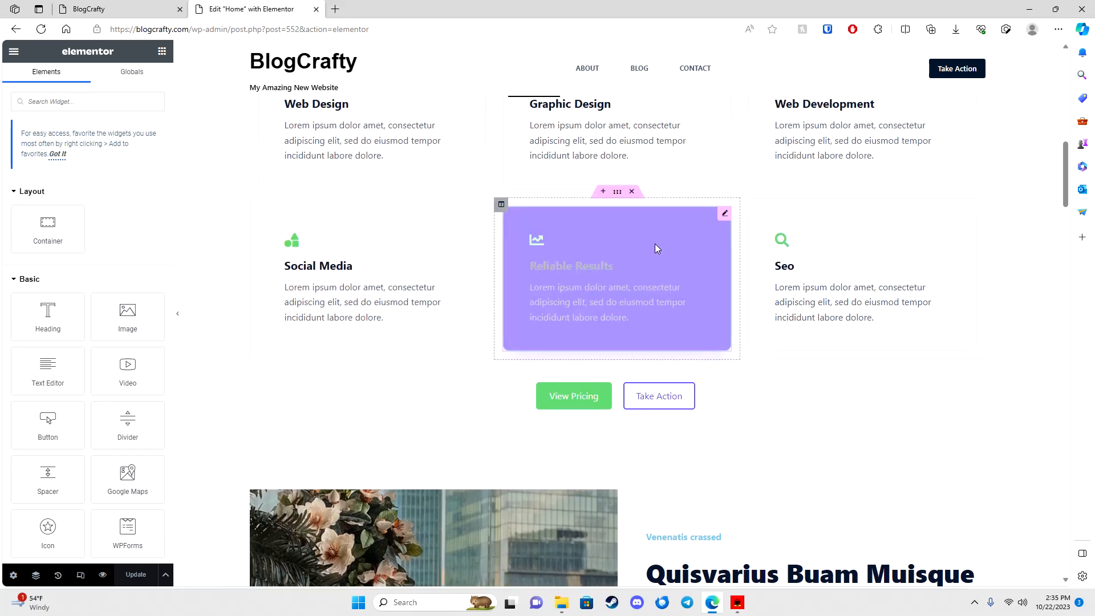
scroll(650, 248, "up", 10)
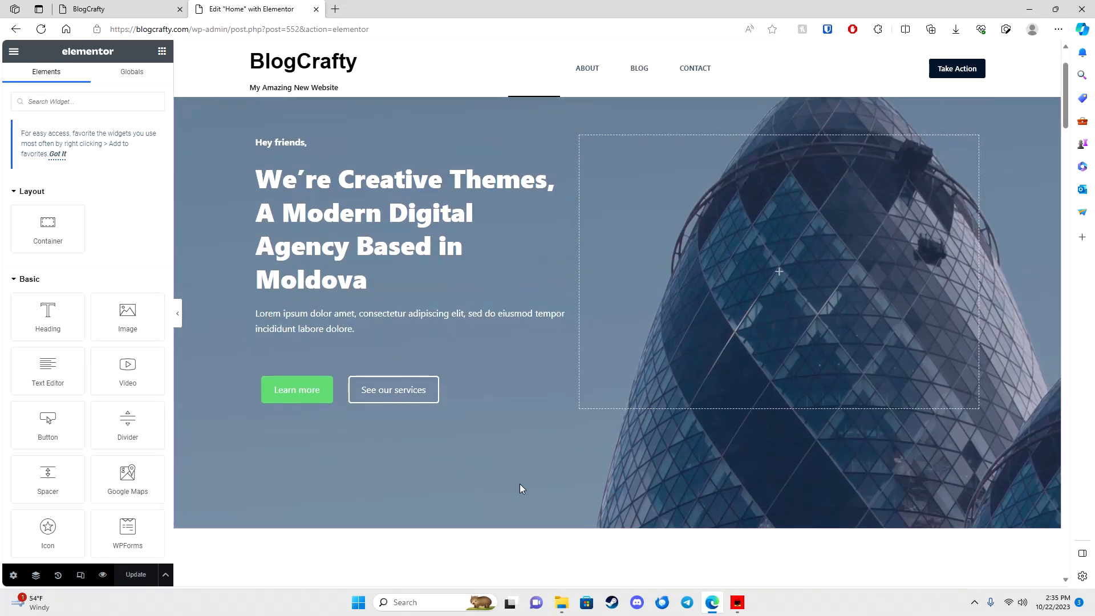
left_click(470, 209)
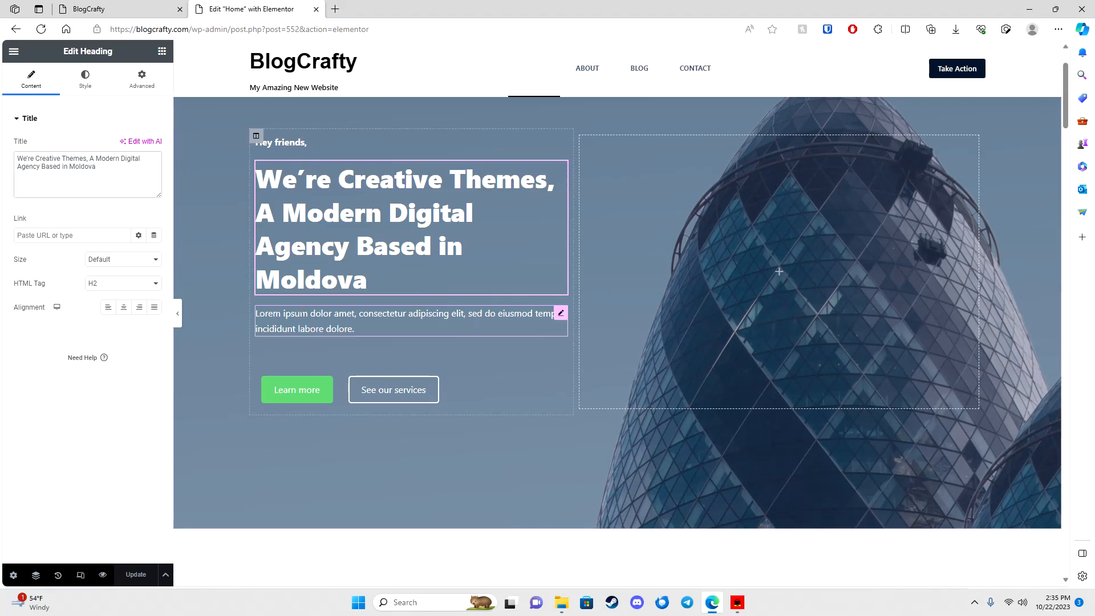
left_click(308, 326)
left_click_drag(83, 262, 50, 247)
left_click(666, 235)
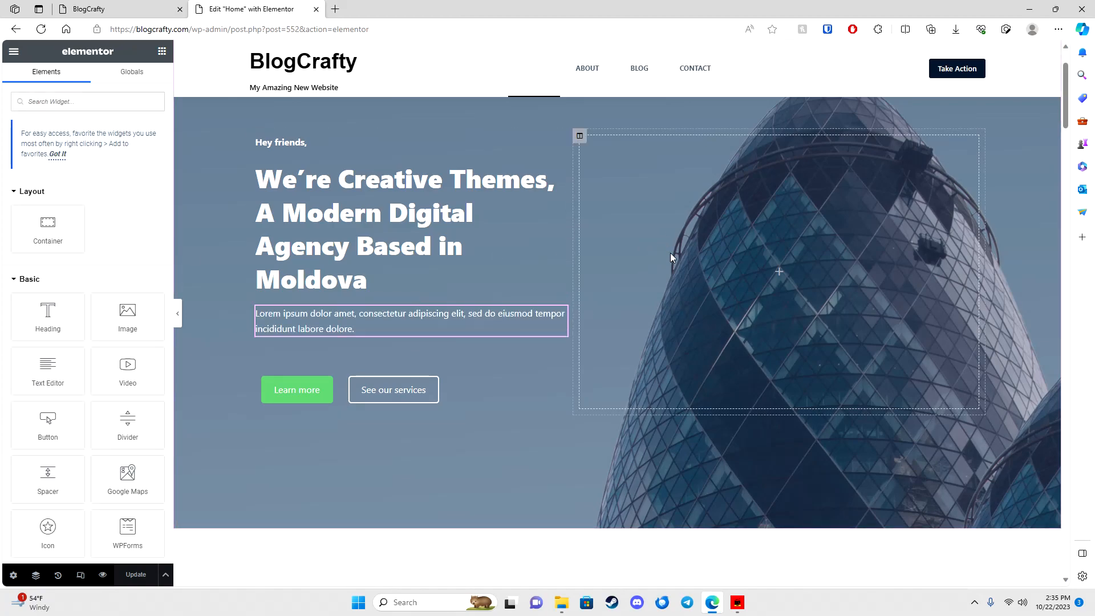
left_click(294, 392)
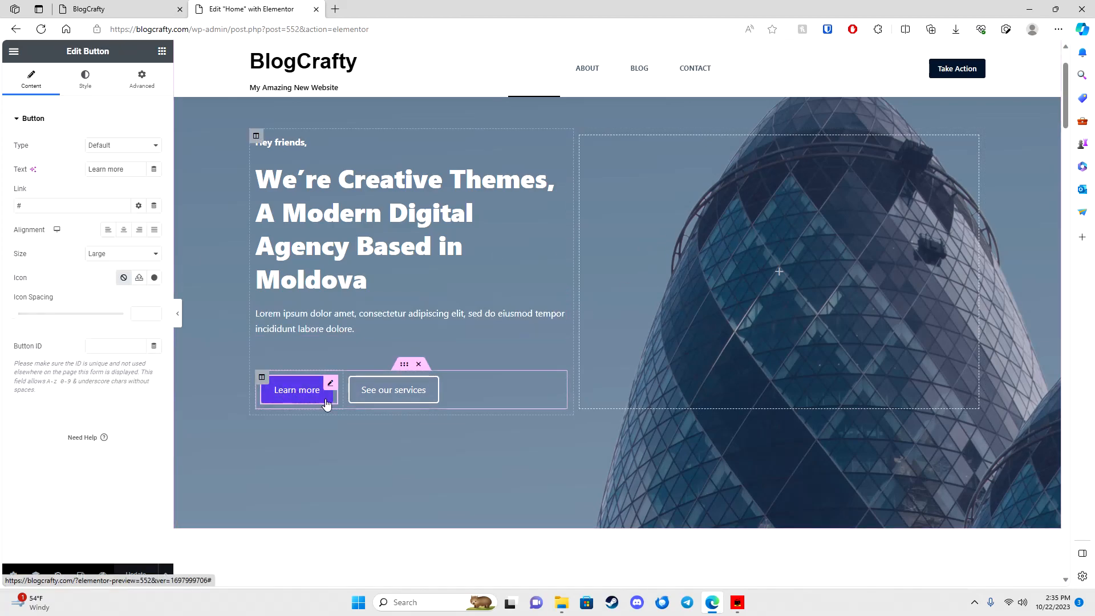
left_click(410, 392)
scroll(342, 228, "up", 2)
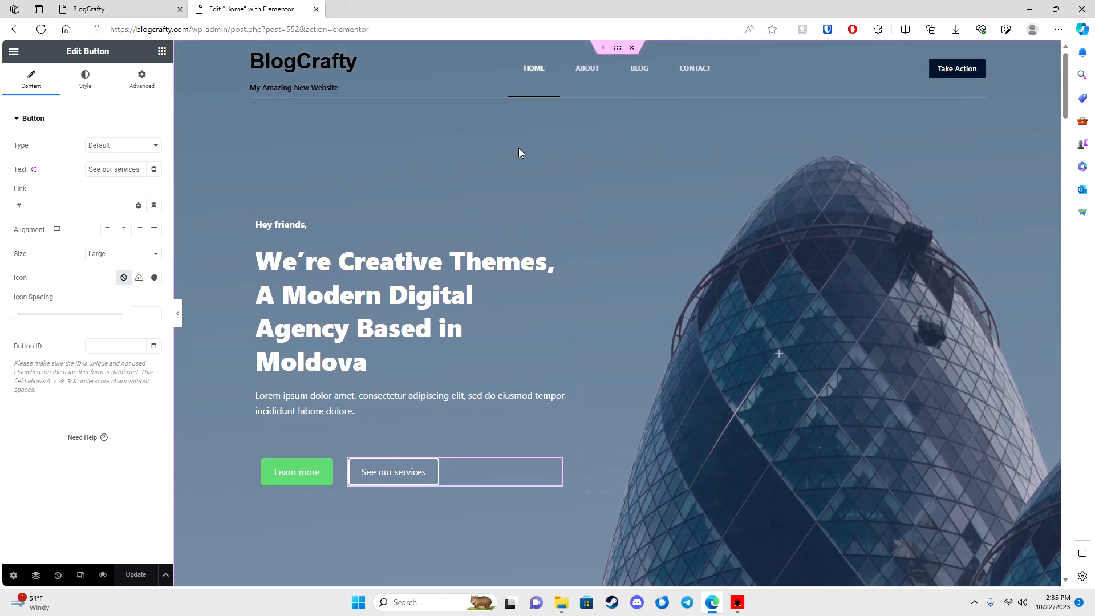
left_click(580, 218)
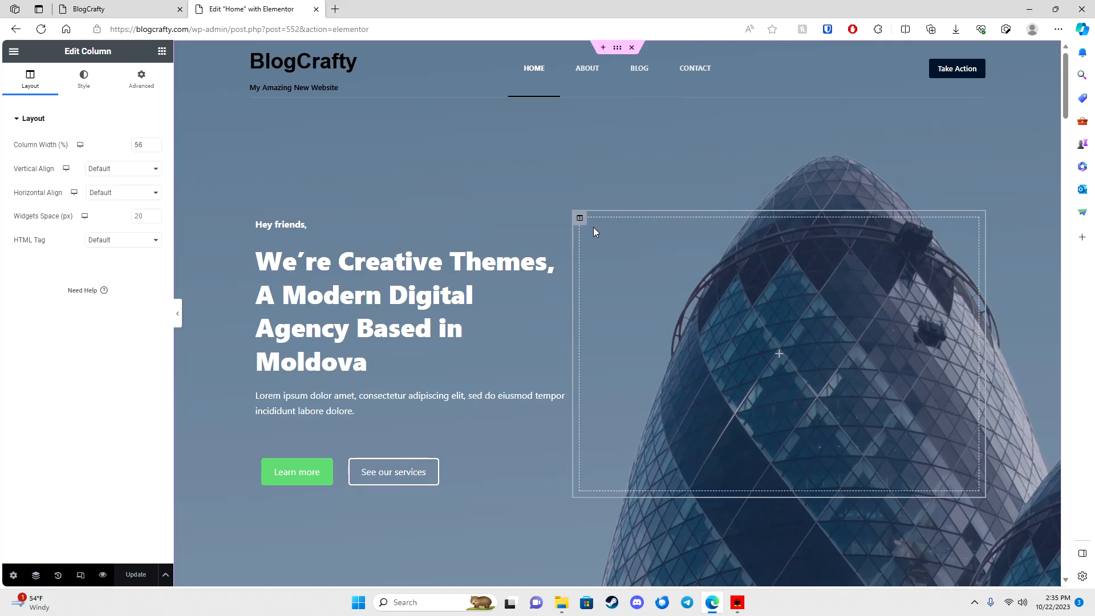
scroll(493, 232, "down", 4)
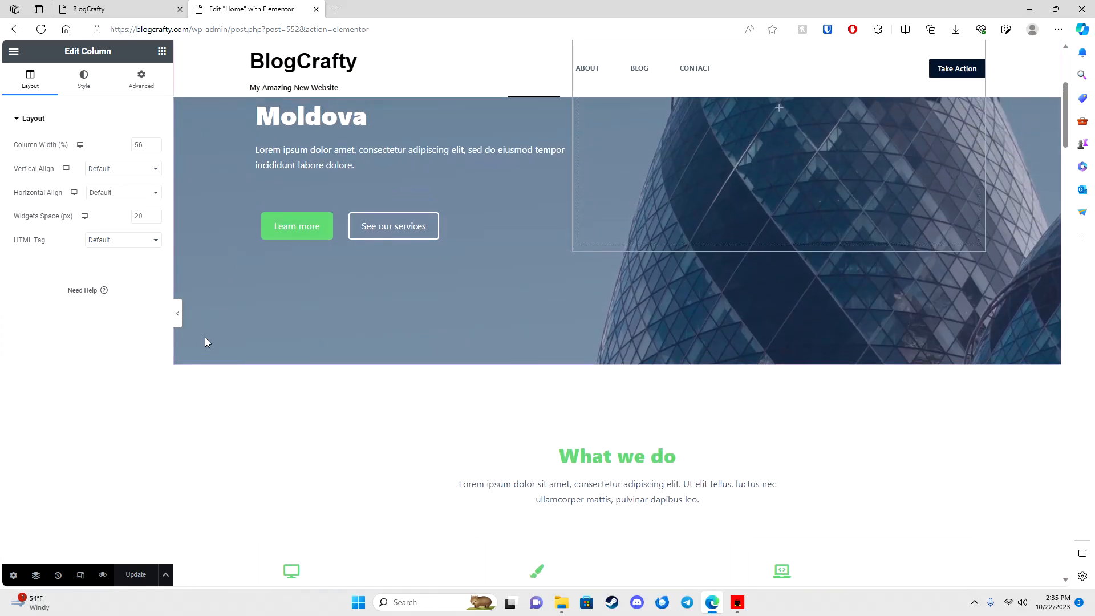
scroll(496, 376, "down", 1)
left_click(477, 329)
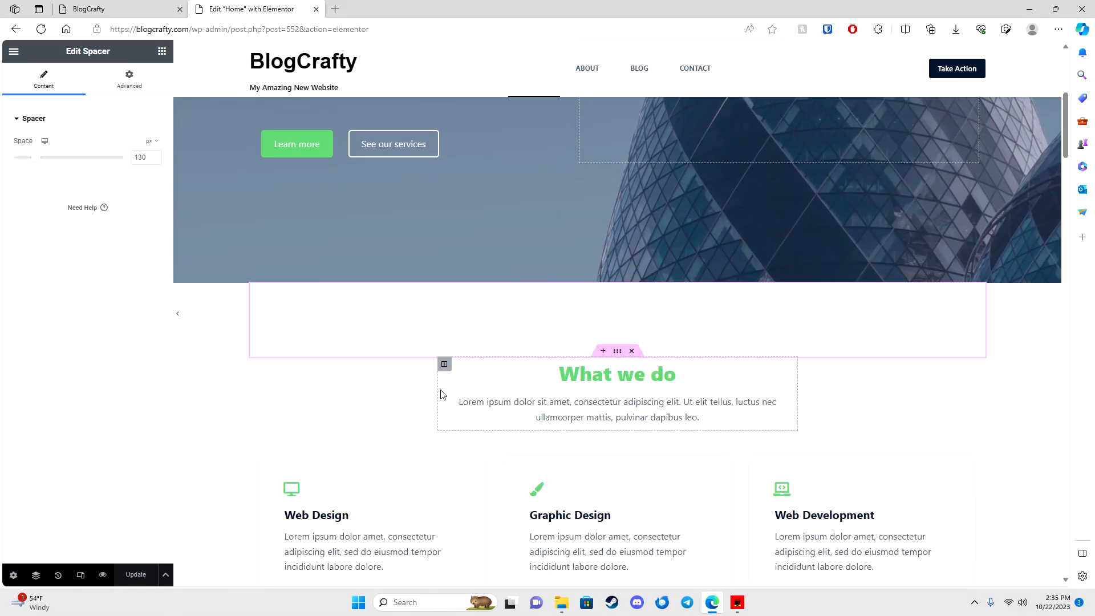
scroll(457, 370, "down", 1)
scroll(449, 403, "down", 2)
left_click(572, 130)
left_click(552, 168)
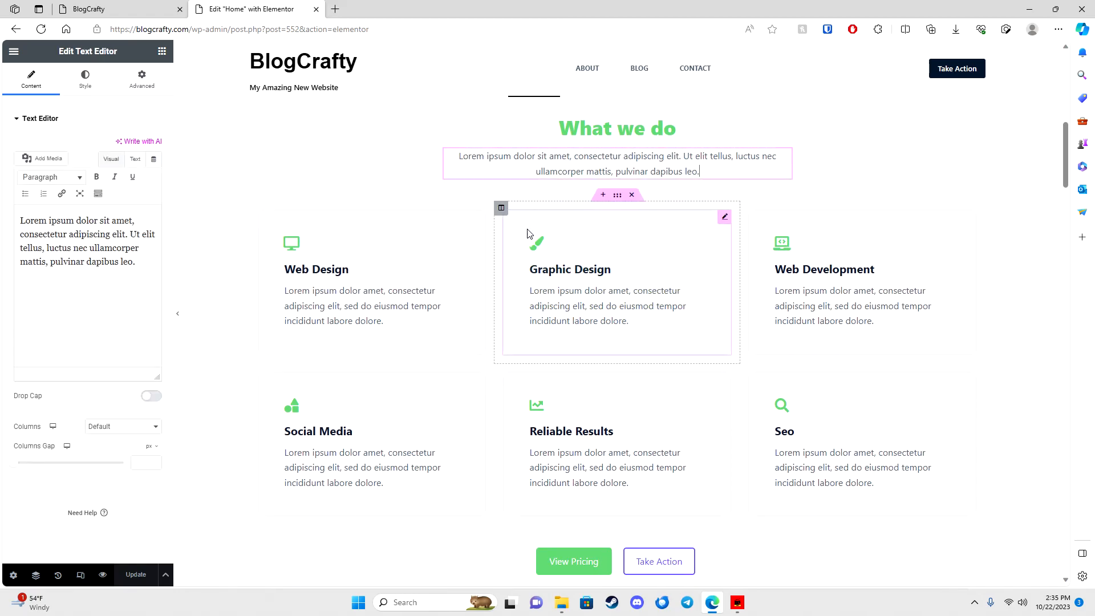
left_click(536, 245)
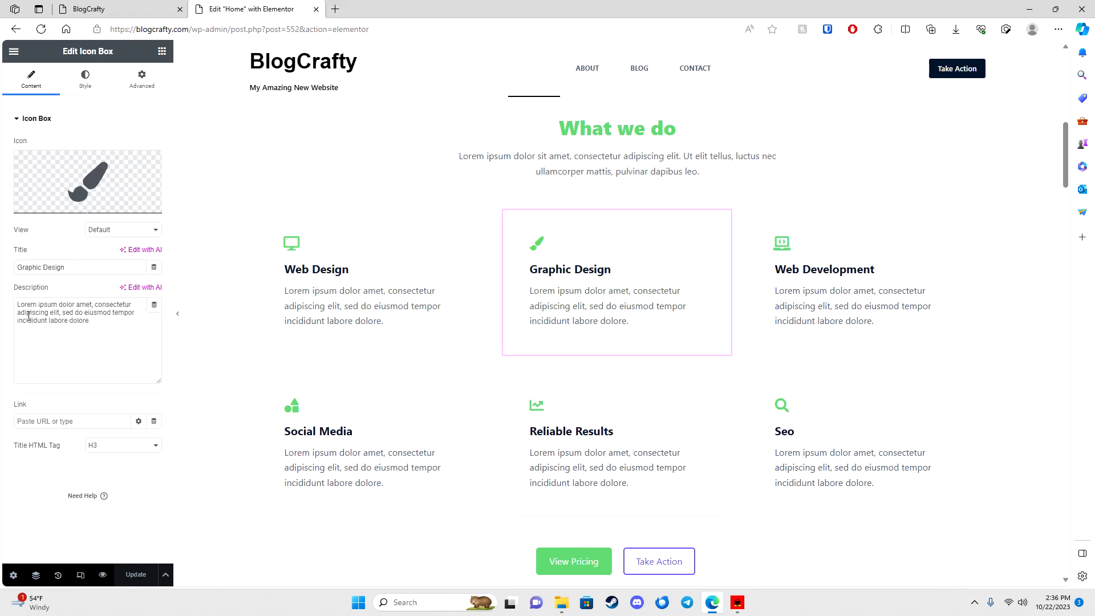
scroll(402, 328, "up", 4)
scroll(403, 328, "up", 5)
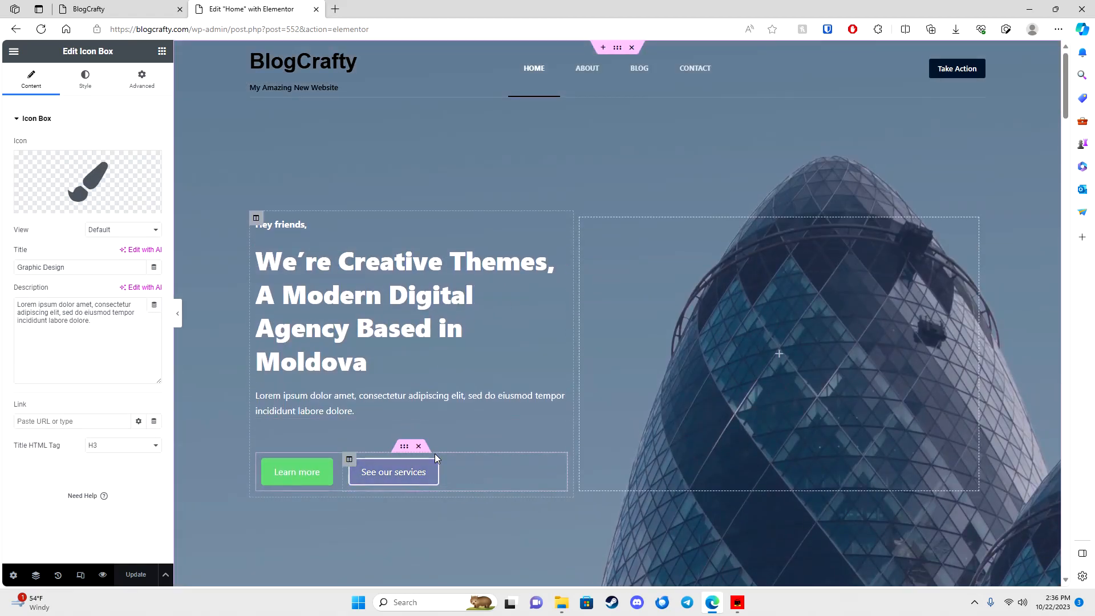
left_click(376, 334)
left_click(781, 370)
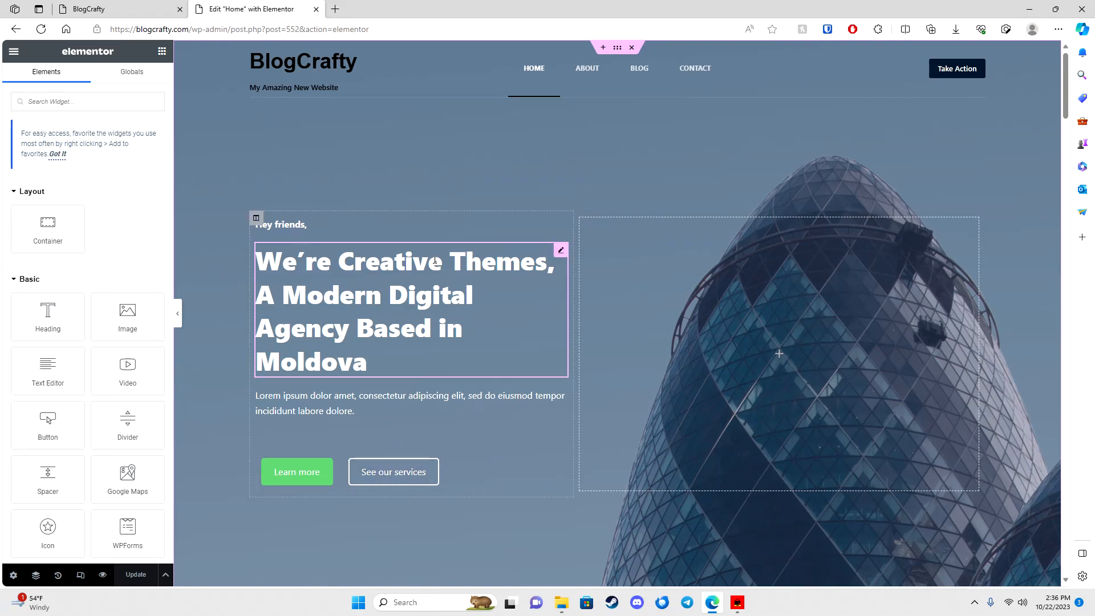
scroll(114, 360, "down", 5)
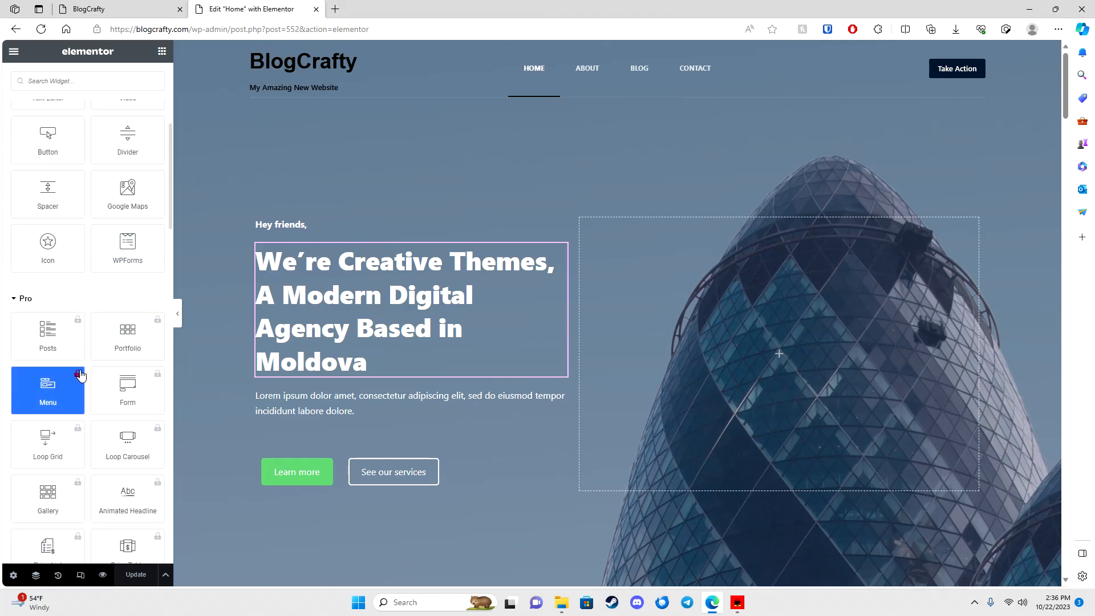
scroll(86, 385, "down", 4)
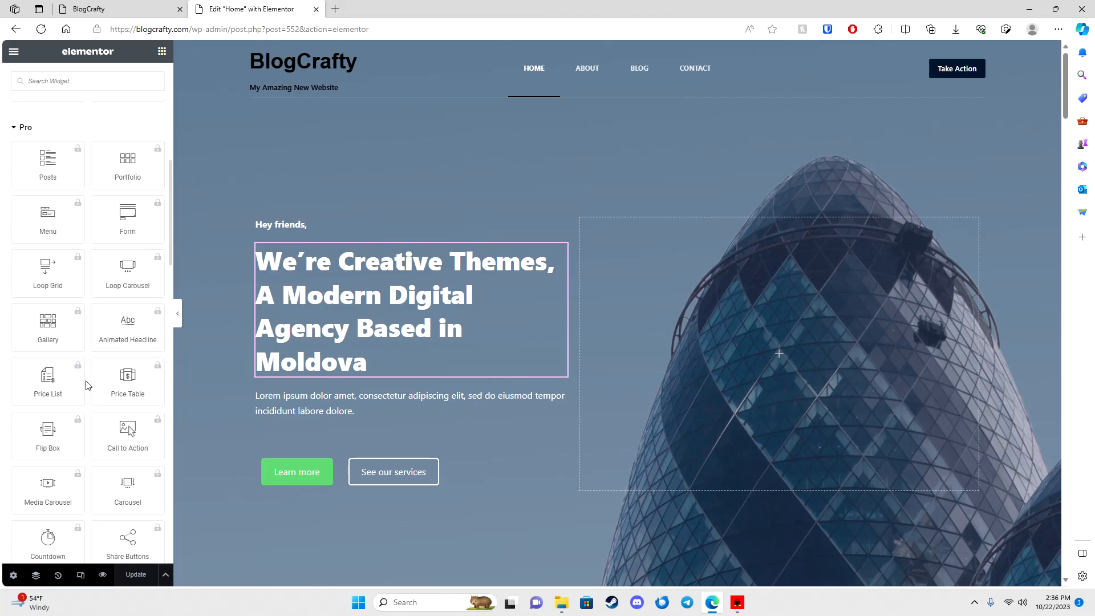
scroll(87, 382, "up", 10)
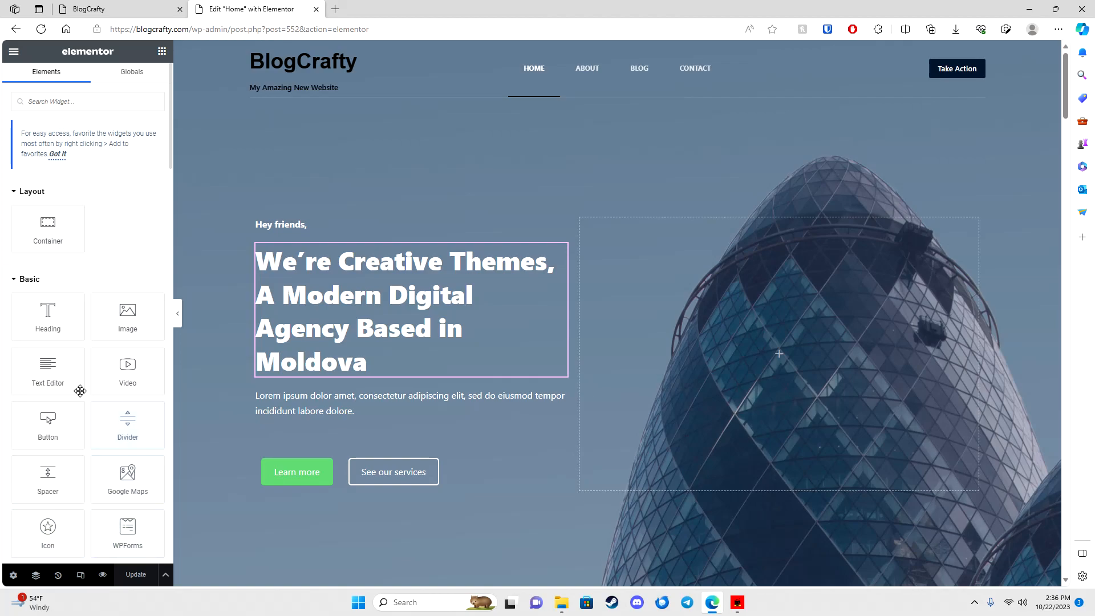
Step: Add an image widget to the empty right hero column and insert the businessman photo
left_click_drag(118, 323, 754, 368)
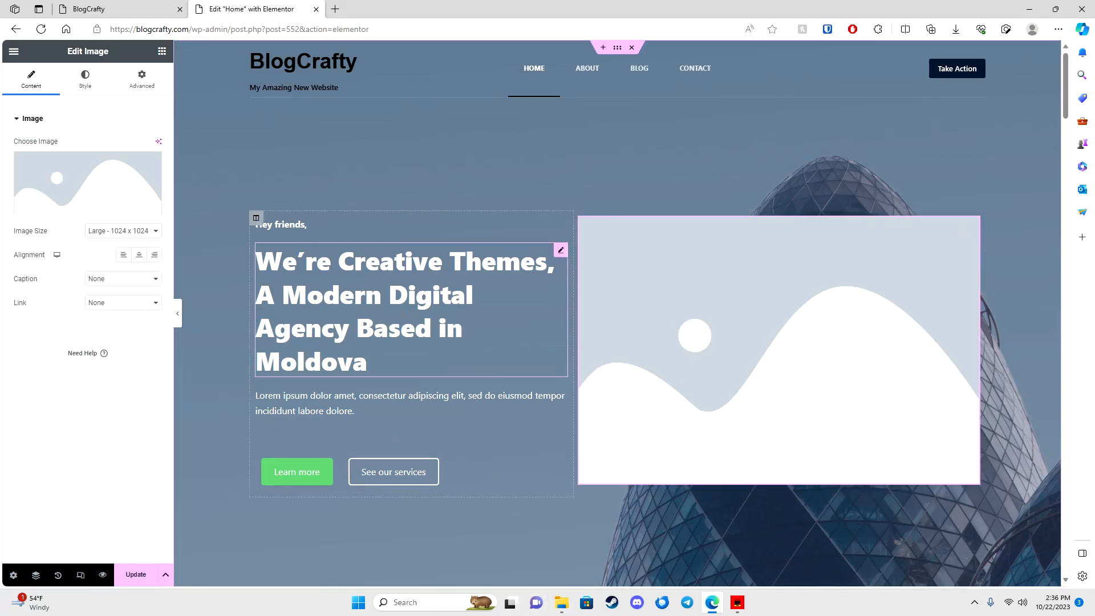
left_click(83, 180)
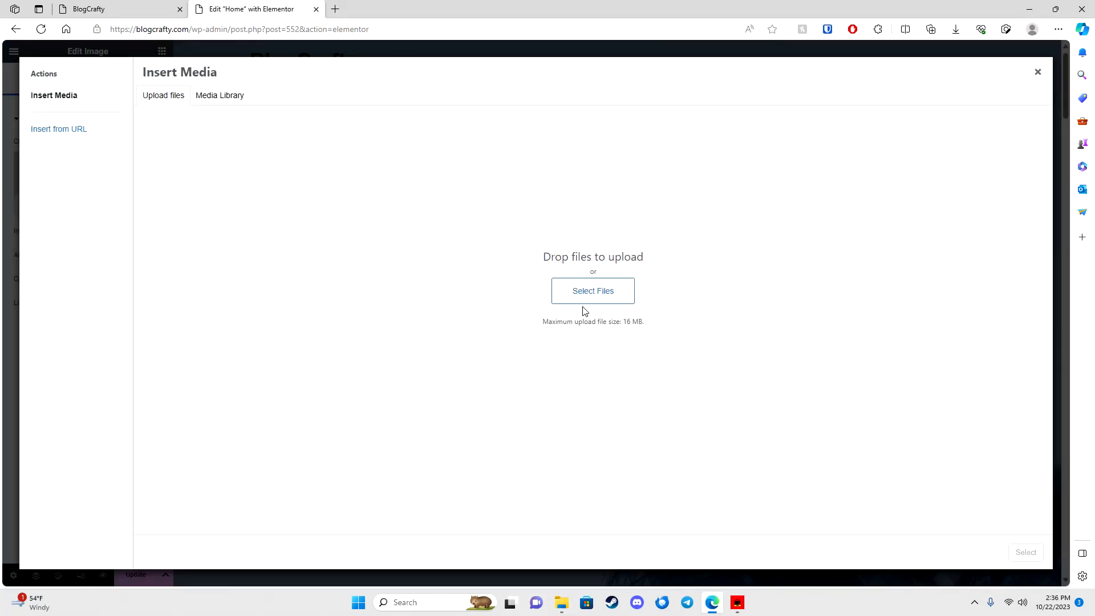
left_click(221, 97)
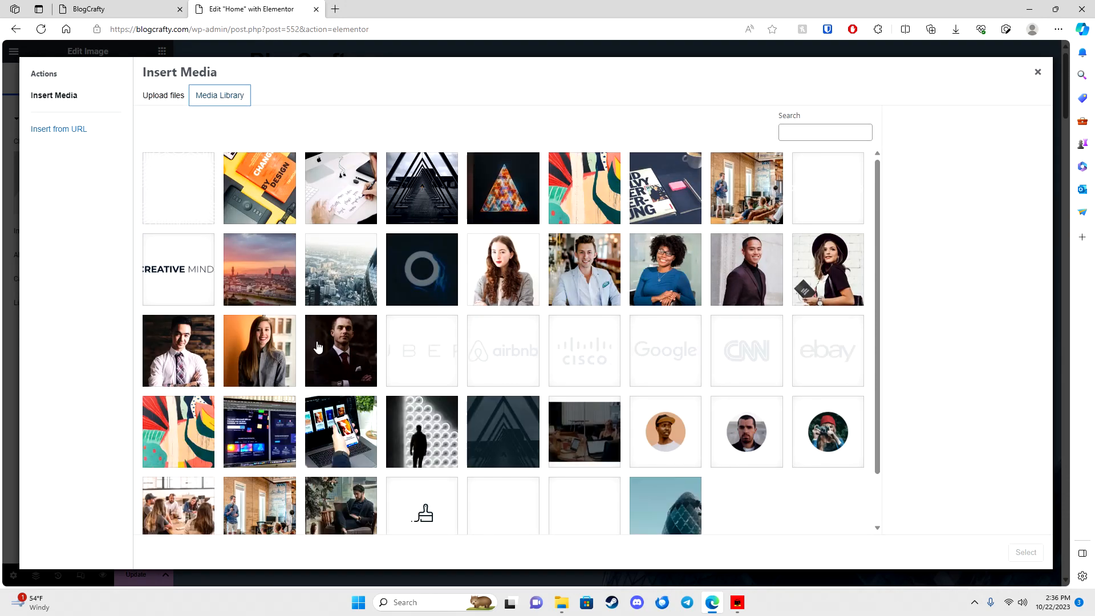
left_click(340, 345)
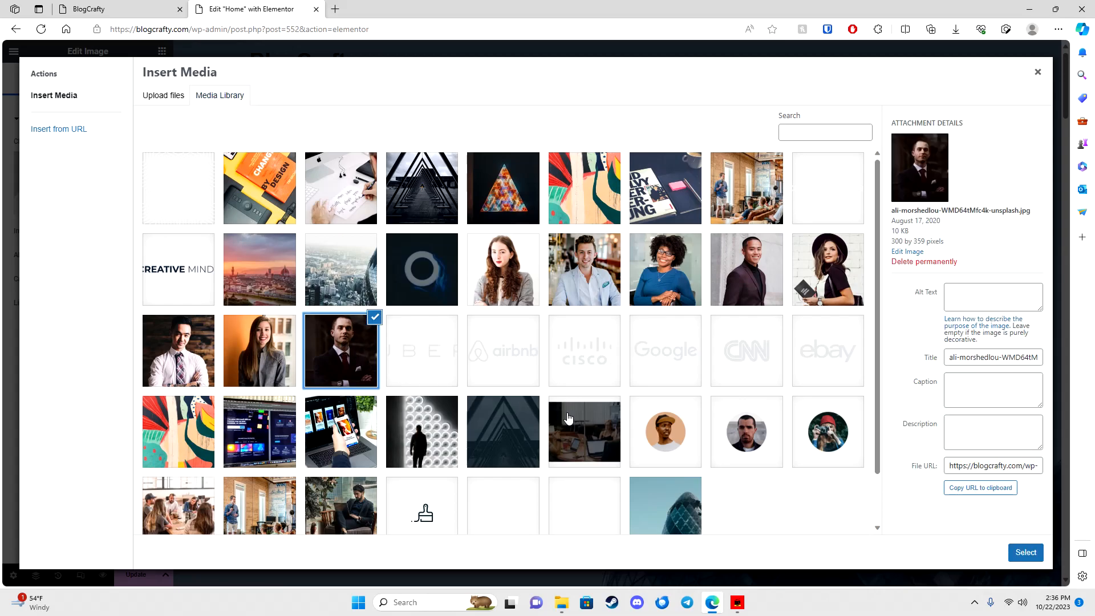
left_click(1024, 553)
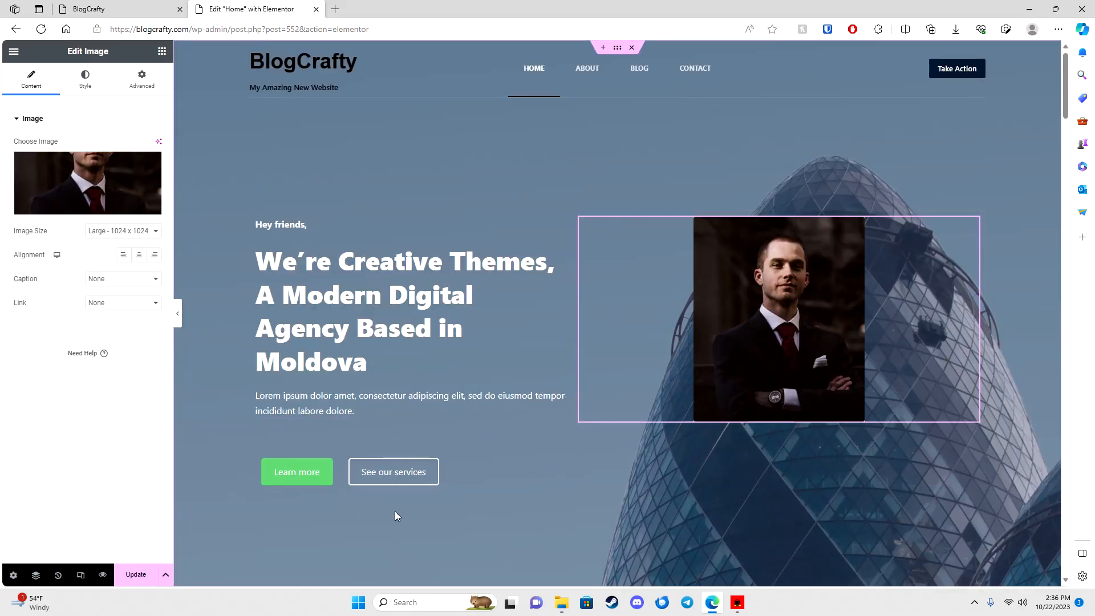
Step: Replace the businessman photo with the office meeting photo from the Media Library
left_click(150, 166)
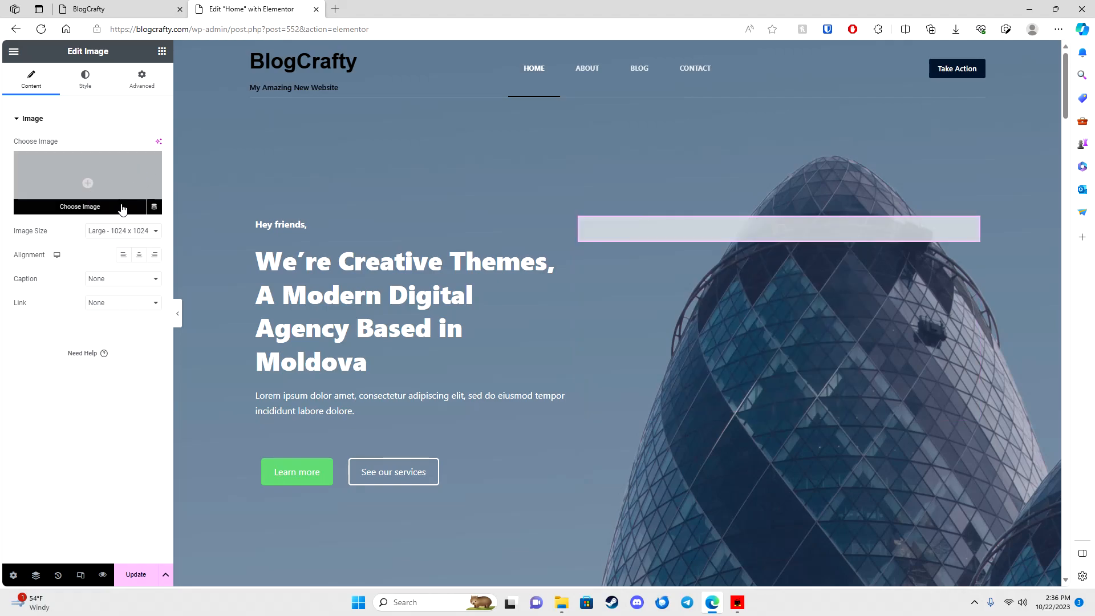
left_click(121, 209)
left_click(745, 191)
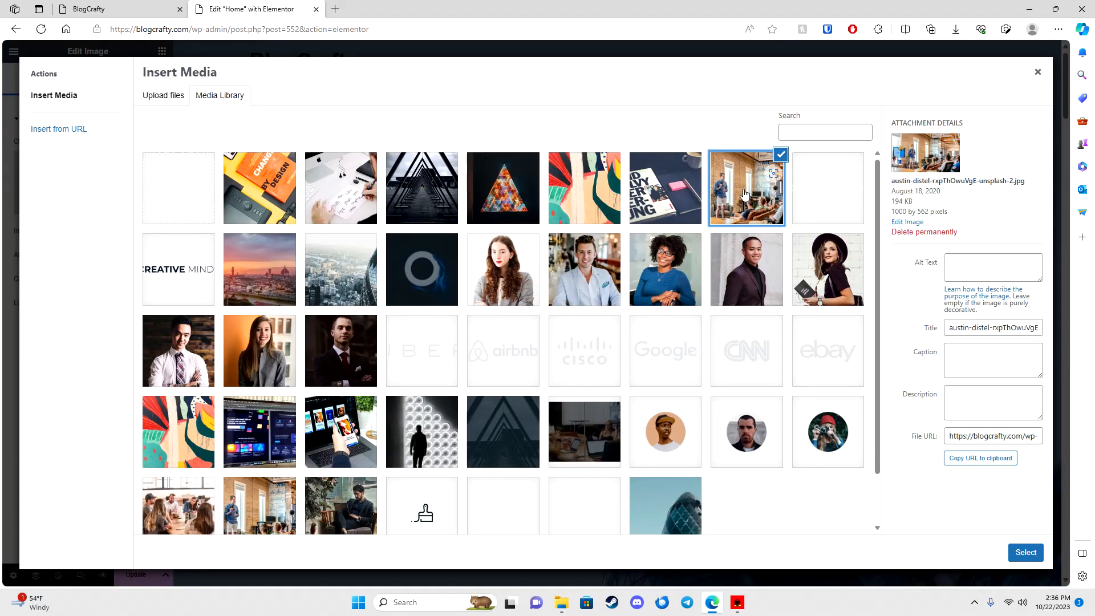
left_click(1024, 552)
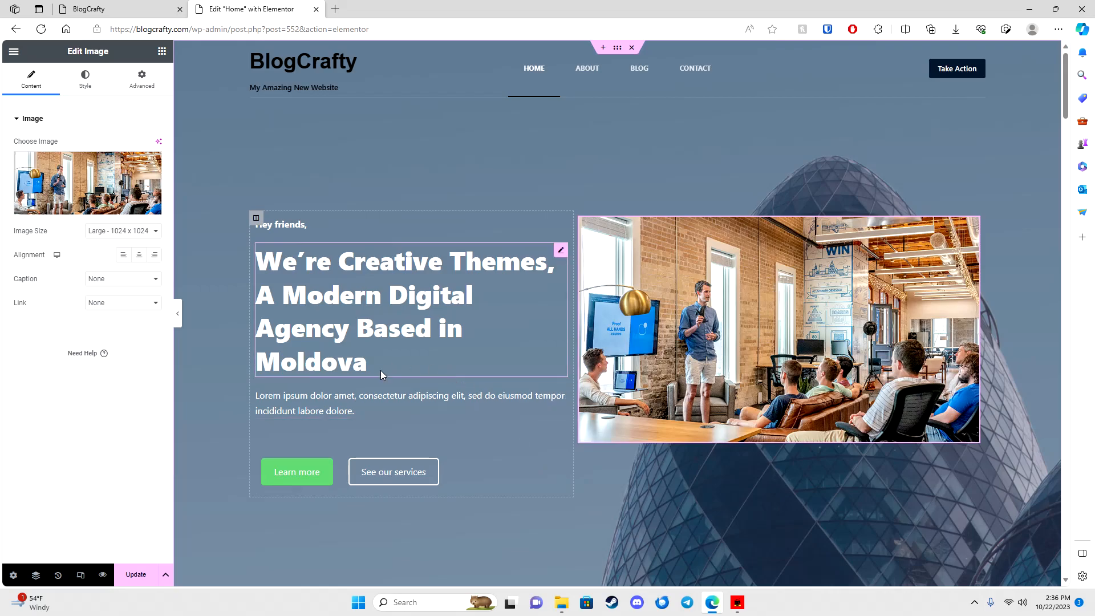
Step: Set the hero image size to Full after trying Thumbnail
left_click(138, 230)
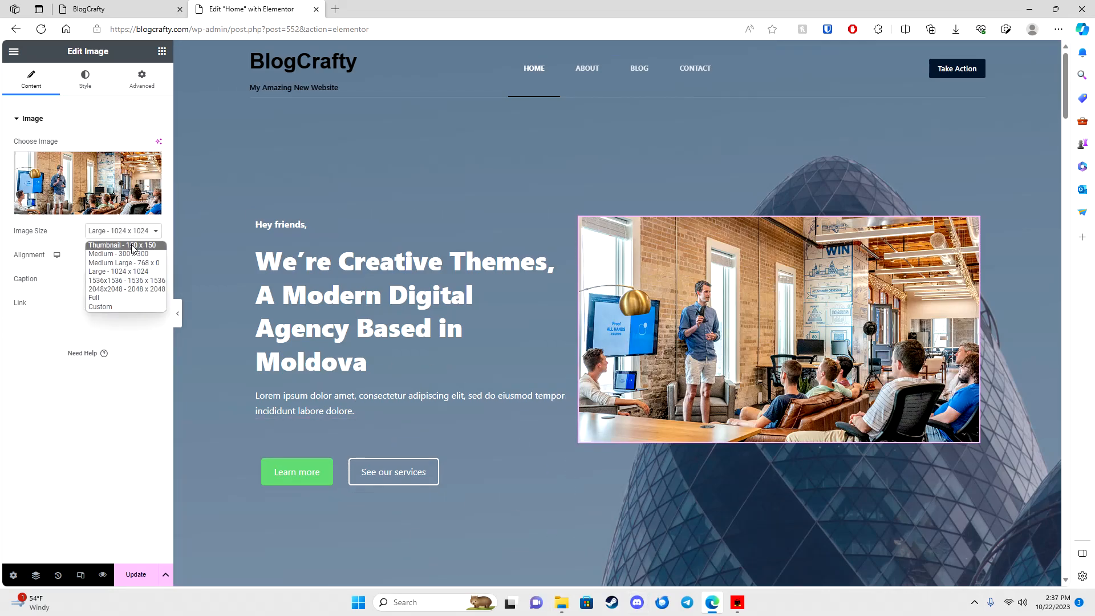
left_click(128, 245)
left_click(125, 230)
left_click(112, 298)
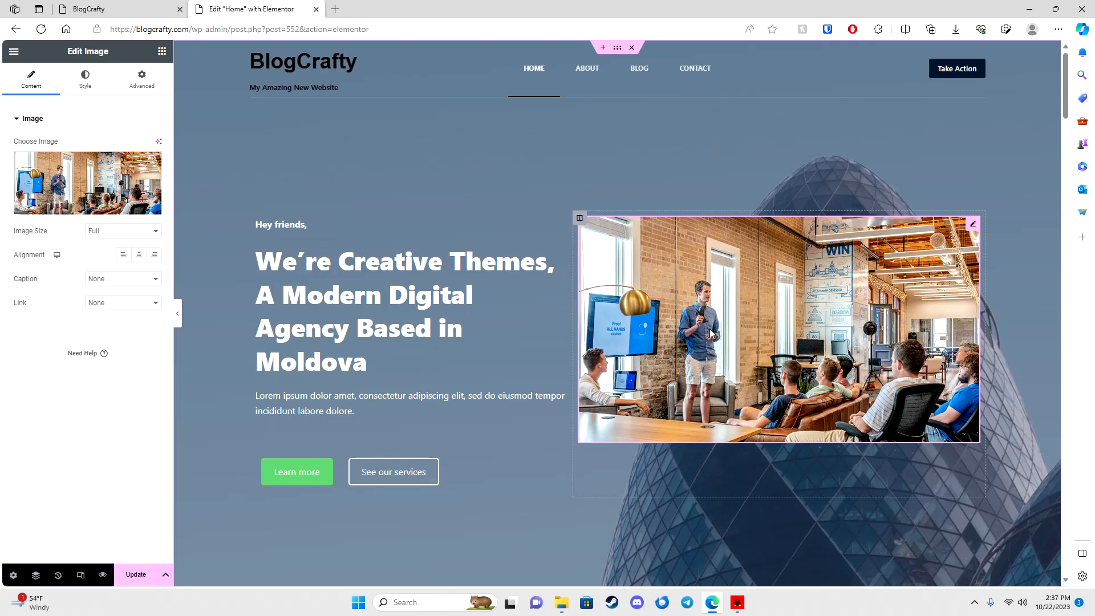
scroll(595, 450, "down", 5)
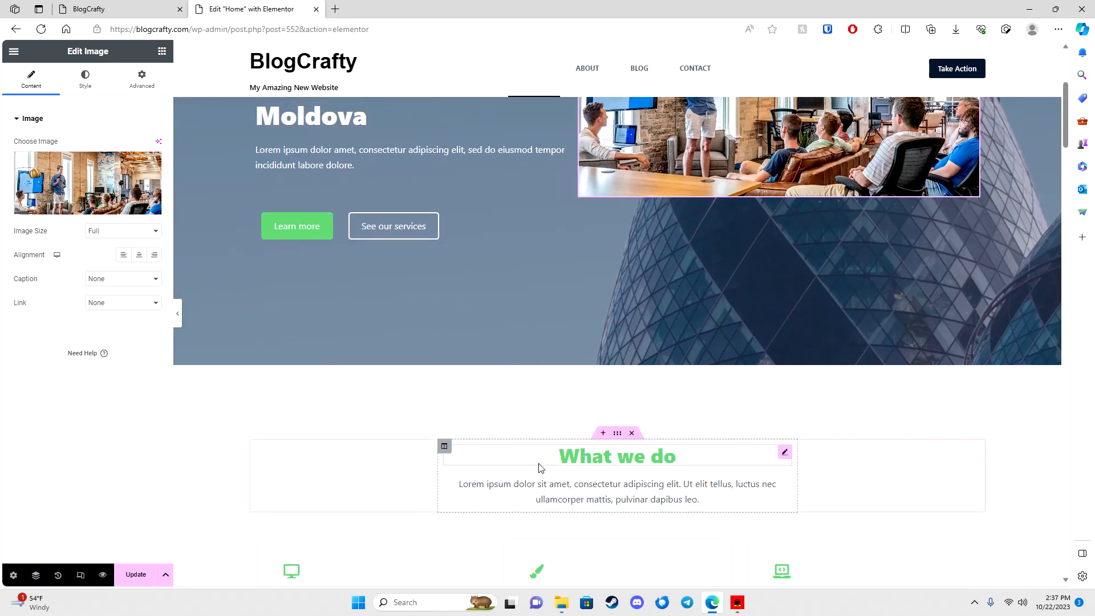
scroll(530, 459, "up", 5)
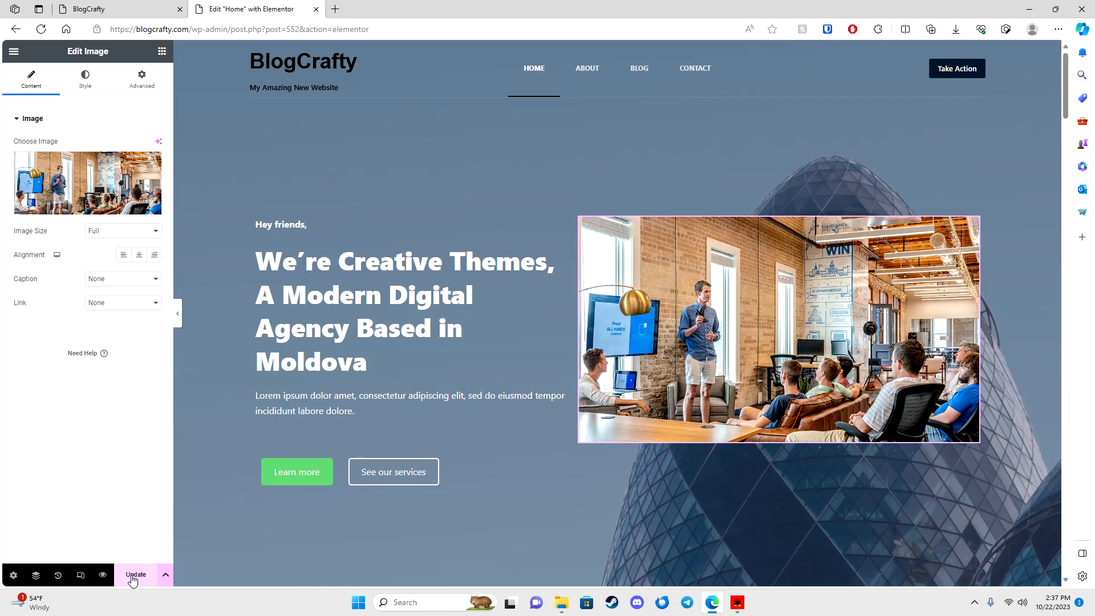
Step: Move the Commodo elitat imperdiet icon box above Elementum sagittis vitae
scroll(477, 450, "down", 10)
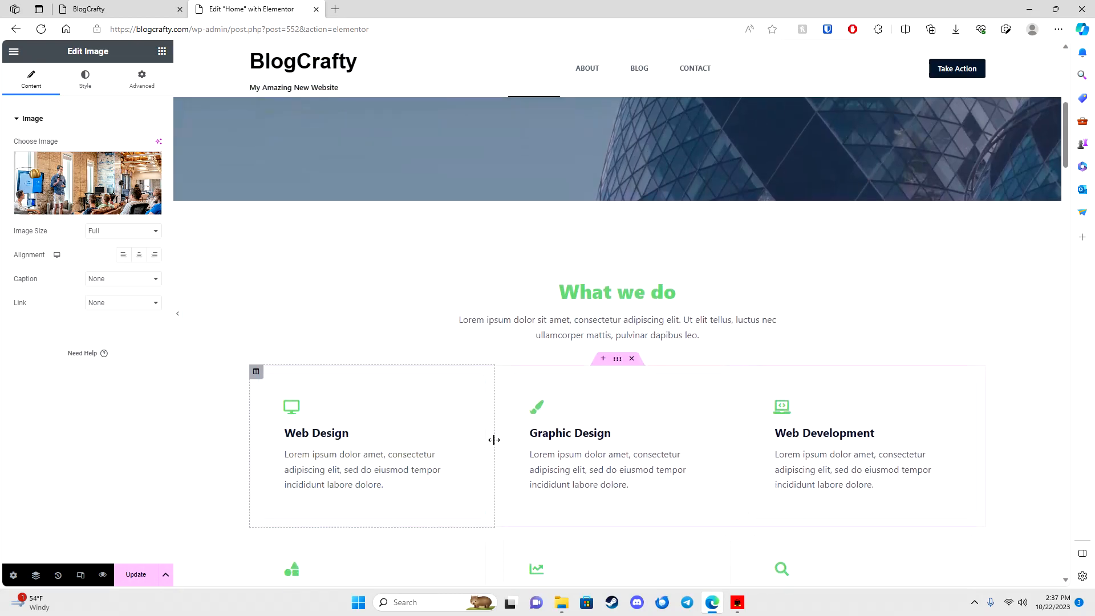
scroll(437, 463, "down", 10)
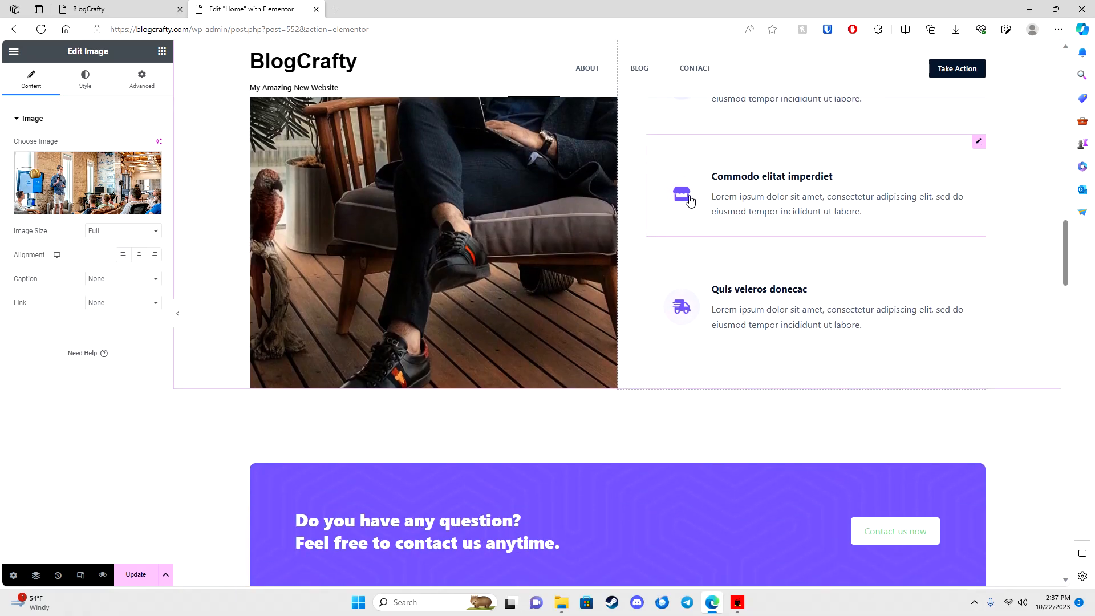
left_click(690, 201)
scroll(667, 268, "up", 3)
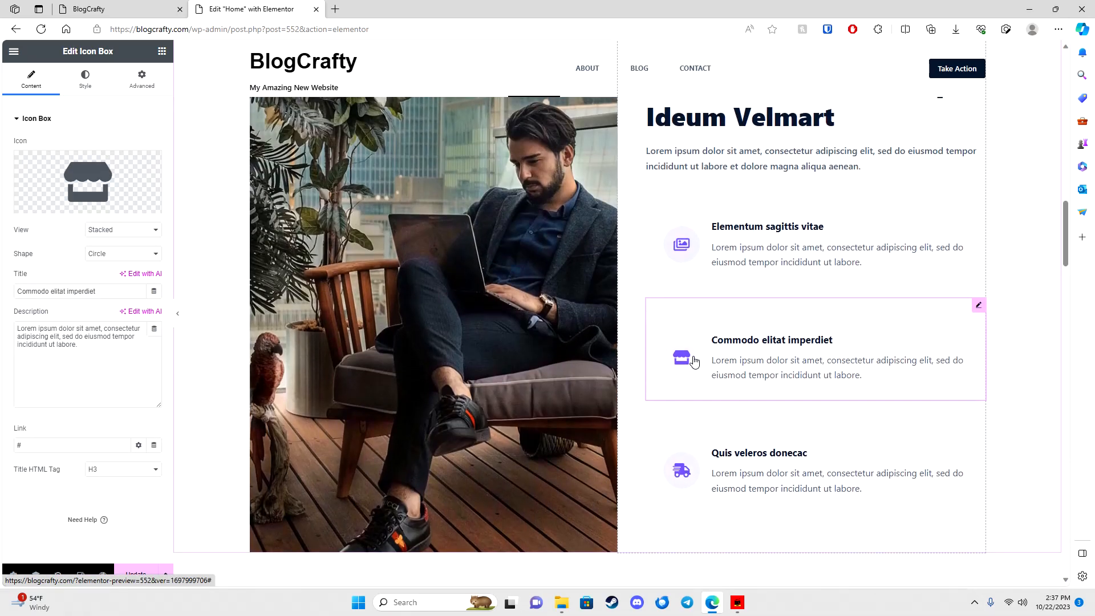
left_click_drag(742, 361, 919, 343)
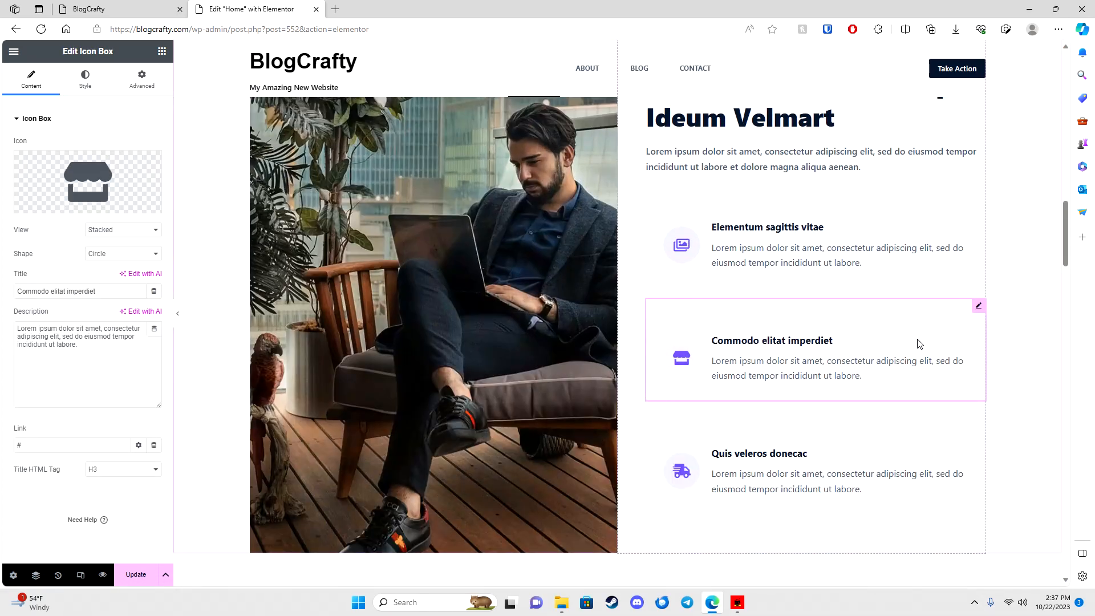
mouse_move(979, 308)
left_mouse_down()
mouse_move(930, 348)
mouse_move(821, 285)
mouse_move(798, 199)
left_mouse_up()
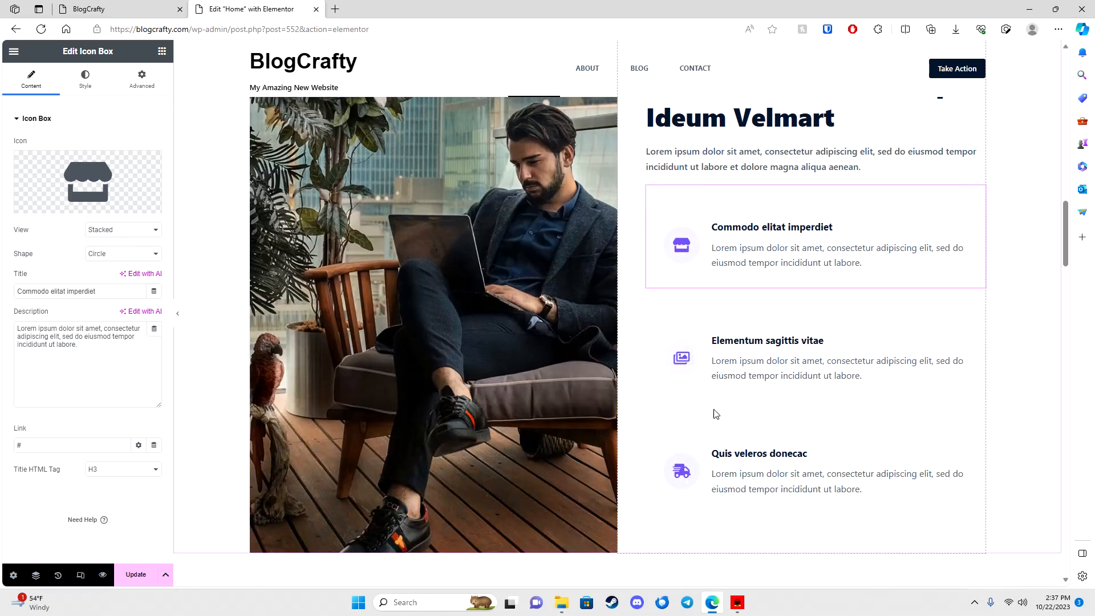
Step: Move the Take Action button into the left column and align it Right
scroll(656, 399, "up", 8)
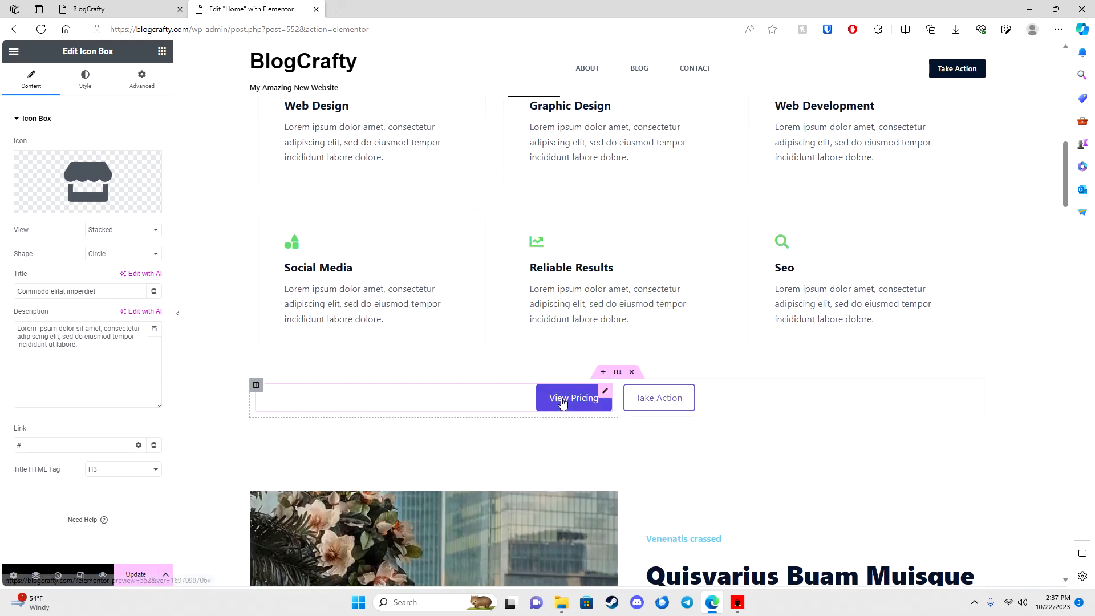
mouse_move(605, 391)
left_mouse_down()
mouse_move(745, 408)
mouse_move(797, 393)
left_mouse_up()
left_click_drag(969, 437, 513, 406)
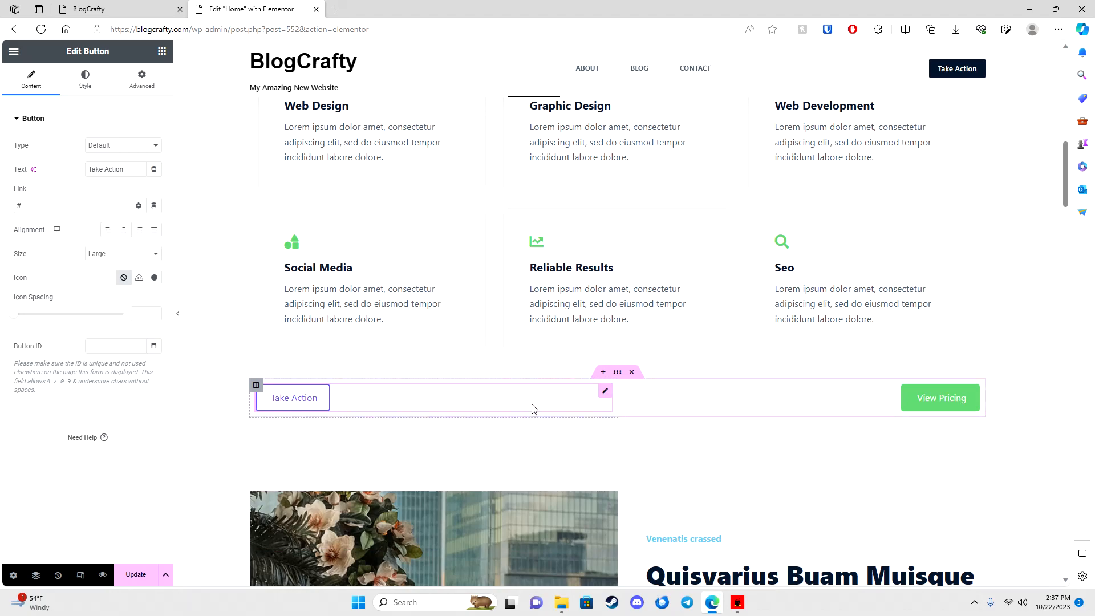
left_click(124, 230)
left_click(139, 229)
left_click(154, 230)
left_click(124, 229)
left_click(154, 231)
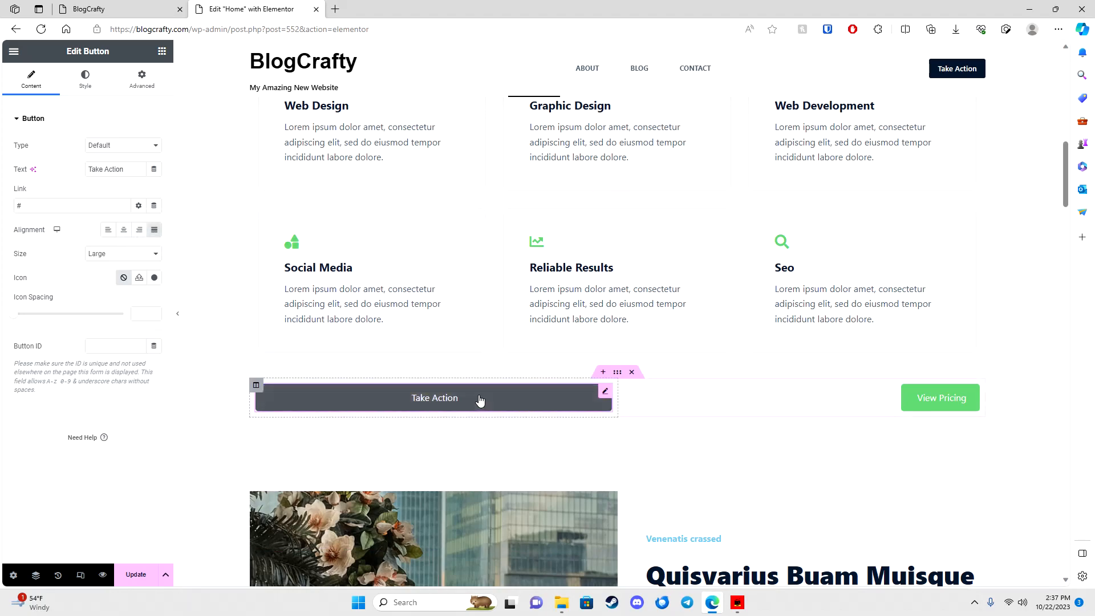
left_click(125, 231)
left_click(139, 230)
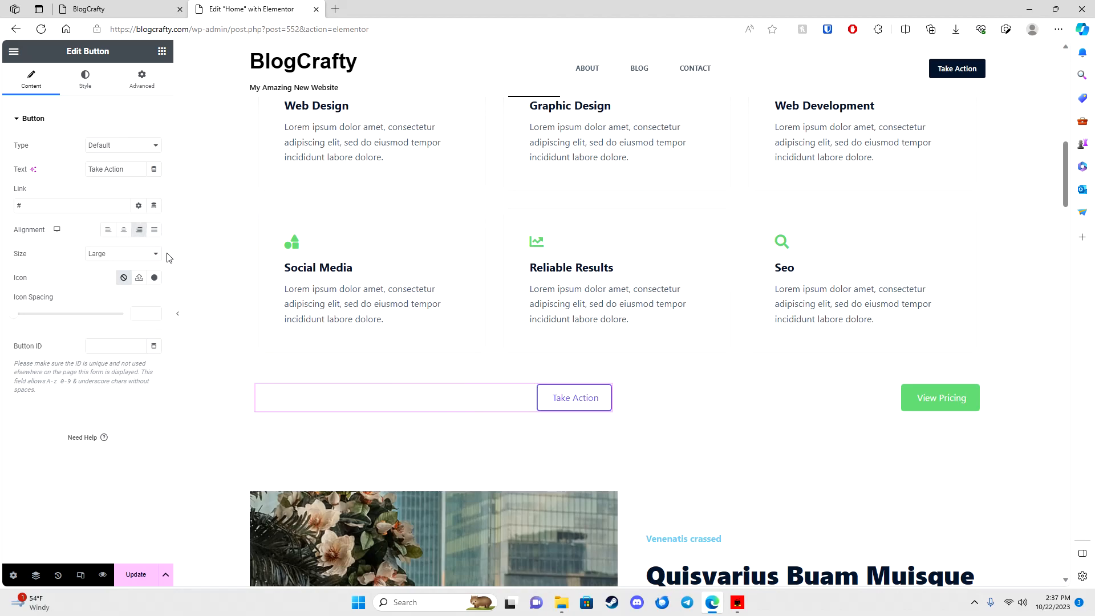
Step: Move Graphic Design into the left column and What we do between the service rows
scroll(425, 277, "up", 3)
left_click_drag(722, 225, 365, 234)
left_click_drag(485, 377, 591, 371)
scroll(596, 365, "up", 4)
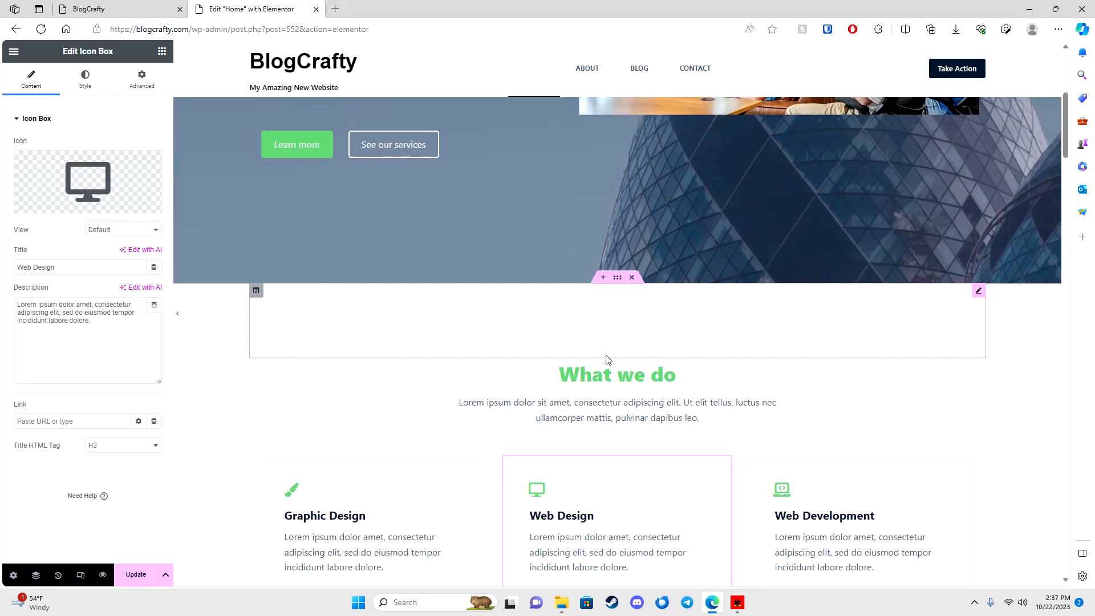
left_click_drag(617, 352, 615, 300)
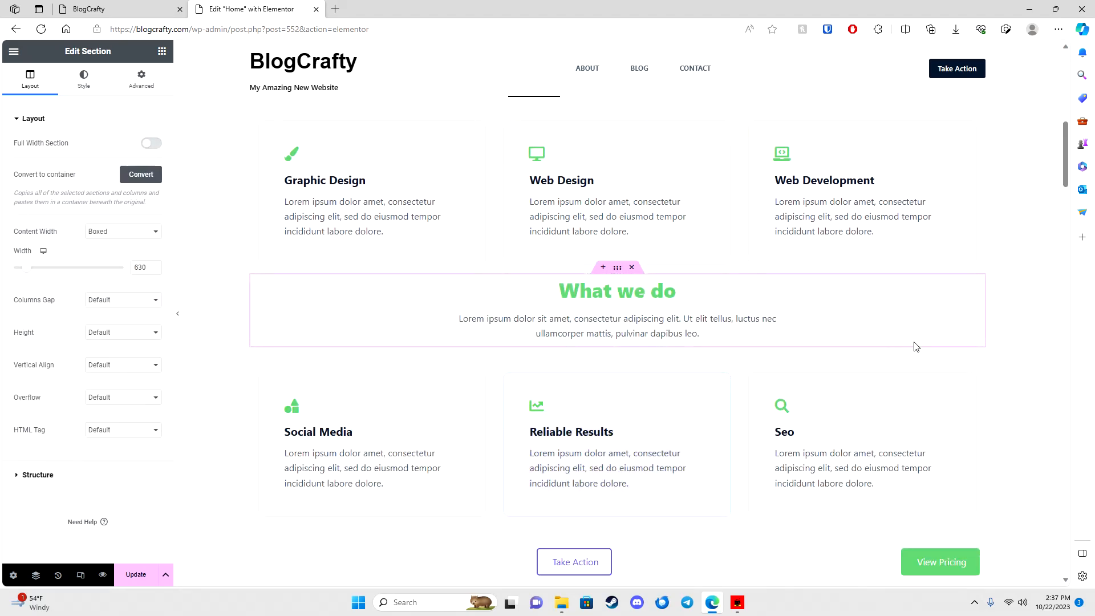
Step: Save the edited Home page with Update
scroll(329, 220, "up", 8)
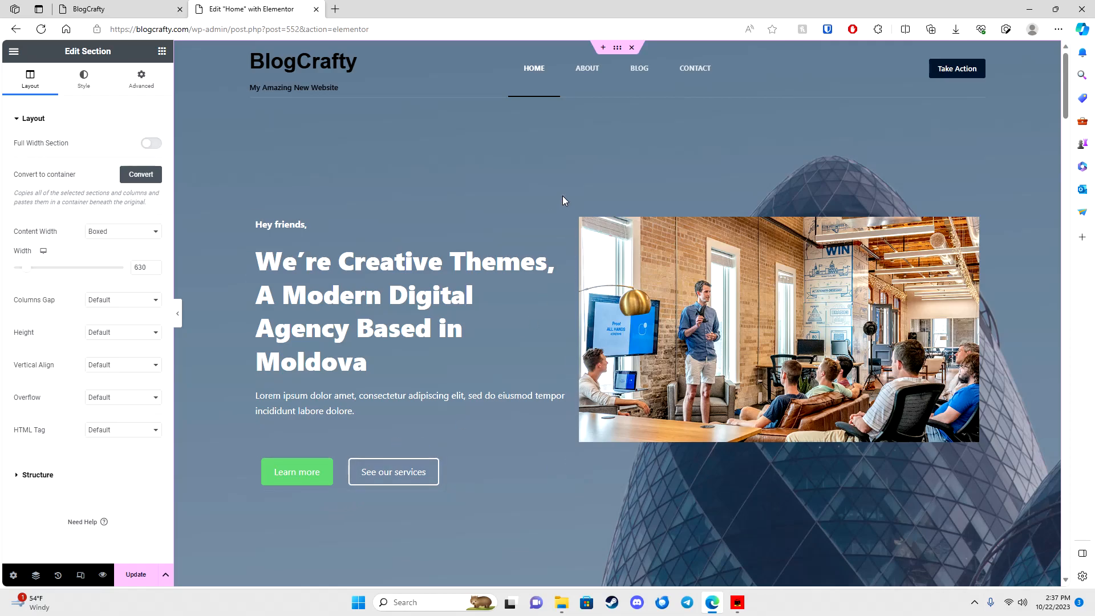
scroll(388, 376, "down", 12)
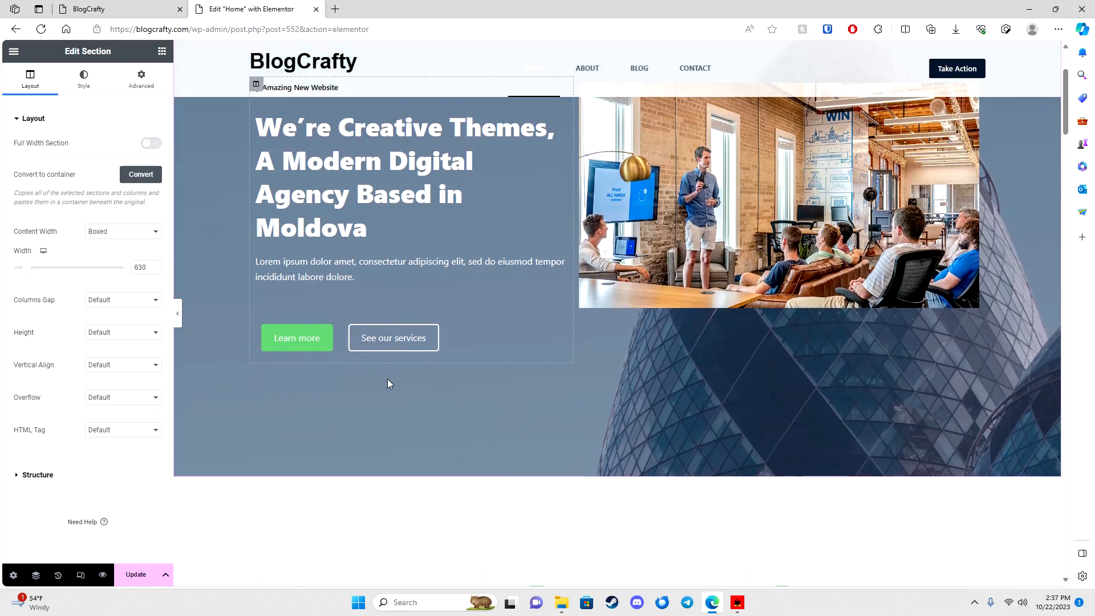
scroll(361, 397, "down", 15)
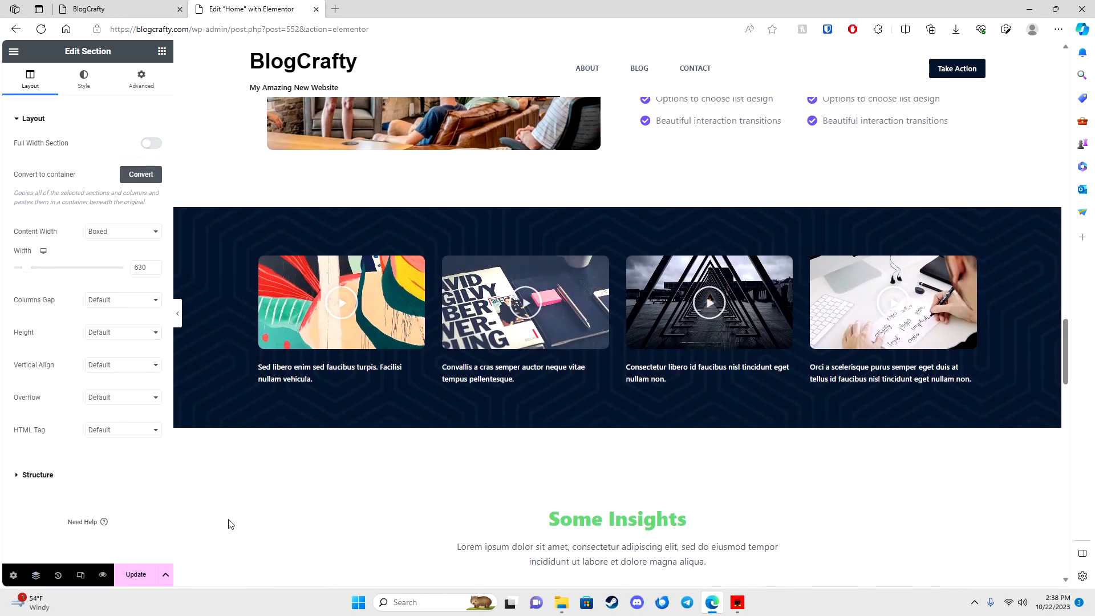
left_click(140, 574)
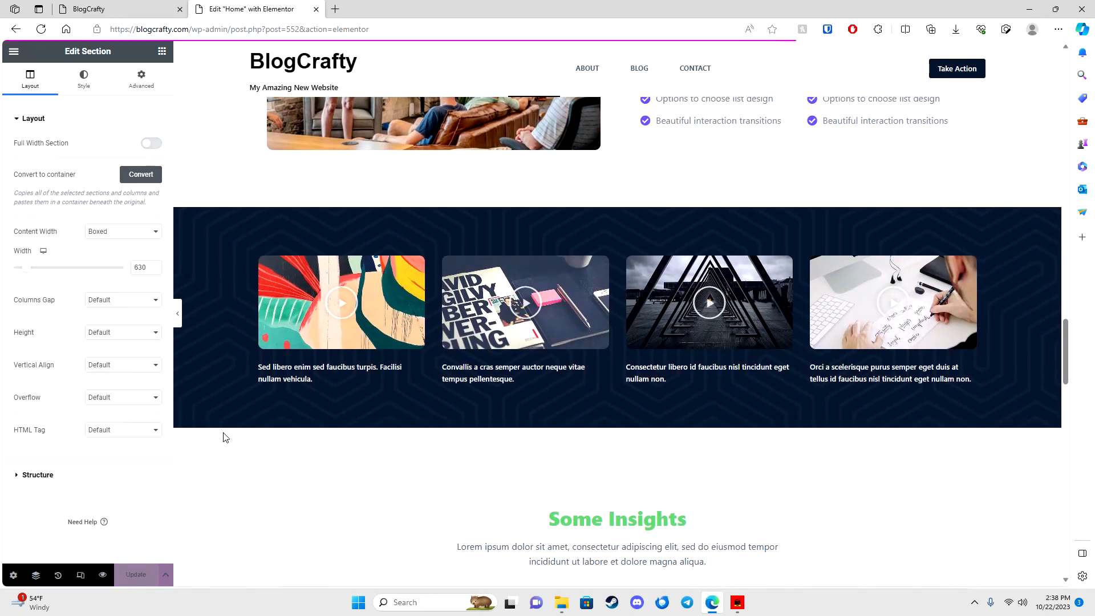
Step: Scroll through the live BlogCrafty home page, then go to the admin Dashboard from the site menu
left_click(86, 9)
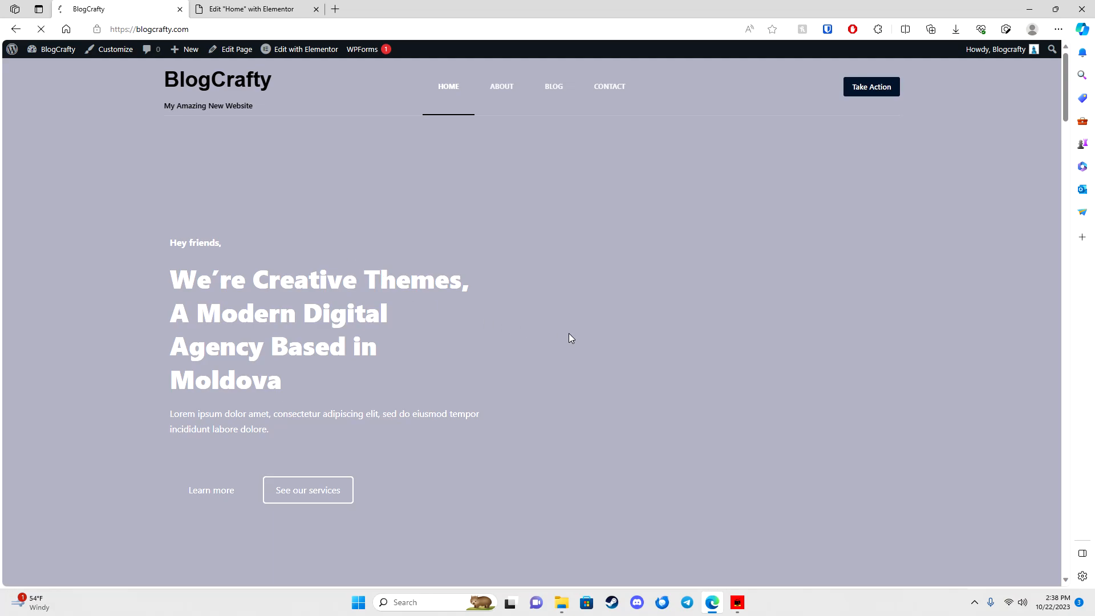
scroll(384, 297, "down", 5)
scroll(430, 237, "up", 5)
scroll(276, 258, "down", 15)
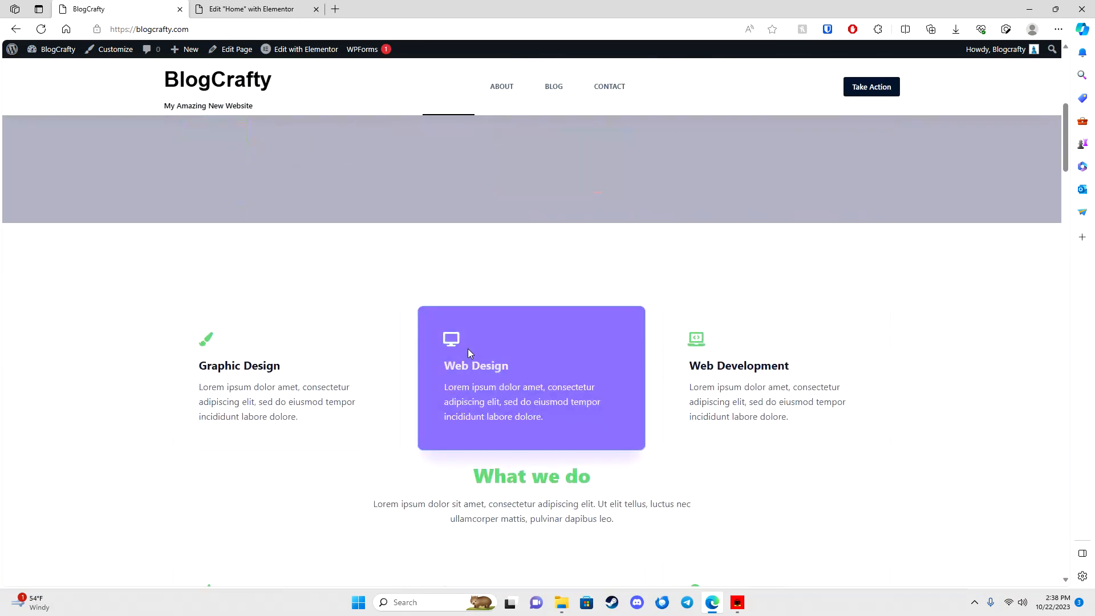
scroll(597, 378, "down", 20)
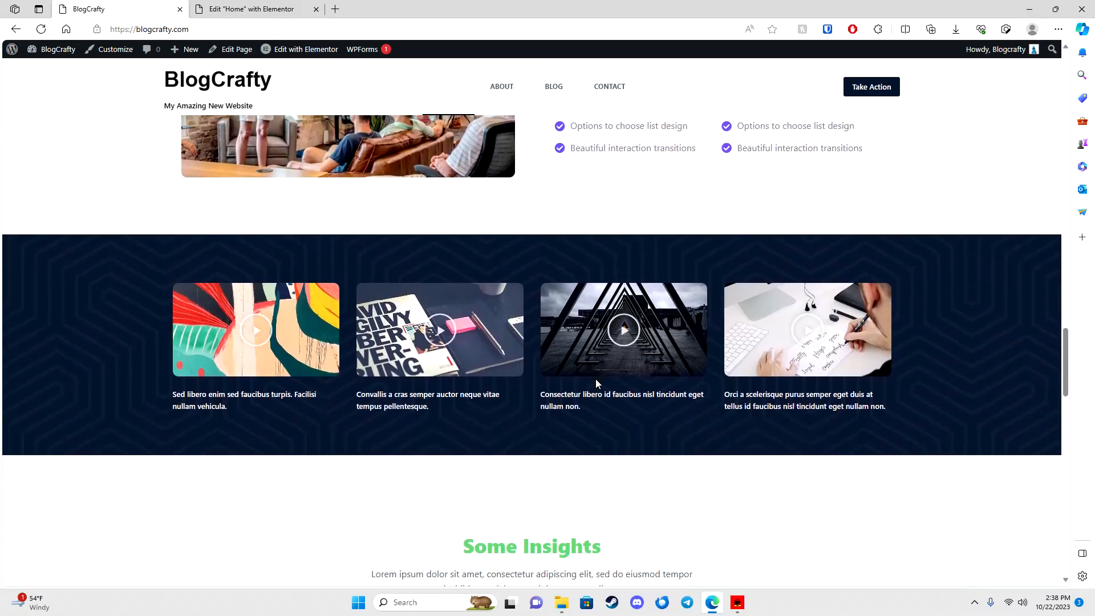
scroll(574, 405, "down", 5)
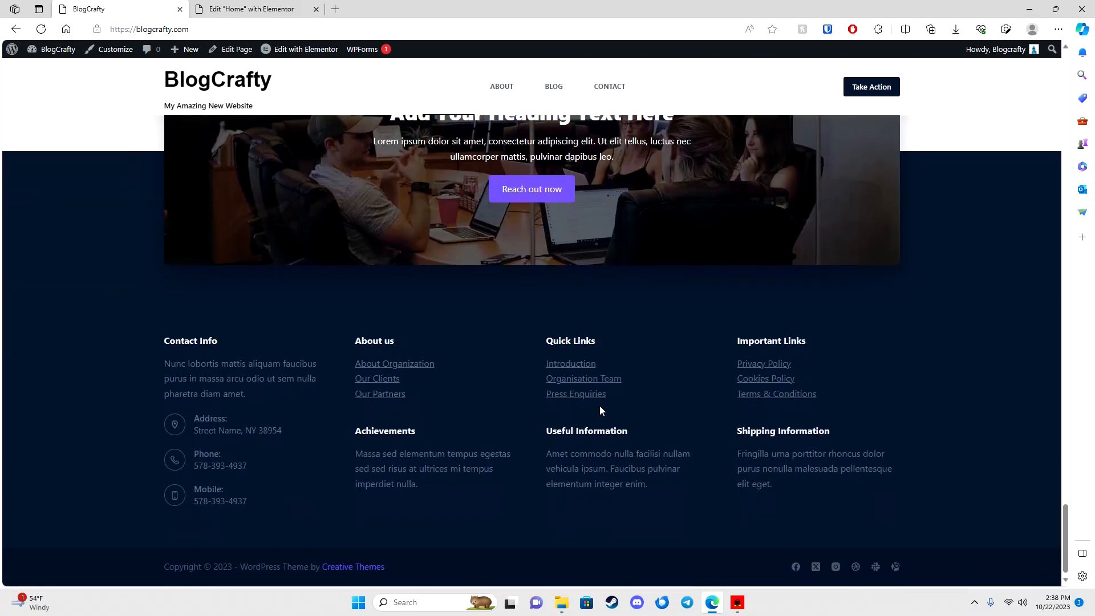
scroll(599, 405, "up", 20)
scroll(390, 211, "up", 7)
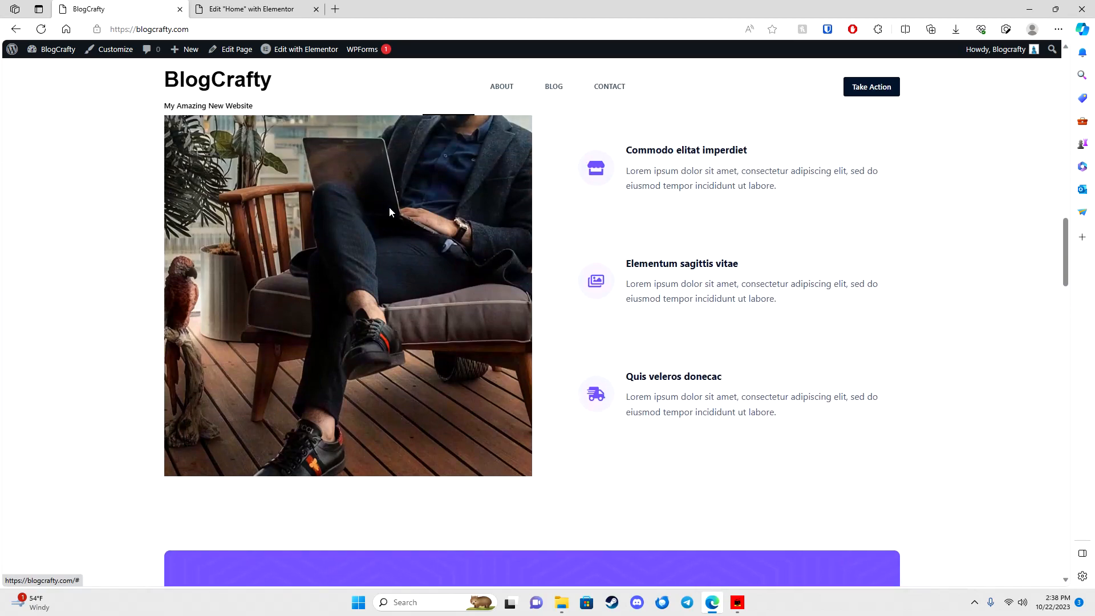
mouse_move(54, 50)
left_click(51, 70)
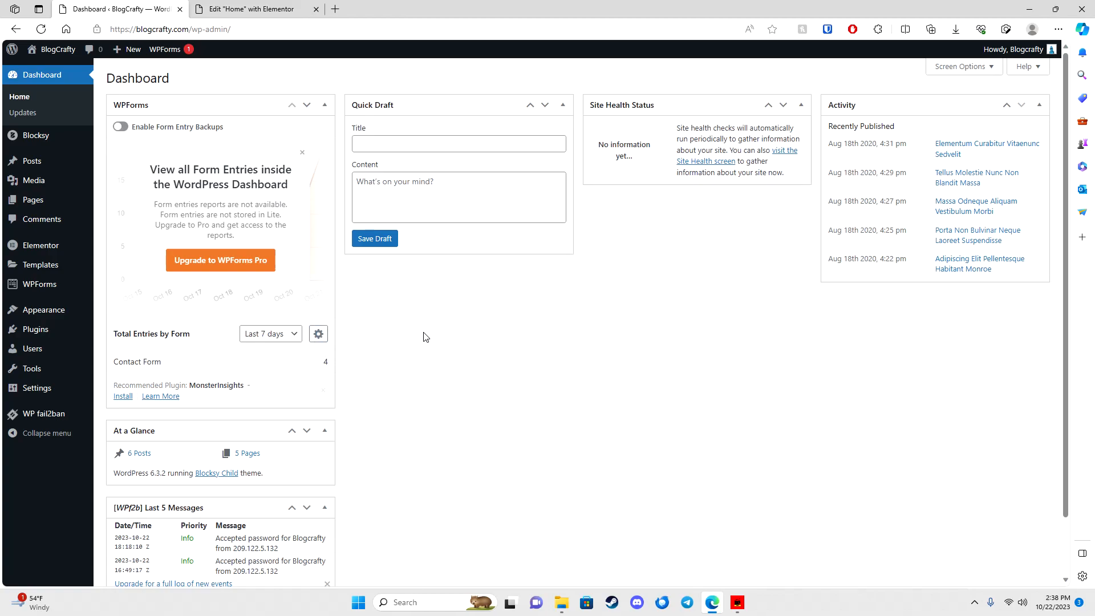
Step: Exit the Elementor editor from its main menu, confirming the leave prompt
left_click(250, 9)
left_click(135, 6)
left_click(227, 14)
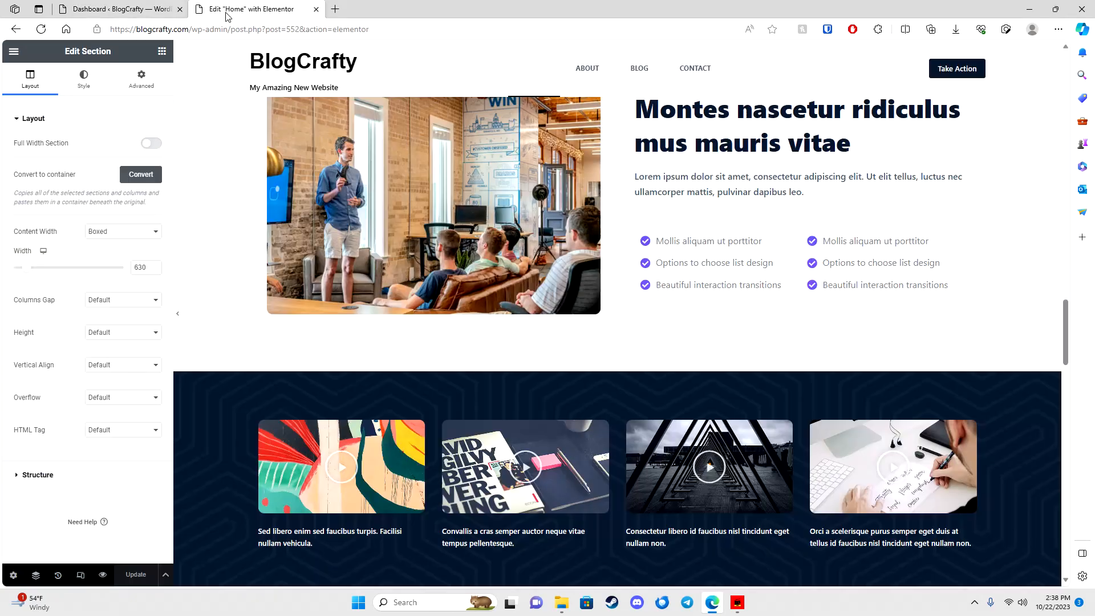
left_click(13, 52)
left_click(46, 274)
left_click(616, 358)
left_click(646, 92)
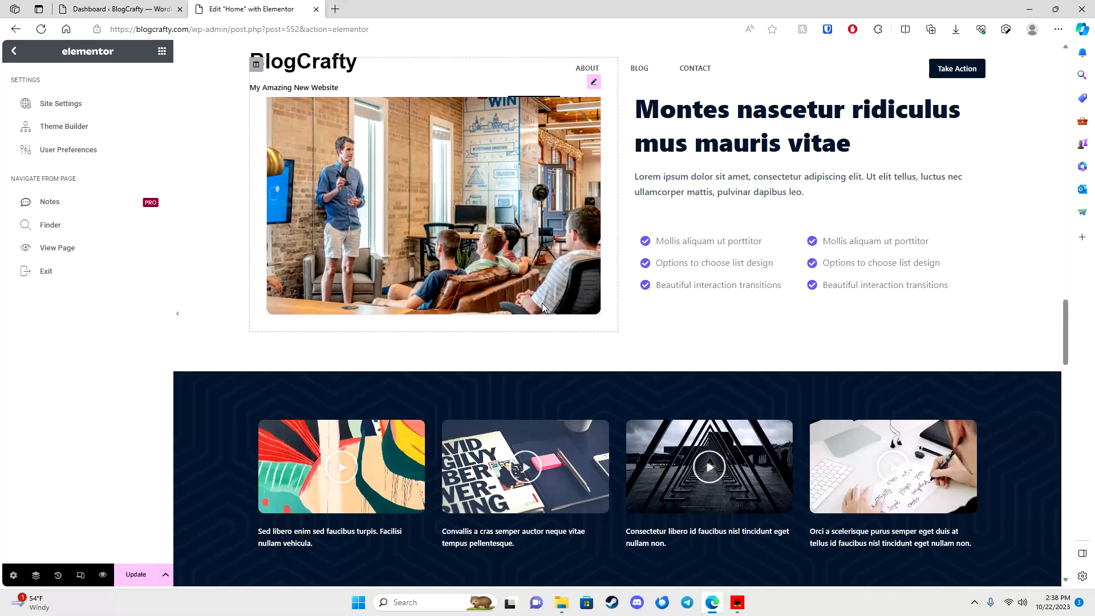
left_click(46, 270)
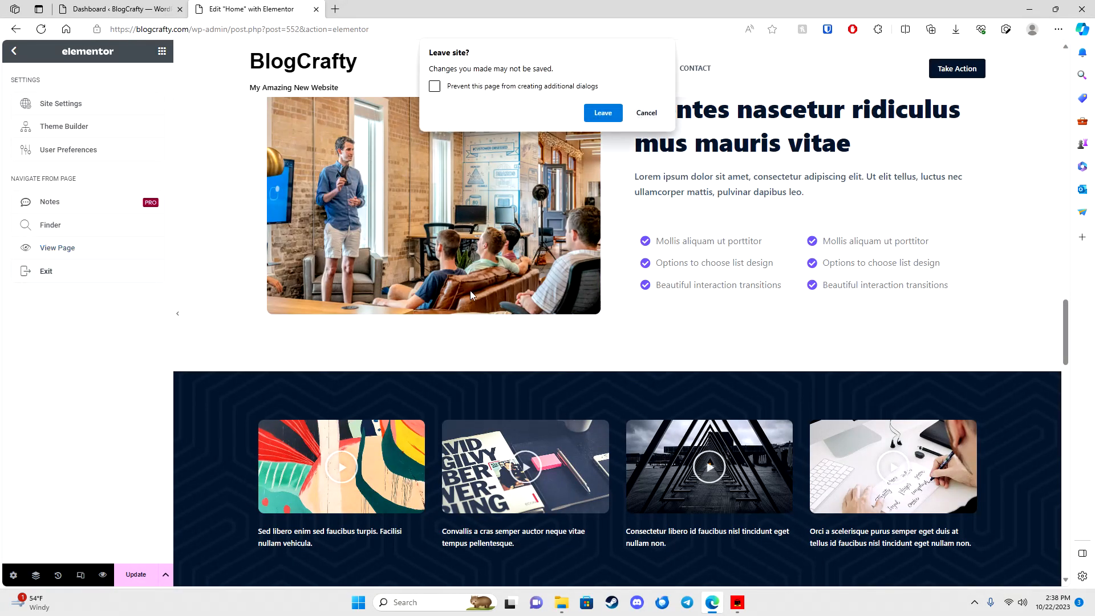
left_click(602, 112)
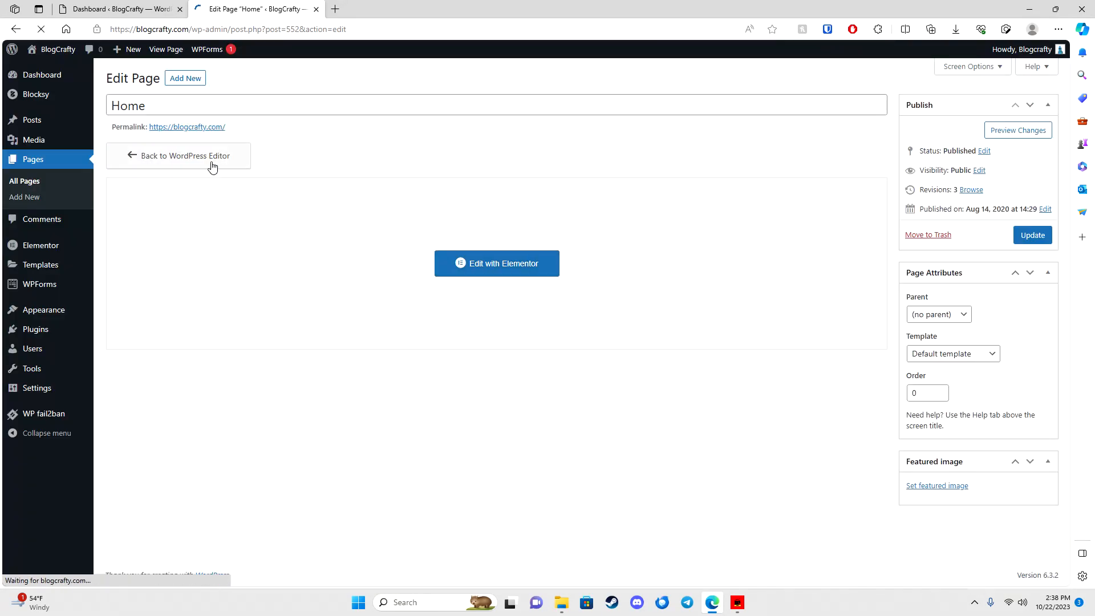
Step: Visit the live site, open the blog and the Elementum Curabitur Vitaenunc Sedvelit post, then return to the Dashboard
mouse_move(44, 49)
left_click(44, 68)
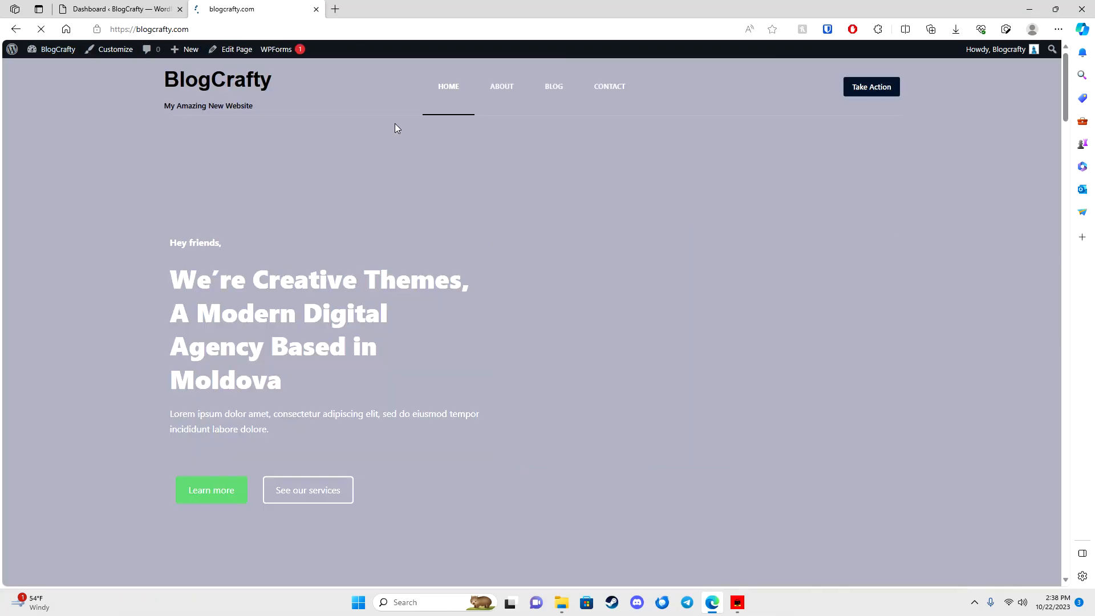
left_click(553, 91)
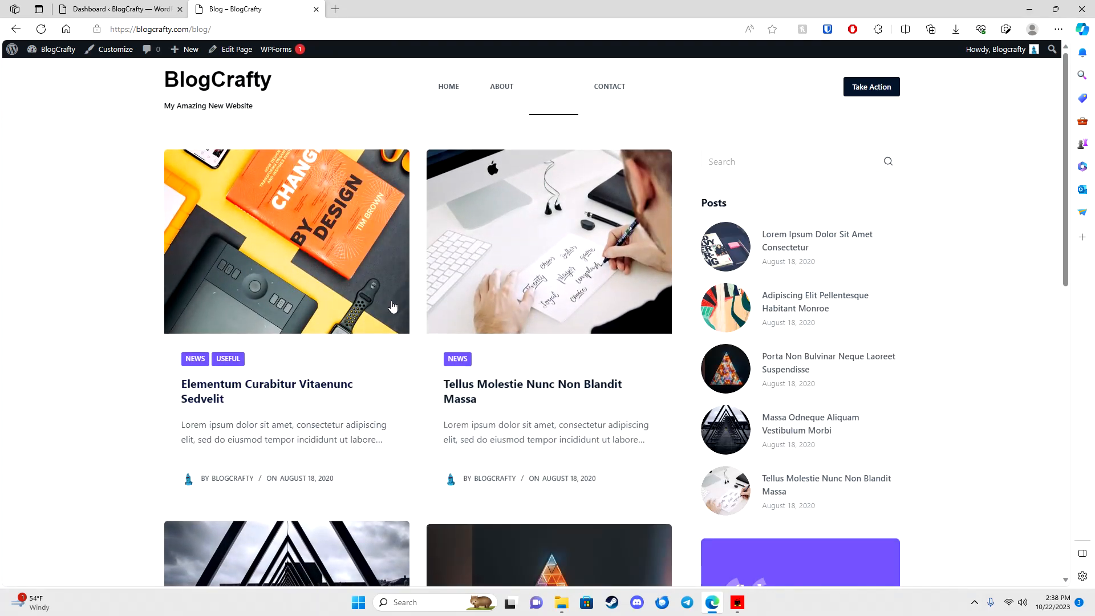
left_click(303, 389)
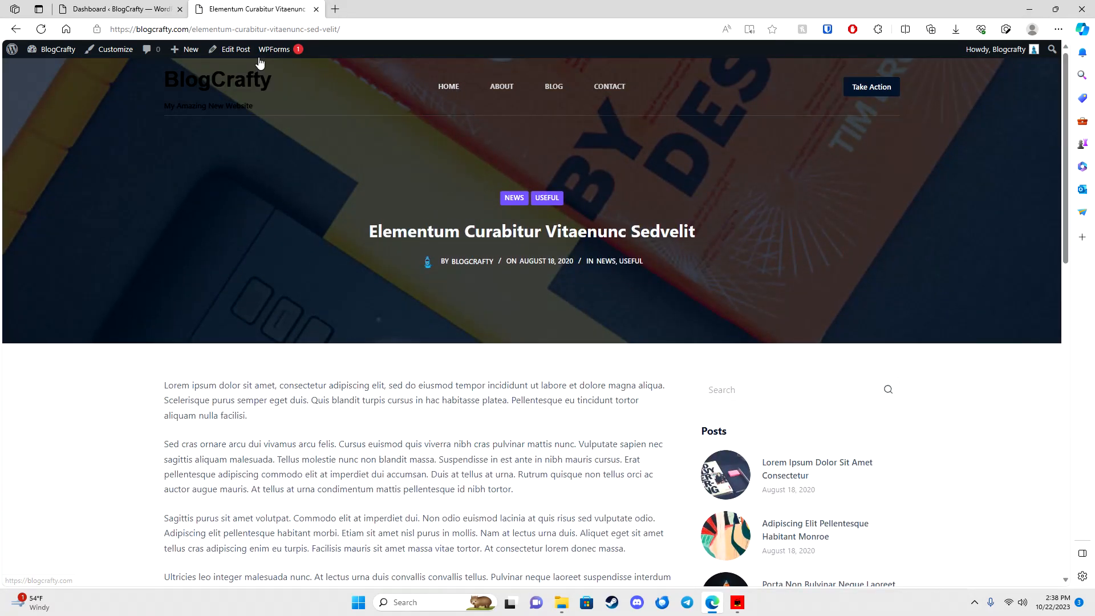
left_click(116, 8)
mouse_move(35, 163)
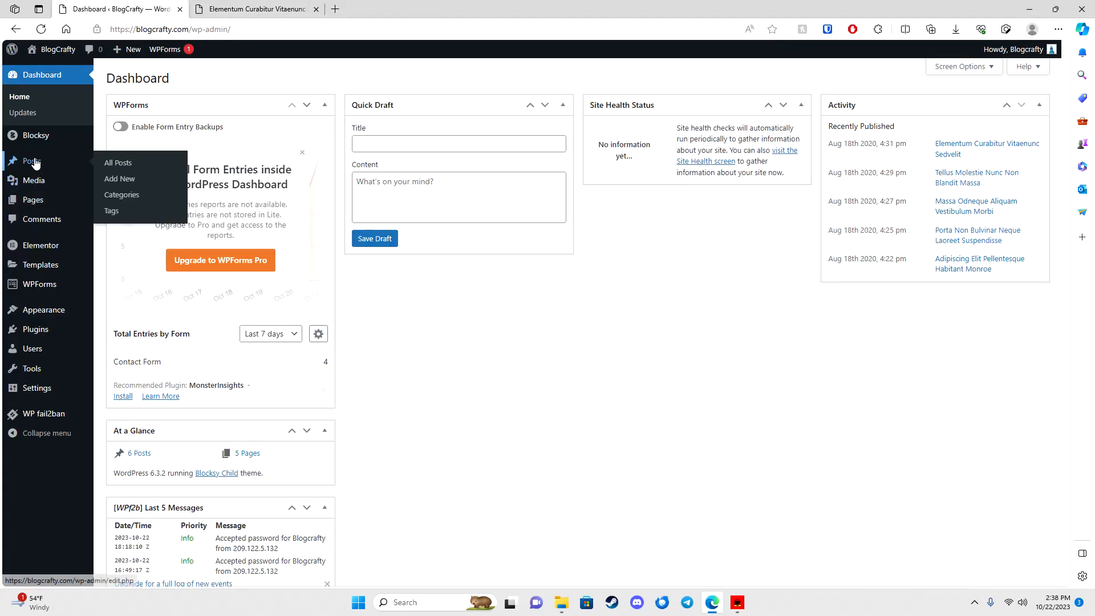
Step: Start a new post titled 'hello world' with the body 'this is my first post'
left_click(110, 164)
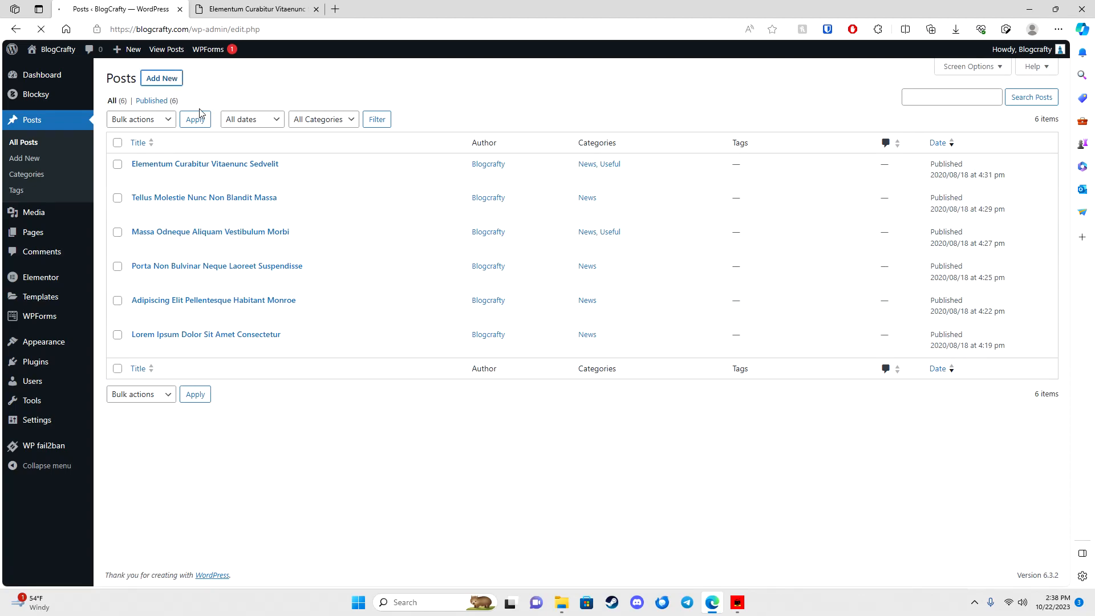
type("hellow wo")
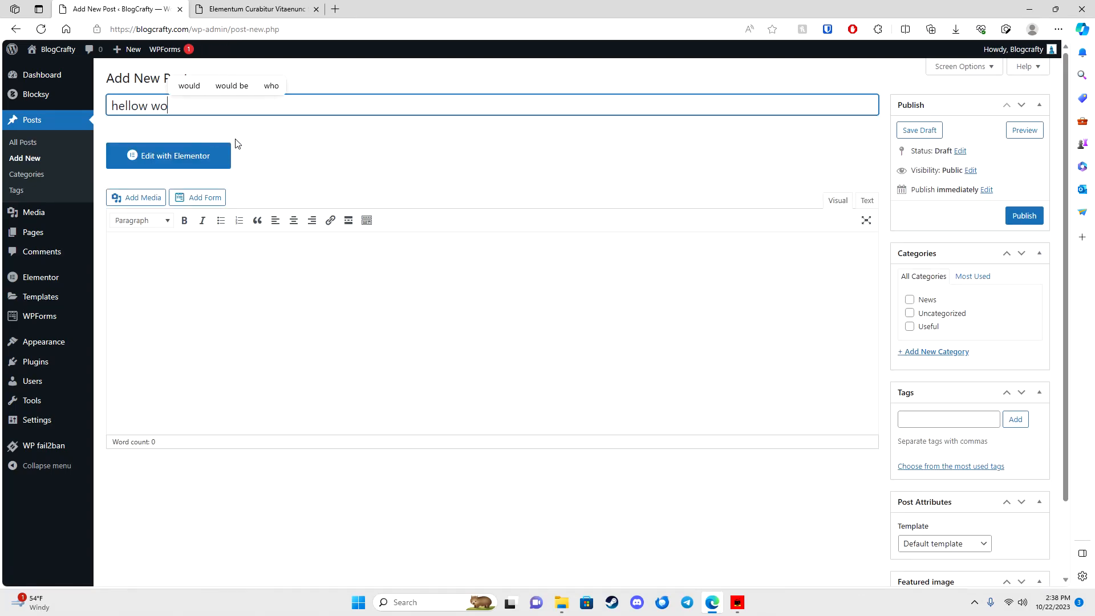
key("BackSpace")
key("BackSpace")
type("world")
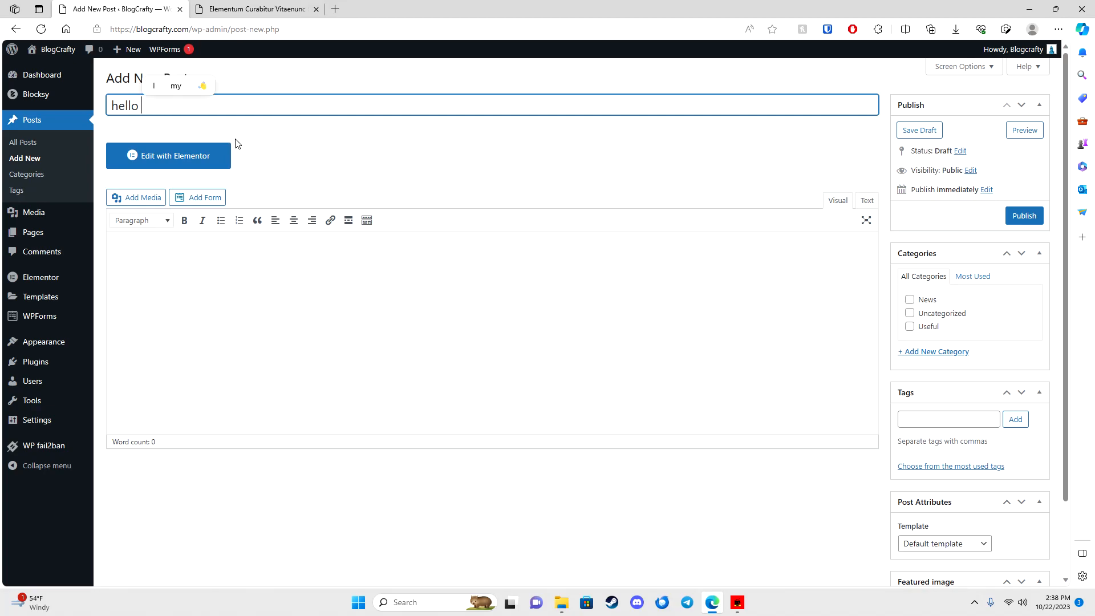
left_click(271, 275)
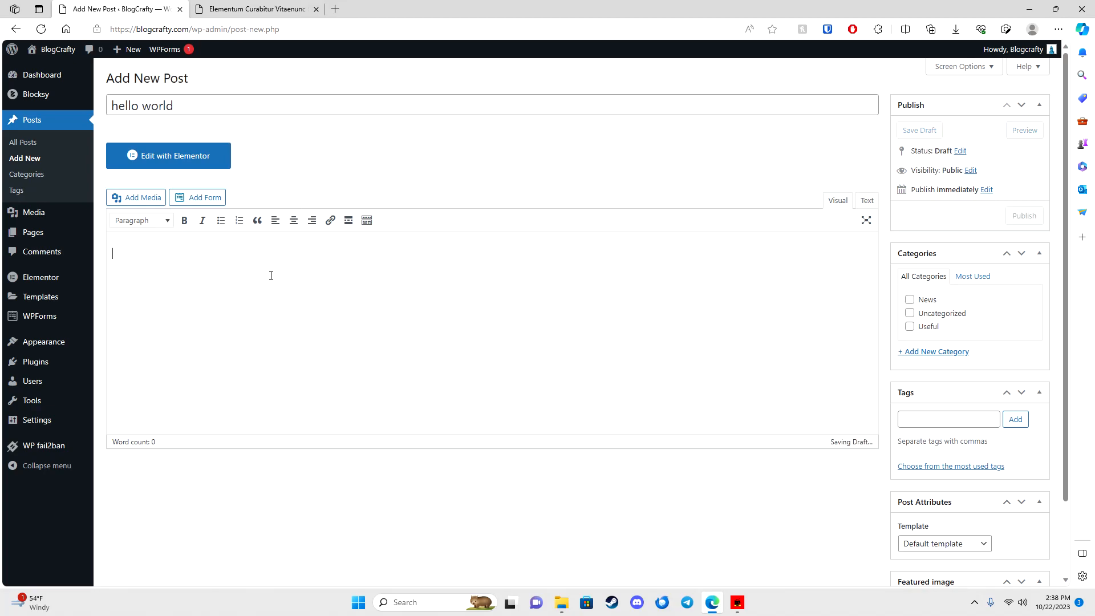
type("this is my")
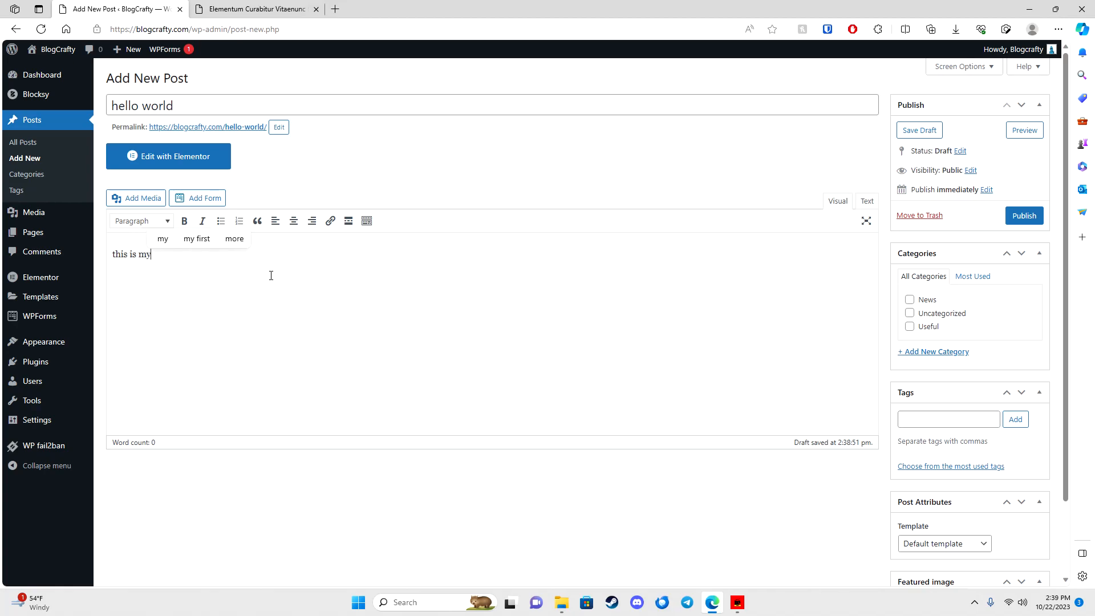
type(" first post")
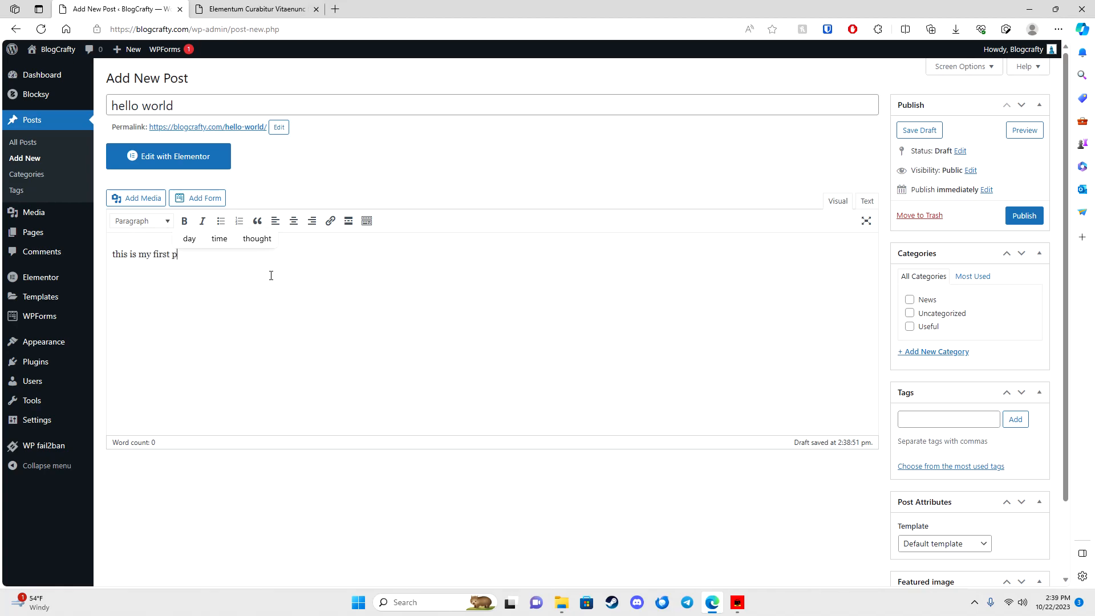
Step: File the post under Useful, set the magazine-and-notebook photo as featured image, and publish
left_click(910, 326)
scroll(921, 353, "down", 2)
left_click(915, 332)
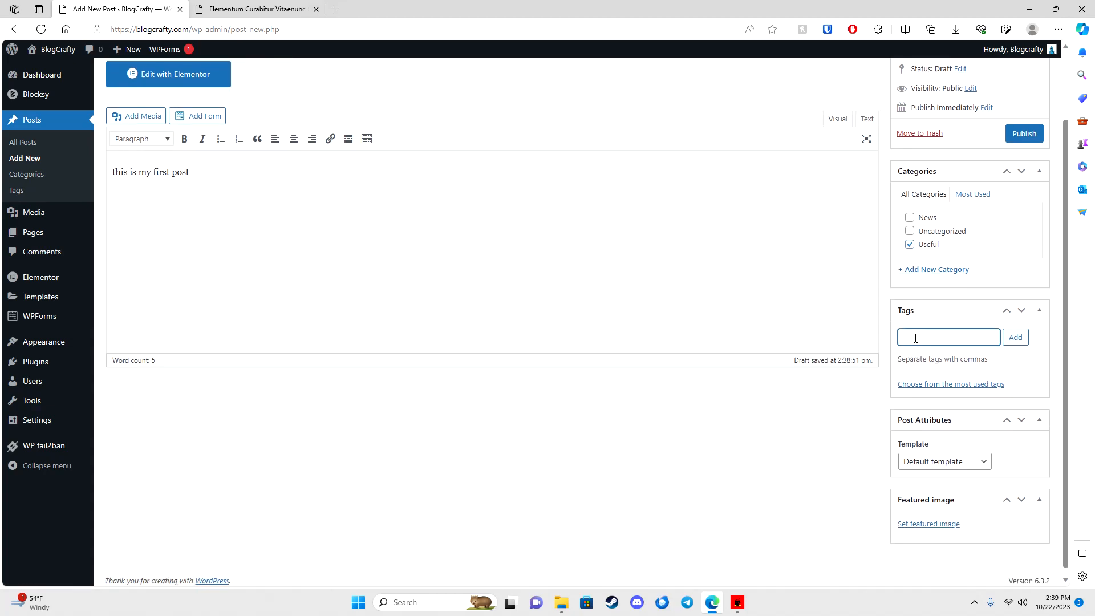
left_click(919, 520)
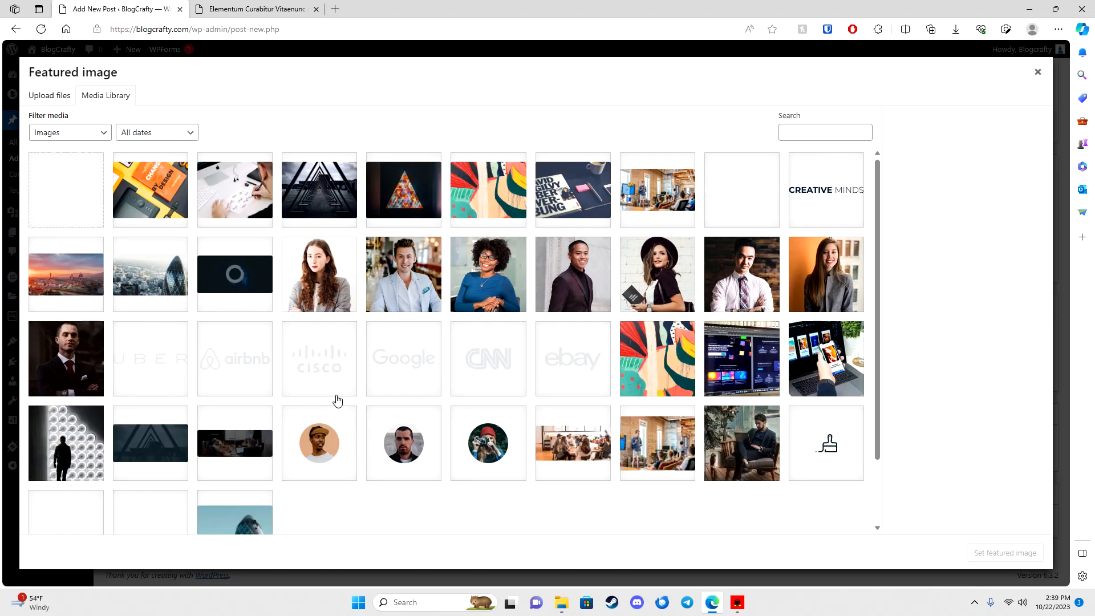
left_click(581, 196)
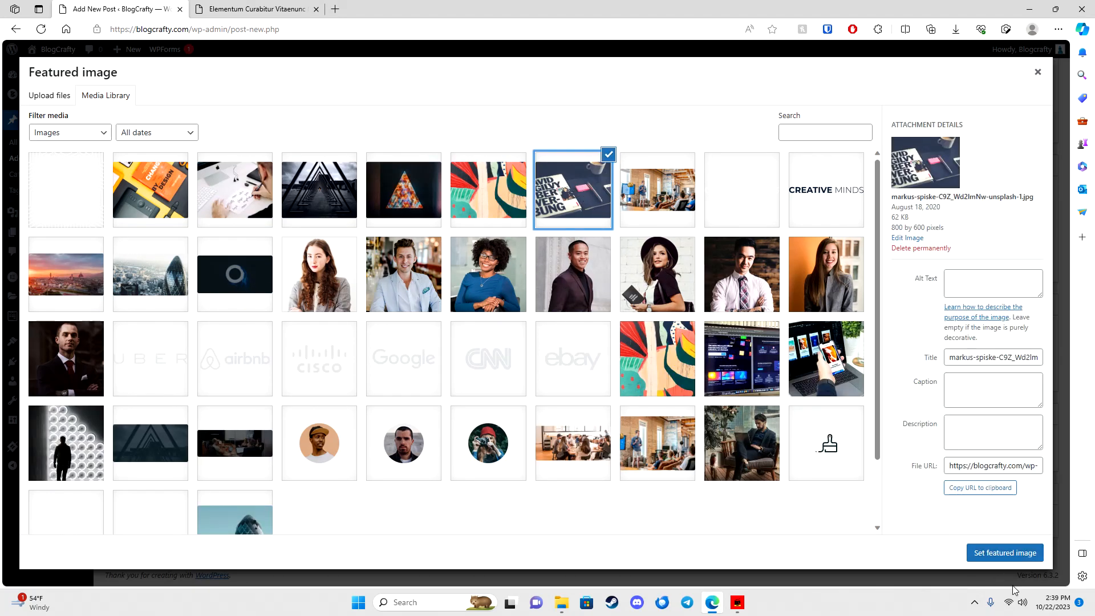
left_click(1004, 553)
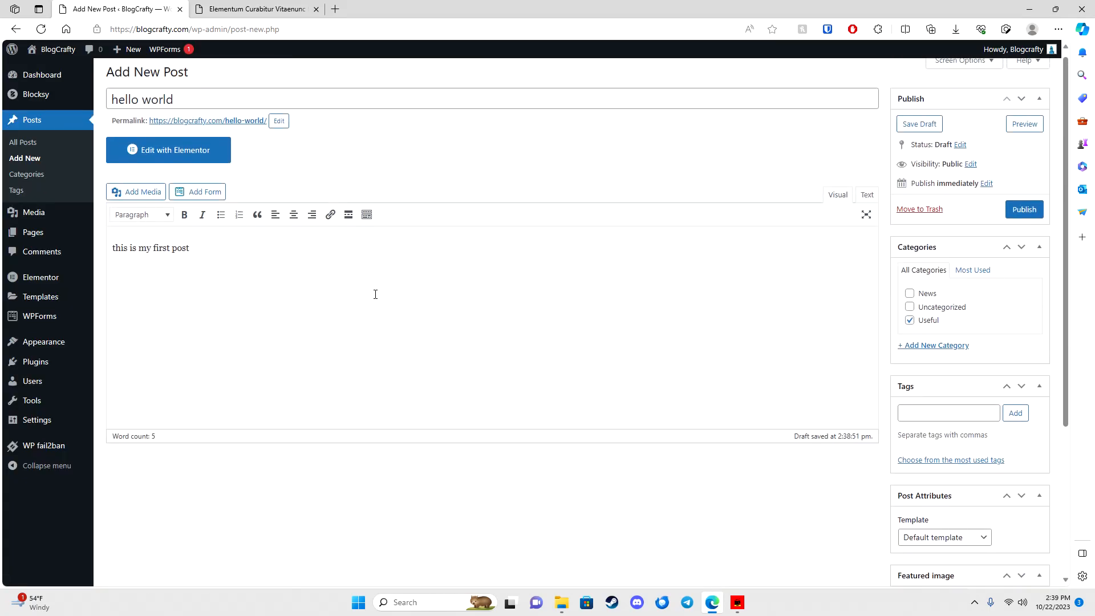
left_click(1022, 215)
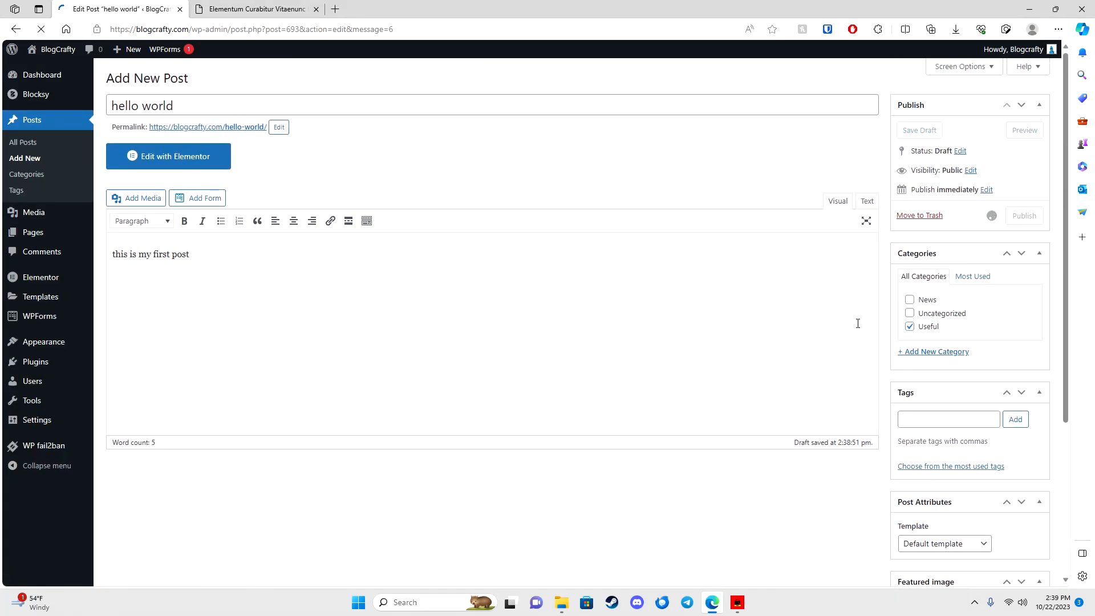
Step: View the published hello world post on the live site
left_click(185, 104)
scroll(153, 317, "down", 3)
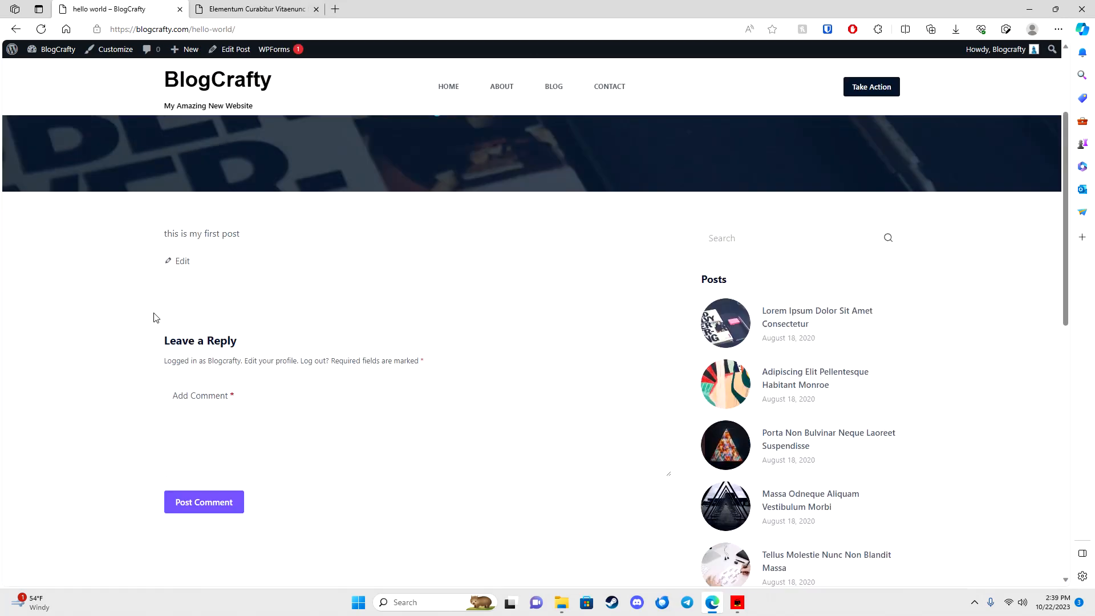
scroll(153, 318, "up", 3)
left_click_drag(160, 386, 269, 393)
scroll(583, 439, "down", 1)
scroll(583, 439, "down", 4)
scroll(569, 396, "up", 5)
Step: Check the new post on the blog and home pages, then return to the admin Dashboard
left_click(561, 94)
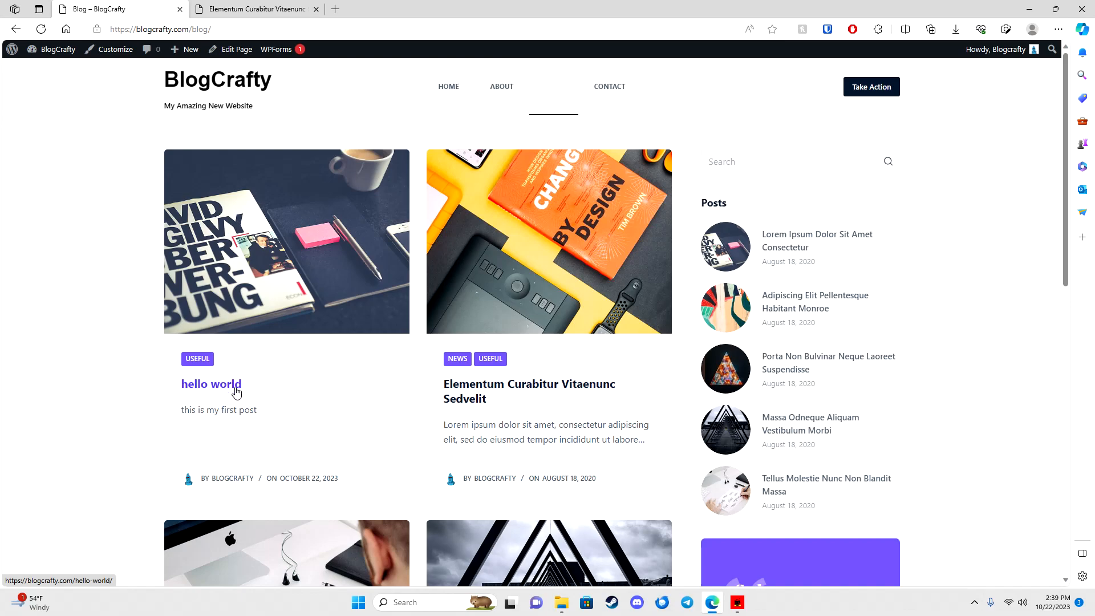
left_click(448, 87)
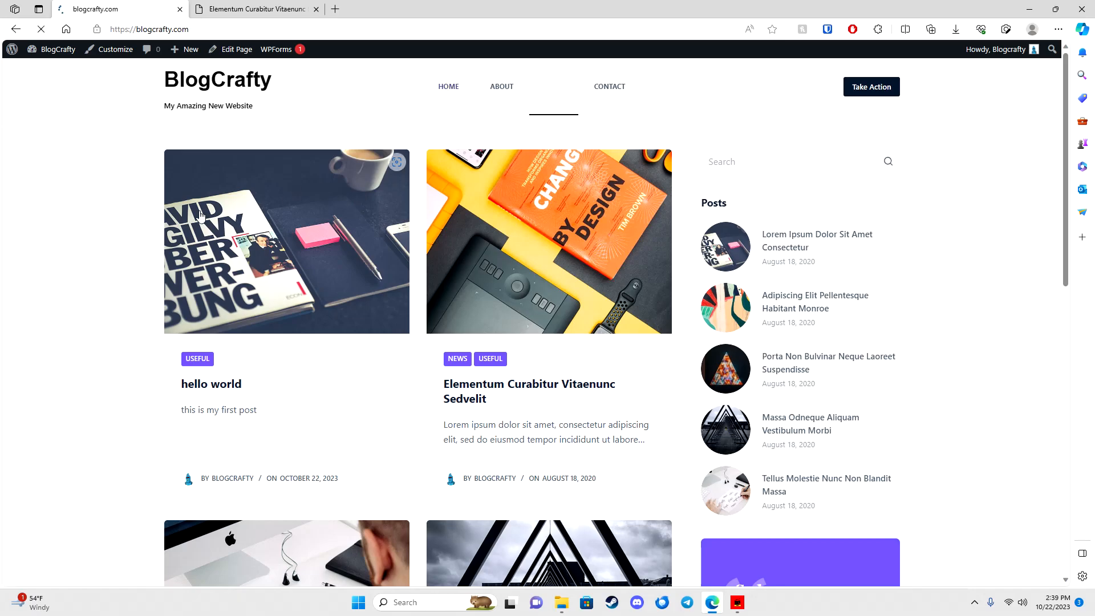
left_click(199, 6)
left_click(73, 7)
mouse_move(49, 49)
left_click(49, 70)
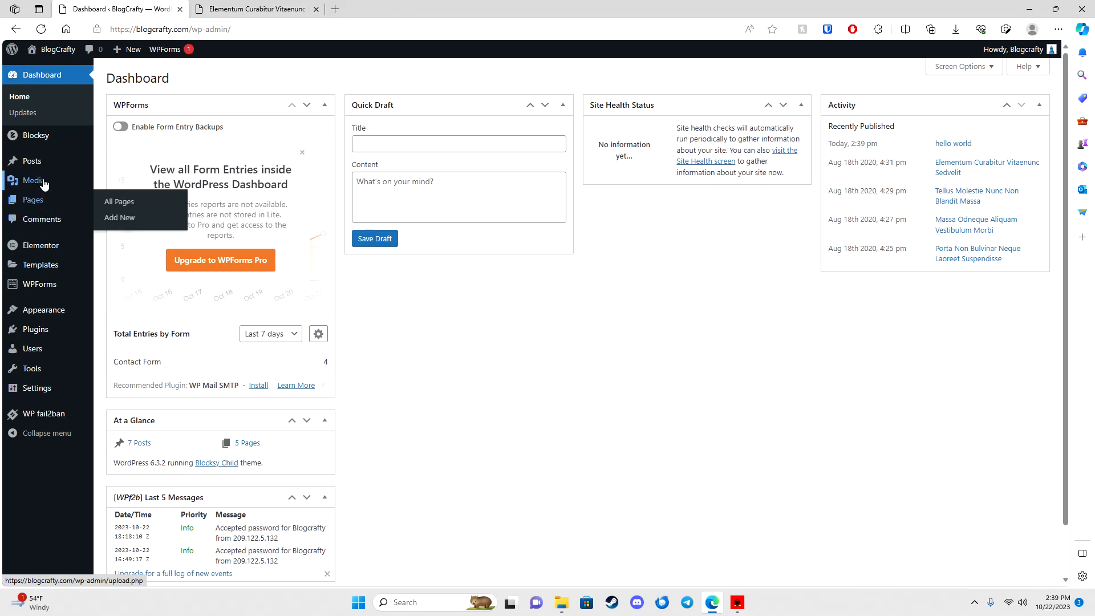
left_click(43, 331)
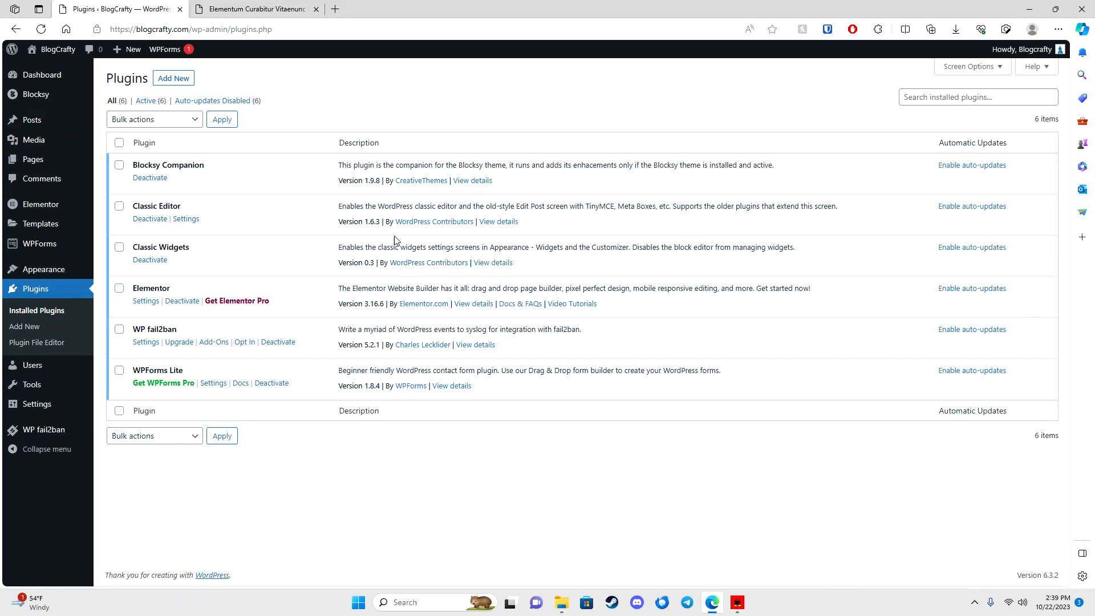
left_click(174, 78)
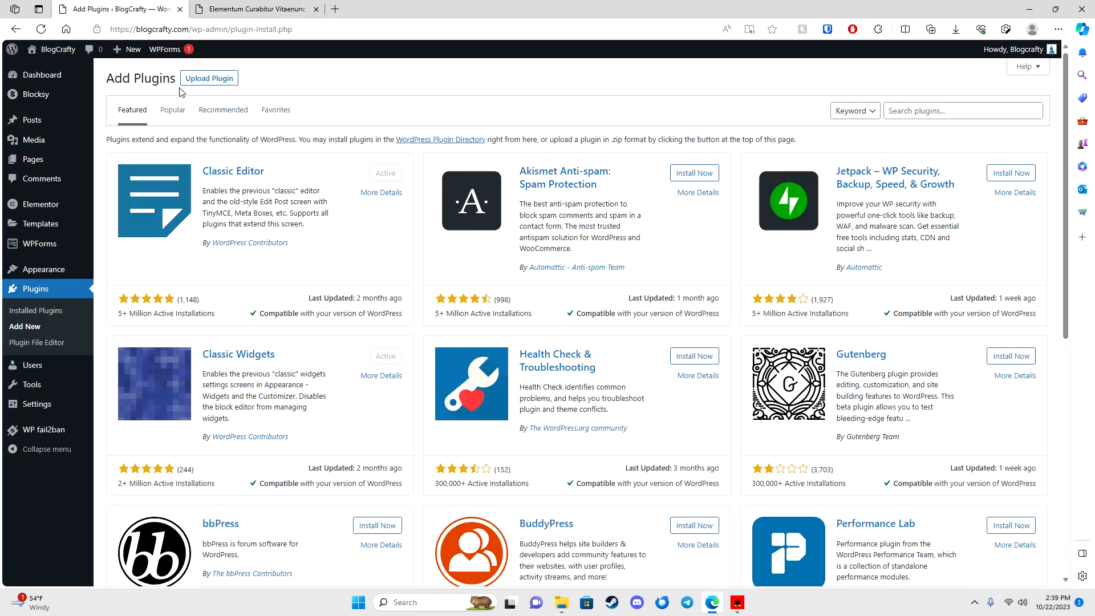
scroll(330, 239, "down", 4)
scroll(351, 276, "up", 4)
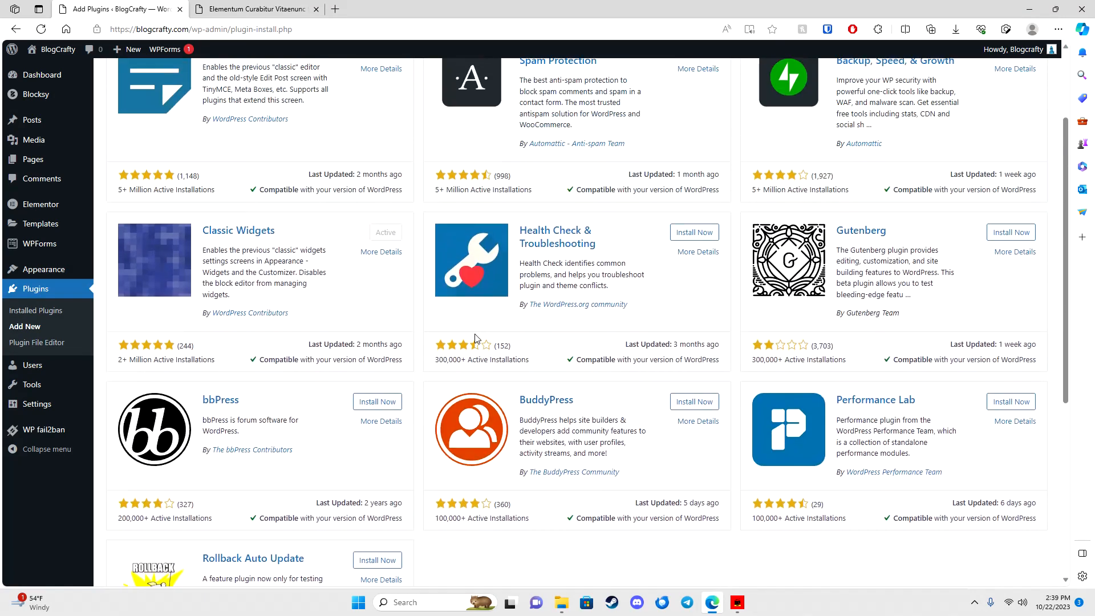
left_click(178, 112)
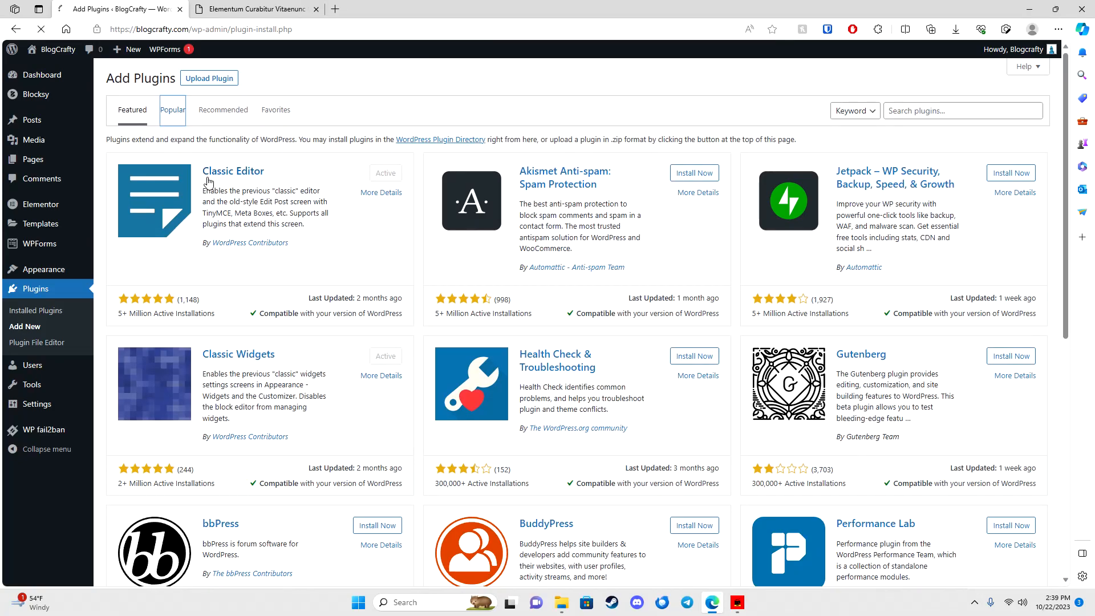
scroll(403, 271, "down", 4)
scroll(627, 302, "down", 3)
scroll(678, 268, "up", 5)
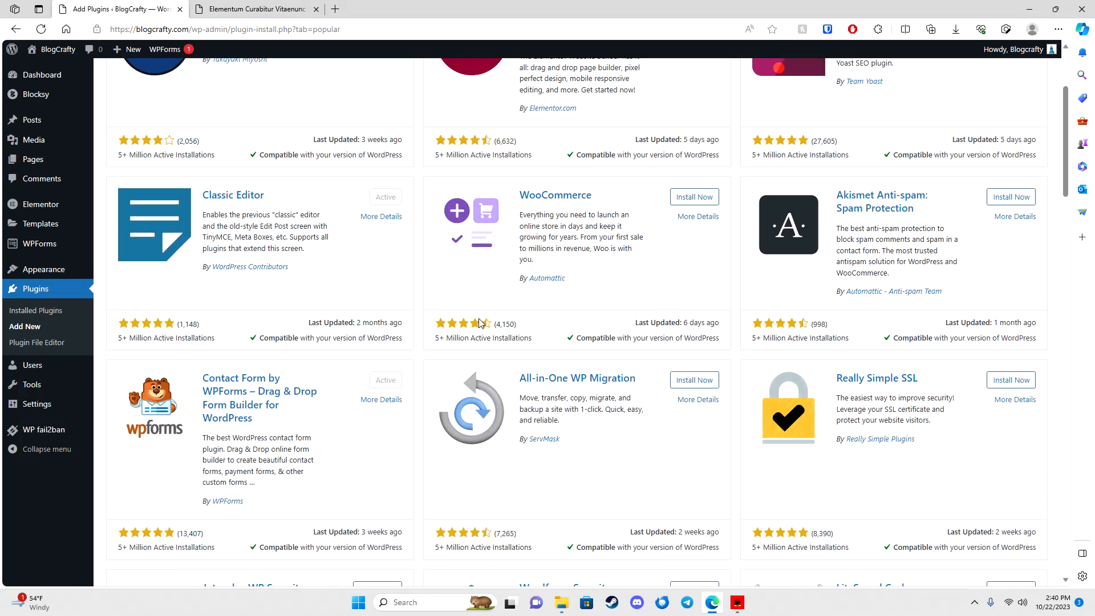
scroll(485, 323, "down", 13)
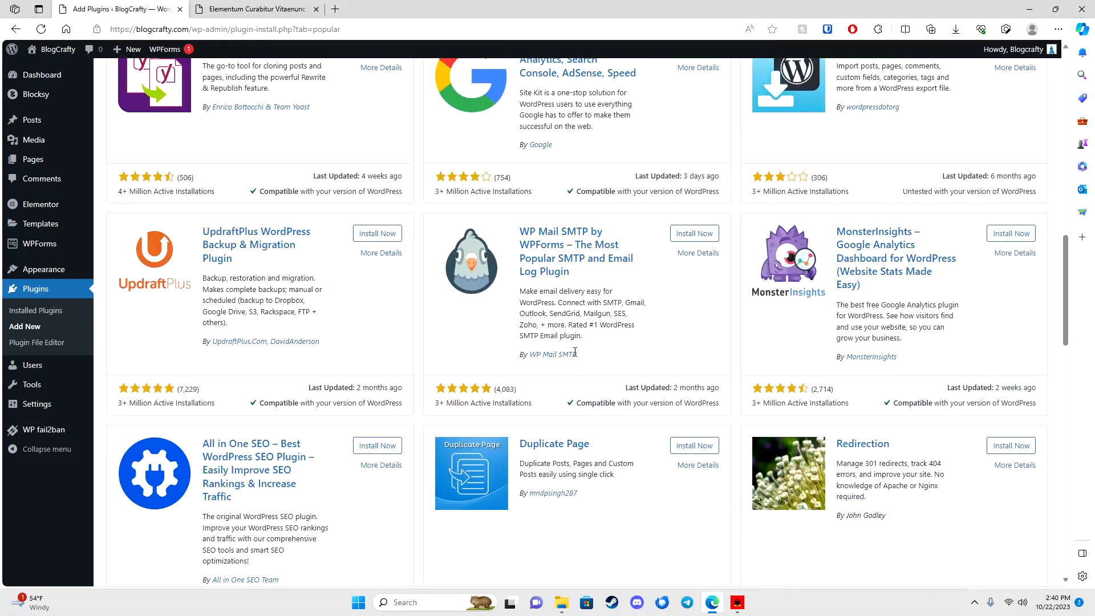
scroll(575, 351, "down", 4)
scroll(570, 349, "up", 2)
scroll(564, 347, "down", 3)
scroll(562, 345, "down", 6)
scroll(201, 328, "up", 18)
scroll(198, 329, "up", 8)
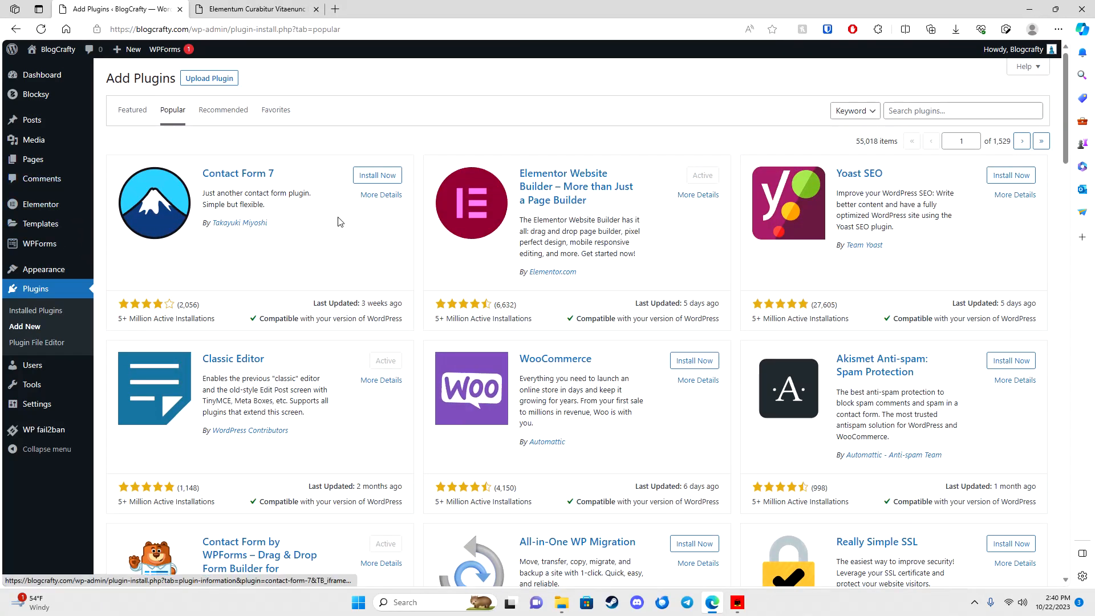
mouse_move(61, 162)
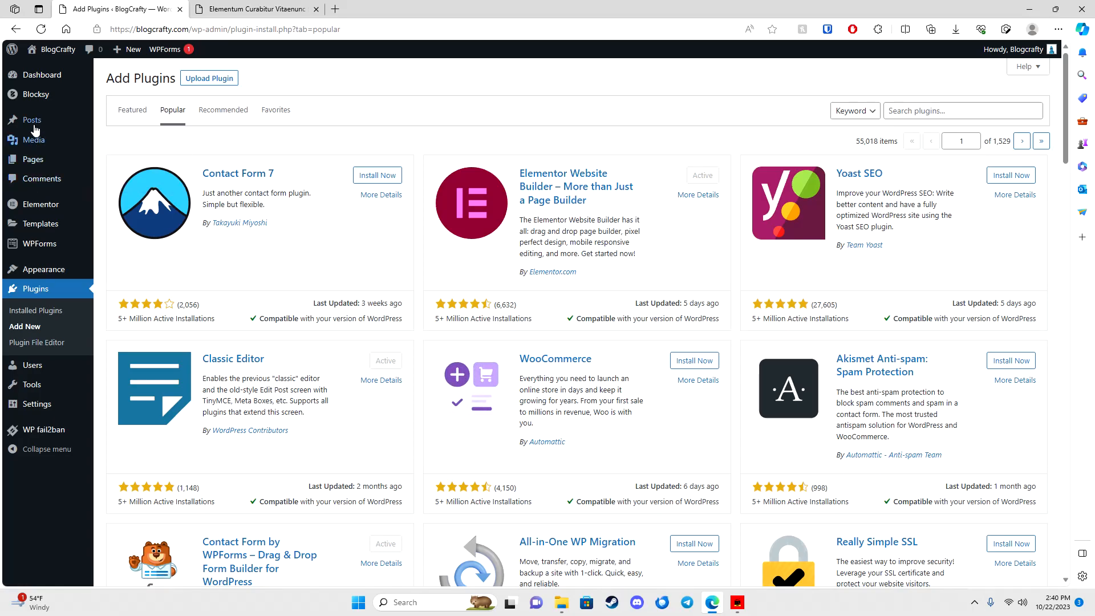
left_click(38, 74)
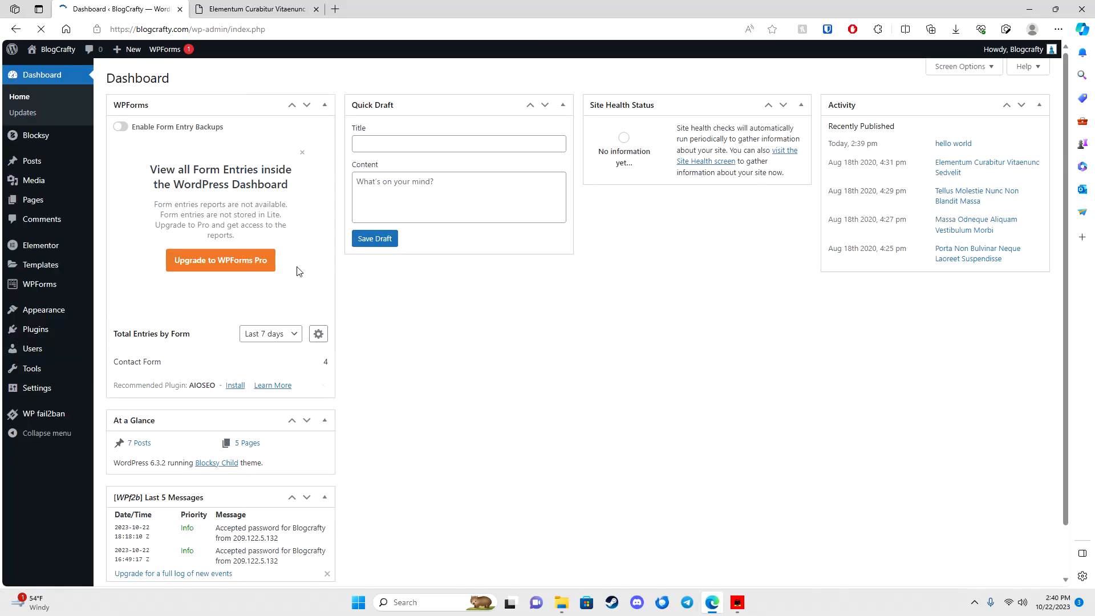